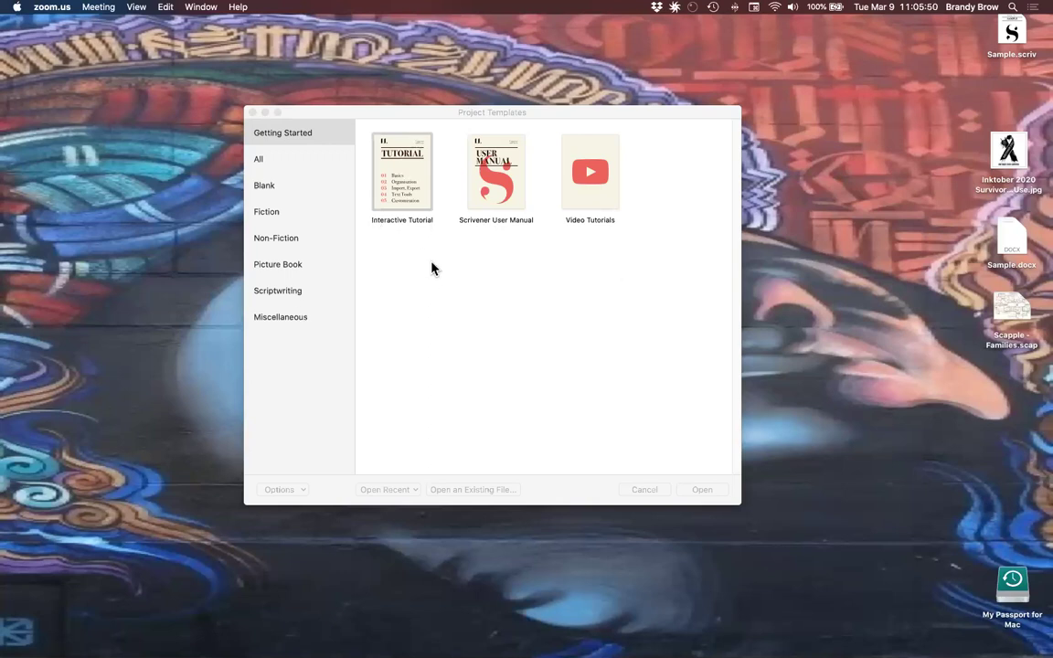
Open the recently used Sample.scriv project from the Project Templates window
click(420, 466)
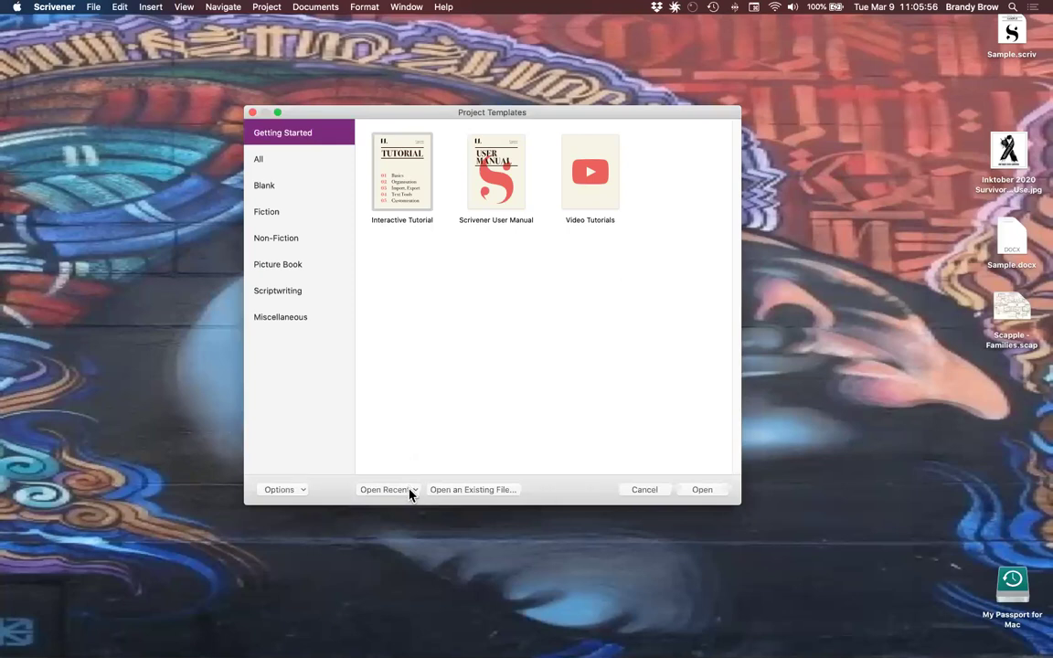
click(411, 492)
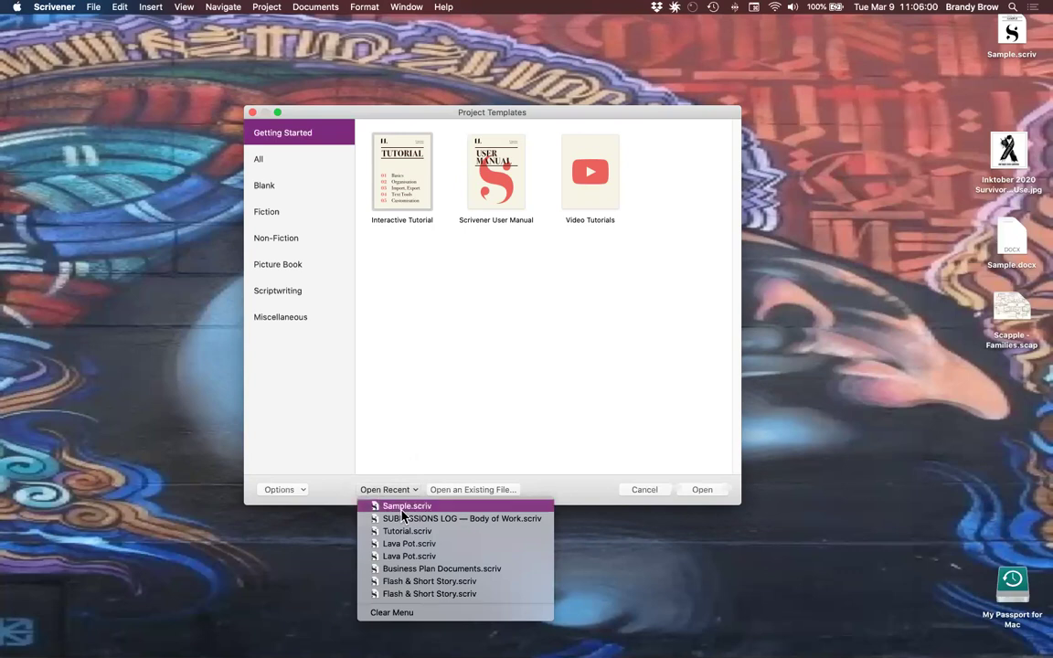
click(402, 508)
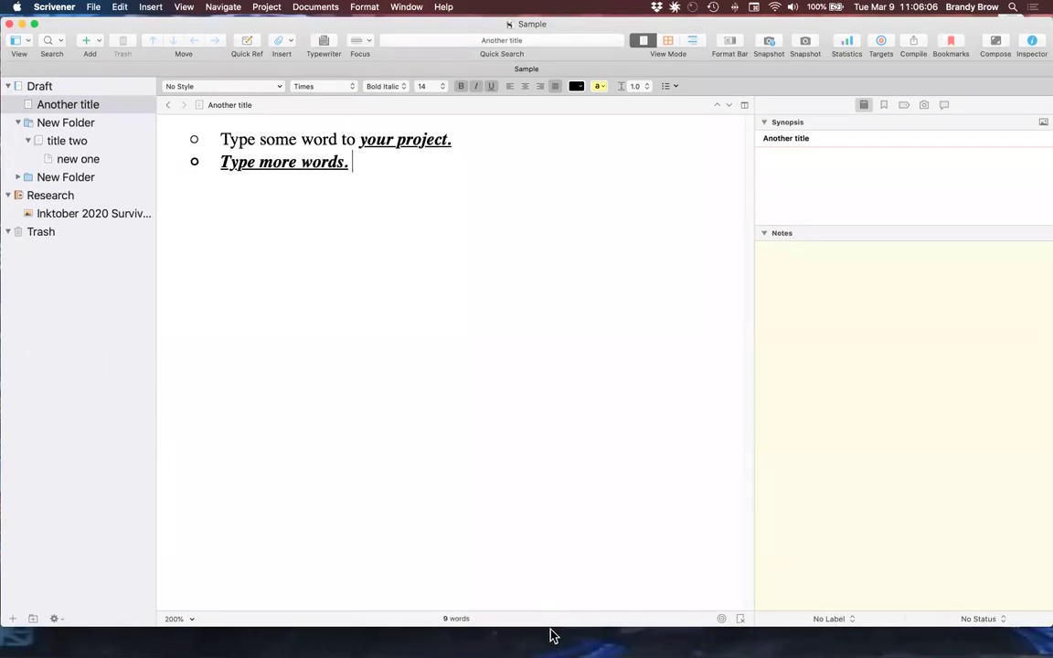
Make the project window taller and view the Research folder as an outline
drag(550, 630, 550, 654)
click(317, 374)
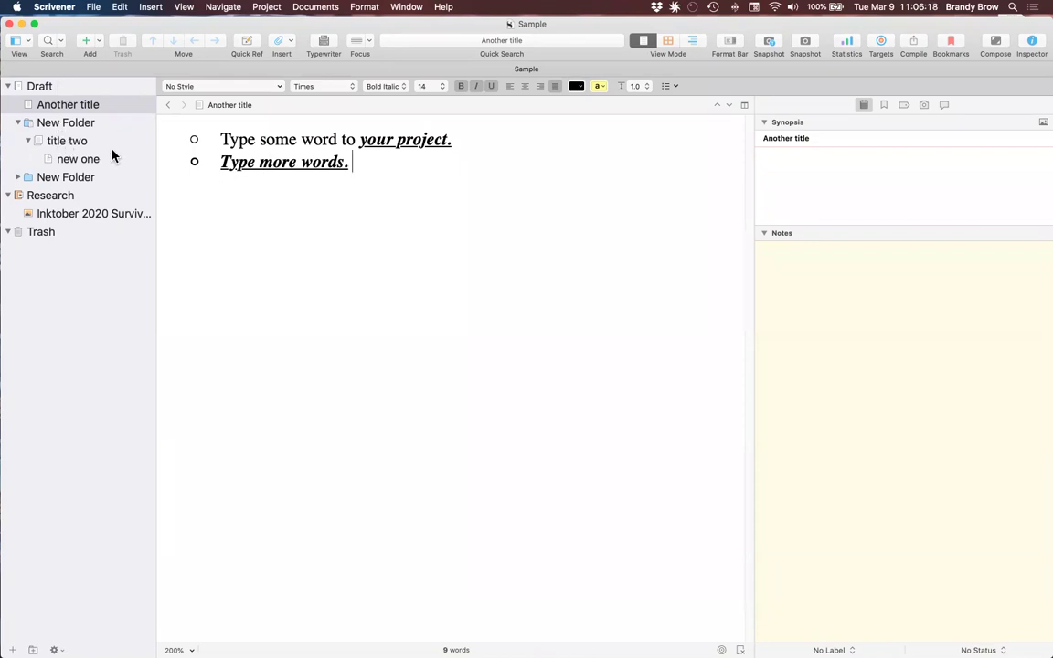
click(59, 196)
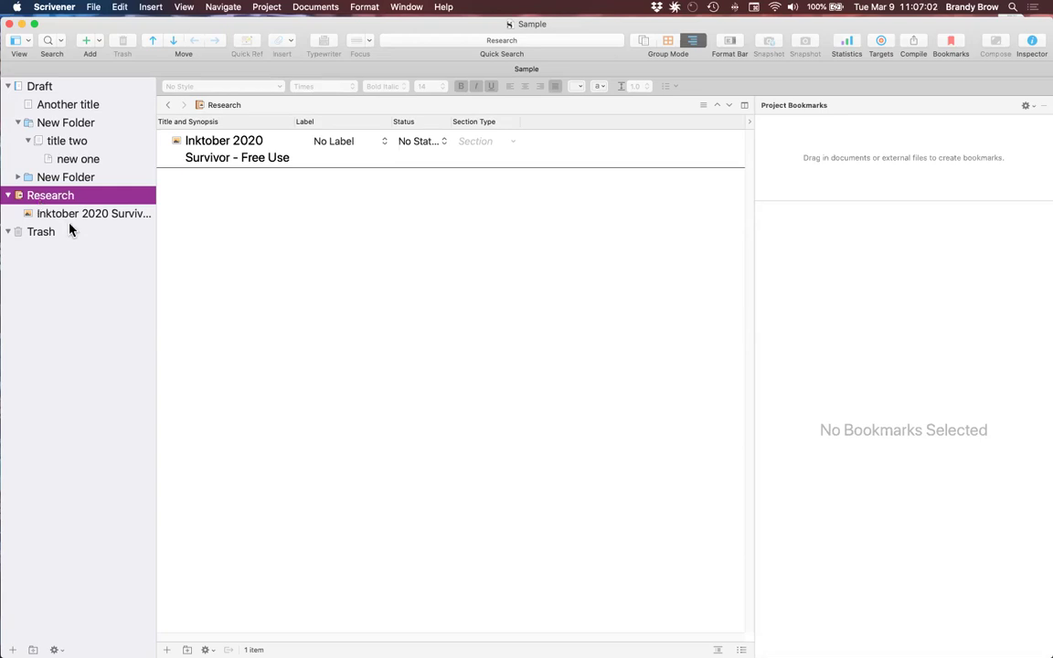
View the Inktober 2020 Survivor image, then bring a Finder window forward from the Dock
click(72, 214)
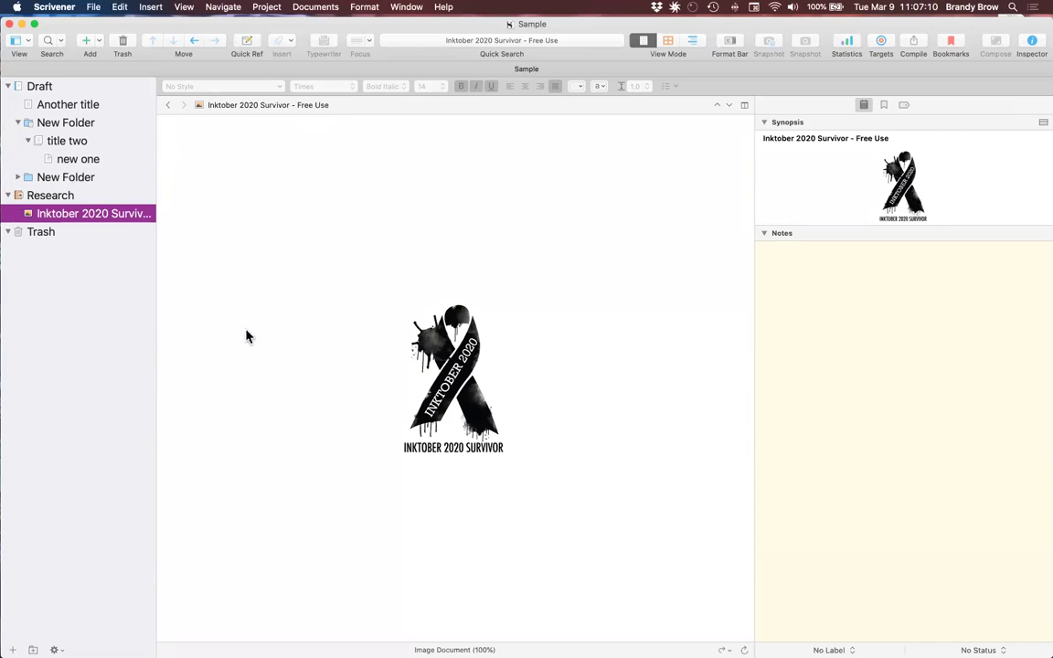
mouse_move(84, 634)
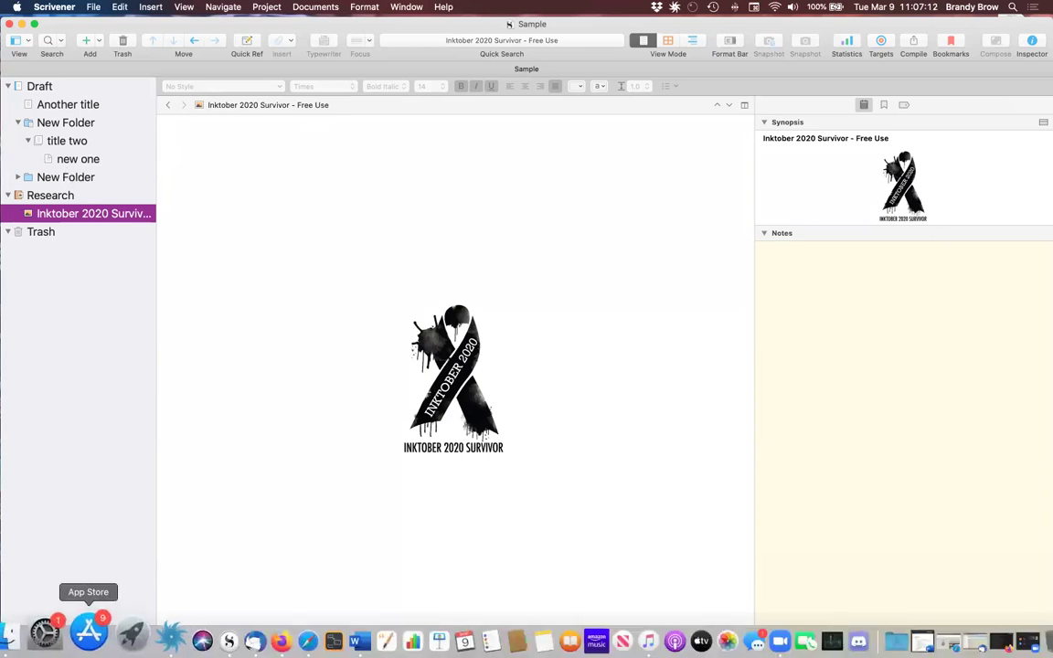
click(37, 630)
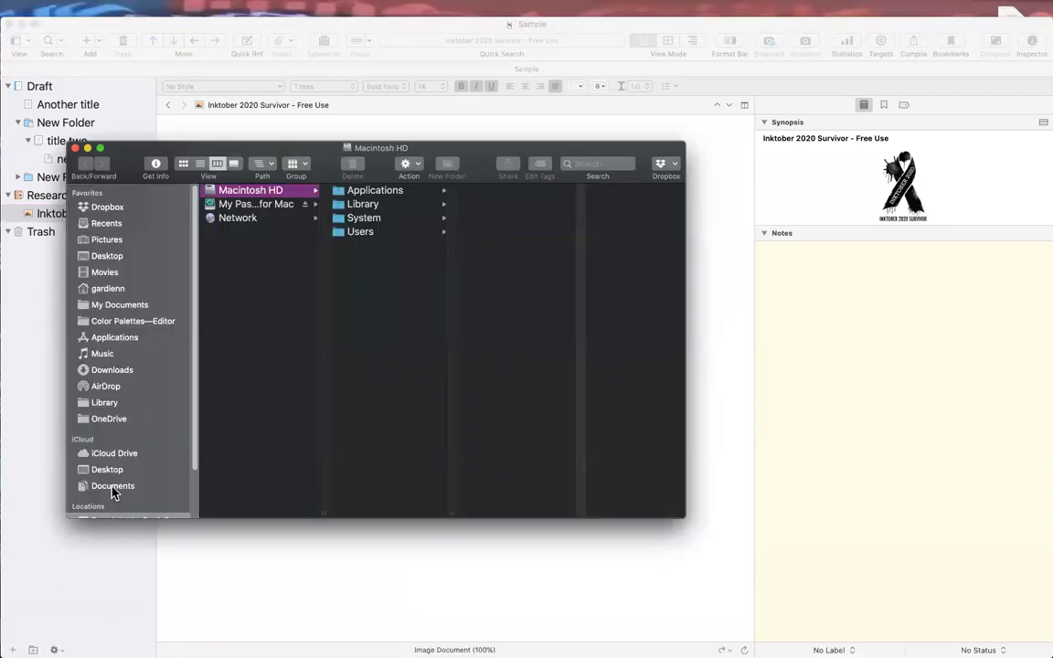
Drag Scapple - Families.scap from the Desktop onto the Research folder in the binder
click(110, 487)
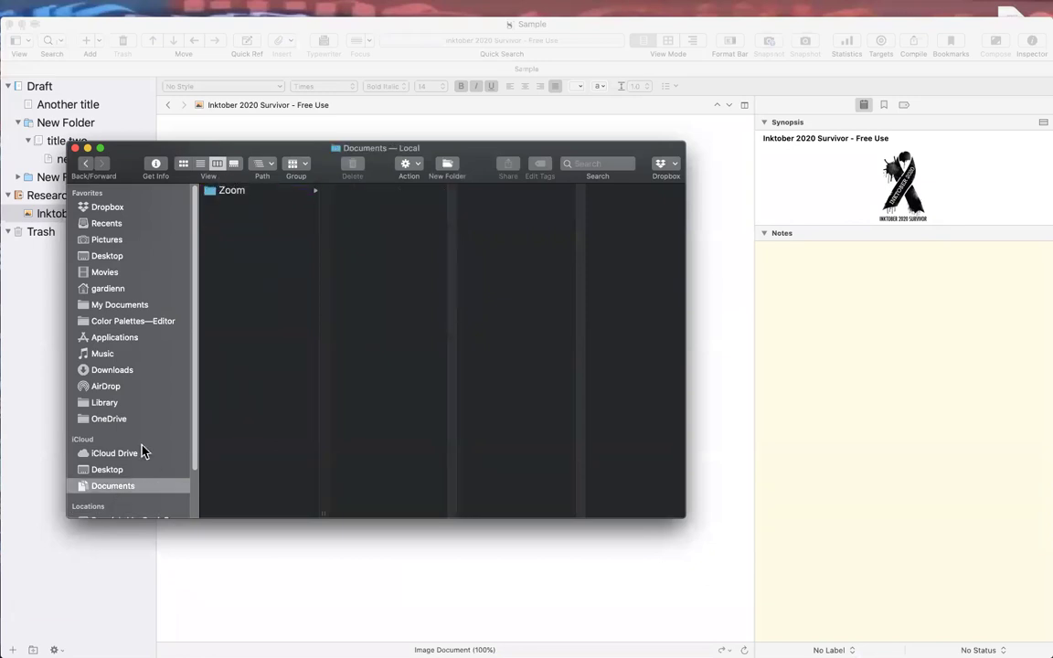
click(108, 470)
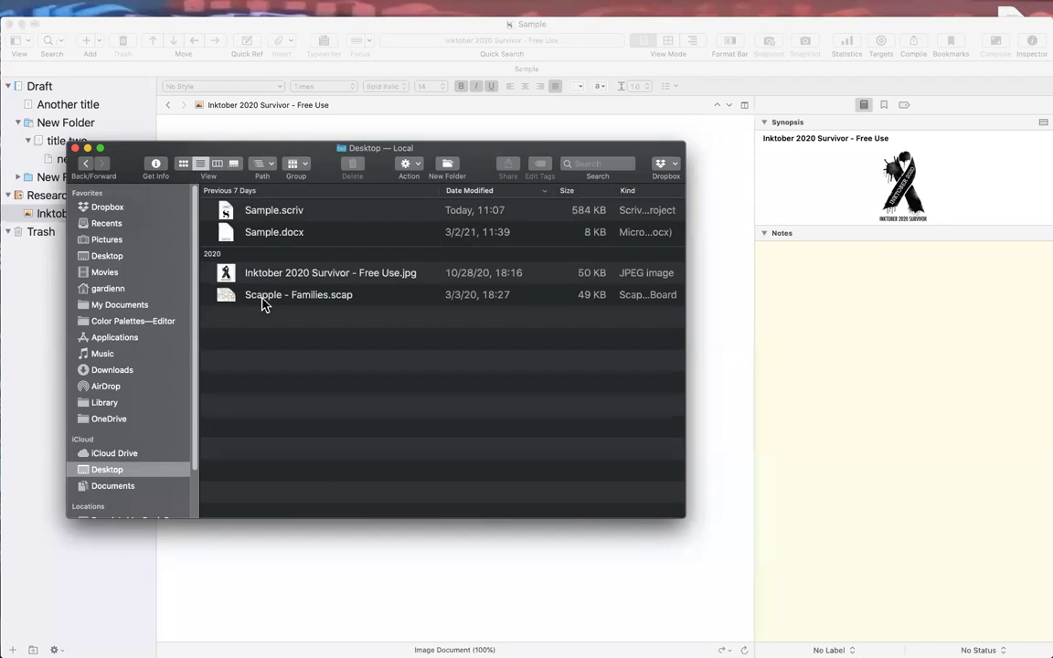
drag(262, 305, 28, 211)
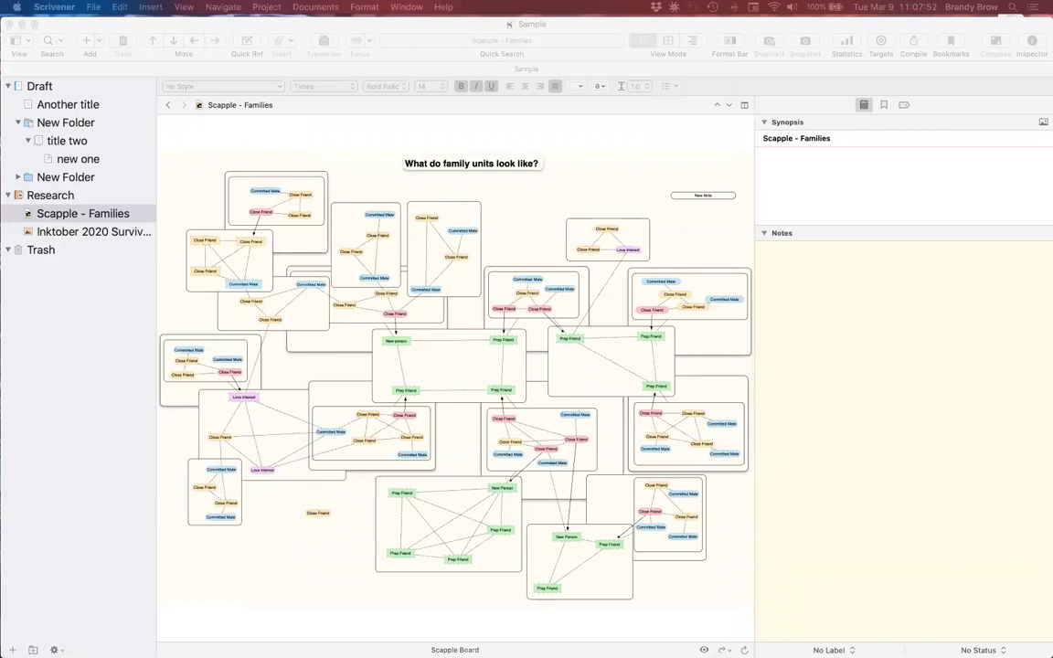
Check the Scapple board's synopsis and inspector tabs, then list Research as an outline
click(43, 203)
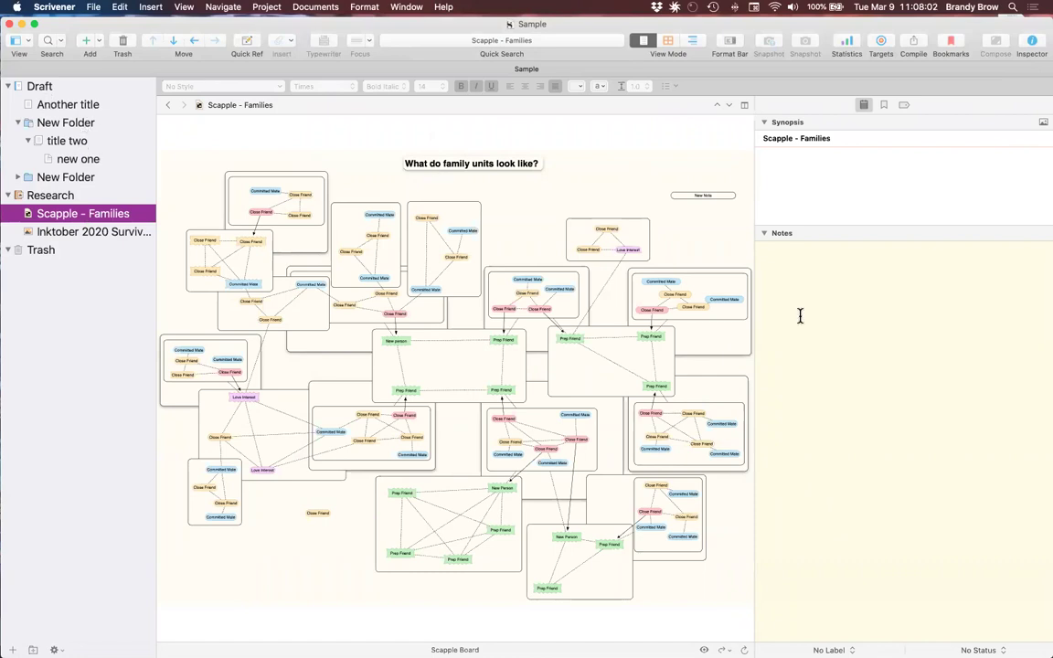
click(937, 149)
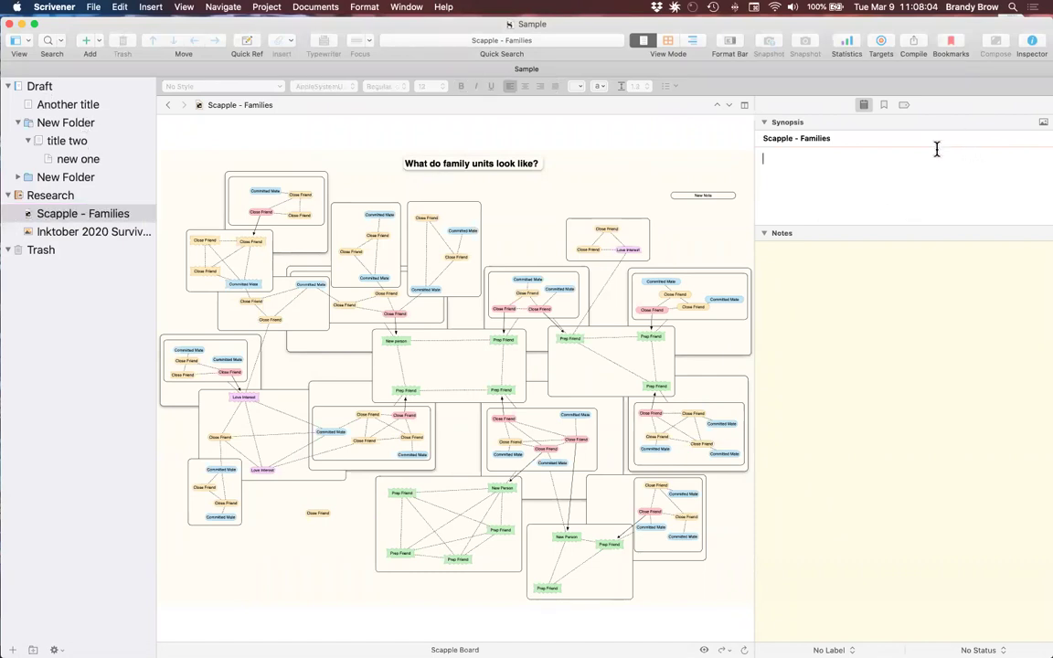
click(884, 106)
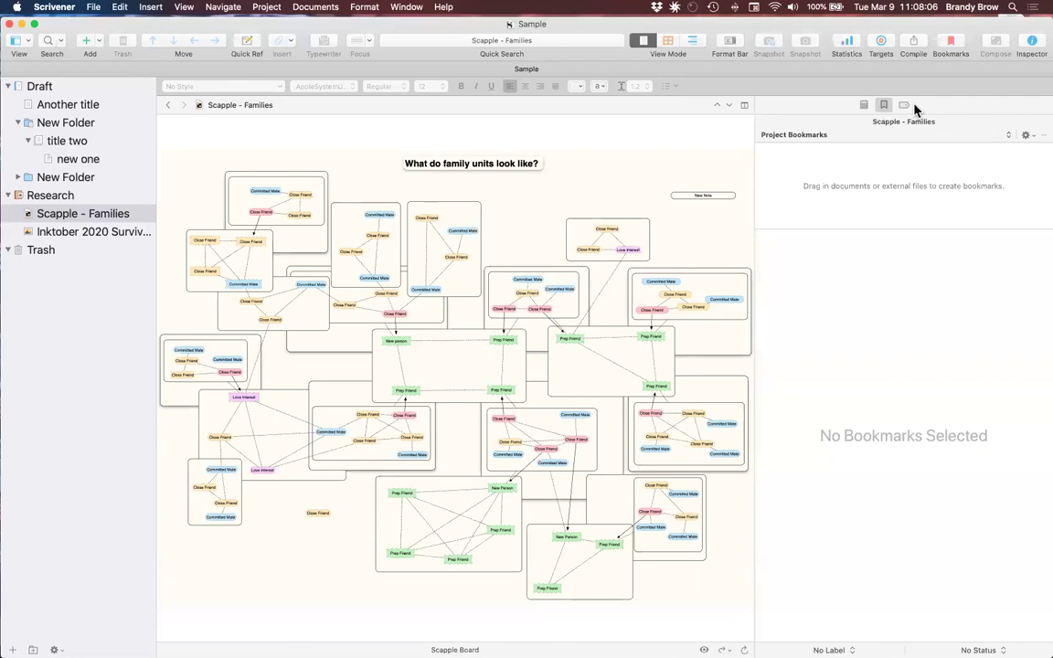
click(904, 105)
click(71, 195)
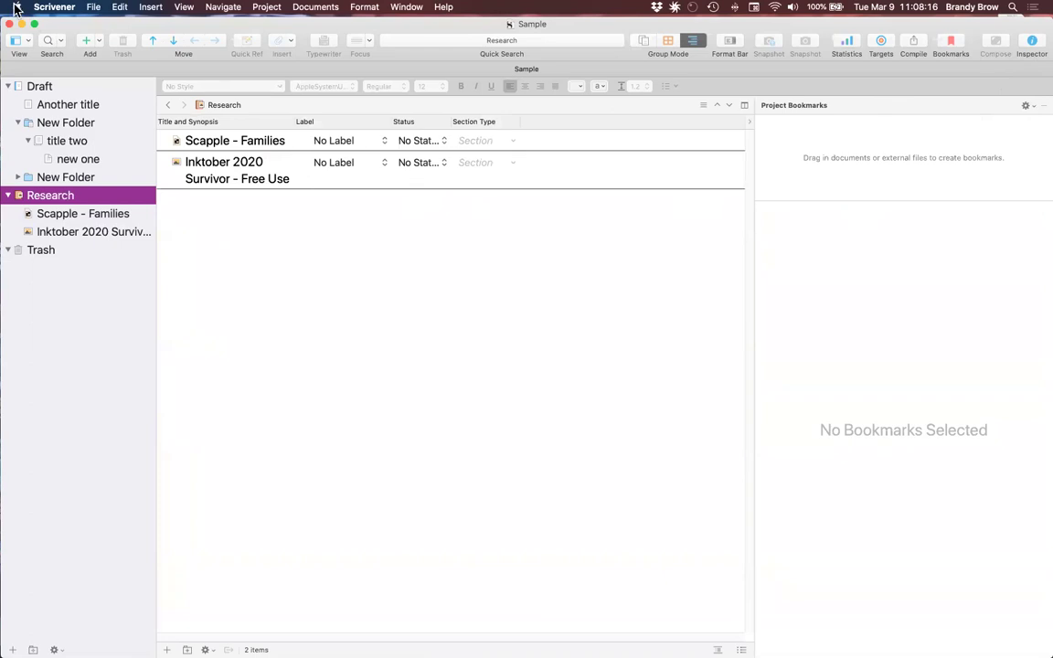
click(112, 7)
mouse_move(93, 7)
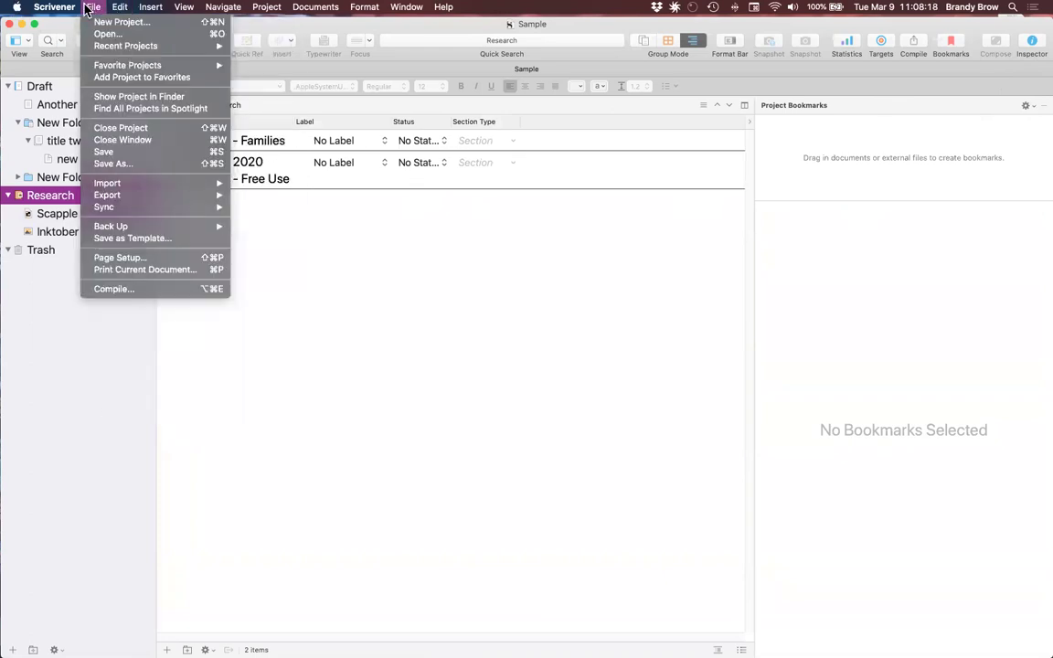
mouse_move(132, 183)
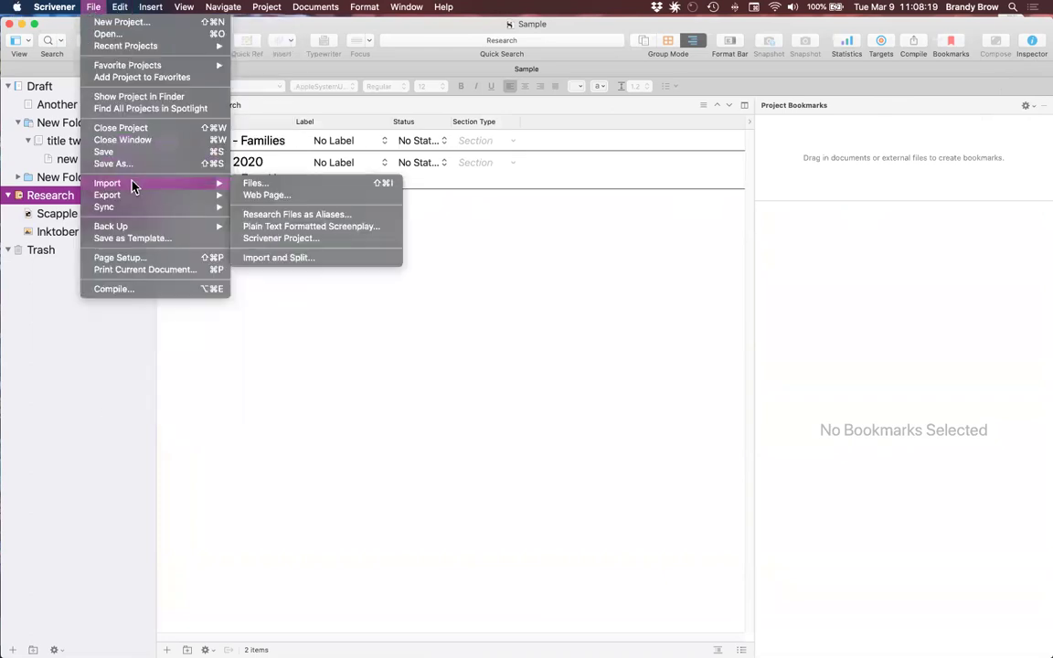
click(247, 188)
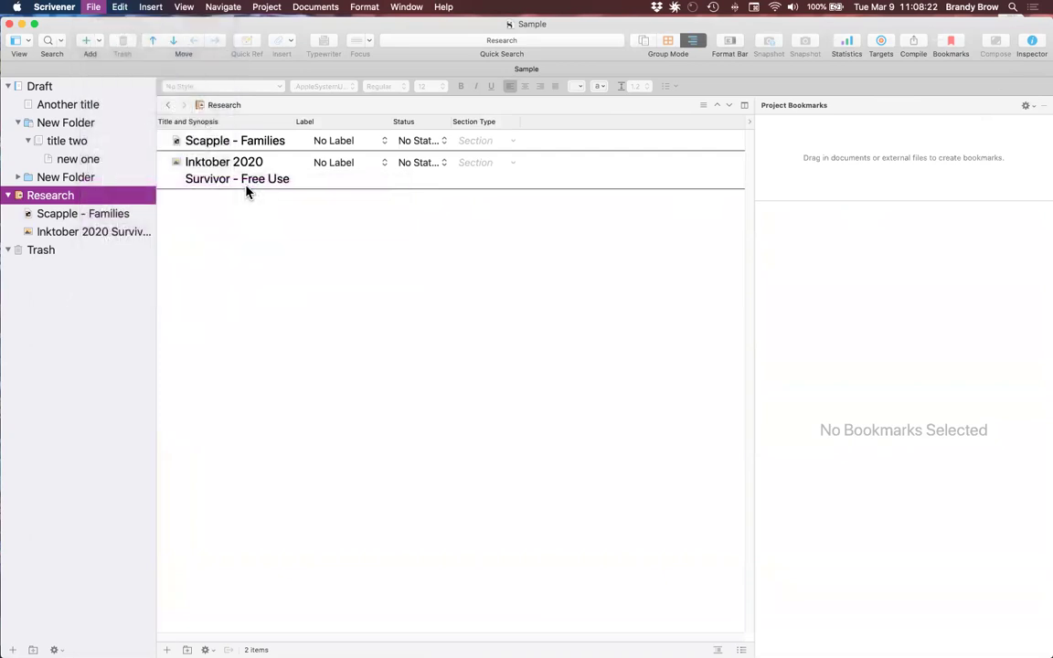
scroll(128, 328, down, 5)
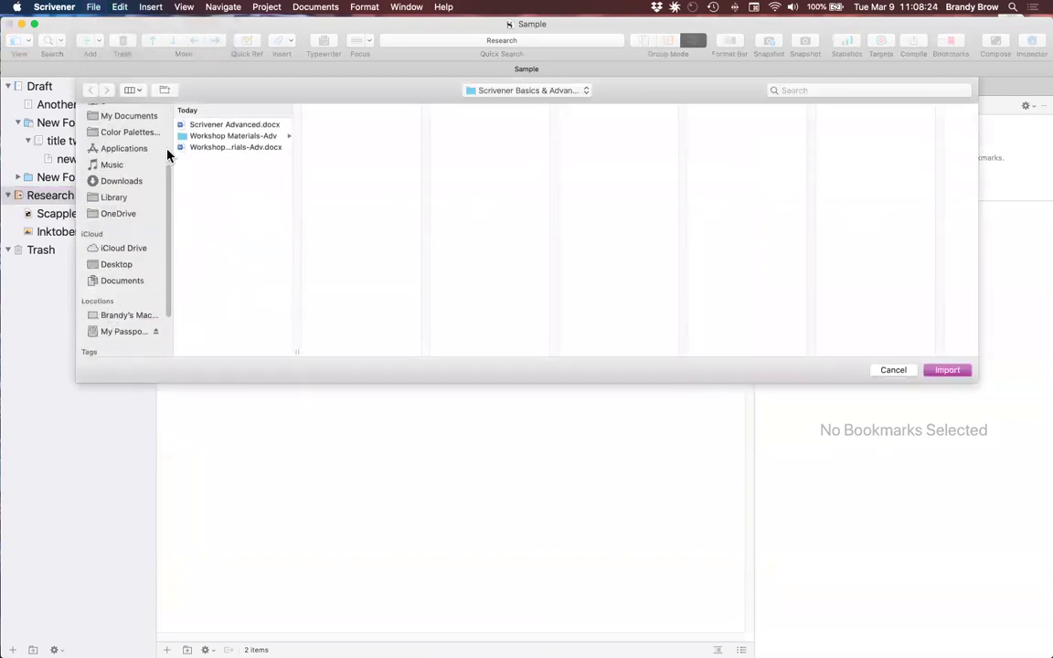
key(Escape)
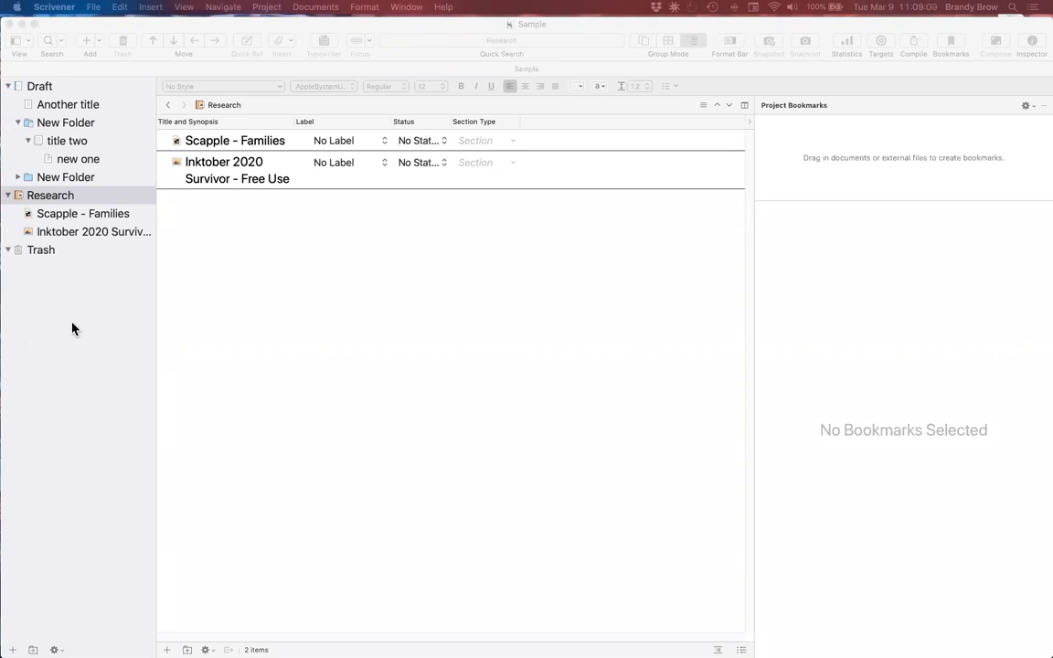
Browse the File > Favorite Projects submenu, then open the Help menu
click(247, 219)
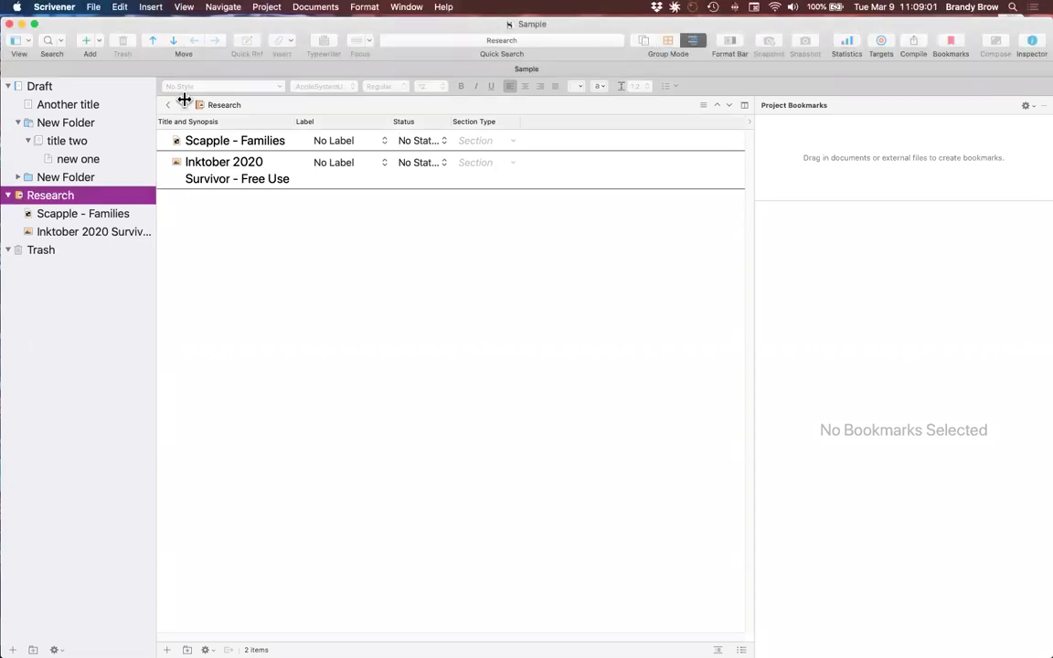
click(94, 10)
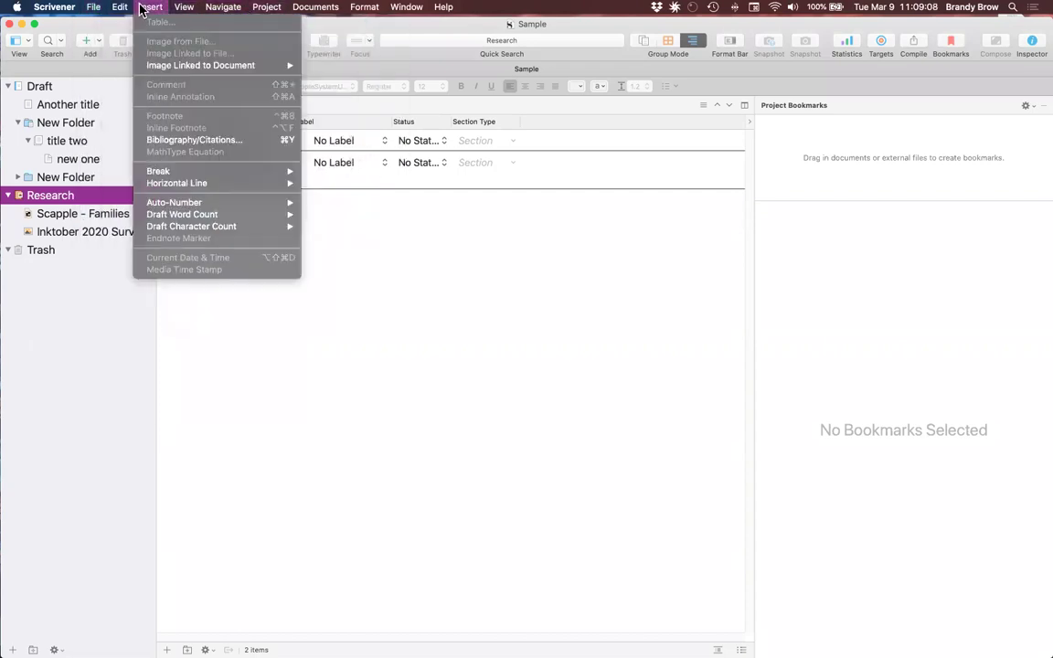
mouse_move(101, 69)
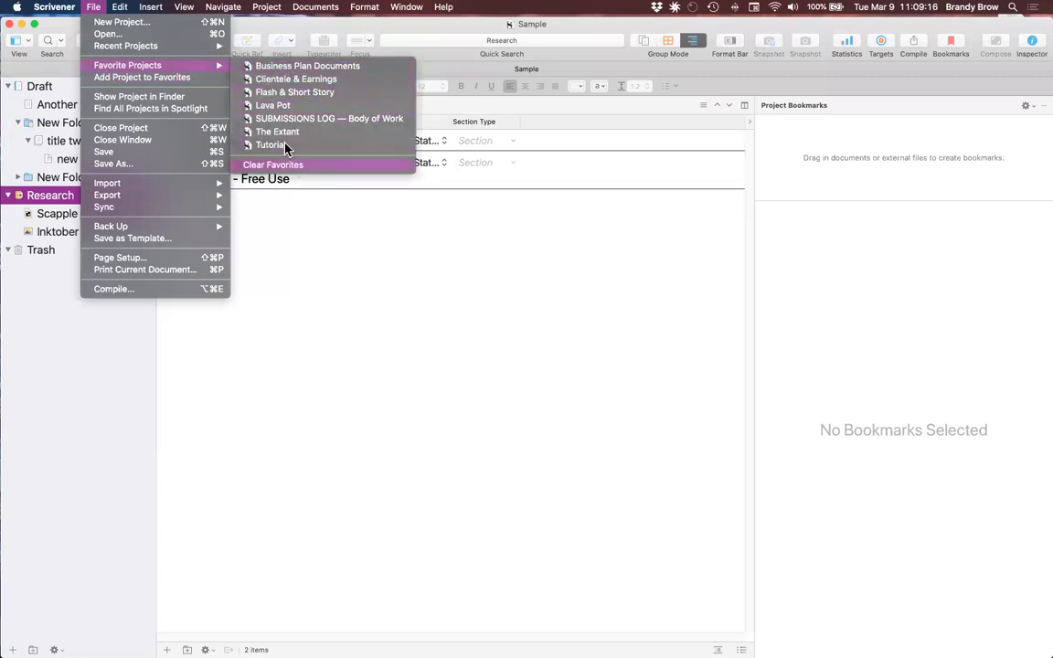
click(505, 7)
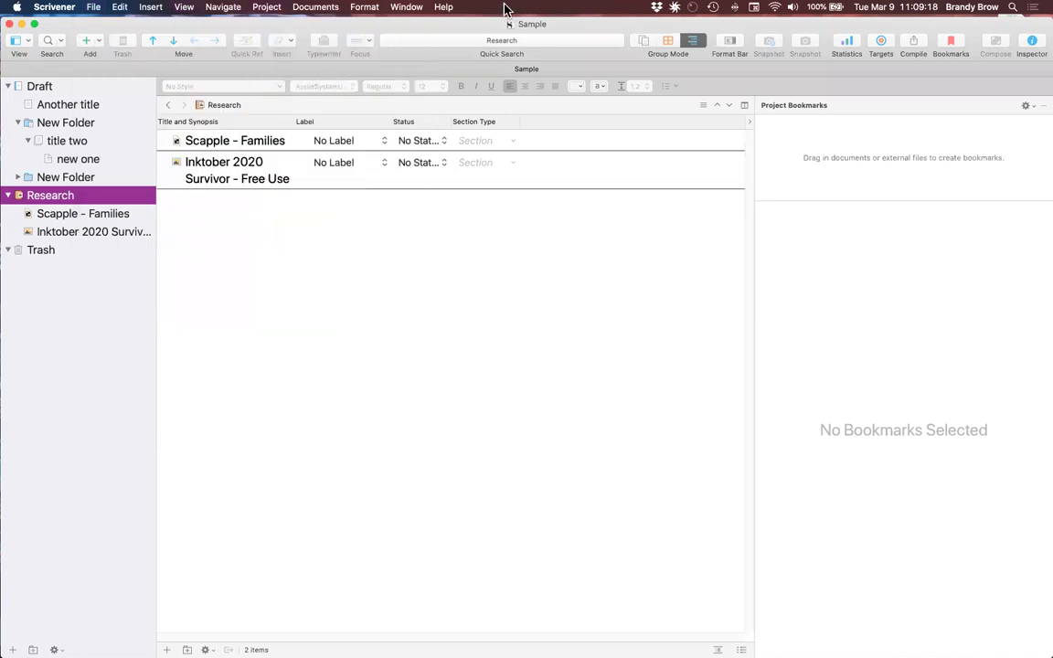
click(444, 7)
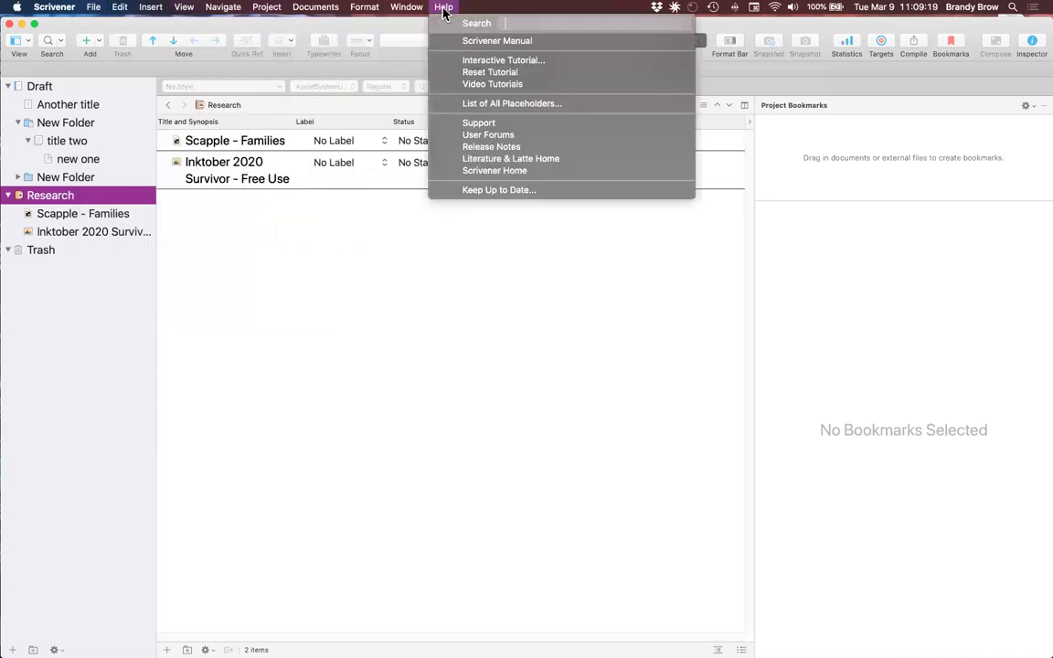
Launch the Interactive Tutorial and merge all project windows into tabs
click(507, 61)
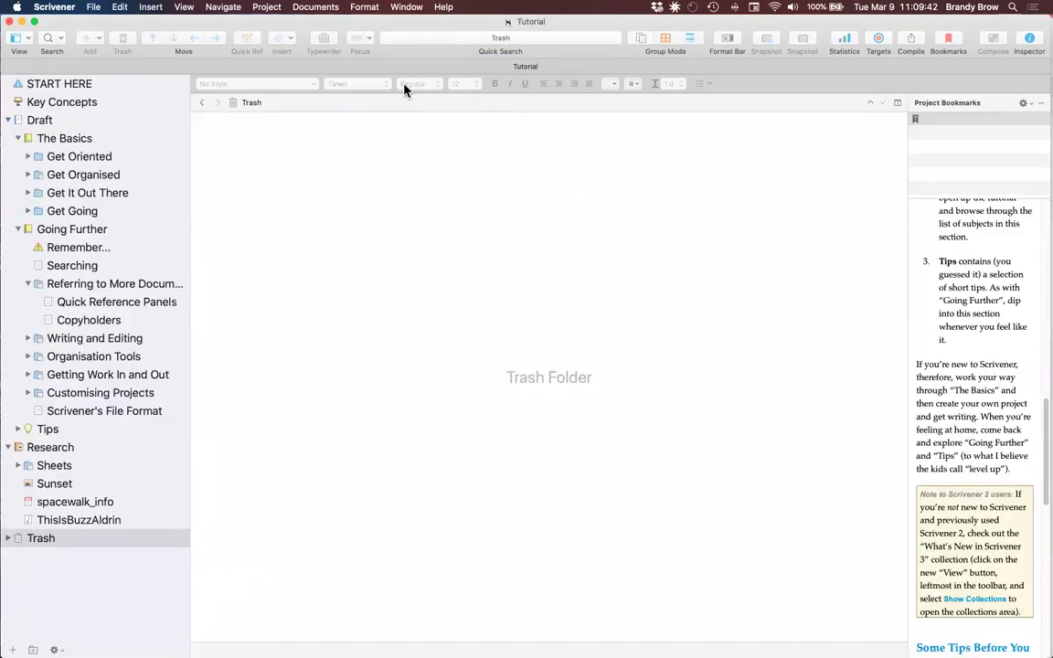
click(407, 8)
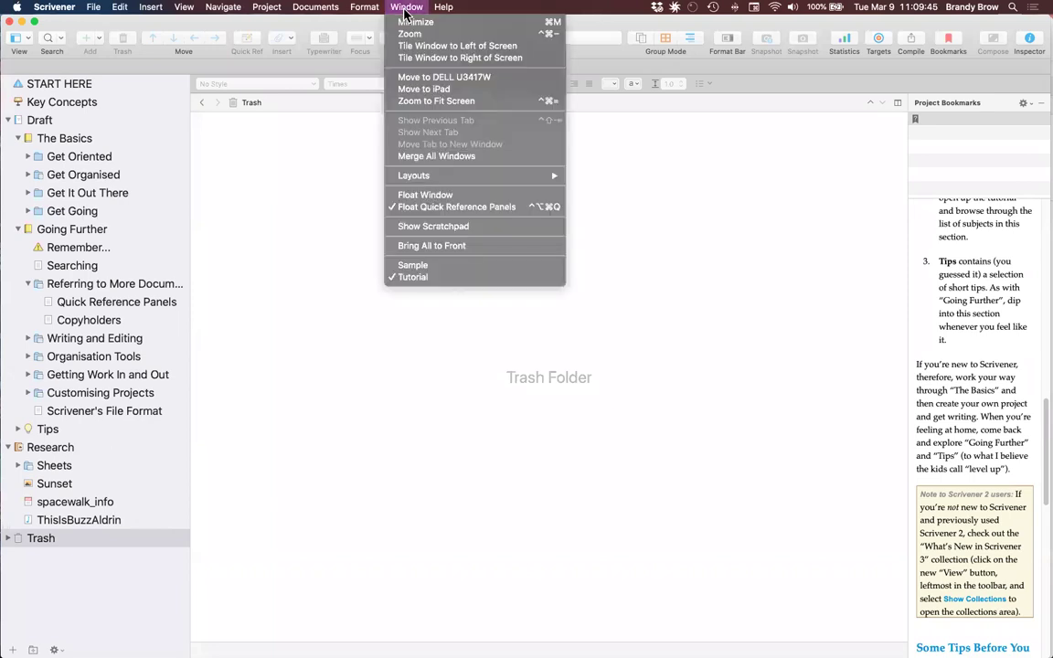
click(441, 156)
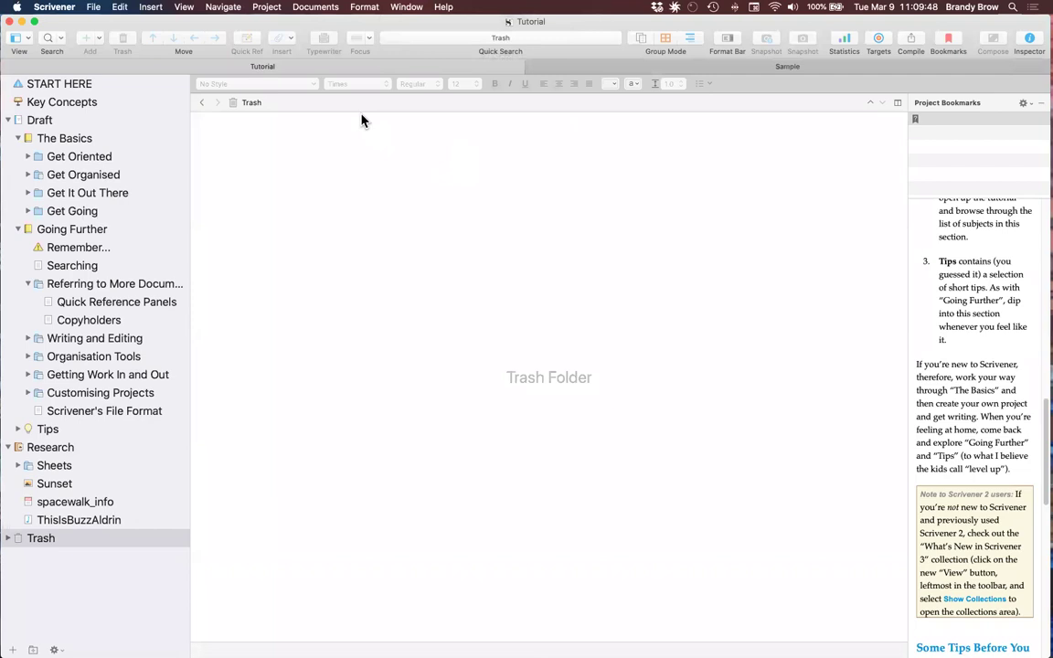
Switch back and forth between the Sample and Tutorial tabs, ending on Tutorial
click(695, 70)
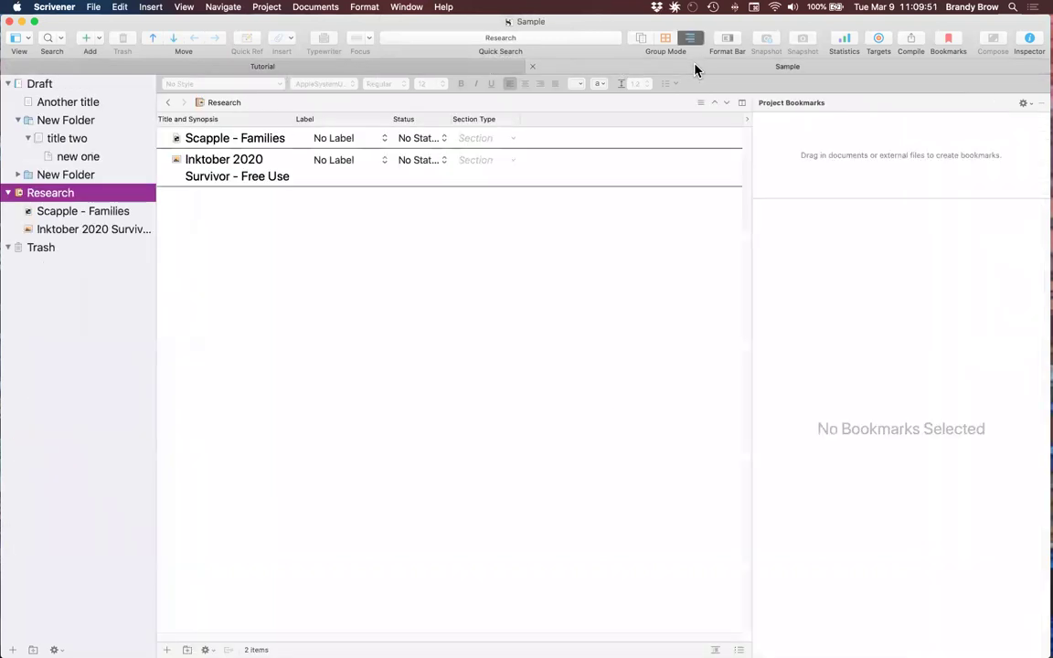
click(277, 70)
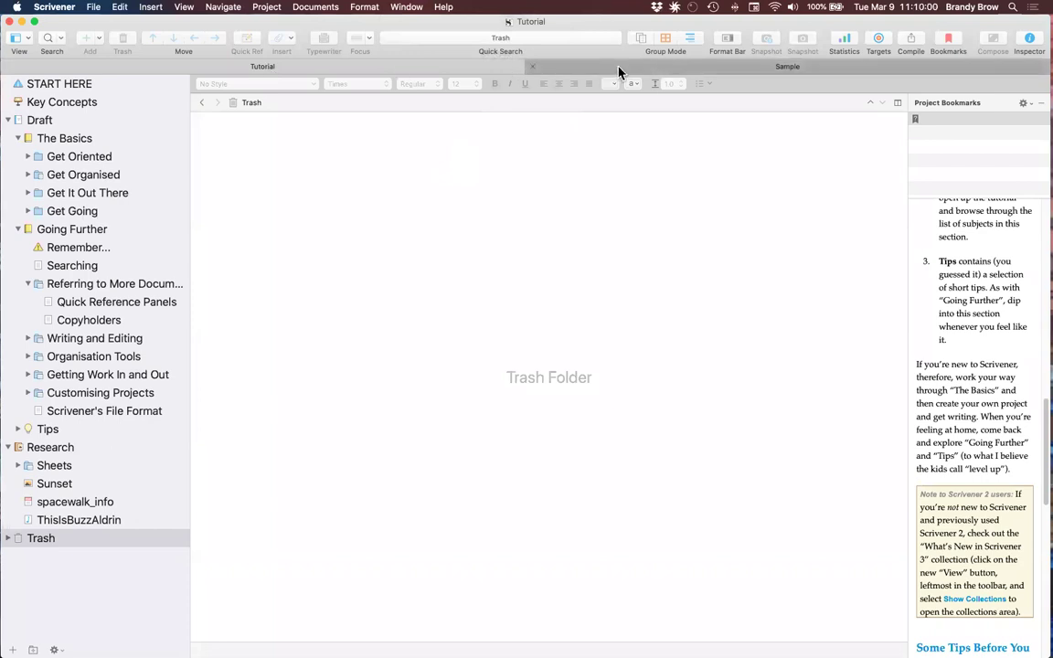
click(646, 69)
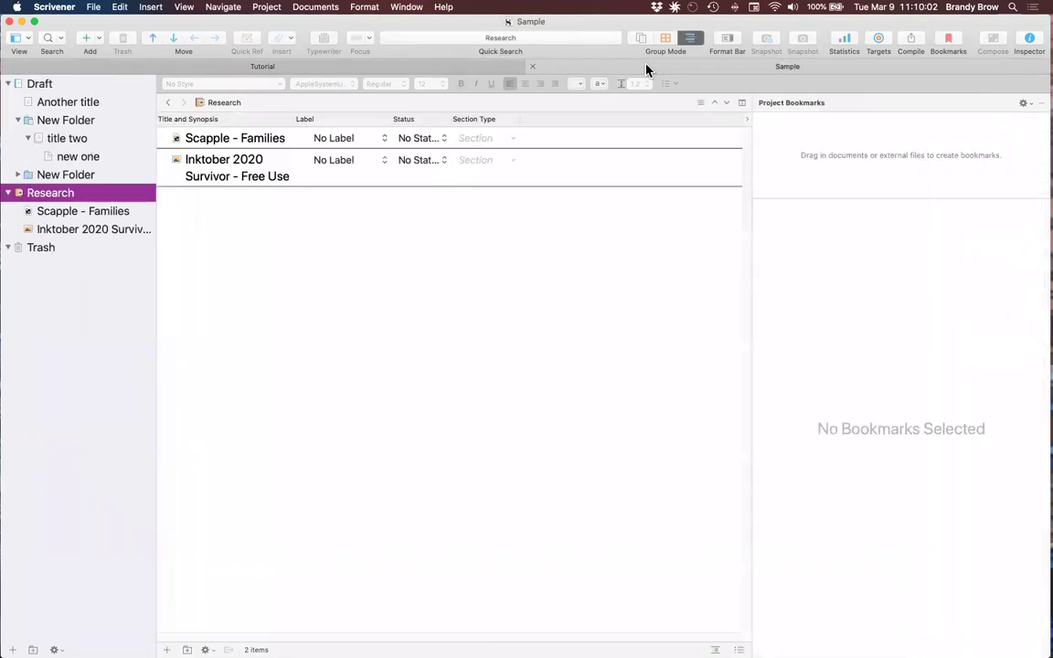
click(315, 65)
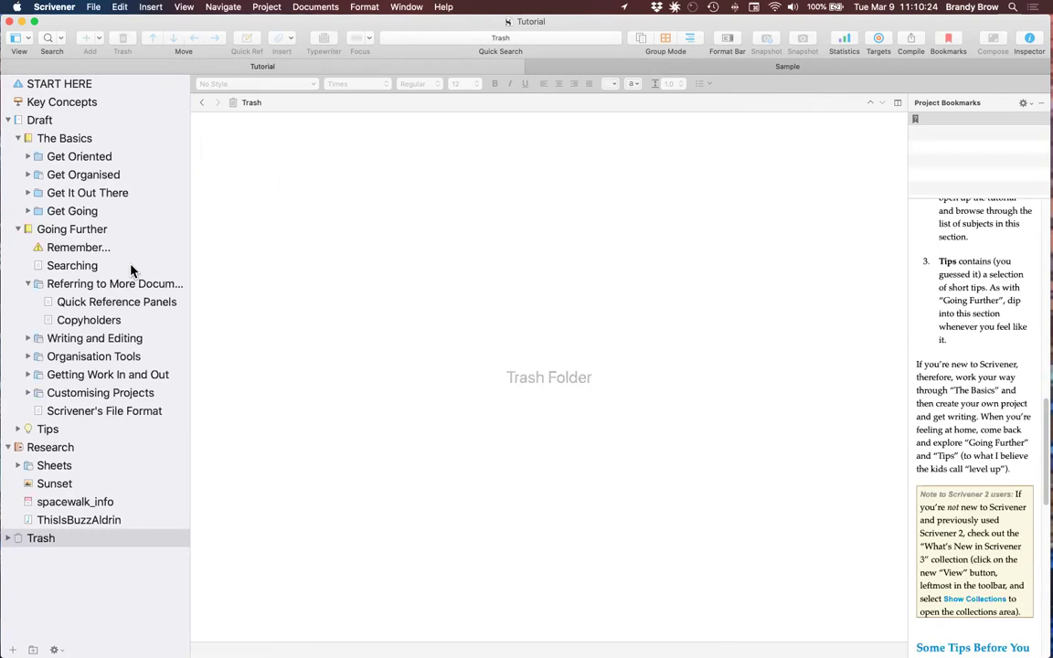
Open the ThisIsBuzzAldrin audio file via Research and spacewalk_info in the binder
click(52, 447)
click(69, 504)
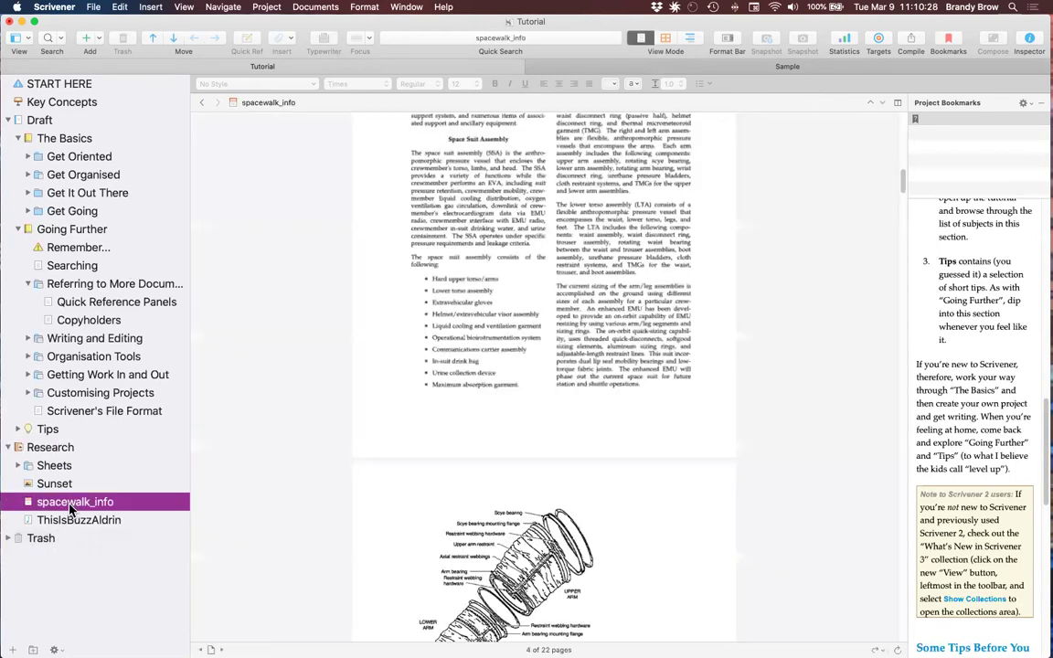
click(70, 522)
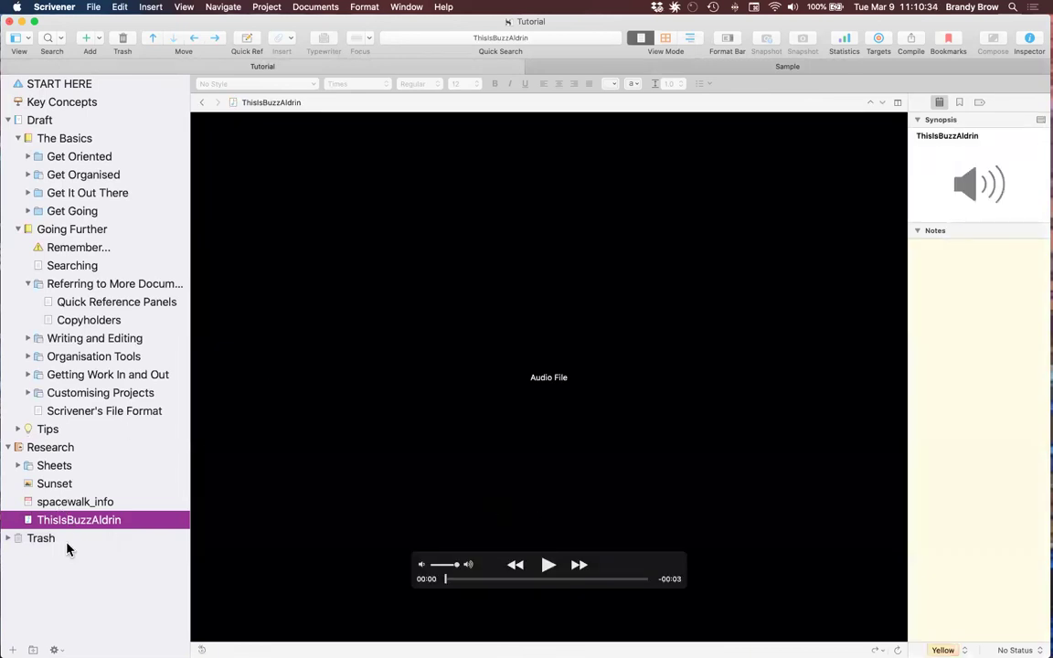
Play the audio clip twice, then bring up the project's bookmarks list
click(548, 567)
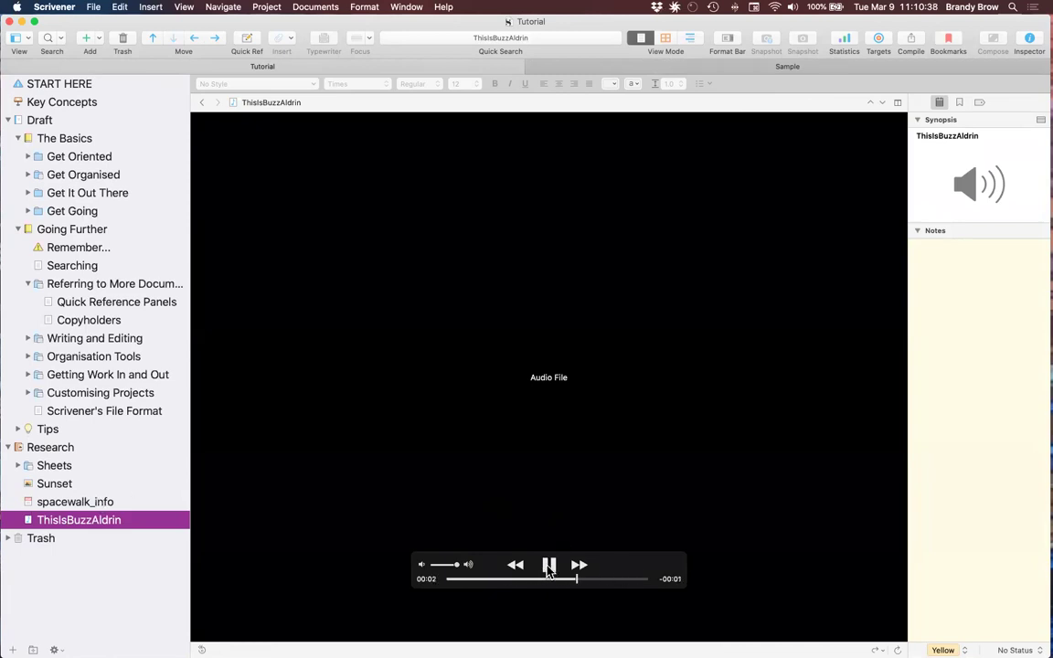
click(548, 566)
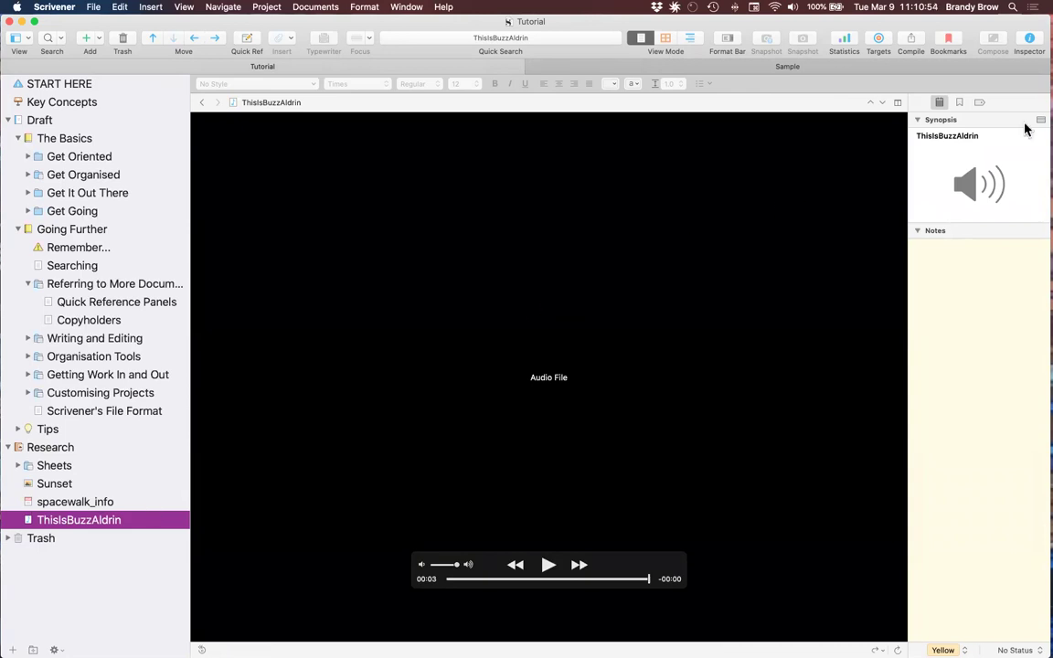
click(949, 39)
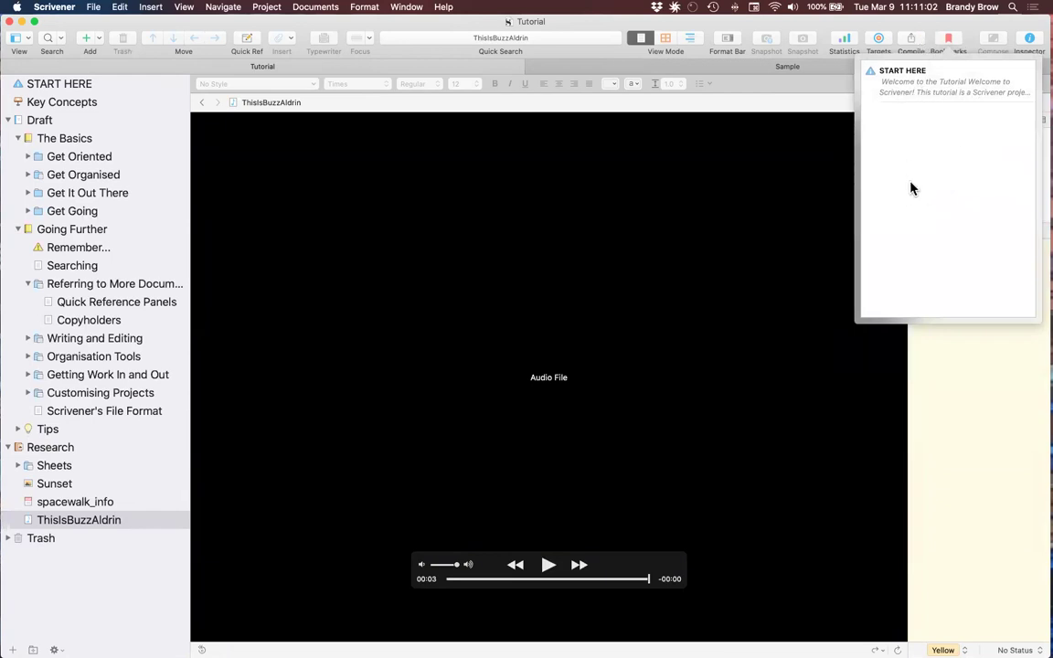
Jump to the START HERE document from the Bookmarks popover and select it in the binder
click(914, 89)
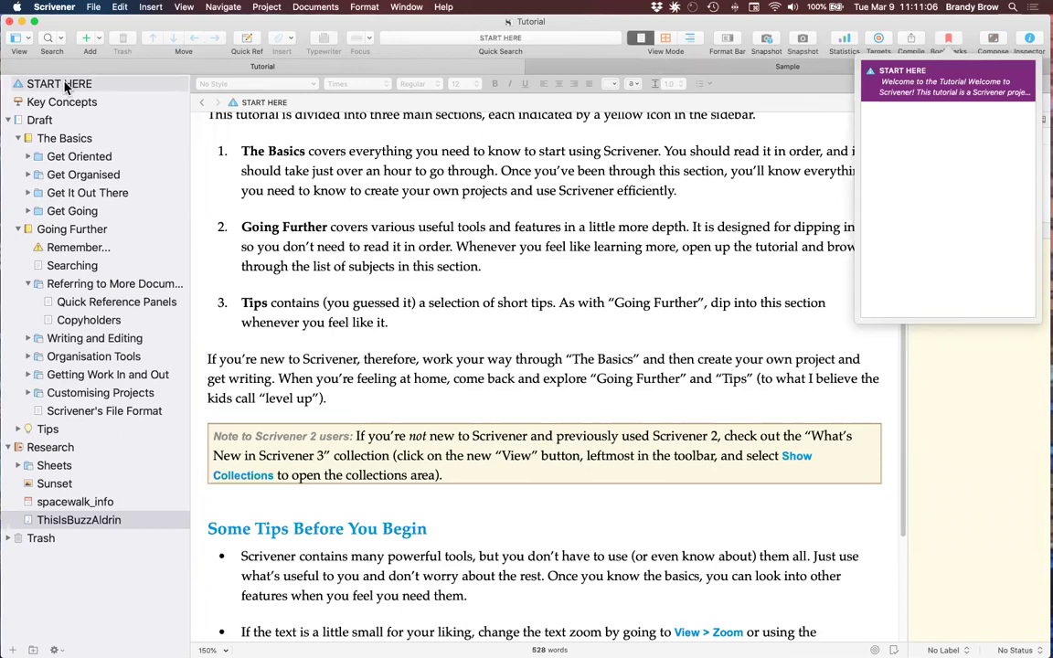
click(66, 84)
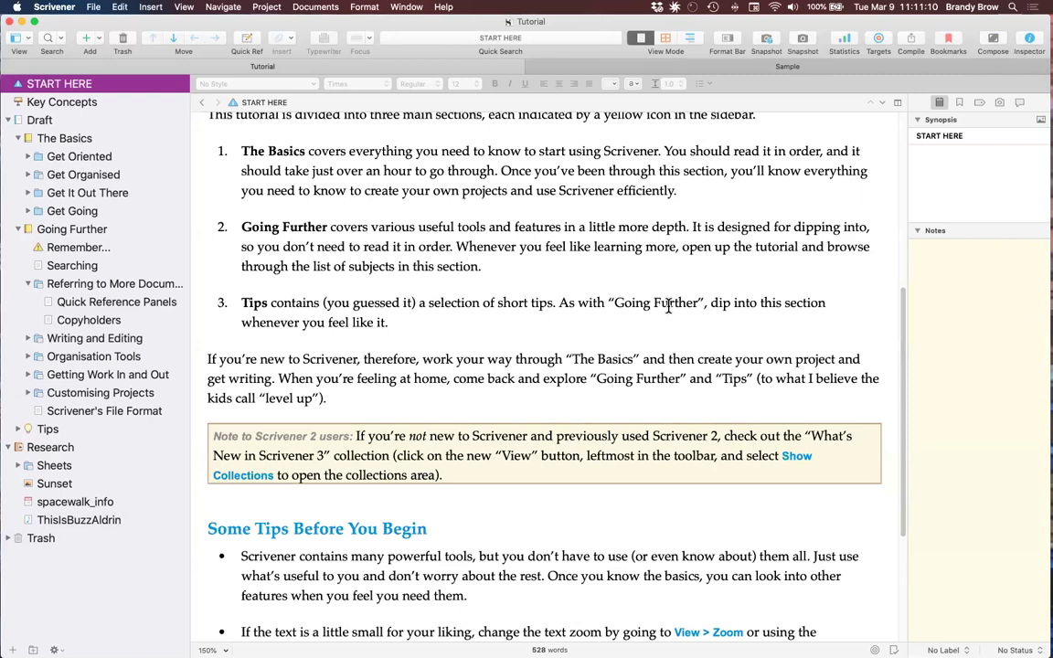
click(959, 40)
click(905, 75)
Show Project Bookmarks in the Inspector's Bookmarks tab
click(959, 104)
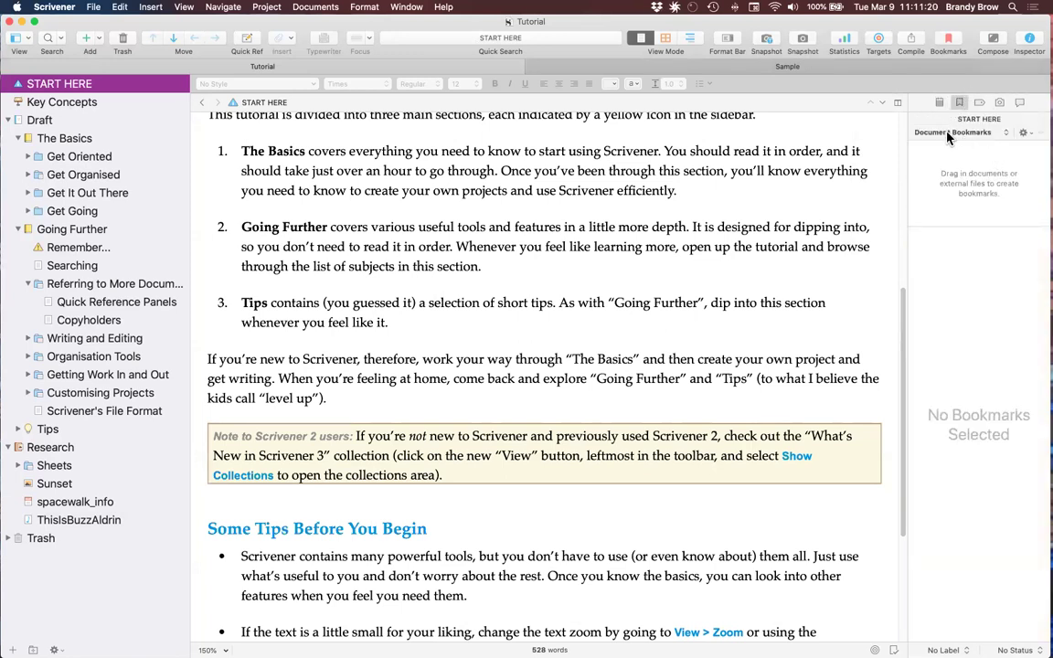
click(1007, 136)
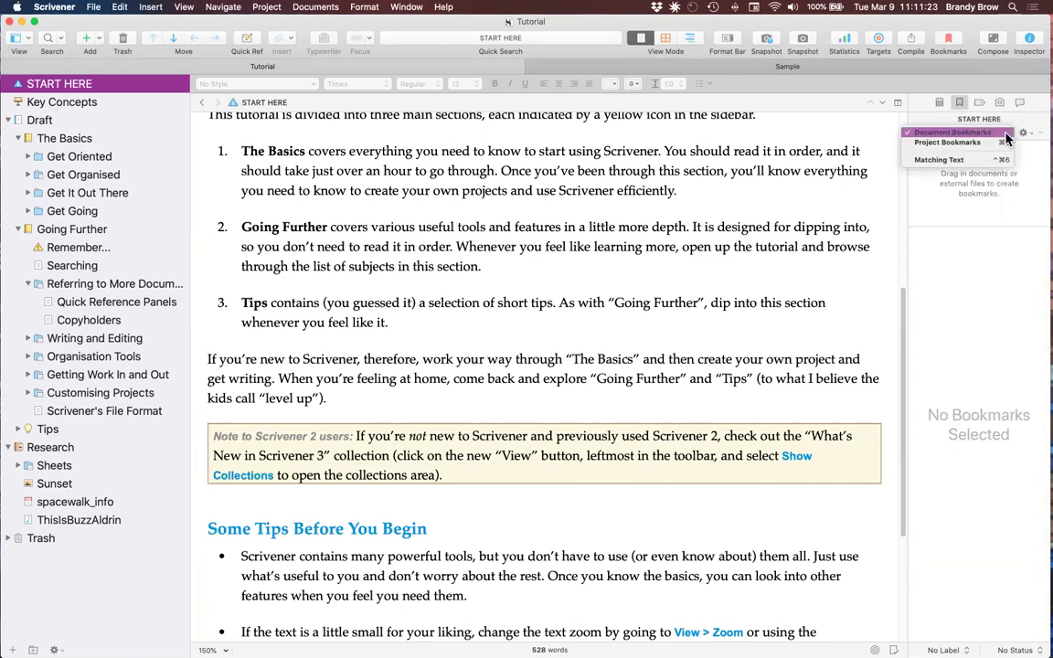
click(949, 142)
click(962, 148)
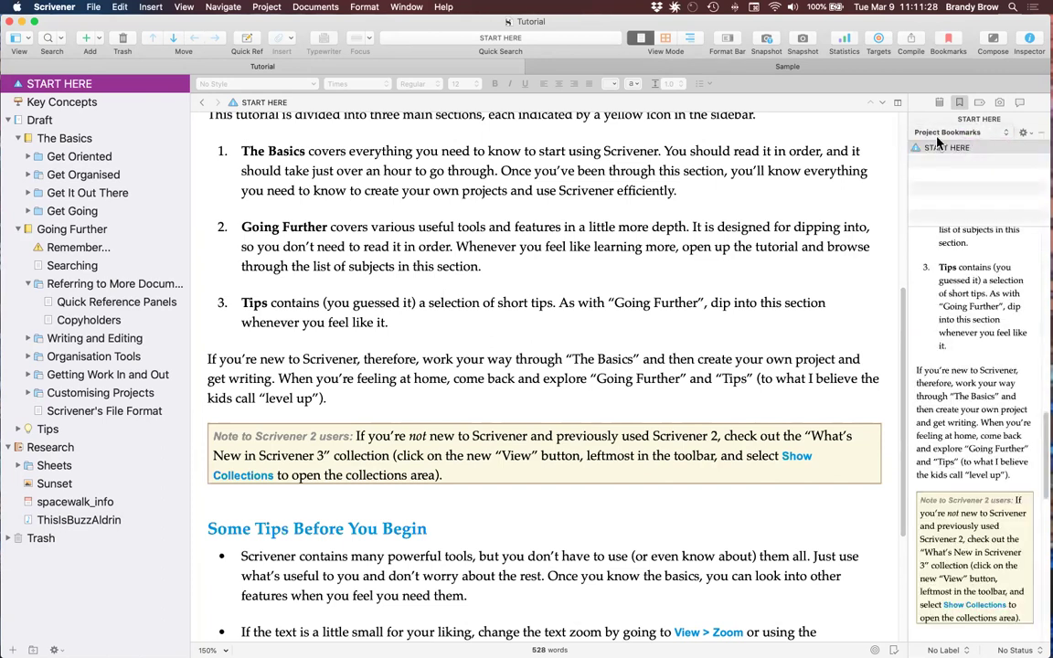
scroll(943, 366, up, 5)
scroll(944, 365, up, 3)
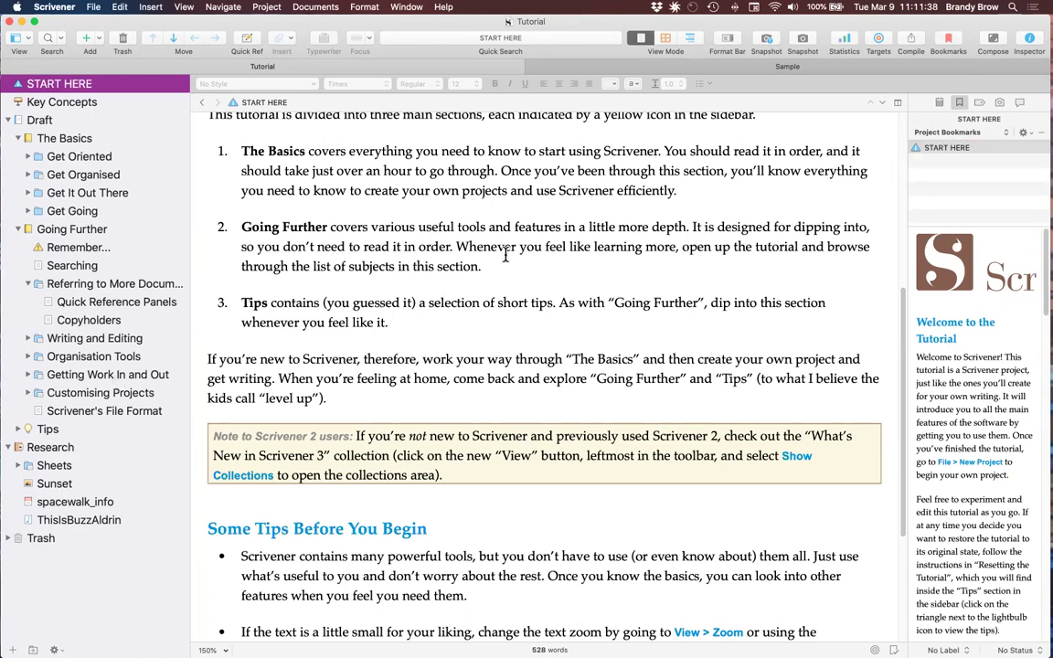
click(977, 132)
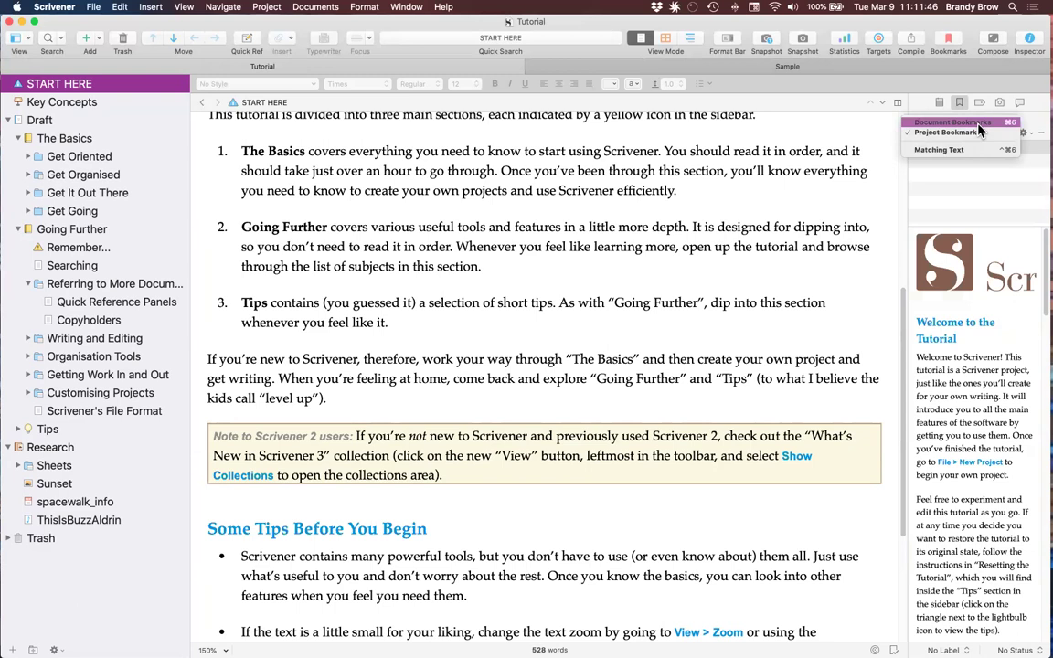
Add Searching to START HERE's Document Bookmarks, then show the project bookmarks list
click(978, 125)
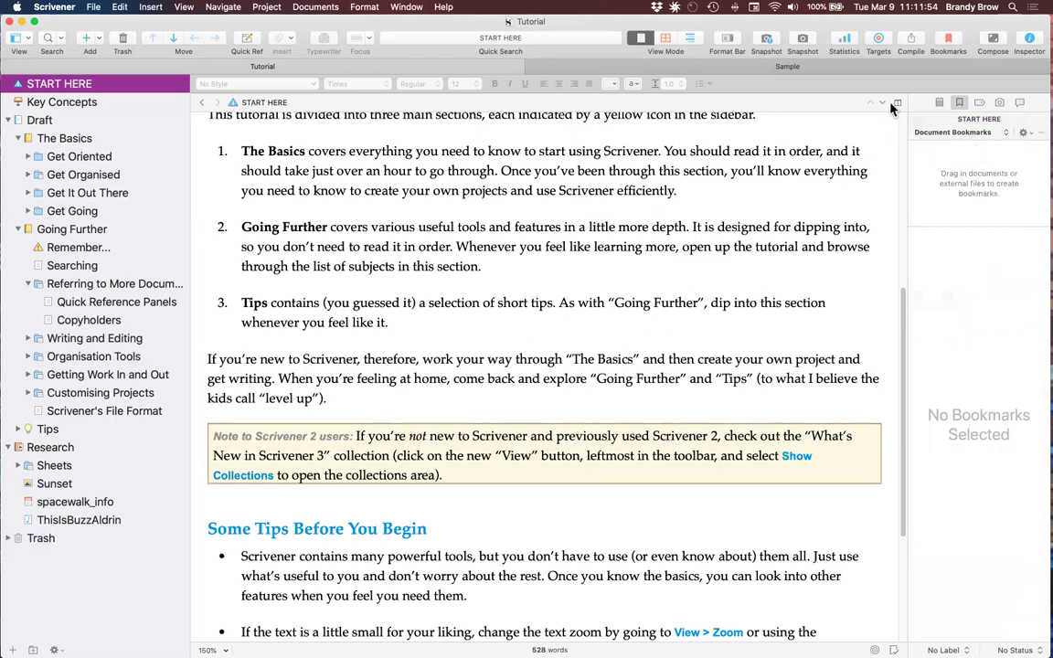
click(972, 136)
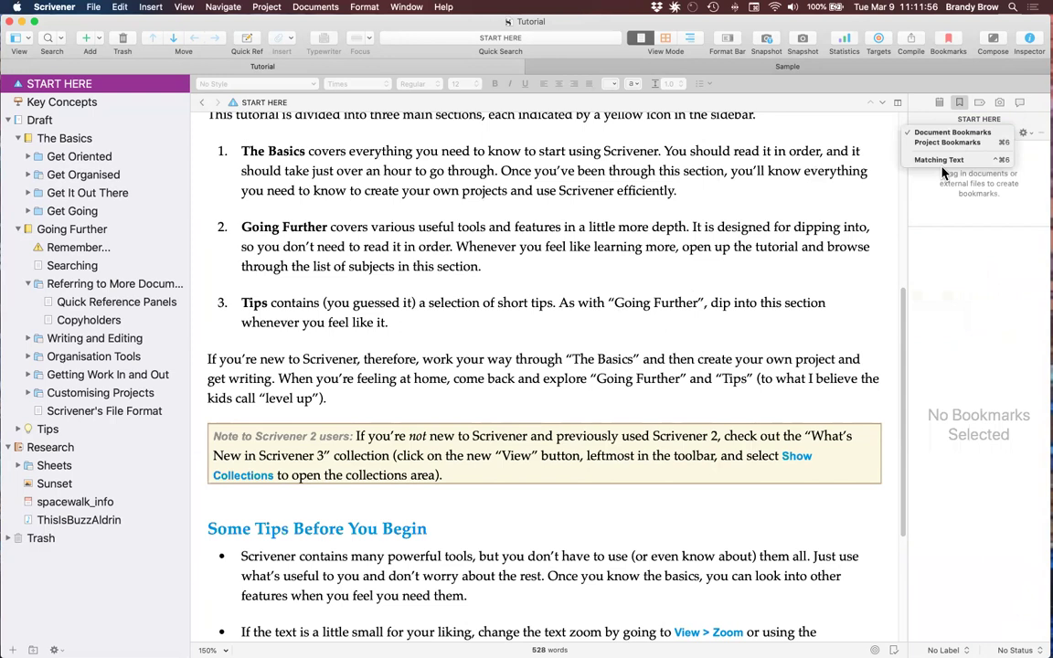
click(60, 264)
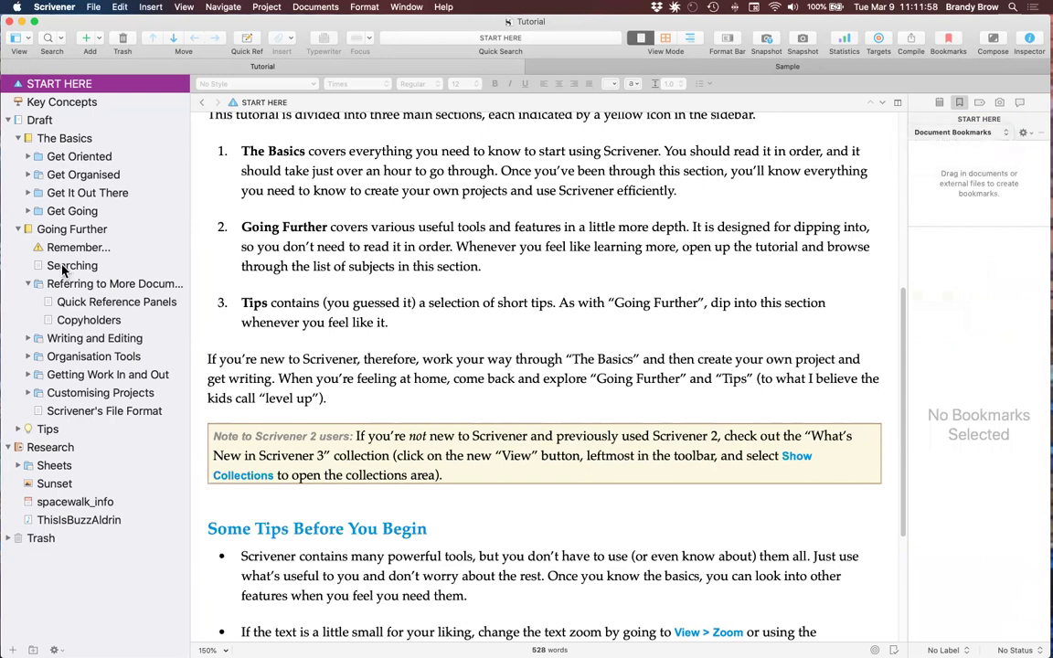
drag(60, 266, 989, 203)
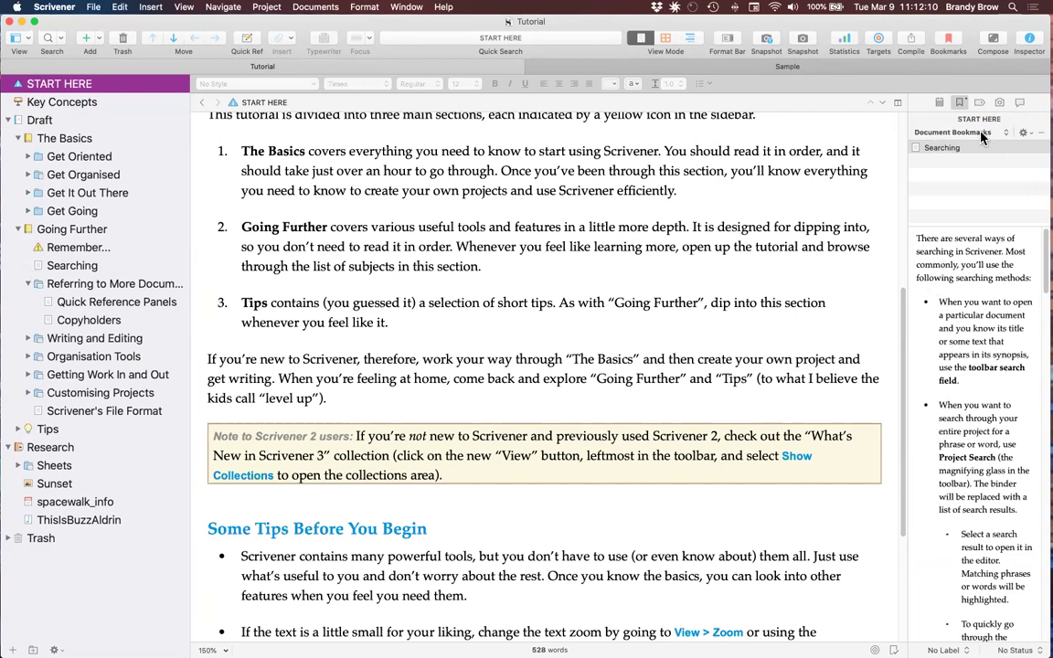
click(952, 40)
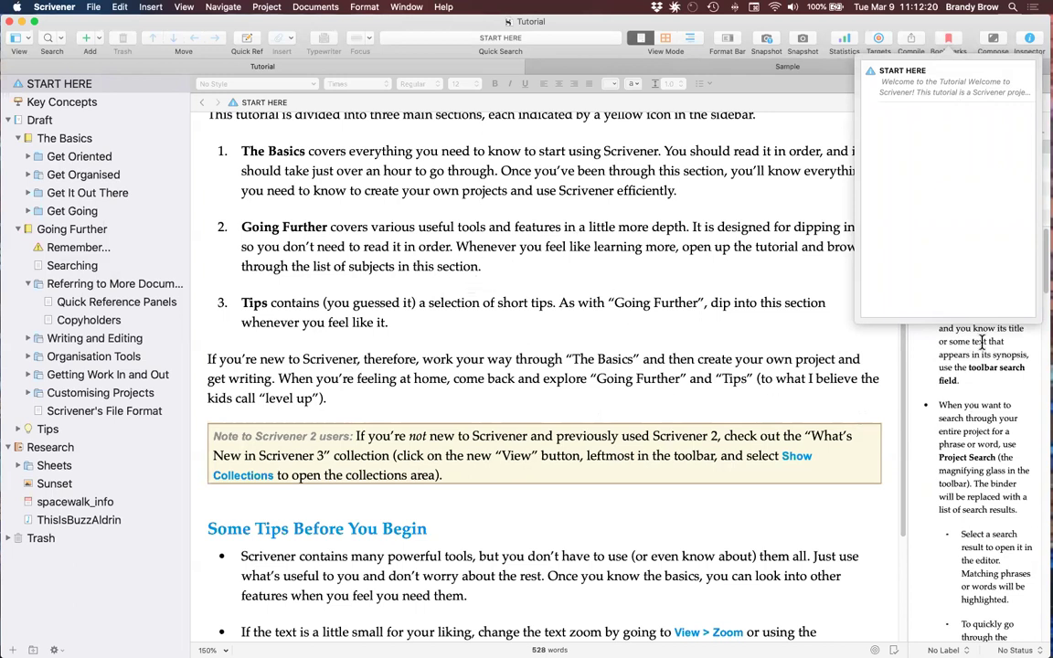
Switch to the Project Bookmarks list and drag Searching into it from the binder
click(902, 73)
click(962, 132)
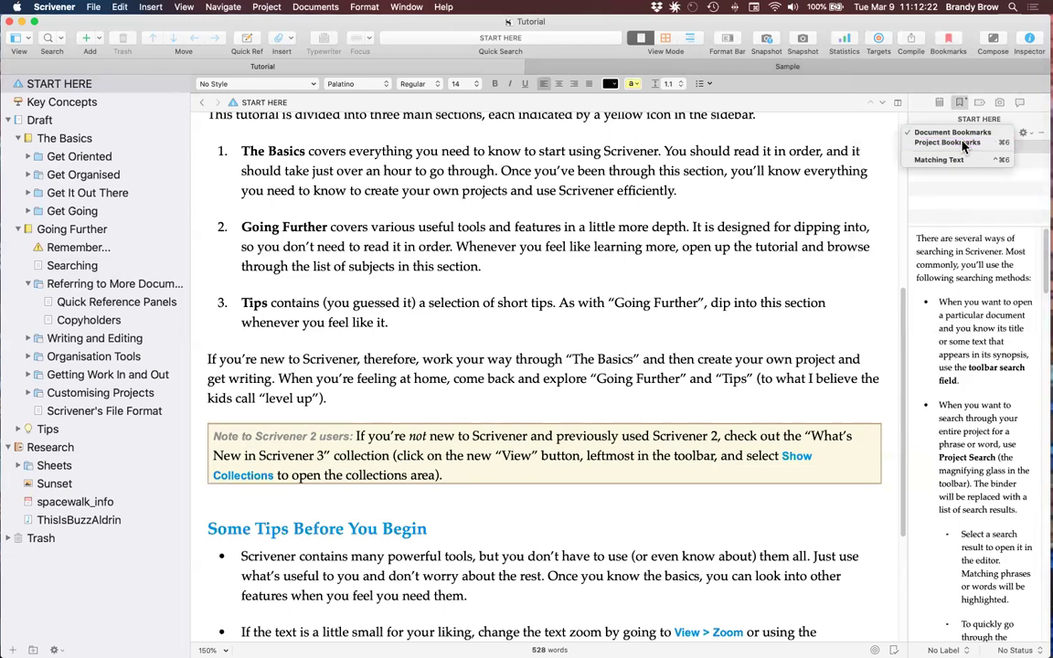
click(951, 145)
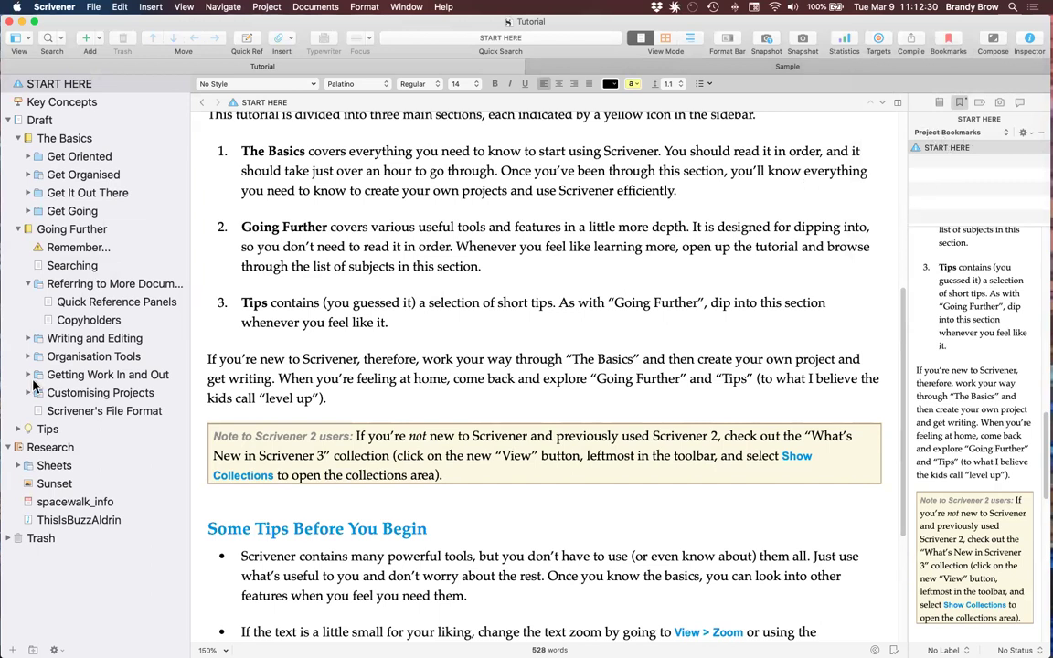
key(super+6)
drag(92, 264, 967, 163)
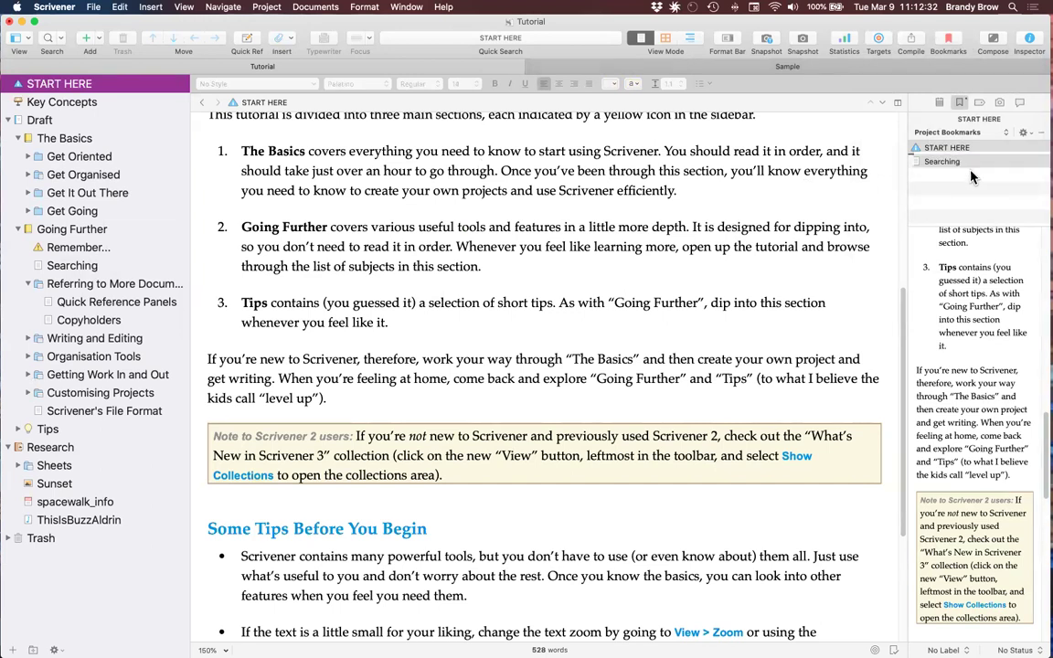
Open START HERE and Searching from the Bookmarks popover, then remove Searching from Project Bookmarks
click(956, 41)
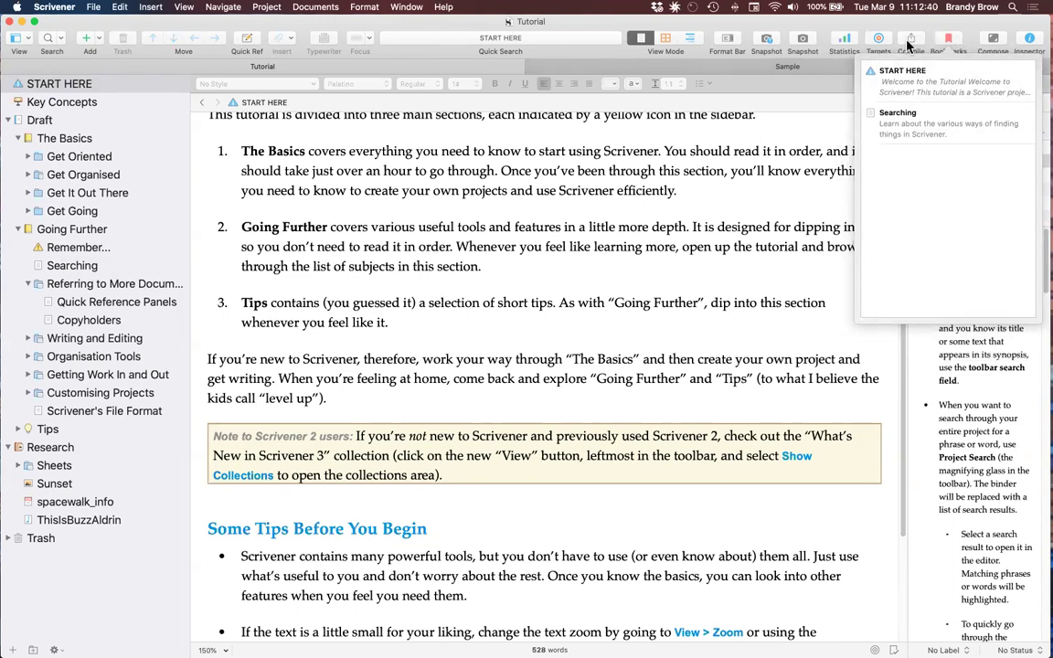
click(935, 82)
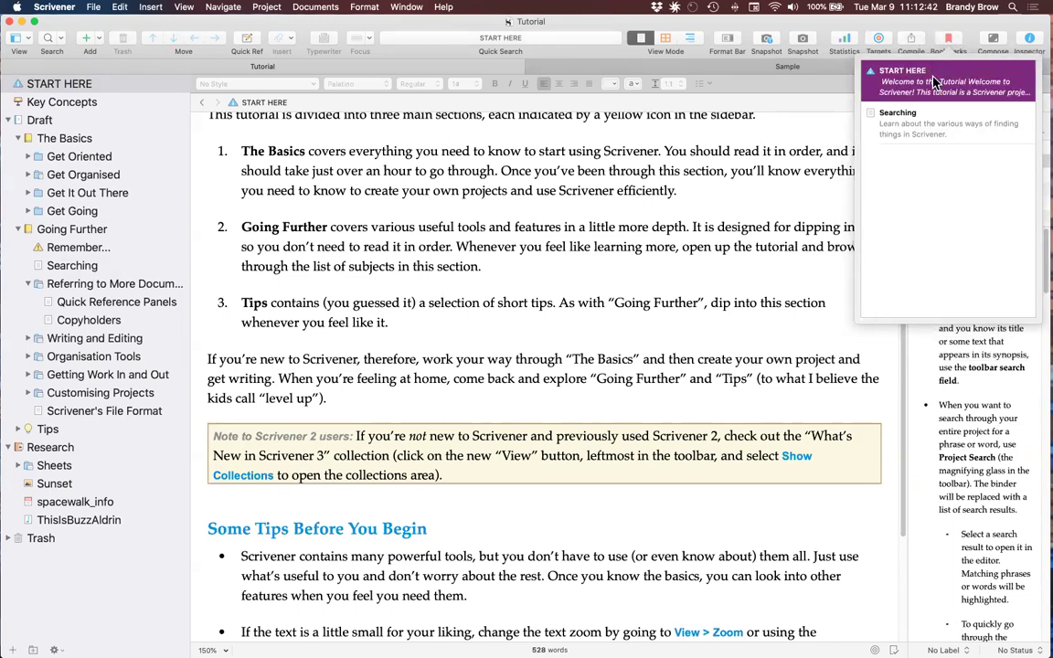
double_click(933, 78)
double_click(934, 129)
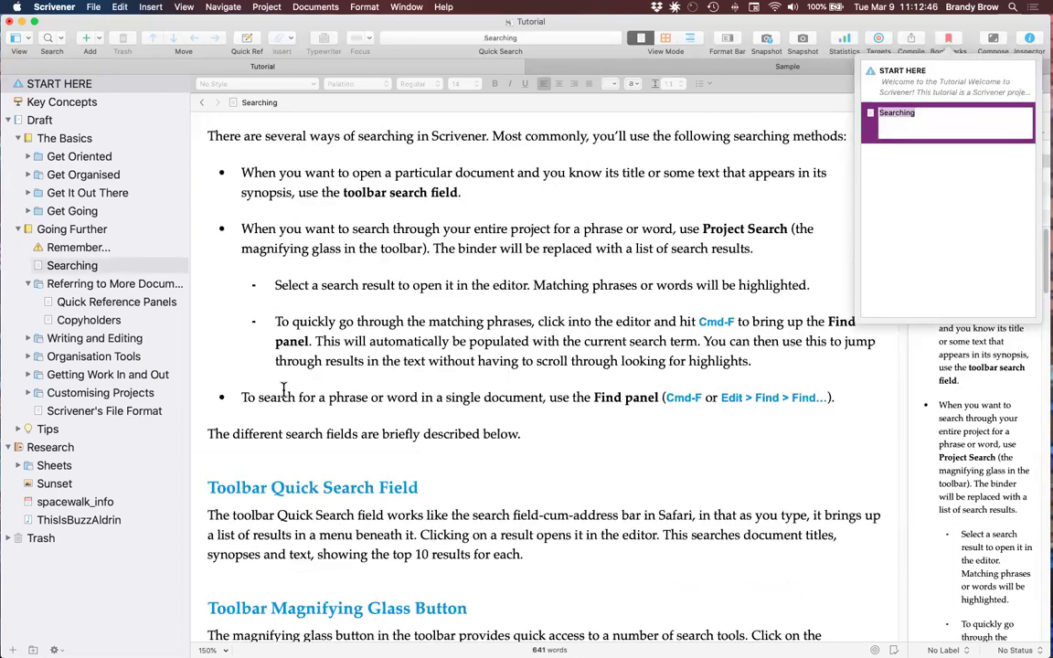
click(934, 89)
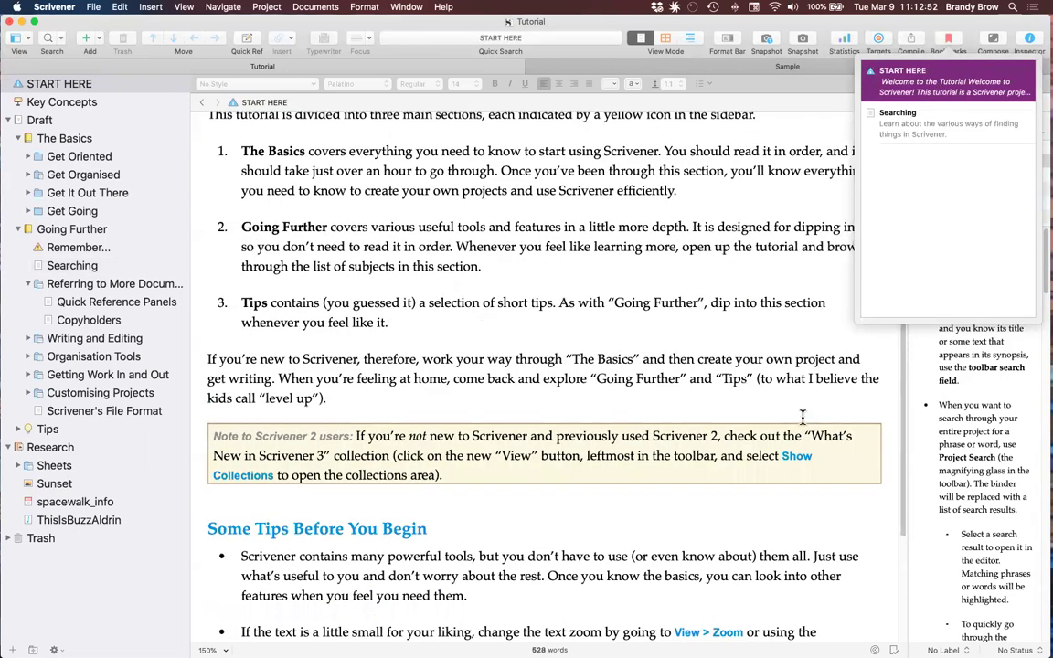
click(901, 406)
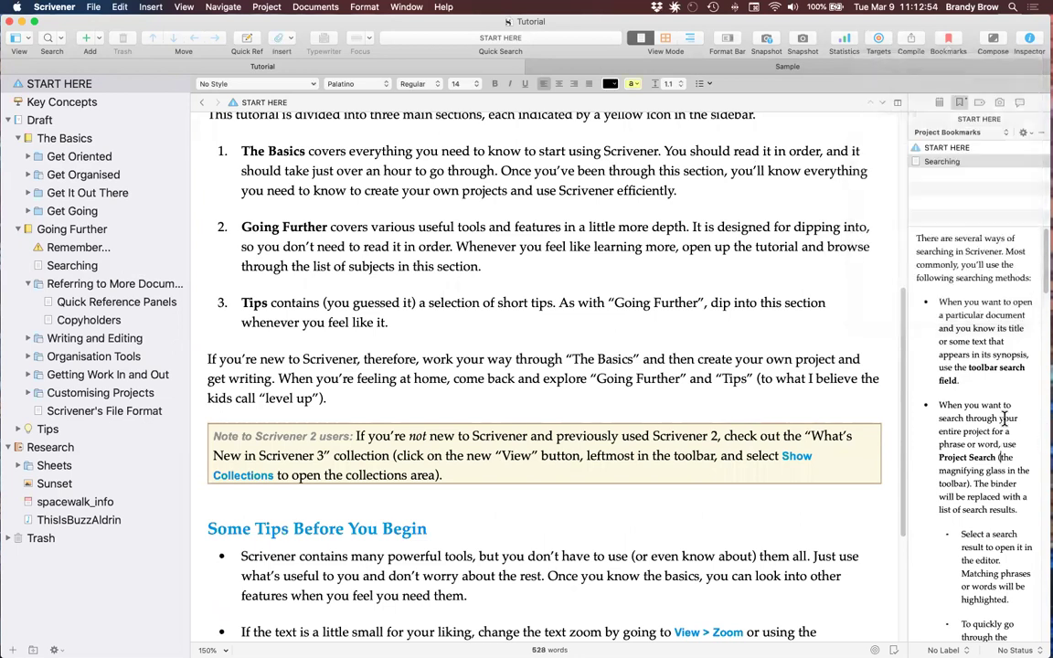
click(1041, 134)
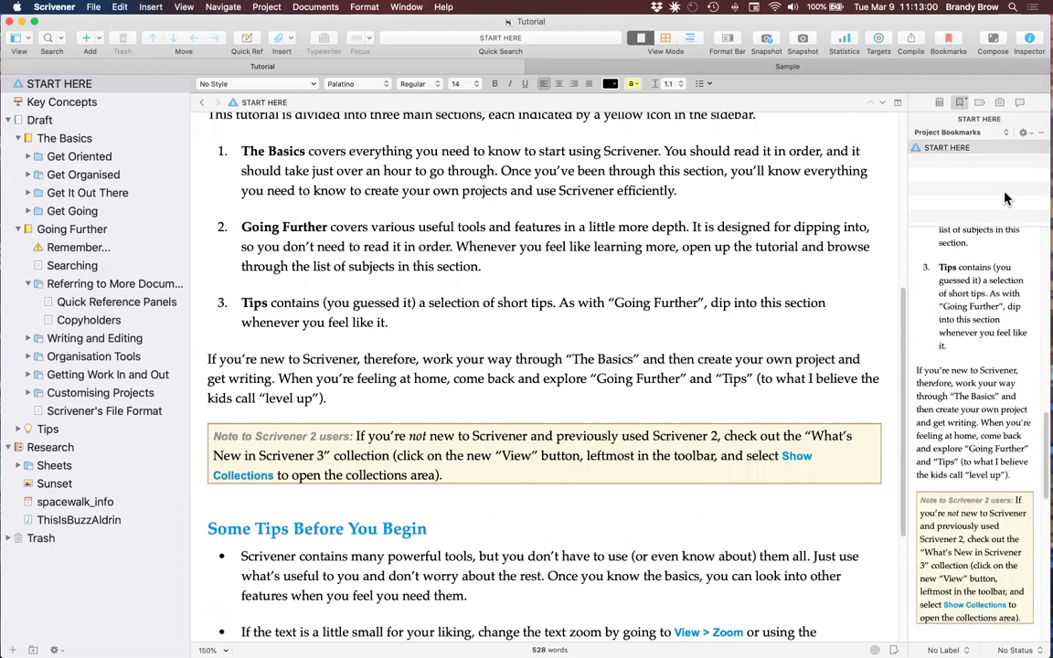
click(122, 8)
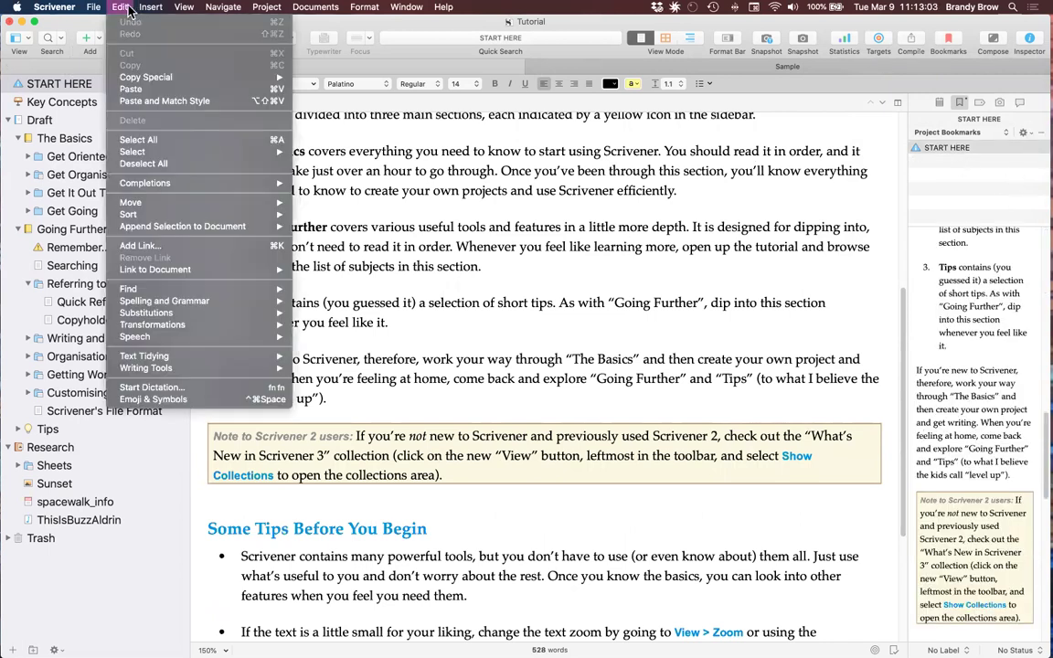
click(672, 214)
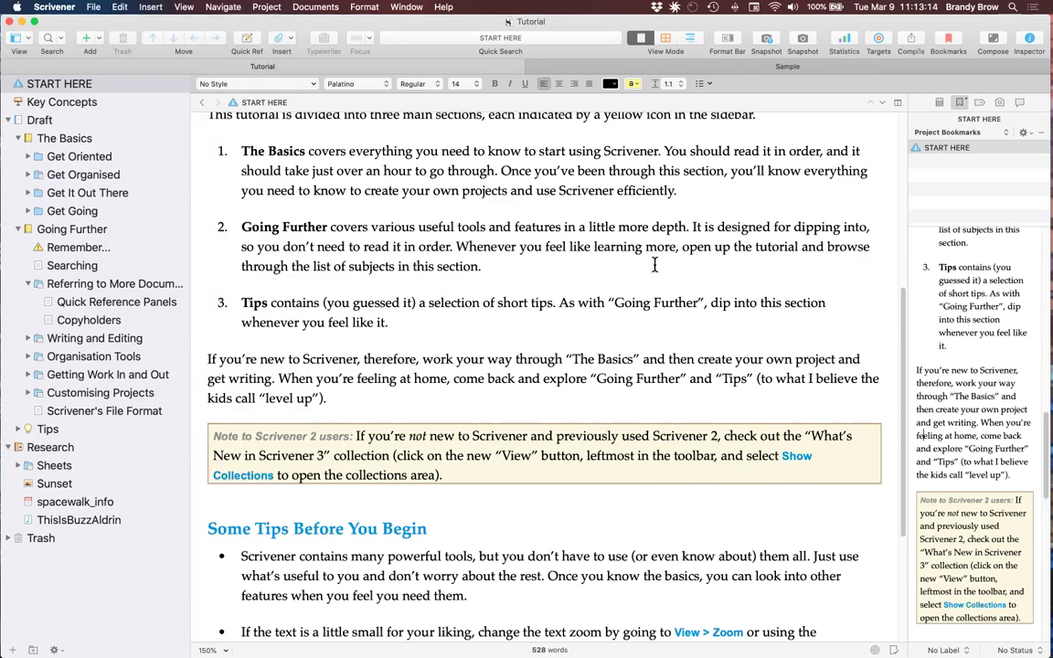
click(1026, 133)
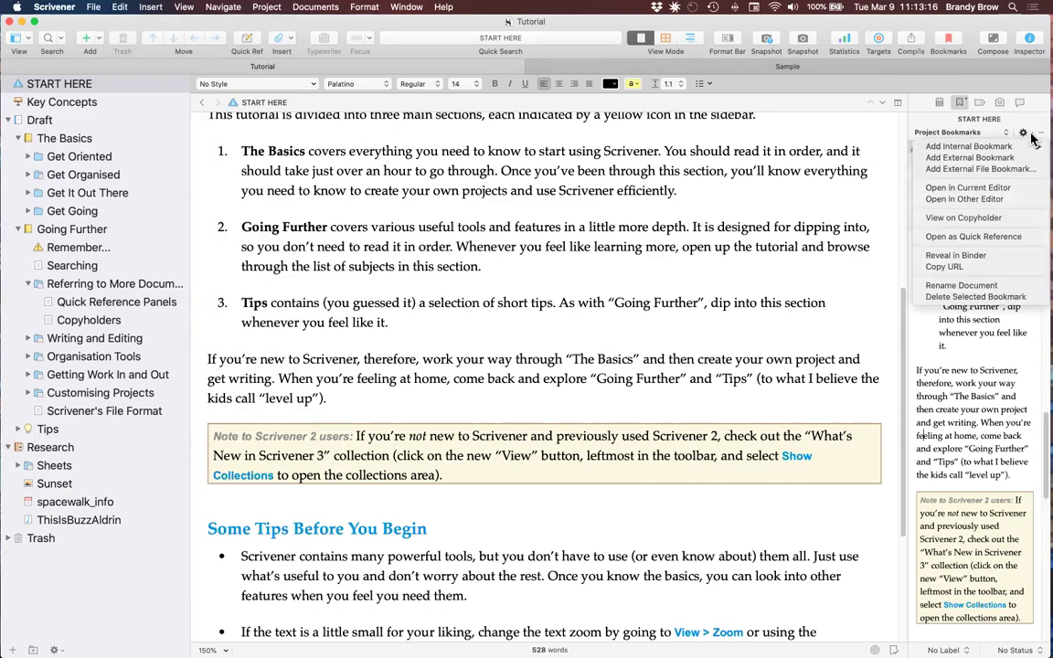
mouse_move(1002, 147)
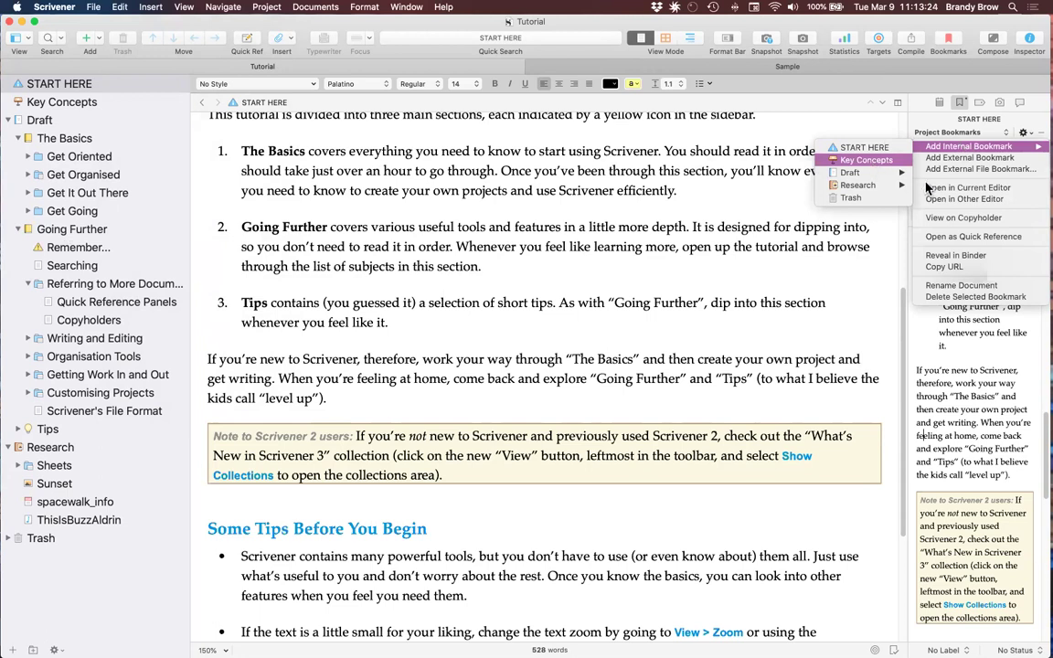
click(987, 160)
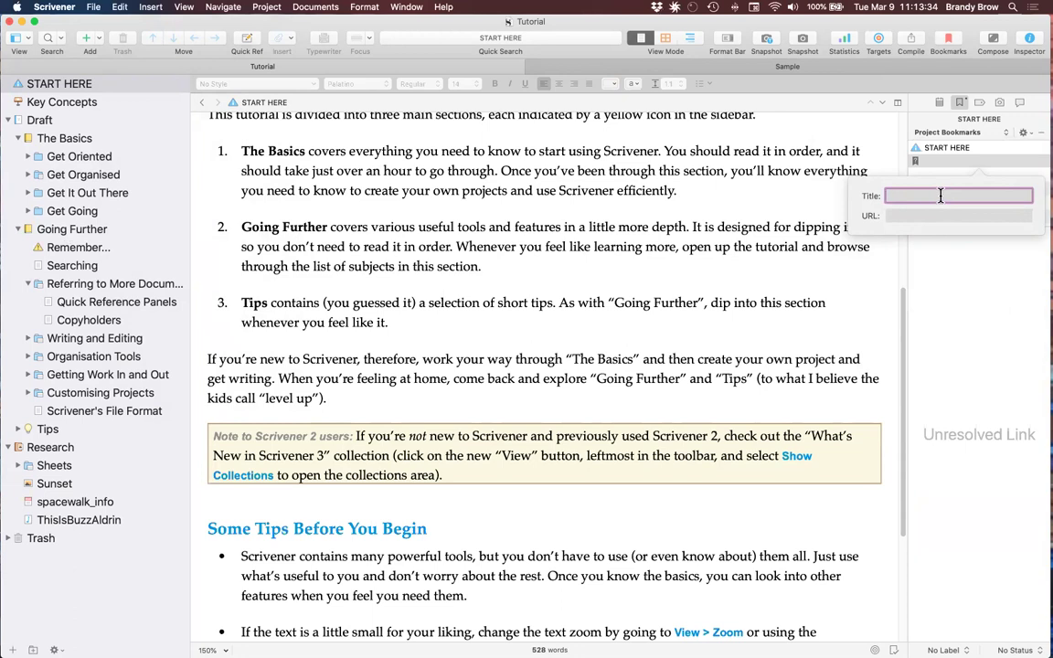
text(Scrivener)
click(957, 216)
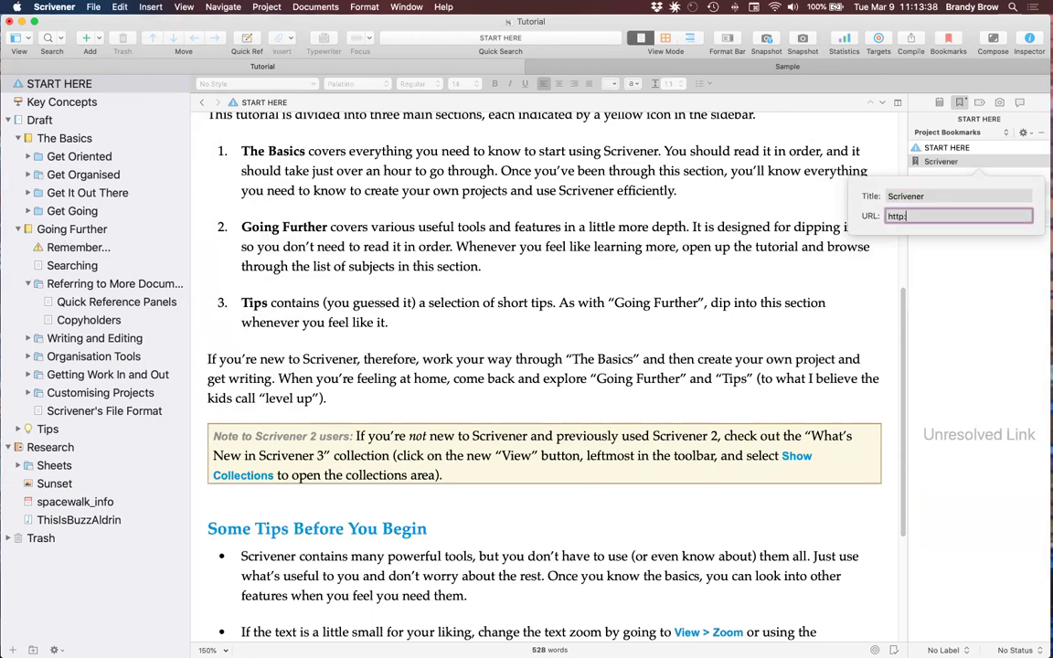
text(http://www.literatureandlatte)
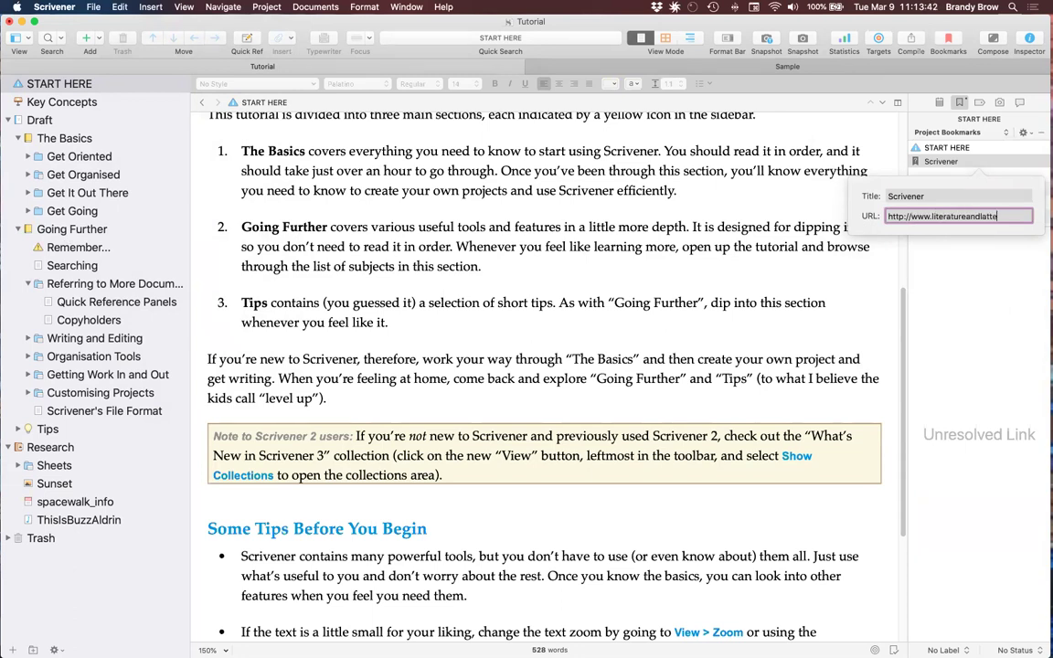
text(.com)
key(Return)
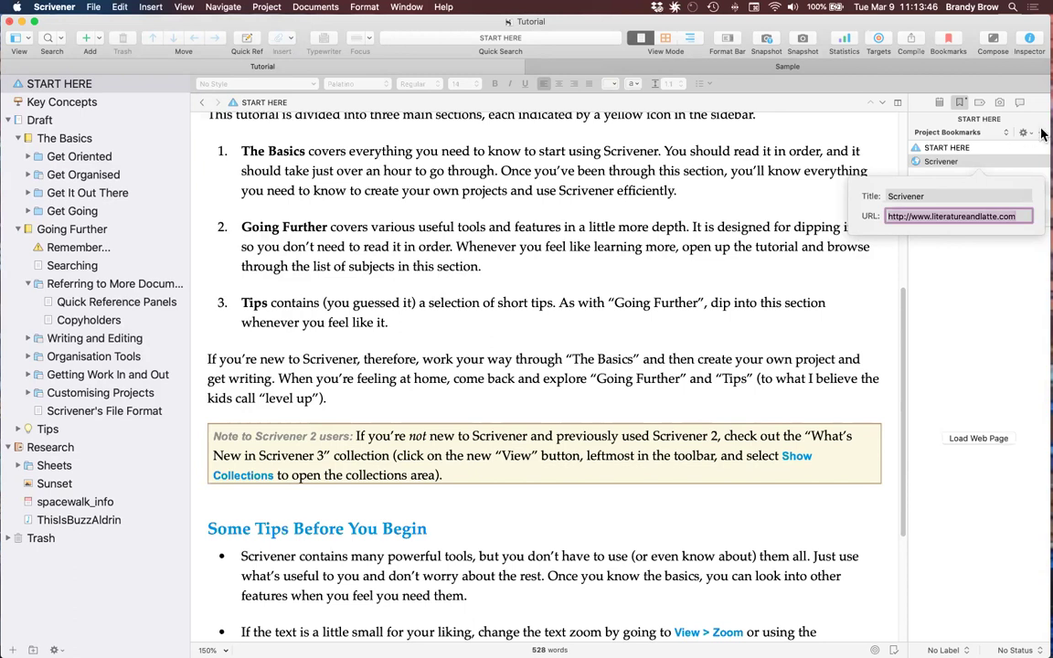
click(998, 490)
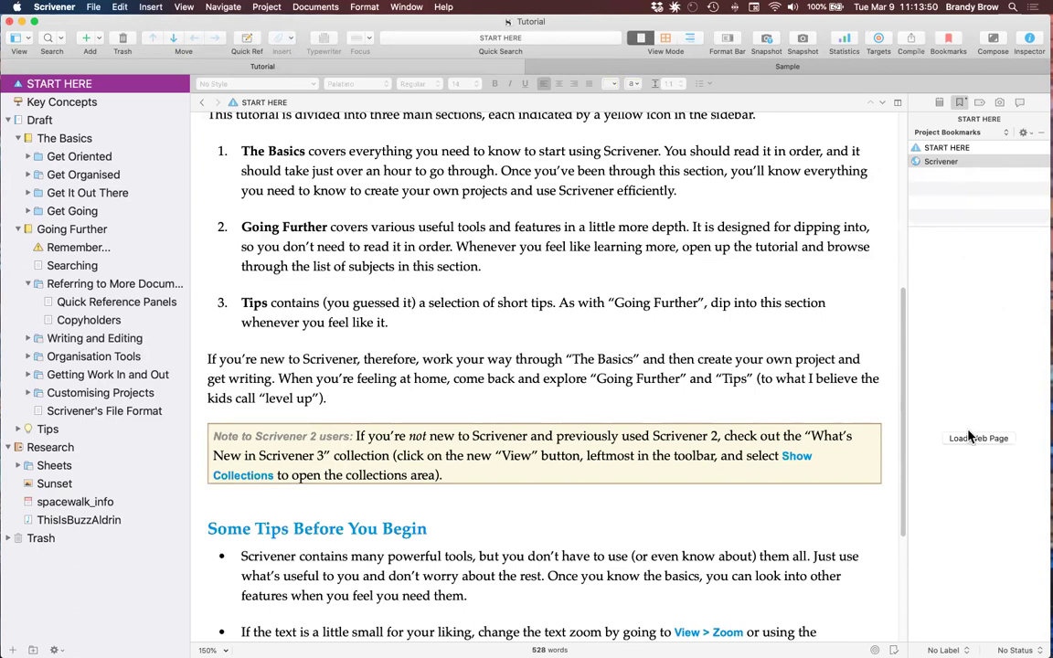
drag(903, 411, 814, 408)
drag(754, 466, 649, 411)
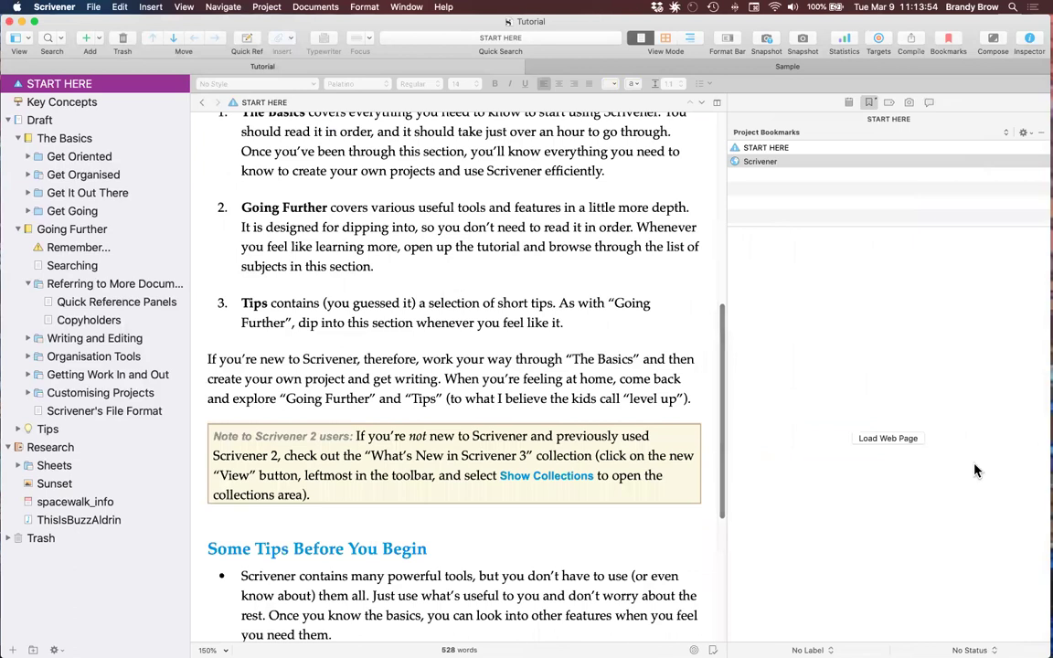
Load the Literature and Latte site in the Scrivener bookmark's preview and scroll through it
click(892, 440)
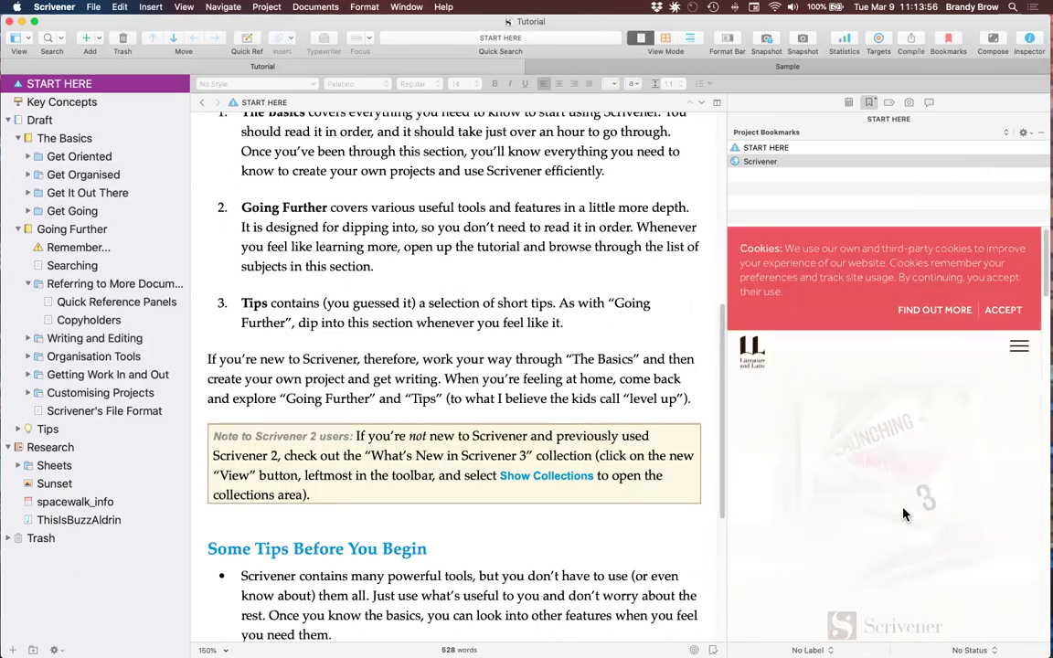
scroll(901, 512, down, 10)
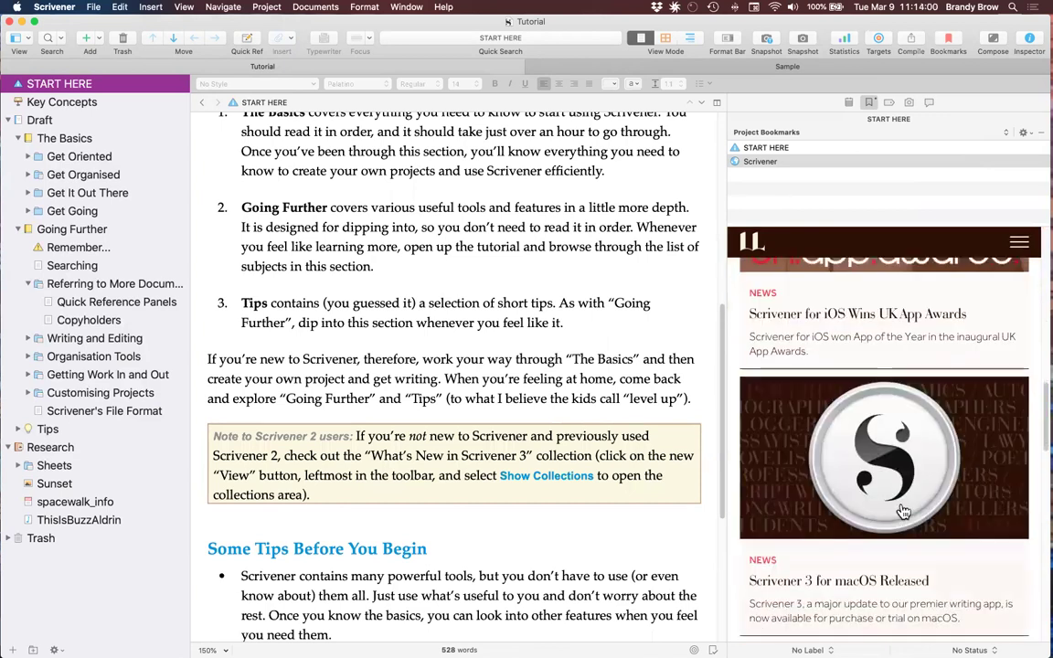
scroll(901, 511, down, 4)
scroll(901, 510, up, 15)
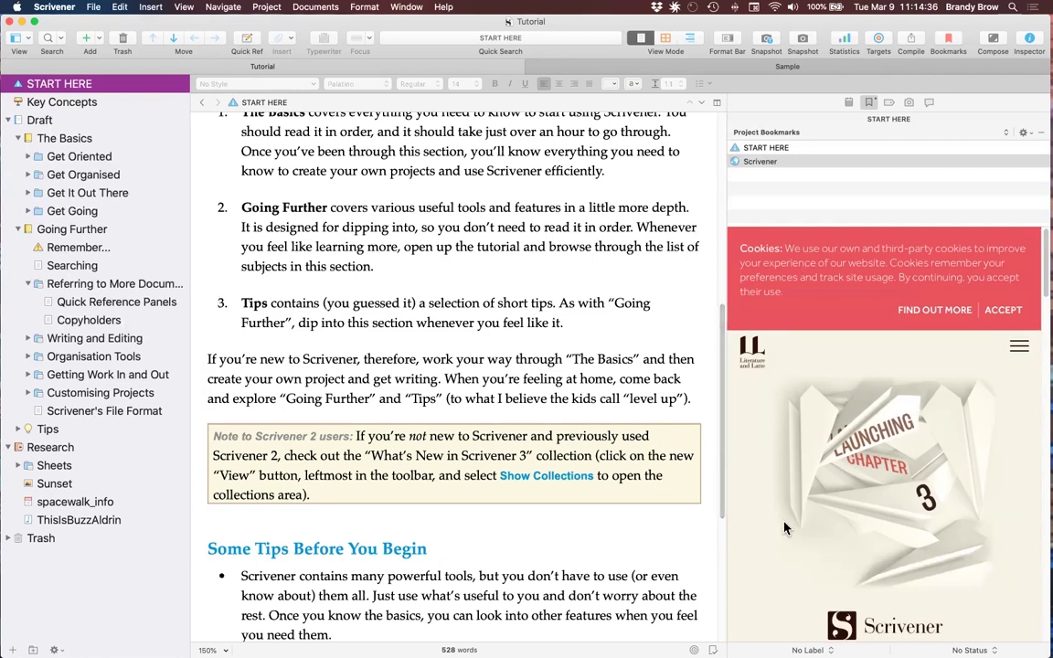
scroll(841, 504, down, 10)
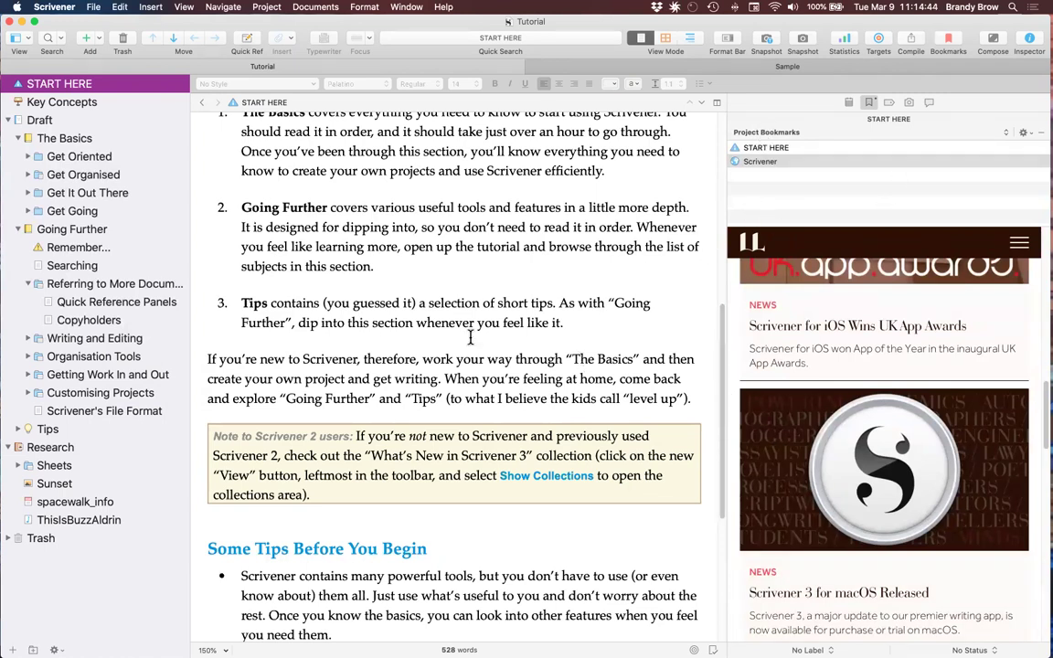
right_click(914, 126)
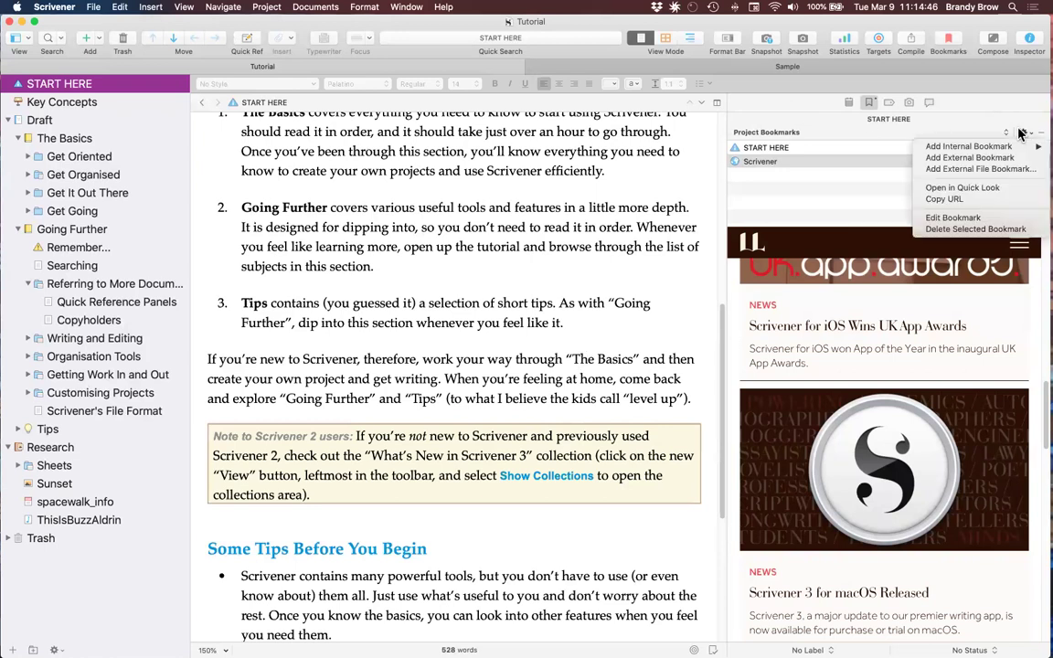
Open the Scrivener website bookmark in Firefox from the Bookmarks list, then return to Scrivener
click(784, 191)
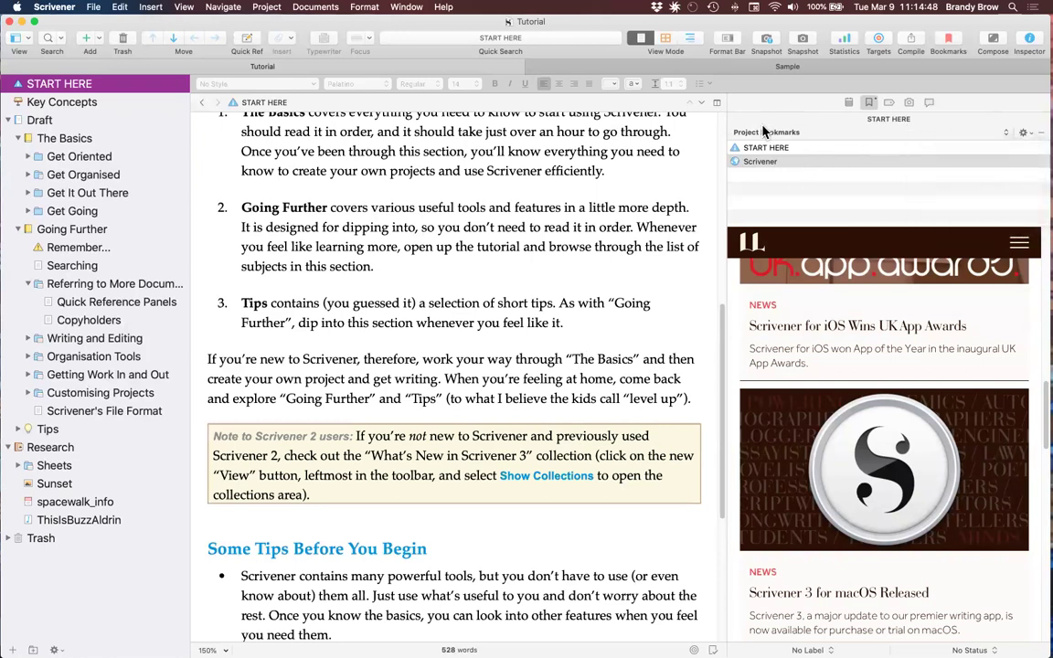
click(947, 44)
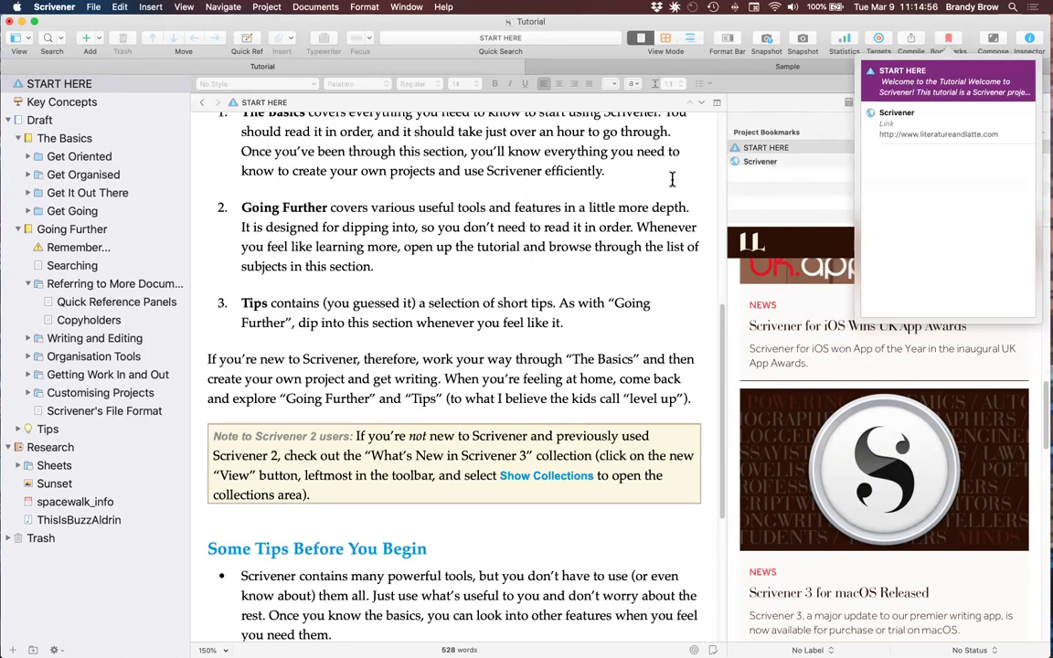
click(920, 135)
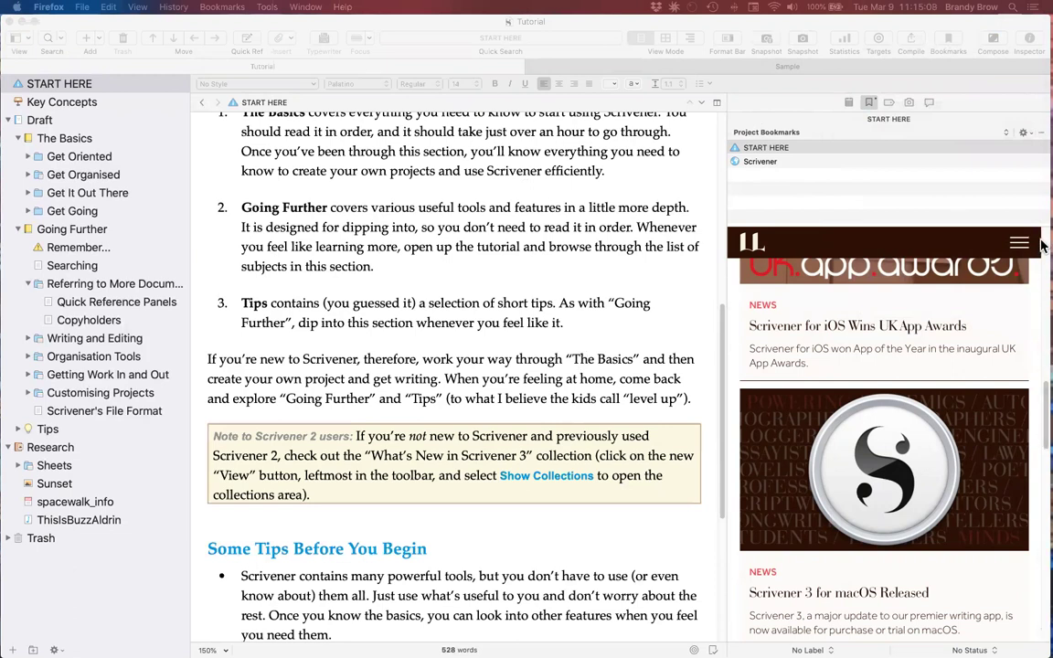
click(918, 117)
right_click(917, 144)
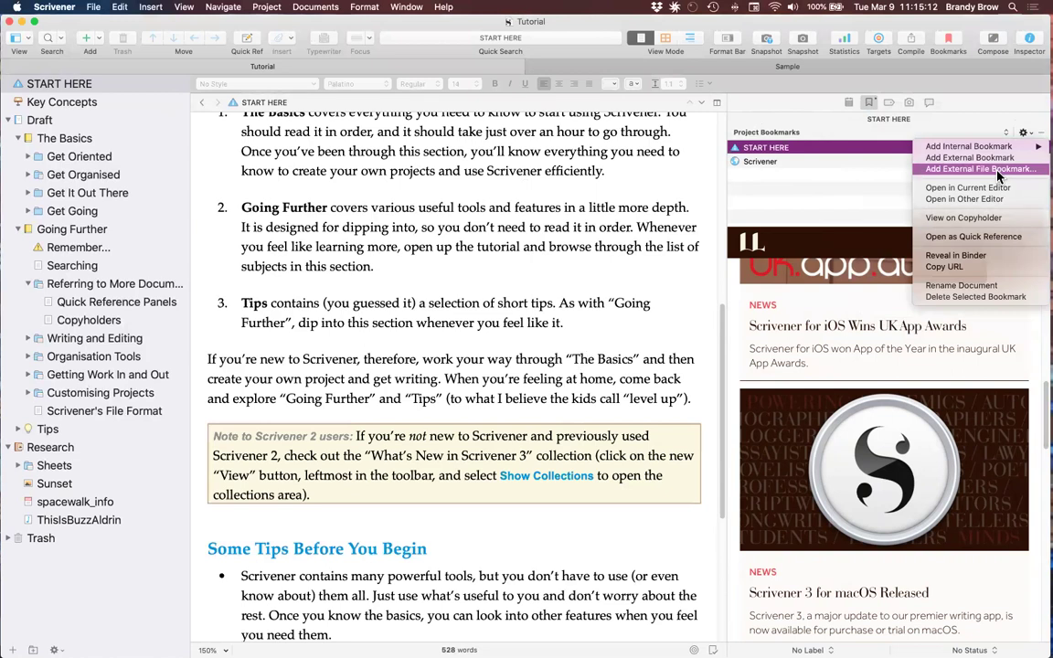
Bookmark the Desktop file Scapple - Families.scap as an external file and preview it
click(998, 172)
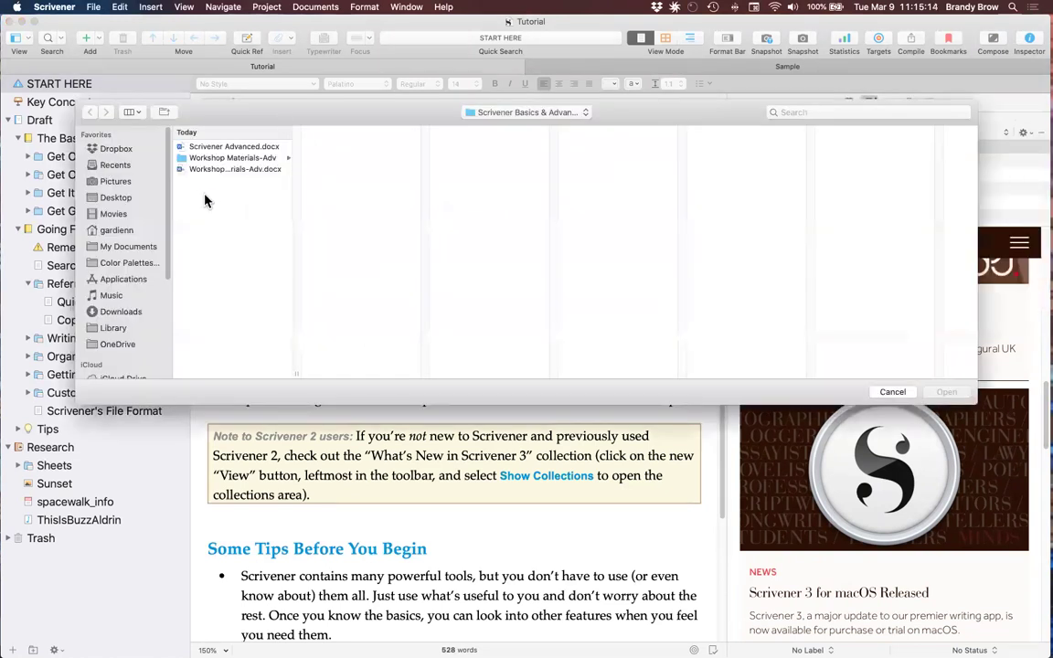
scroll(138, 287, down, 5)
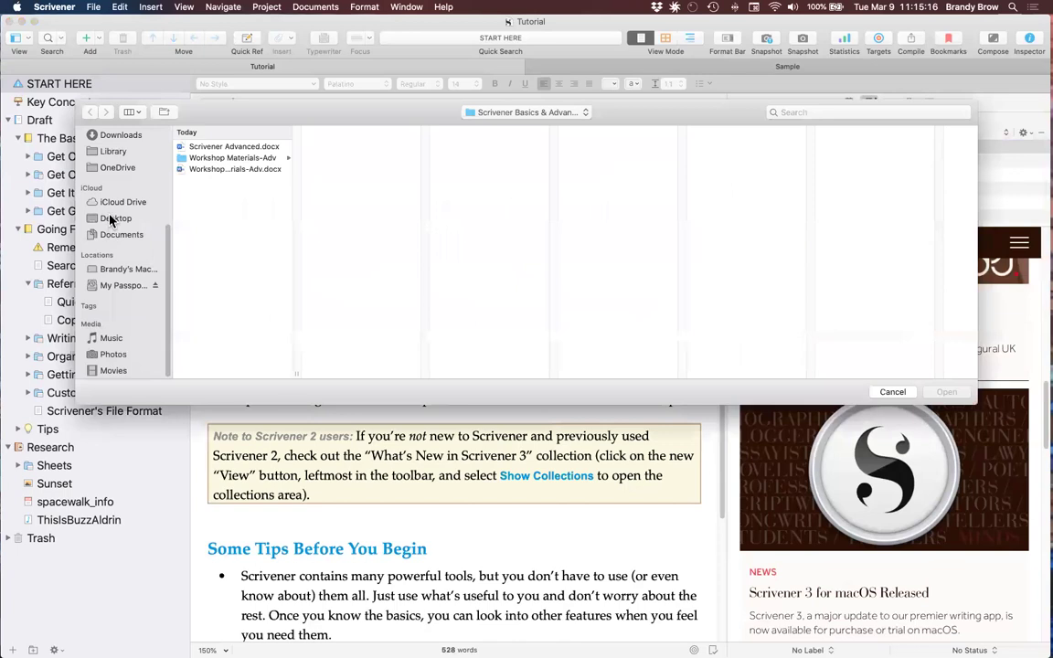
click(110, 219)
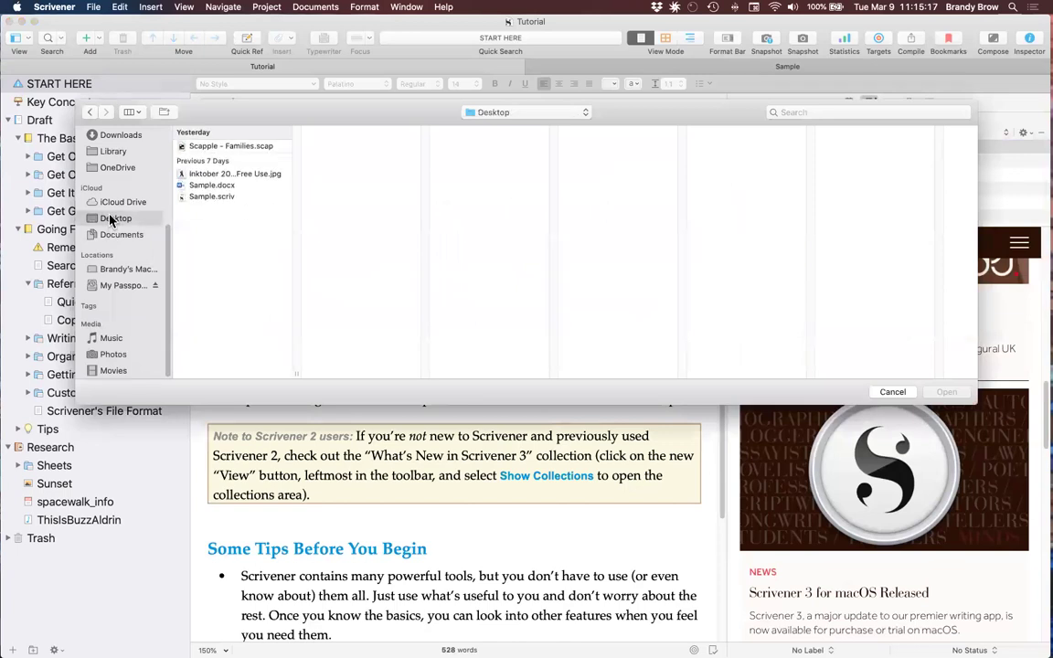
click(228, 147)
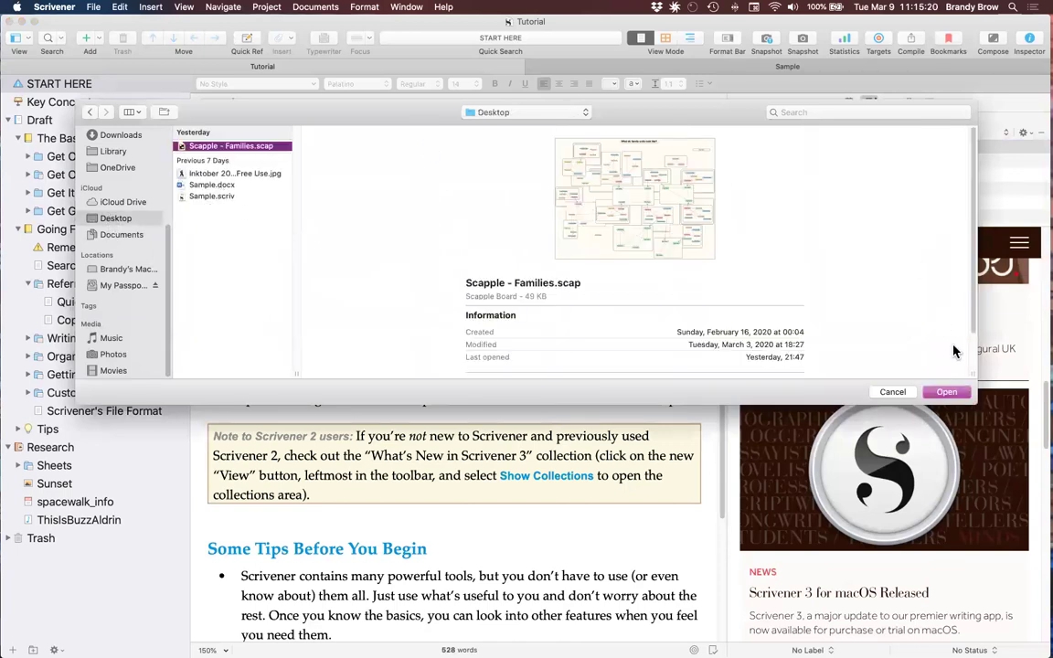
click(953, 392)
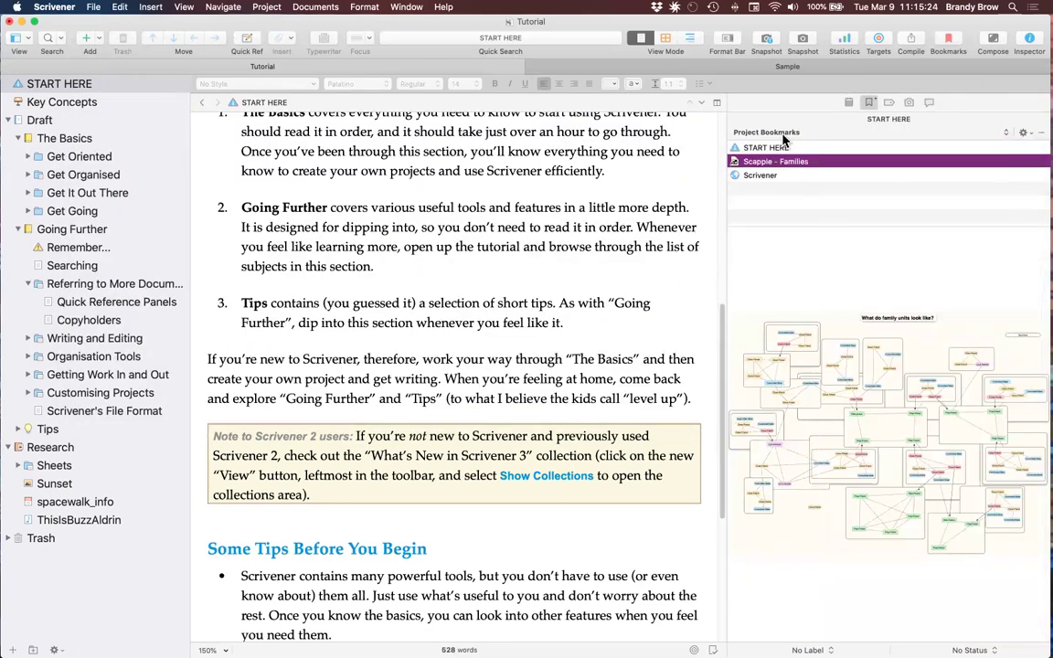
click(761, 175)
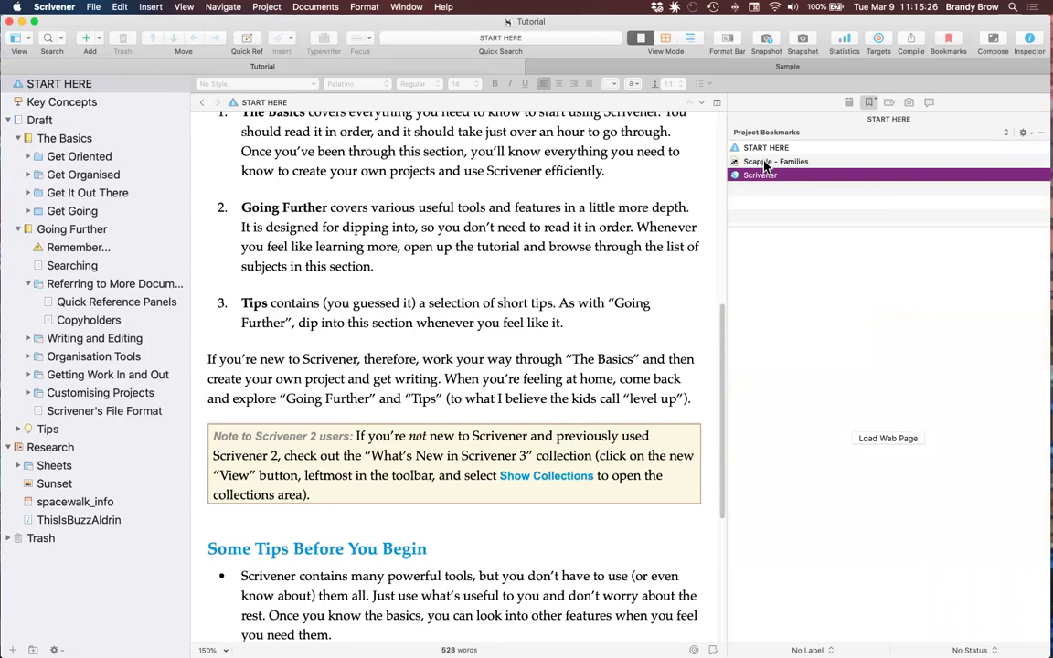
click(763, 161)
click(955, 47)
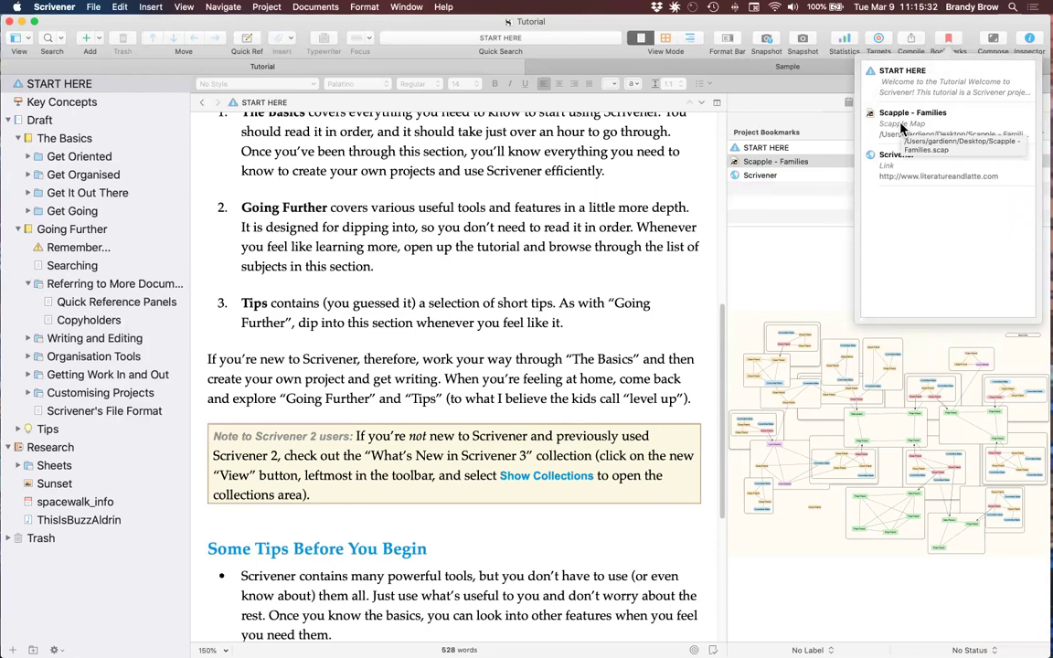
Drag the editor/inspector splitter right so the START HERE text gets more width
click(692, 294)
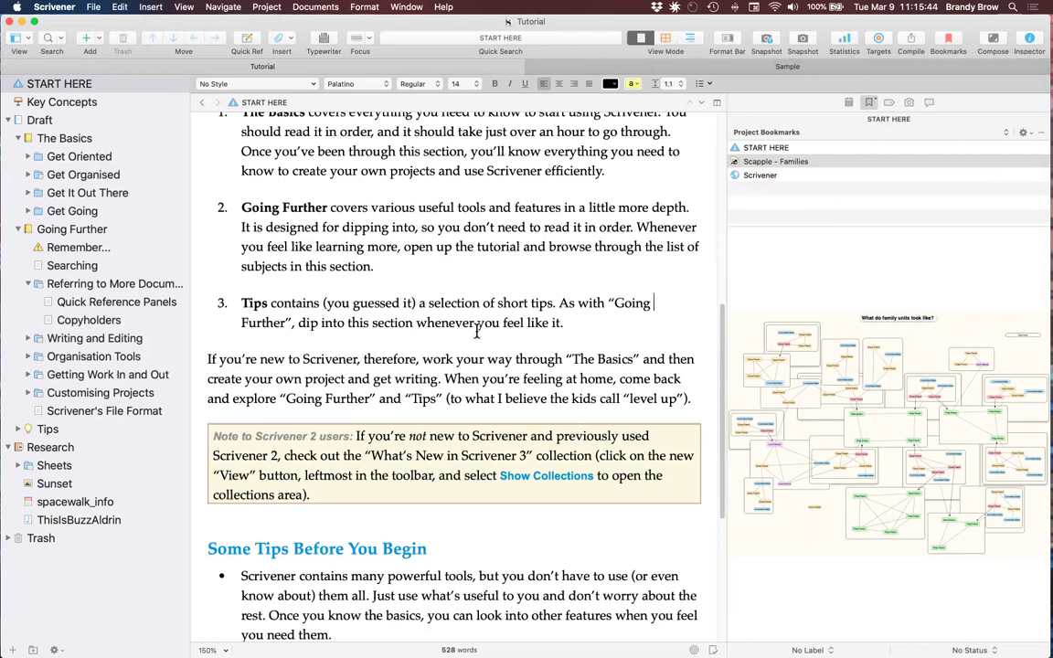
click(727, 313)
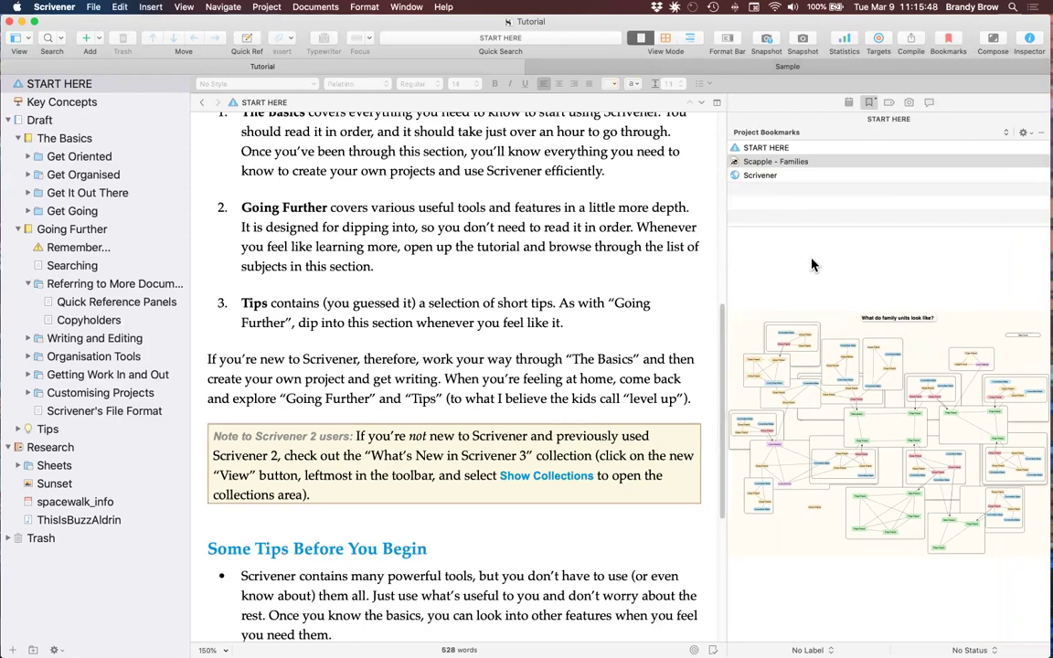
drag(726, 263, 831, 248)
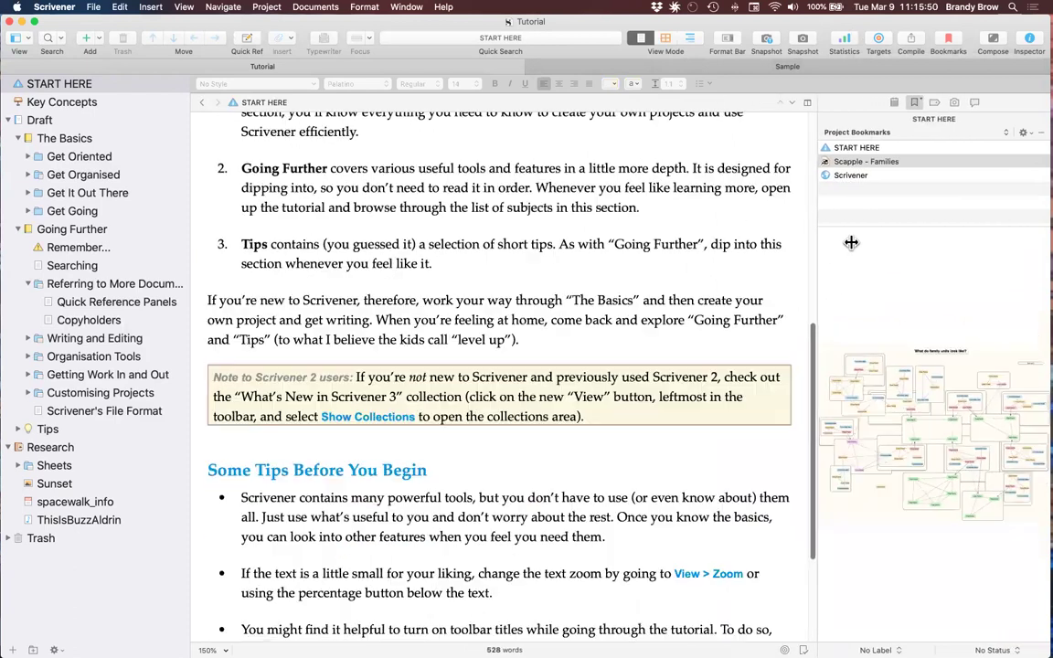
click(29, 38)
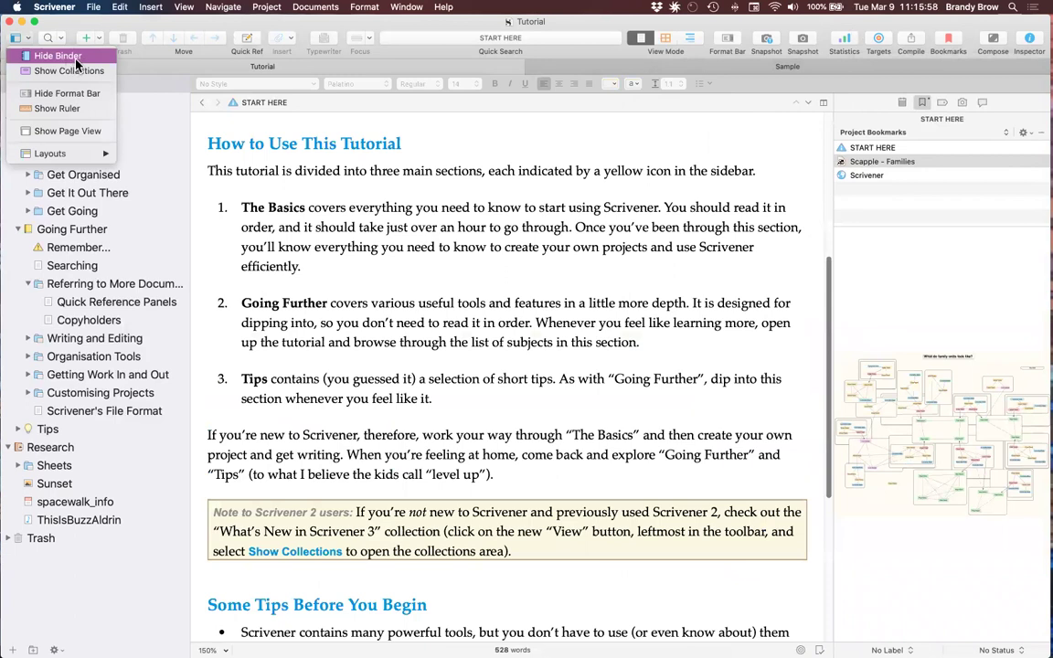
click(76, 57)
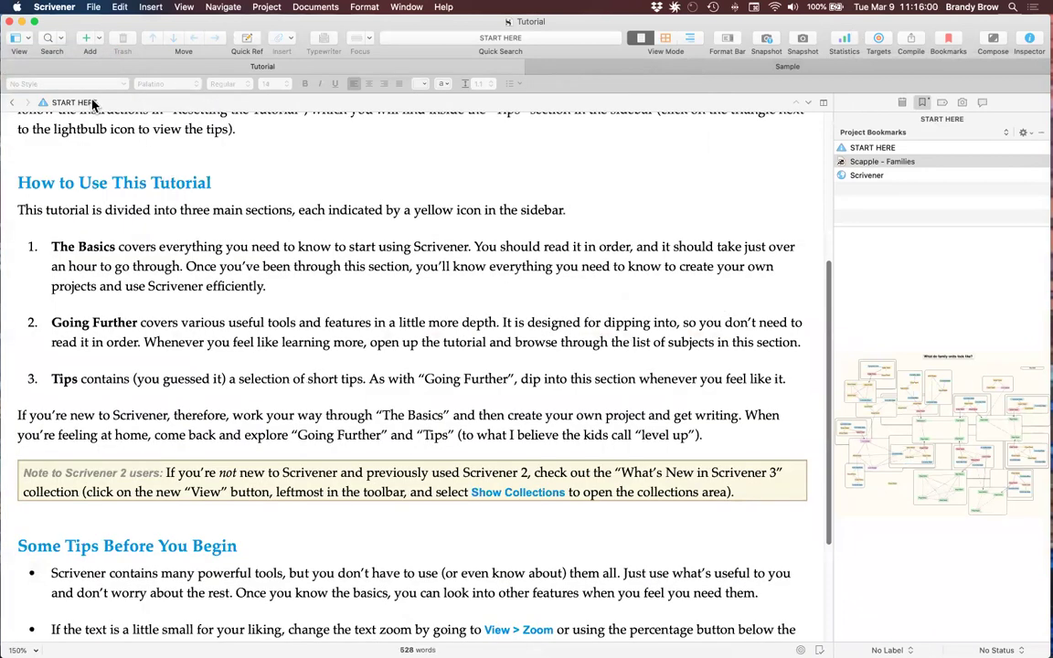
click(26, 39)
click(38, 56)
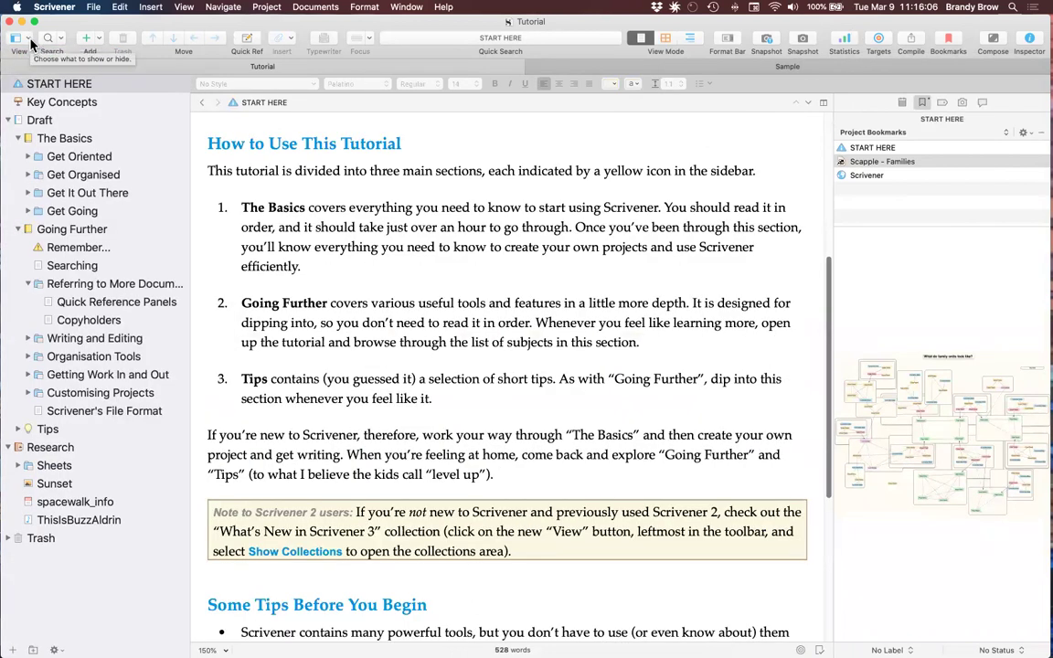
click(31, 40)
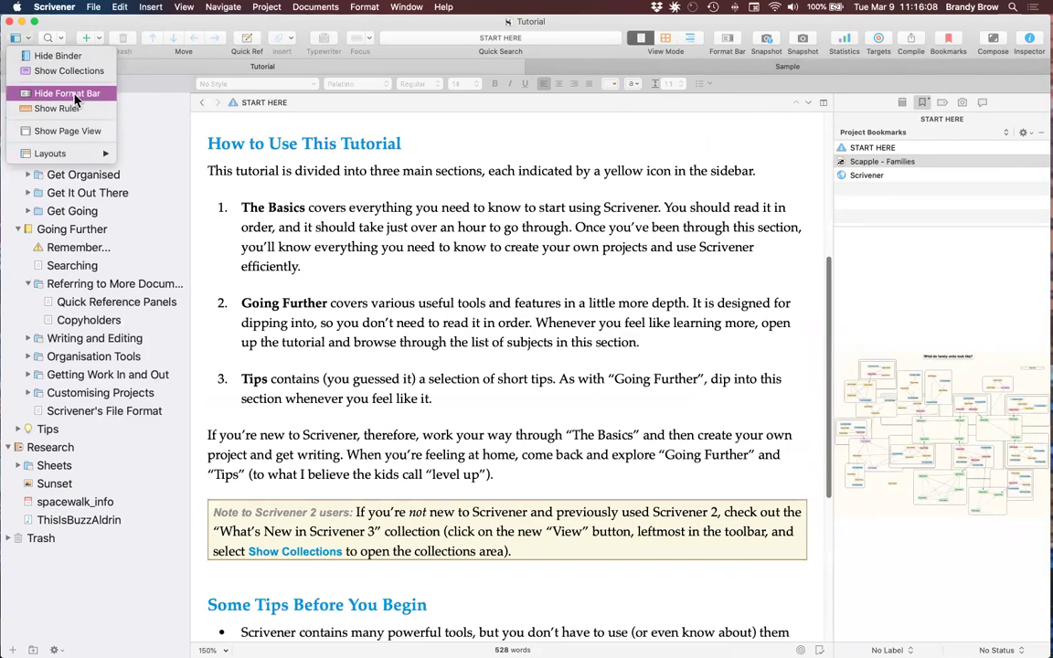
click(69, 116)
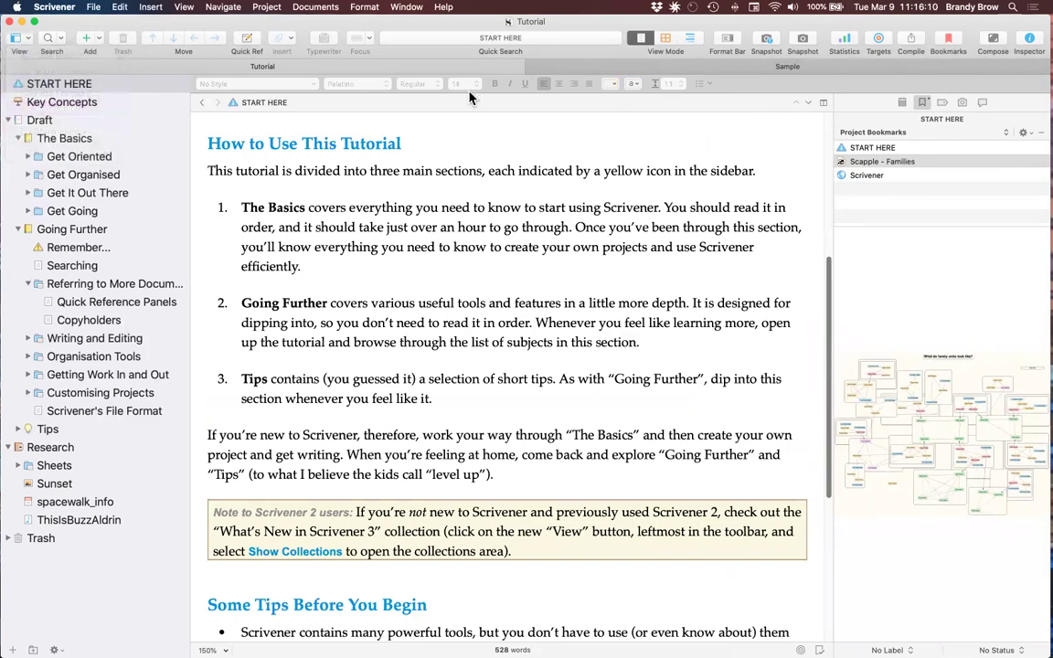
click(29, 40)
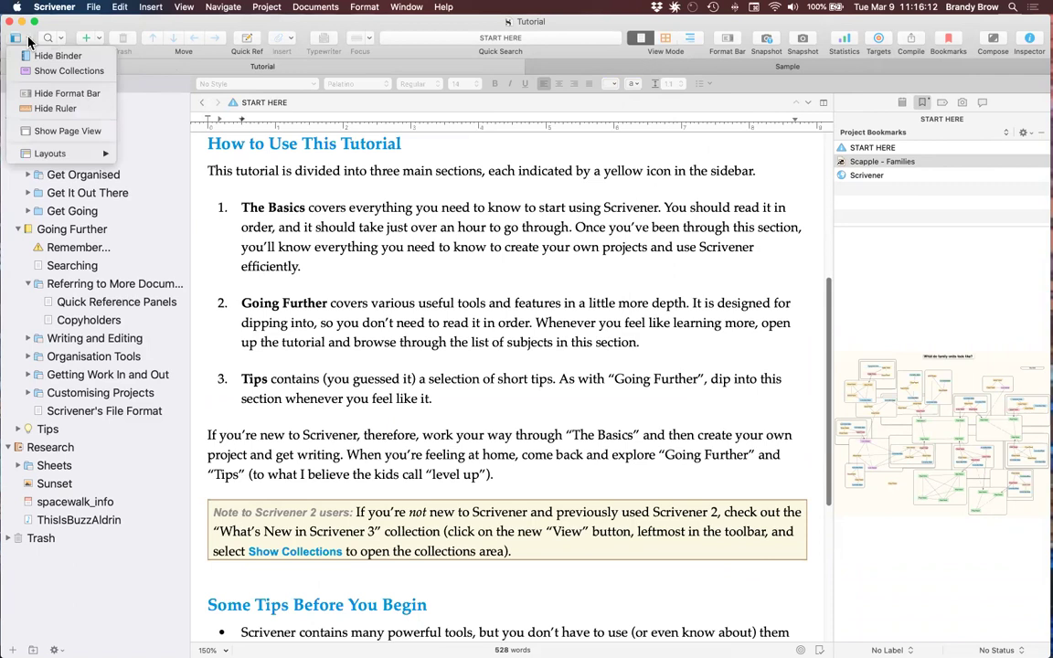
key(Escape)
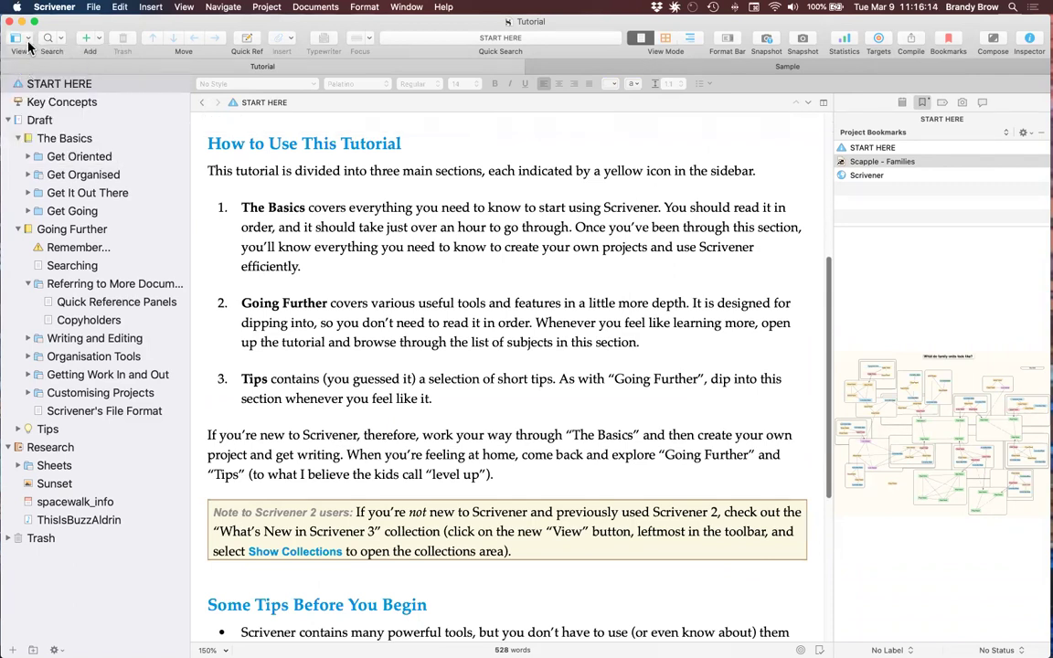
click(20, 38)
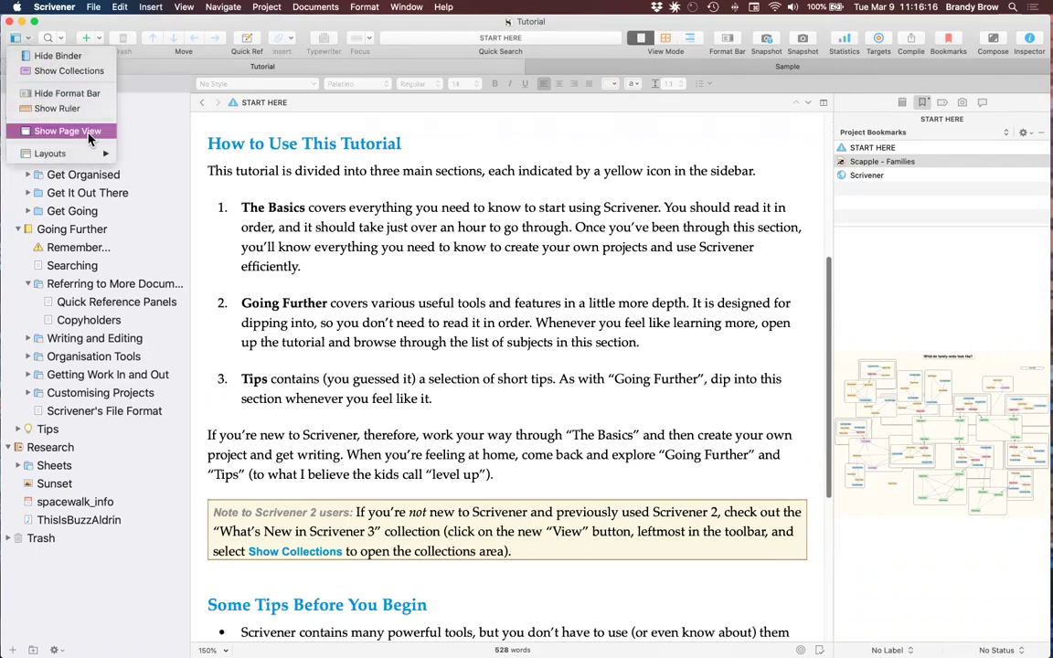
Select Get Organised, Get Going, Writing and Editing, and Getting Work In and Out together in the Binder
click(77, 72)
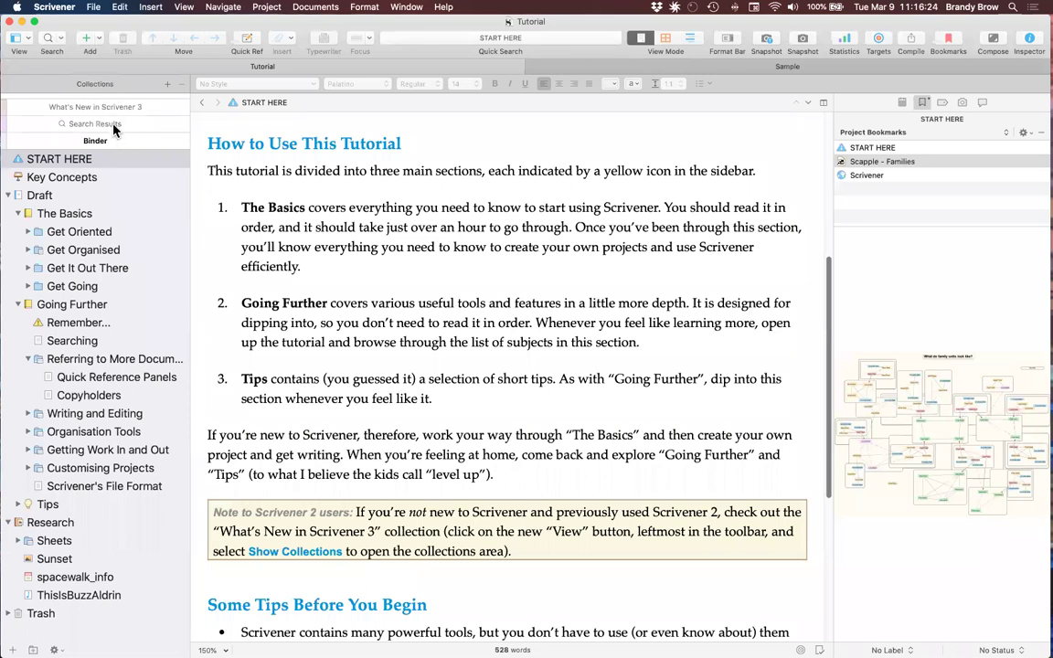
click(77, 250)
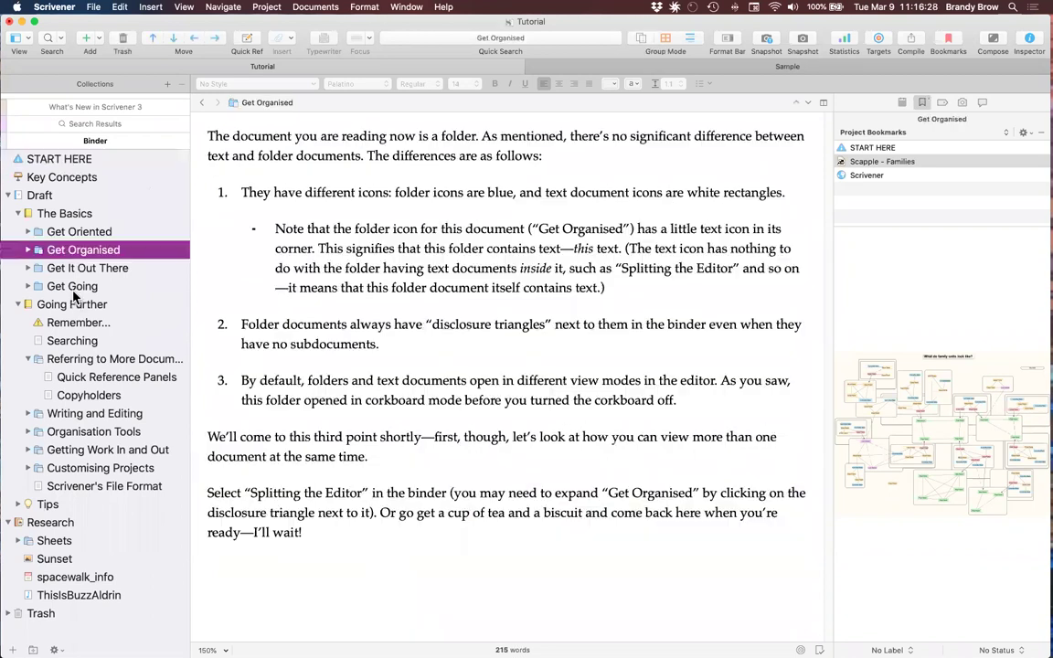
super+click(71, 286)
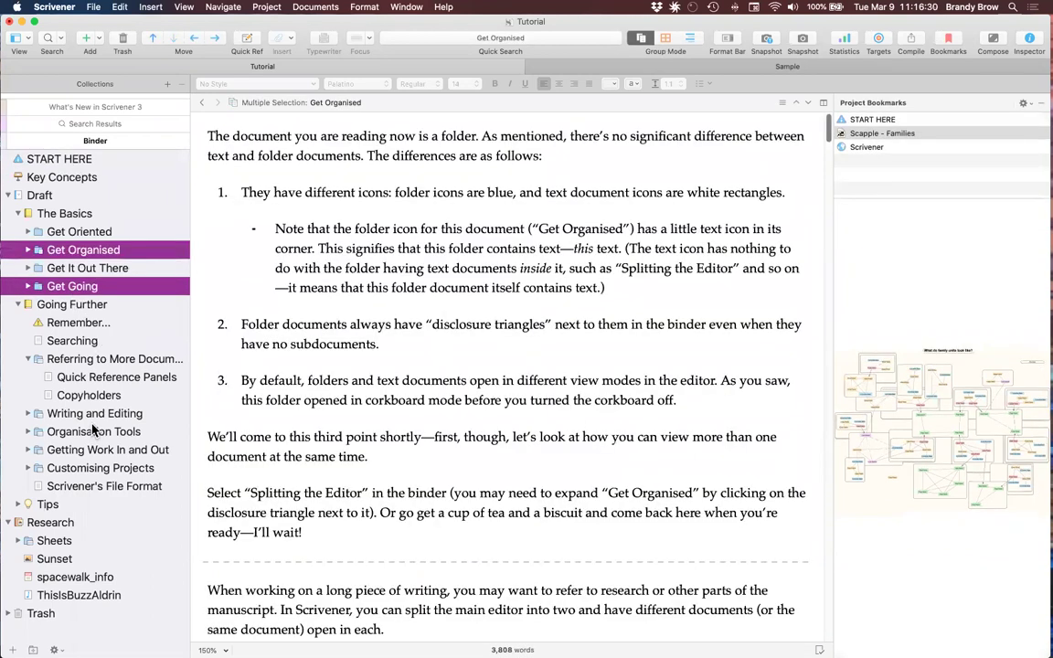
super+click(96, 415)
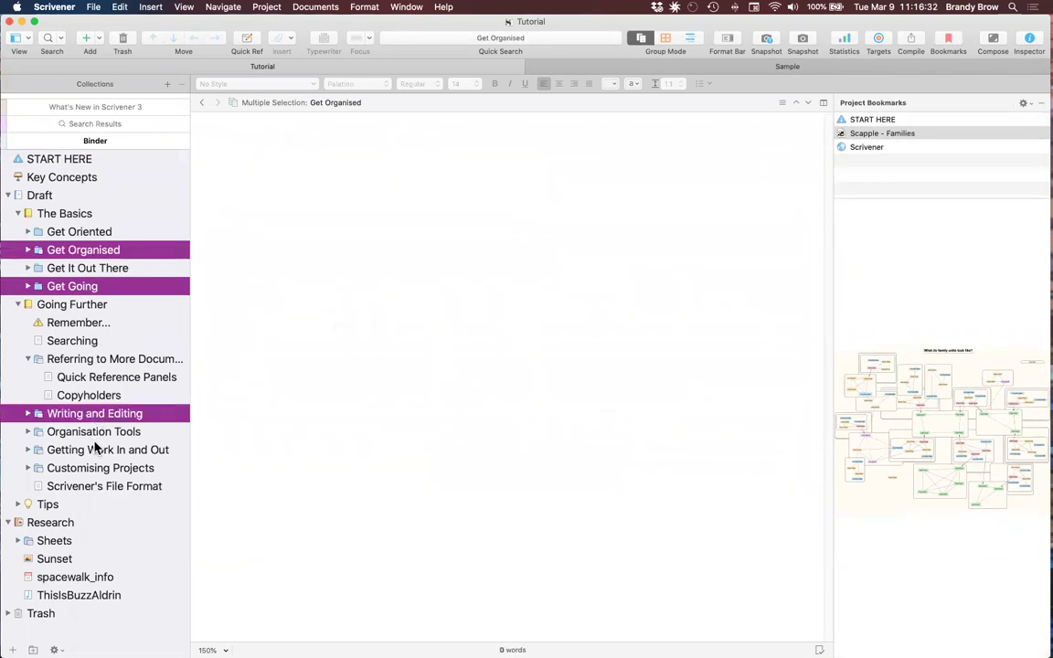
super+click(98, 450)
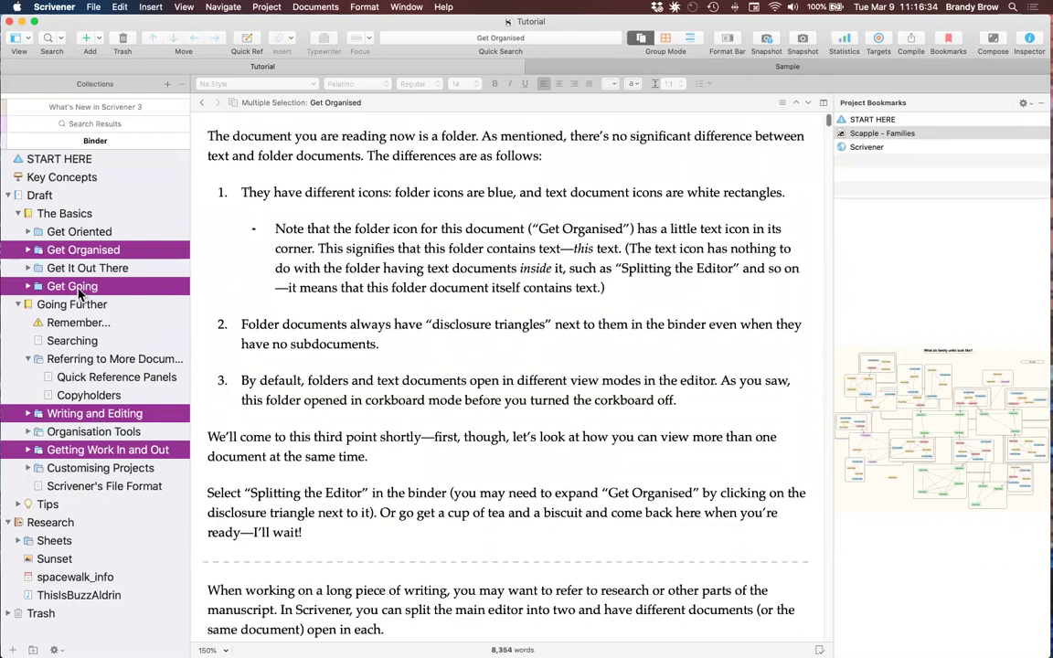
Create a new collection named 'title it' from the selected documents
click(167, 84)
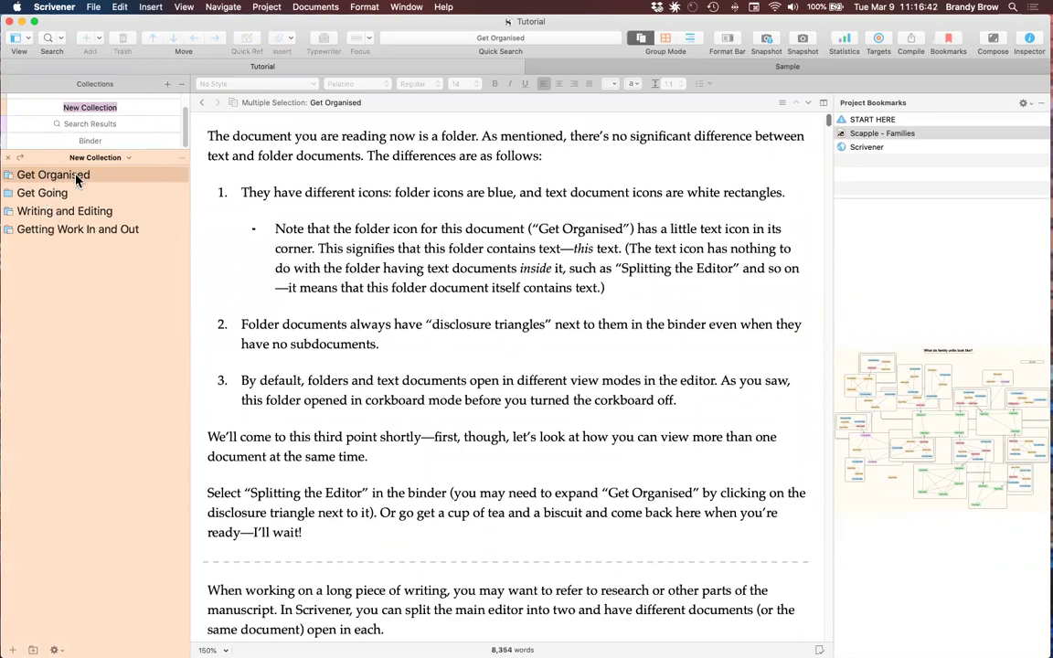
text(title it)
key(Return)
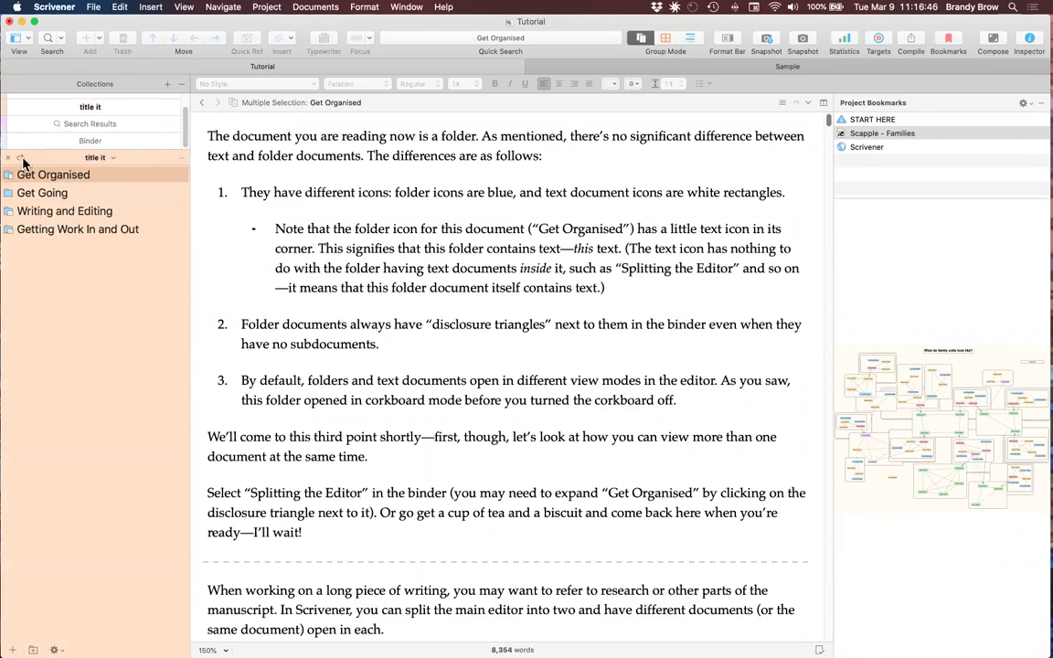
View each of the four folders in the 'title it' collection, ending on Get Organised
click(81, 140)
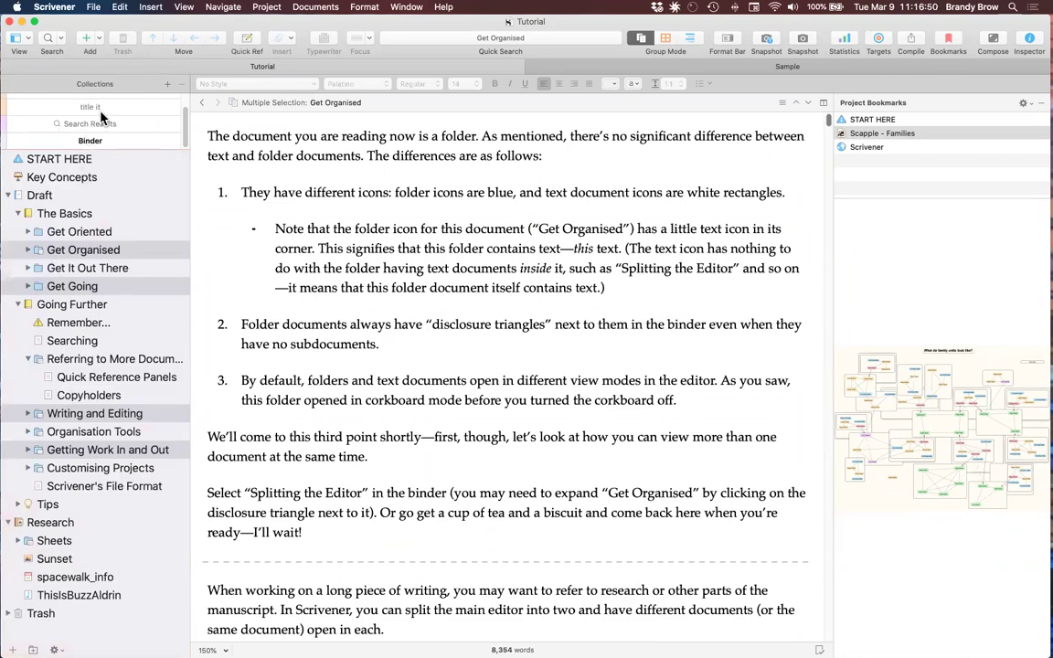
click(90, 108)
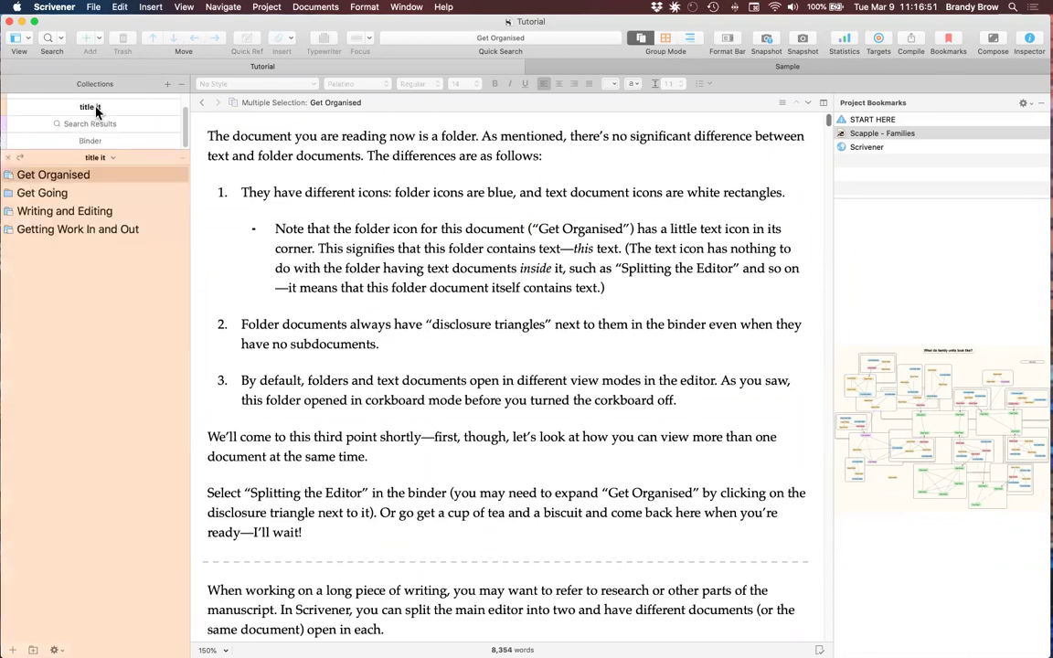
click(52, 174)
click(47, 194)
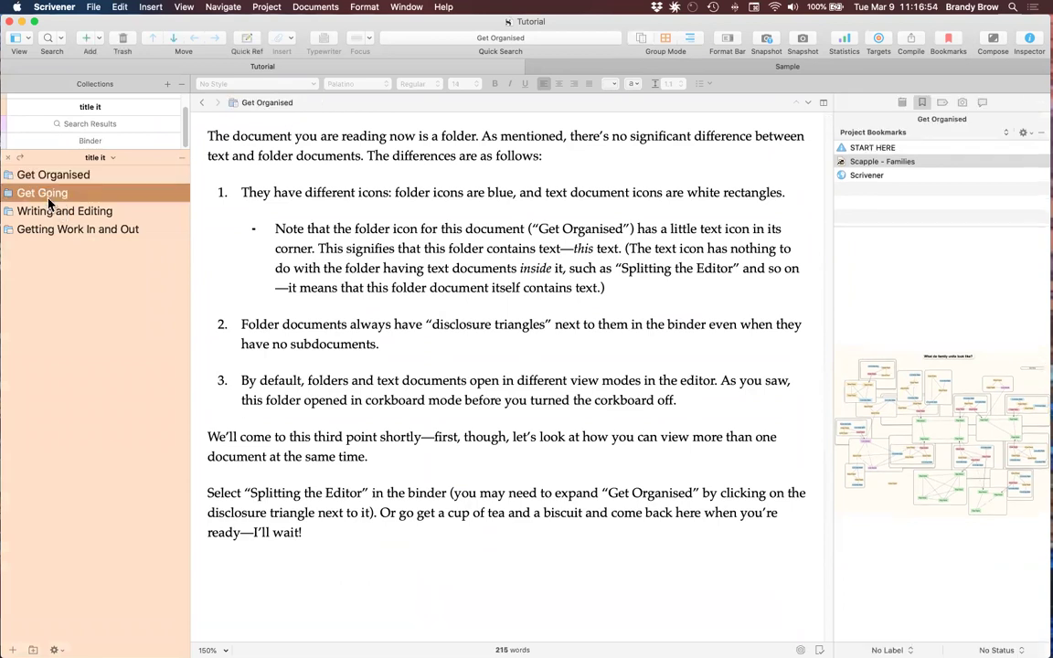
click(53, 211)
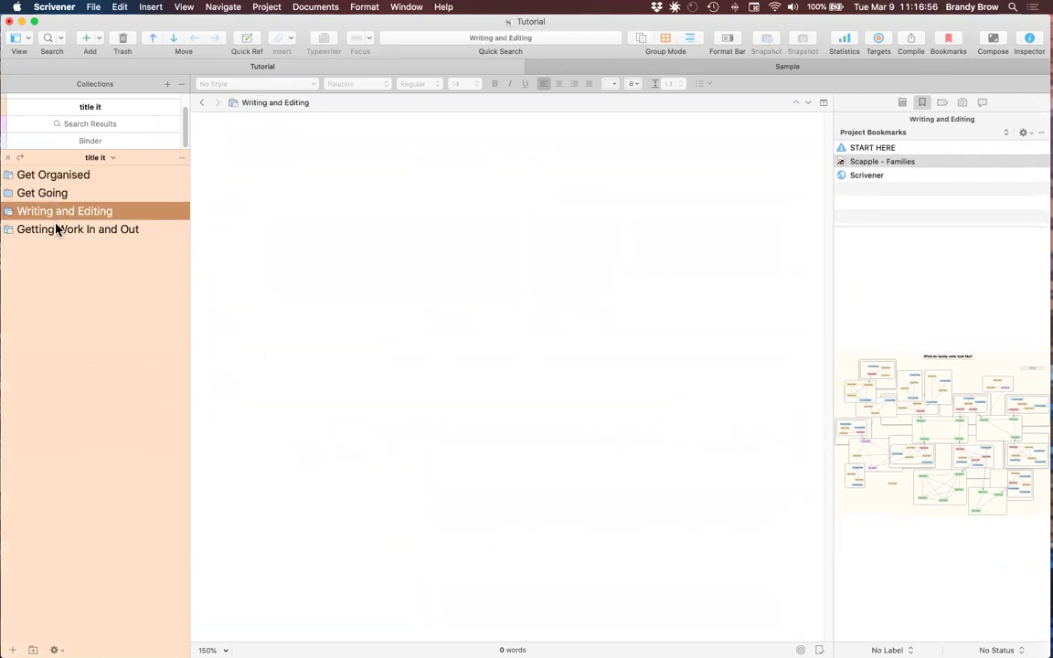
click(58, 231)
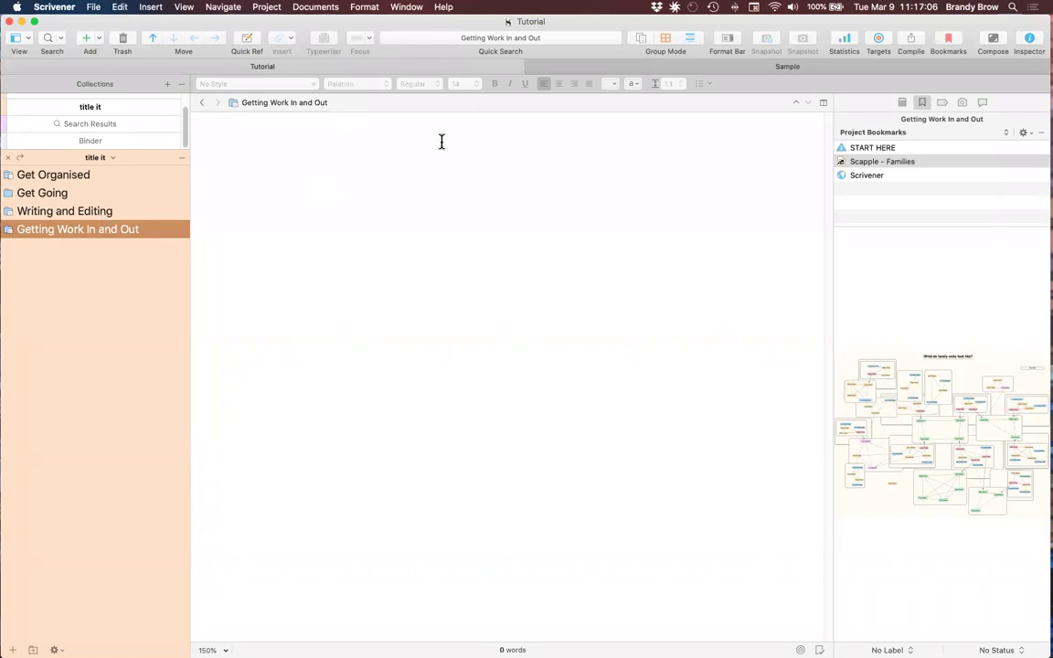
click(77, 175)
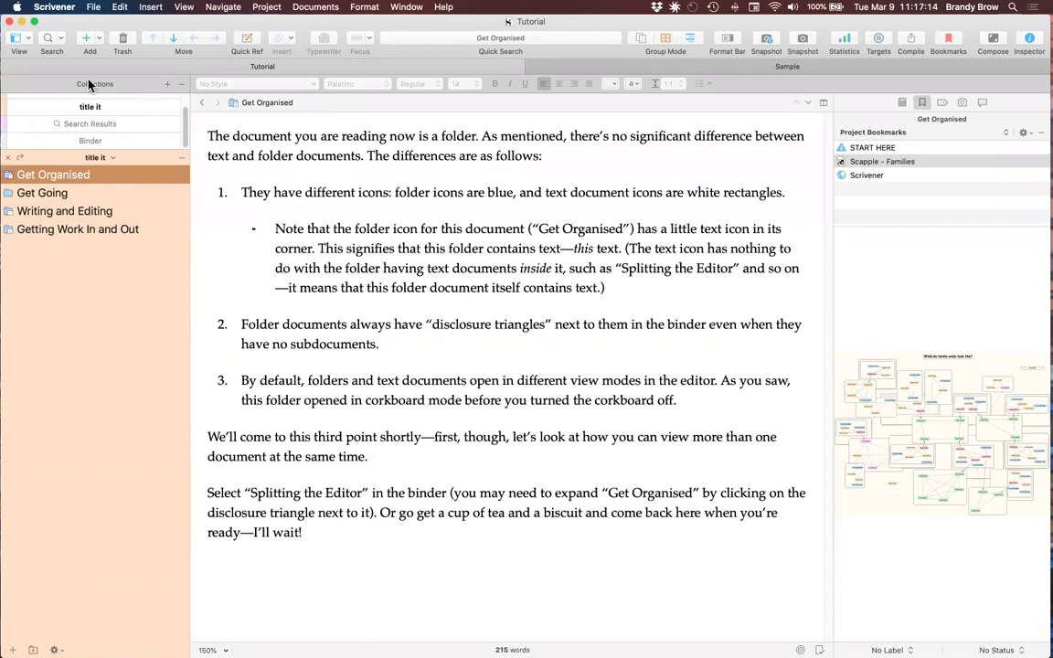
Delete the 'title it' collection and confirm its removal
click(28, 38)
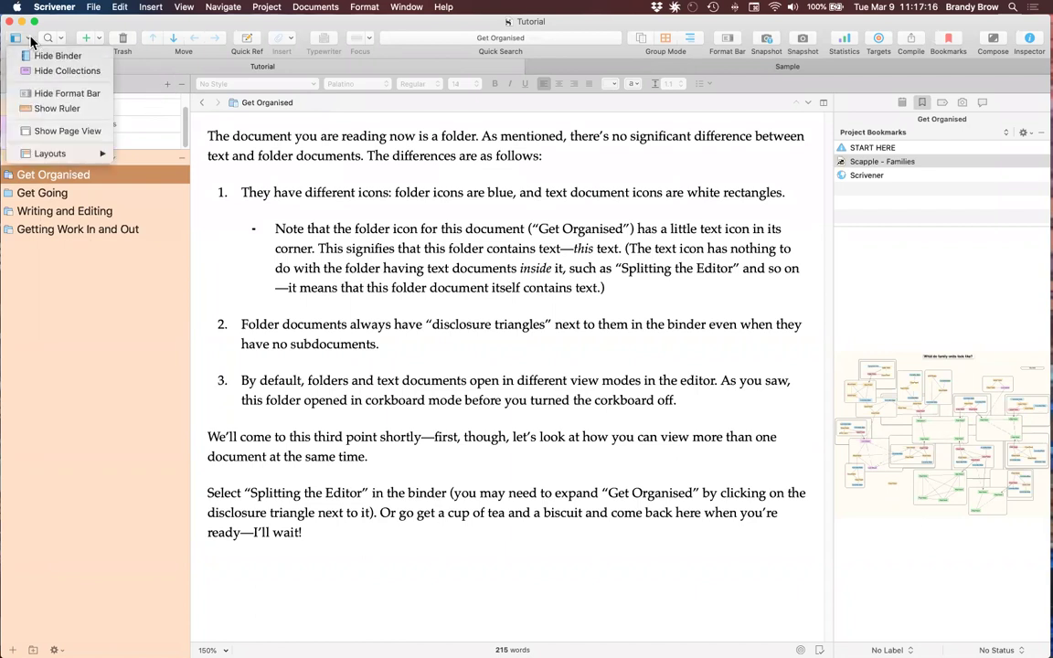
click(124, 145)
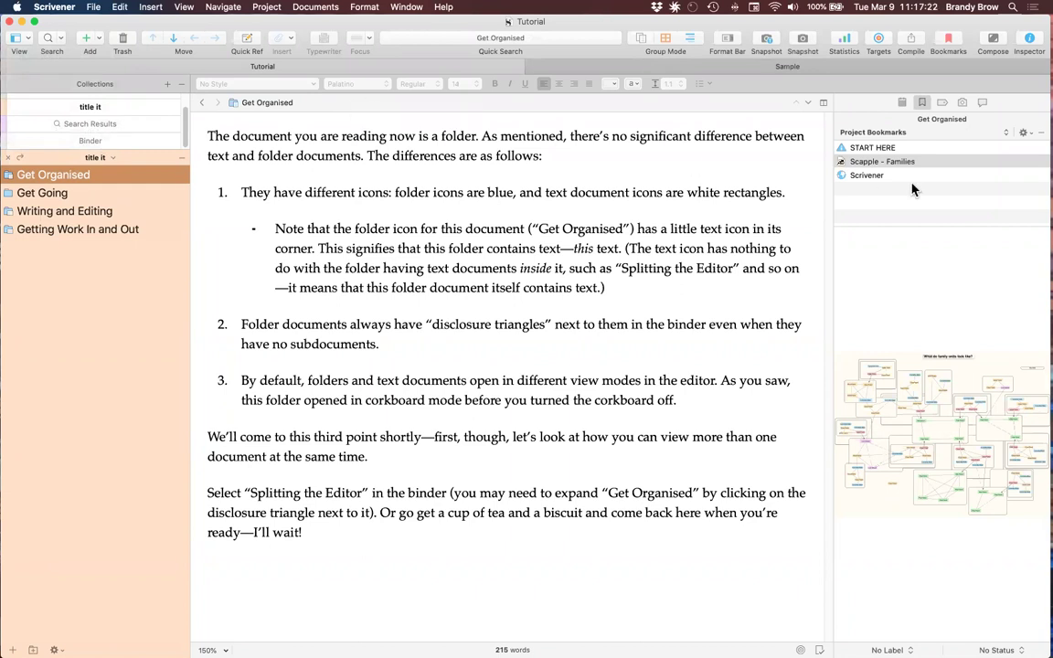
click(181, 84)
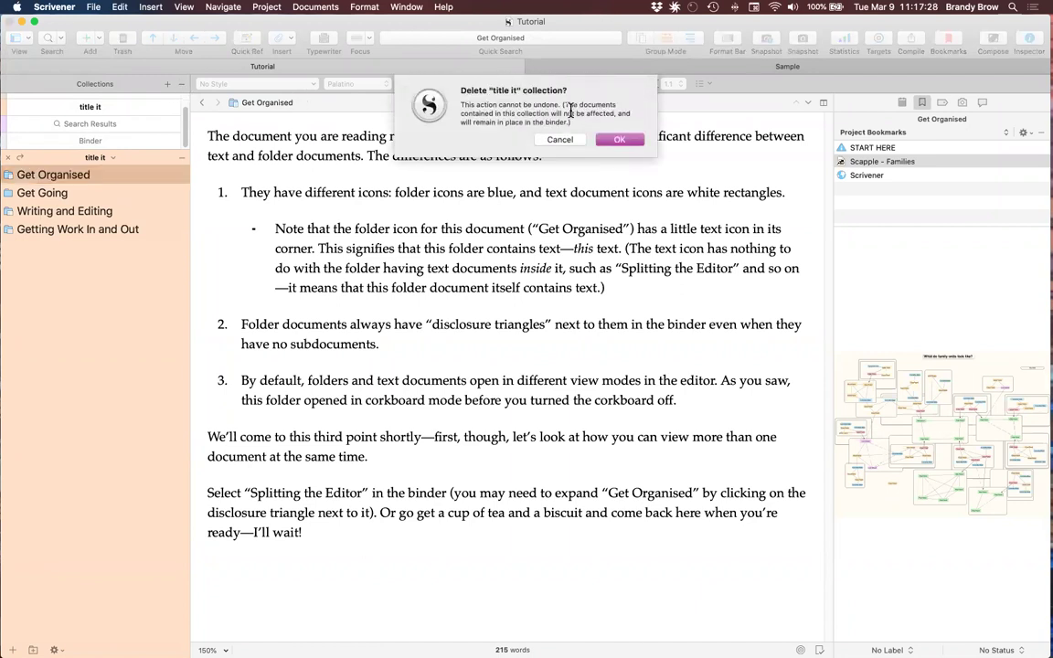
click(613, 140)
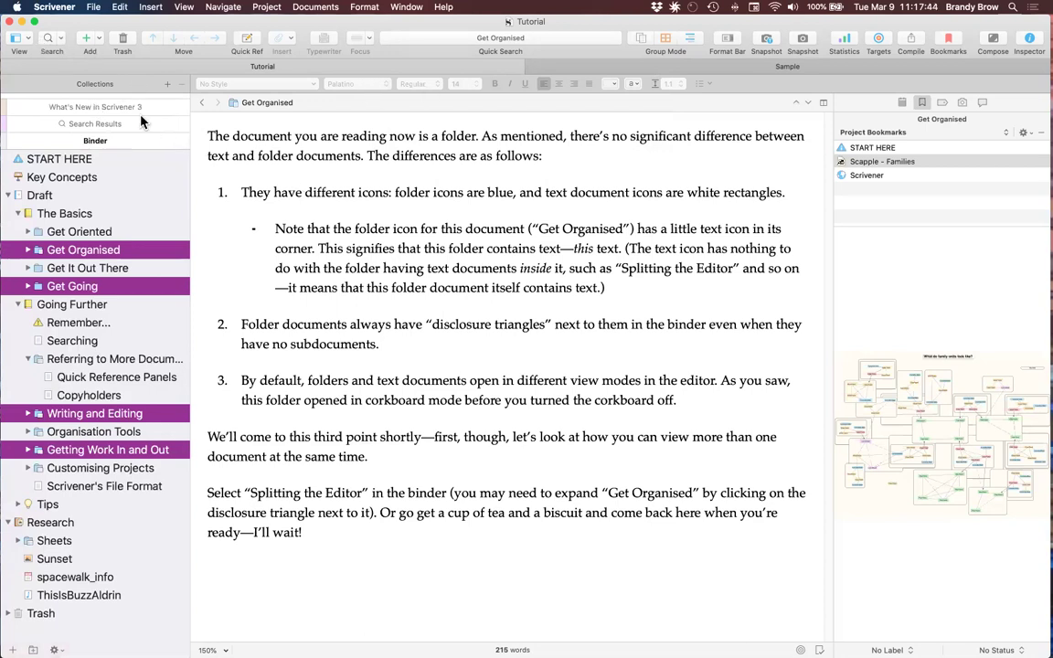
click(15, 37)
Switch from the Default layout to Three-Pane (Outline) and dismiss its tips
mouse_move(60, 155)
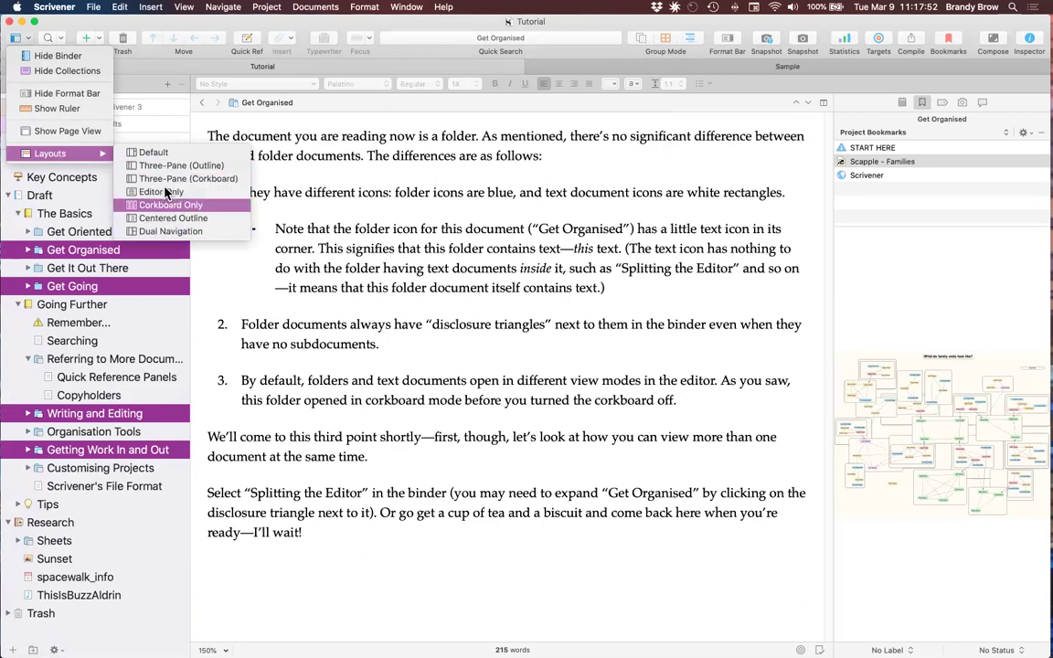
click(155, 157)
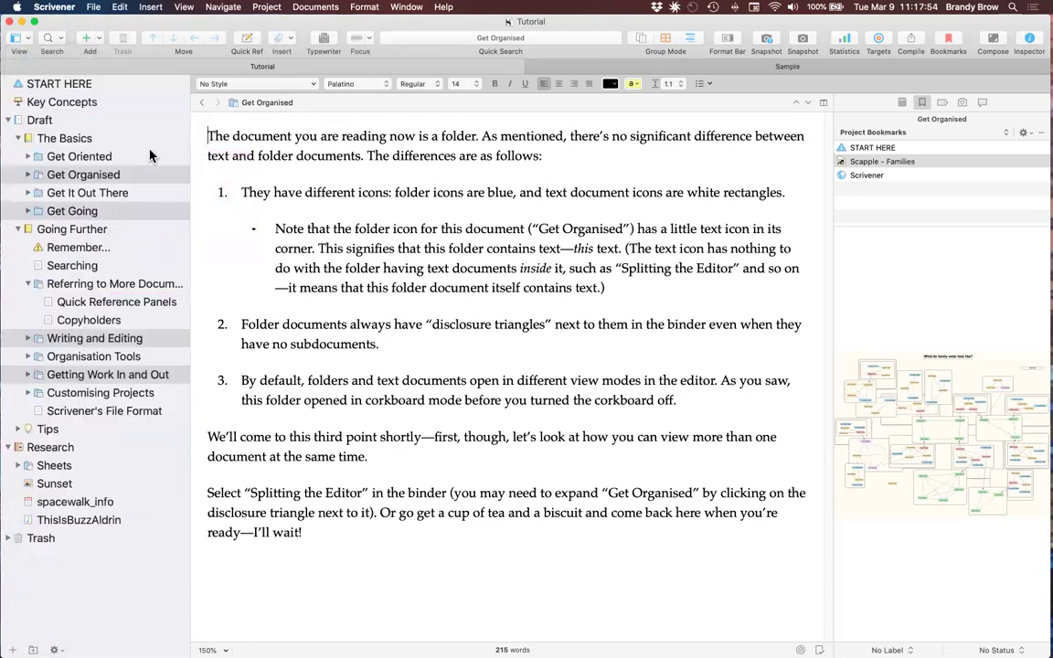
click(35, 42)
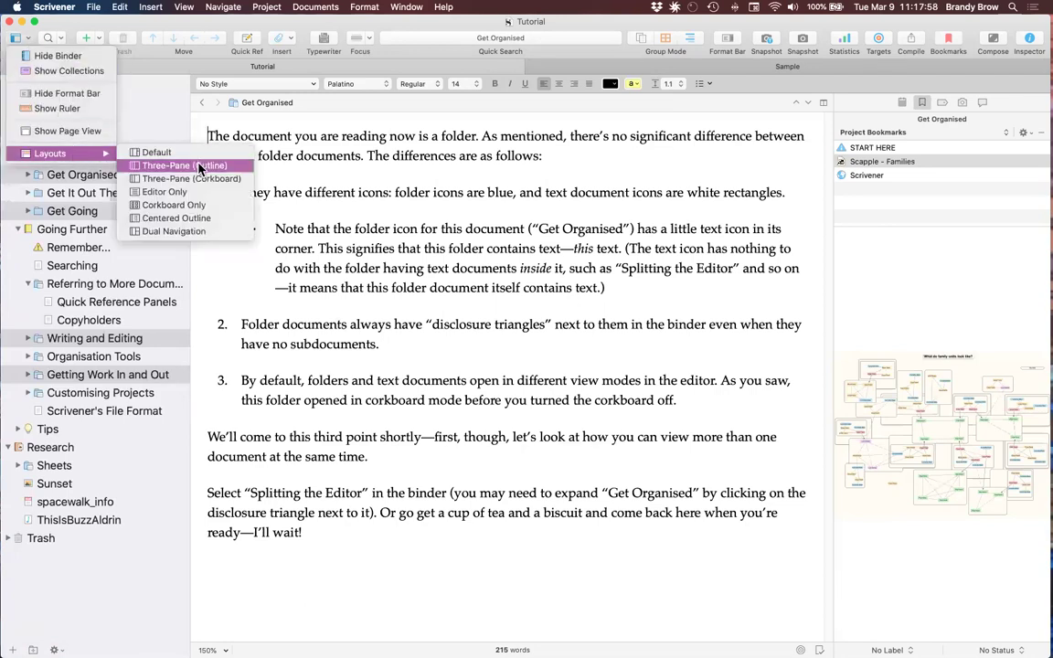
click(200, 167)
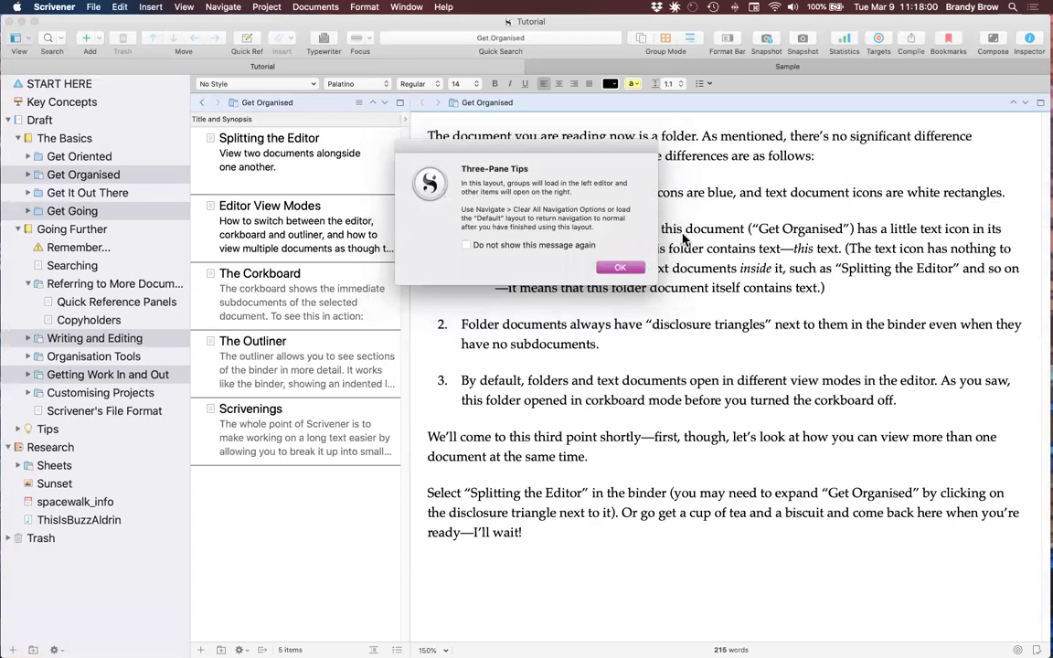
click(619, 267)
Try the Dual Navigation layout, dismiss its tips, then return to the Default layout
click(17, 38)
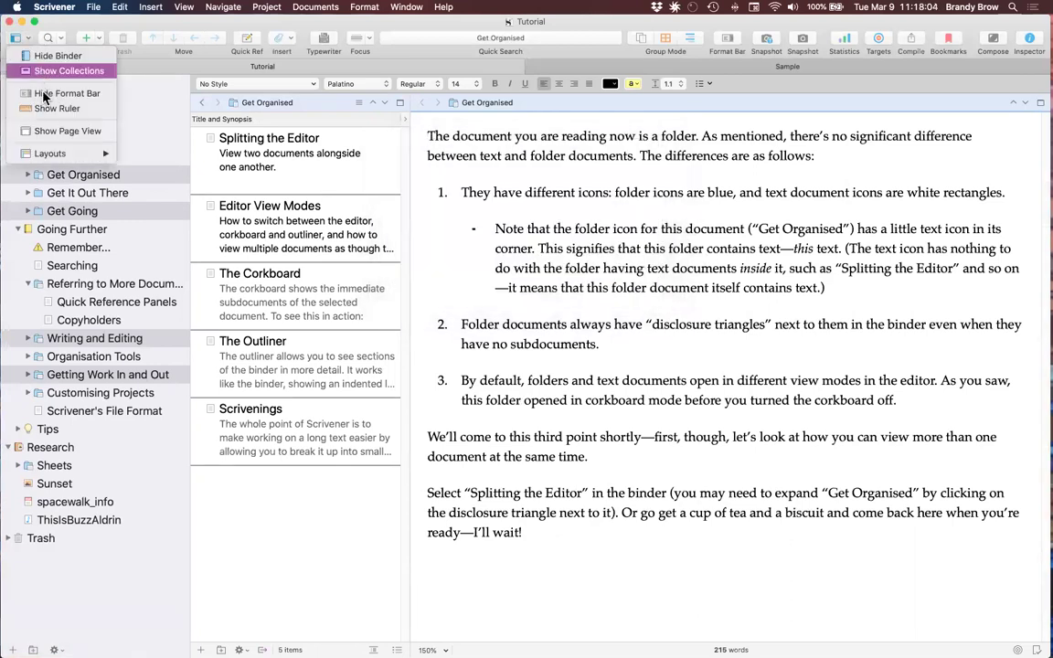
mouse_move(64, 153)
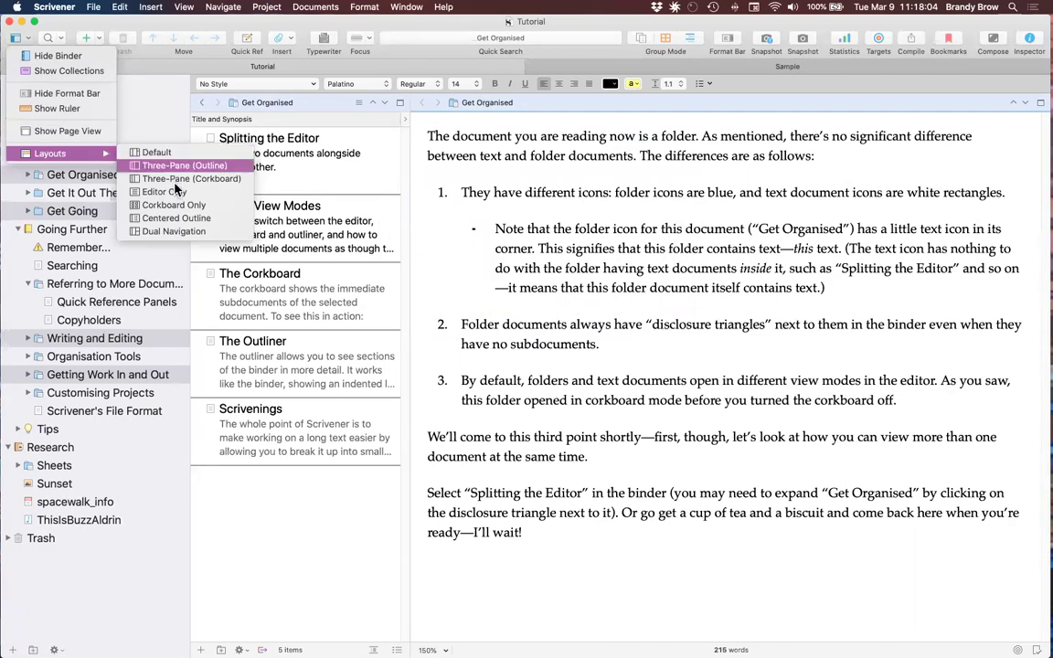
click(202, 235)
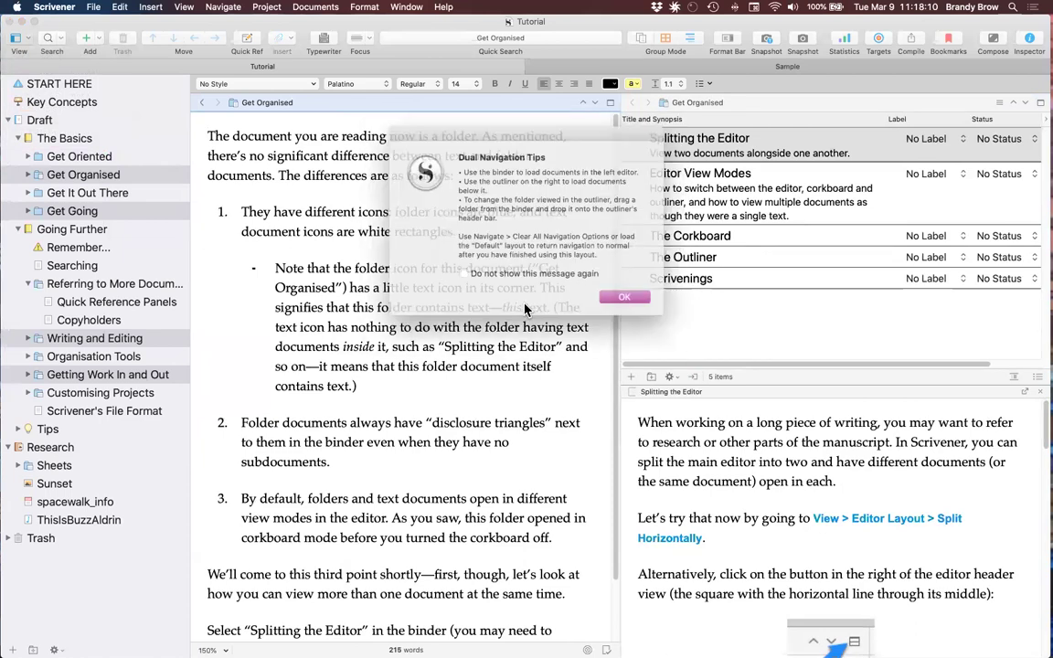
click(635, 294)
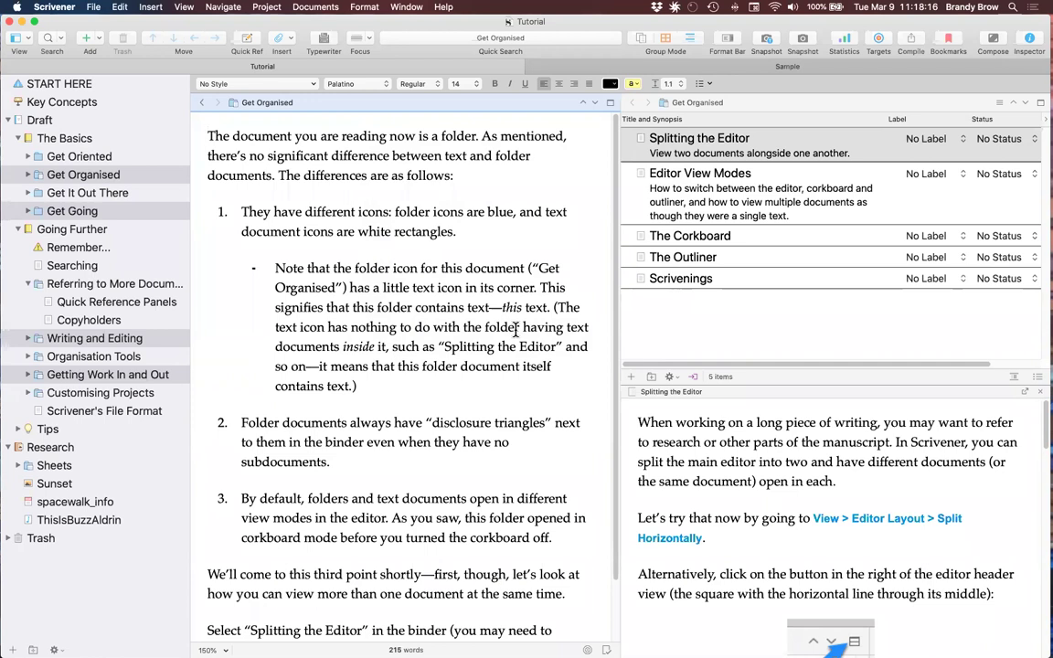
click(32, 39)
mouse_move(66, 153)
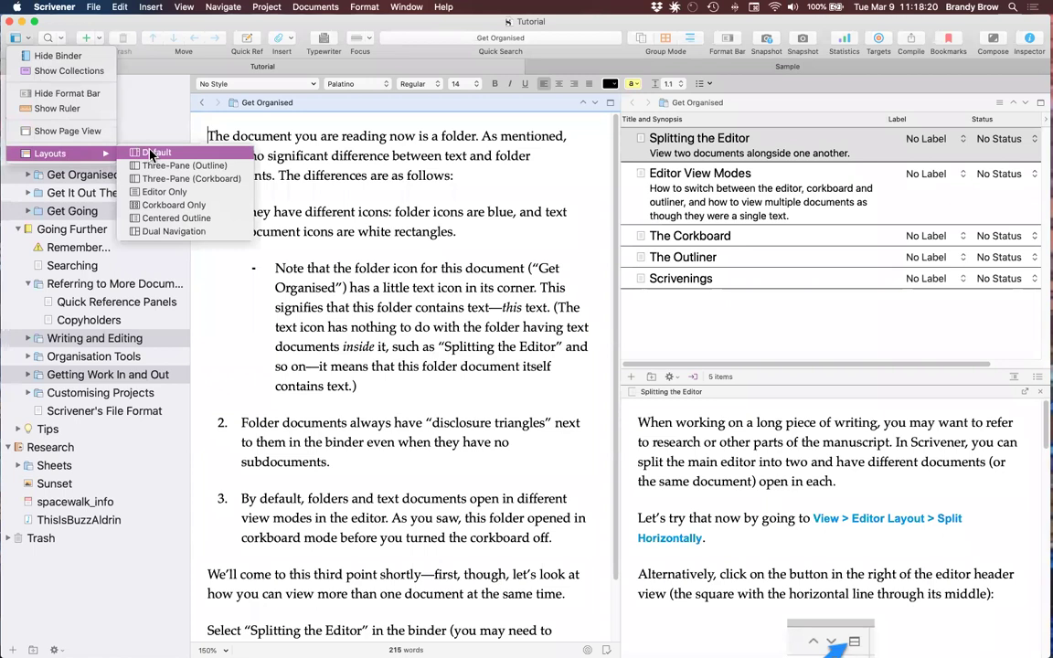
click(151, 153)
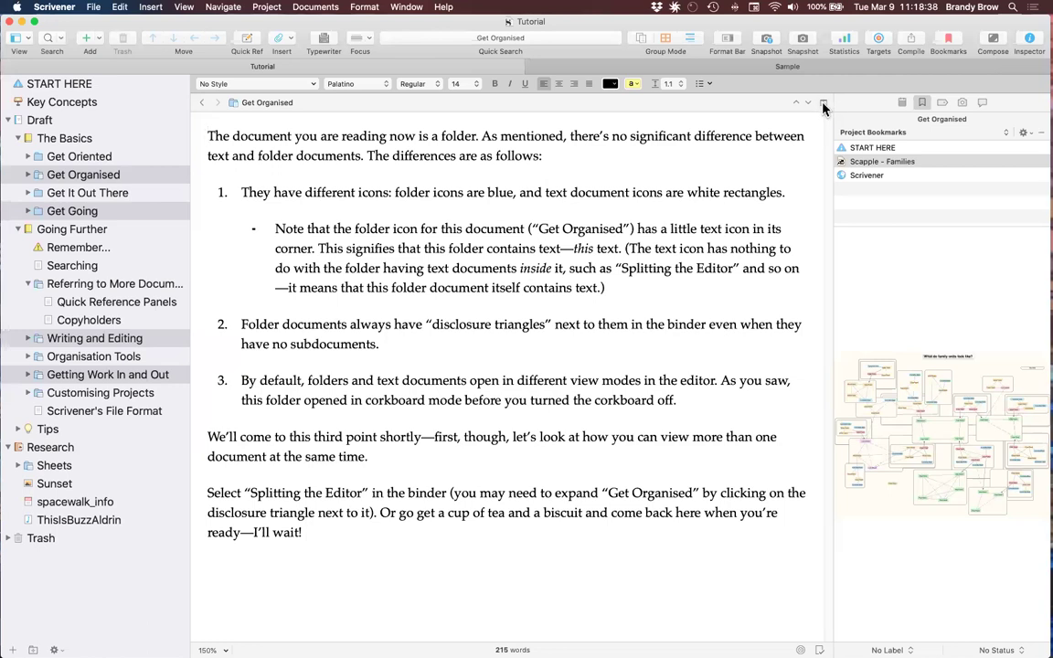
Toggle the editor splits, ending with Get Organised in two side-by-side panes
click(242, 8)
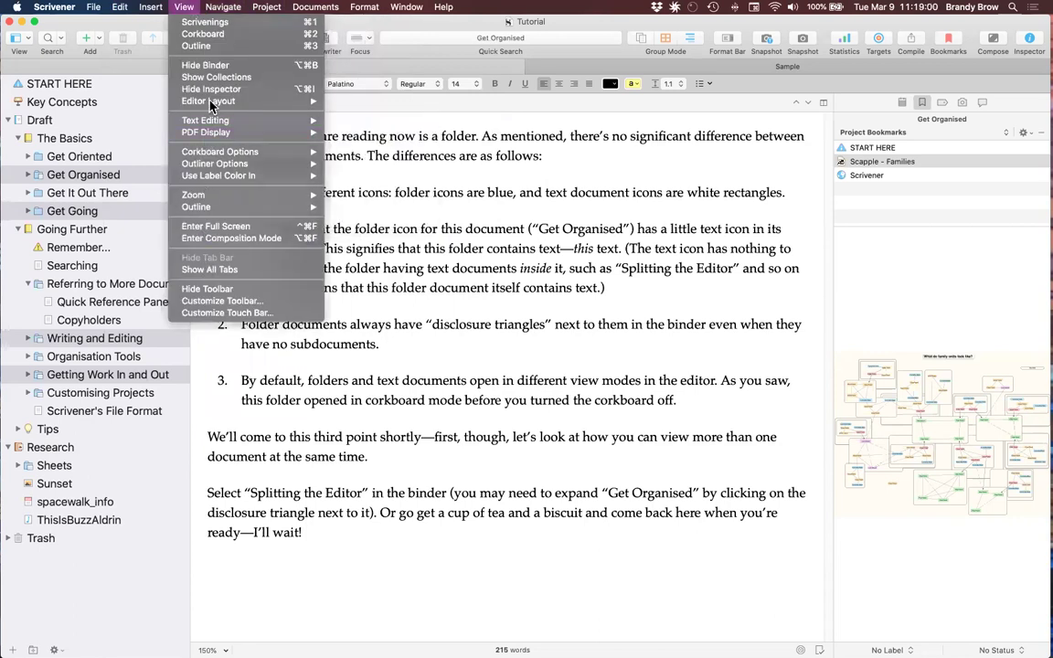
mouse_move(210, 104)
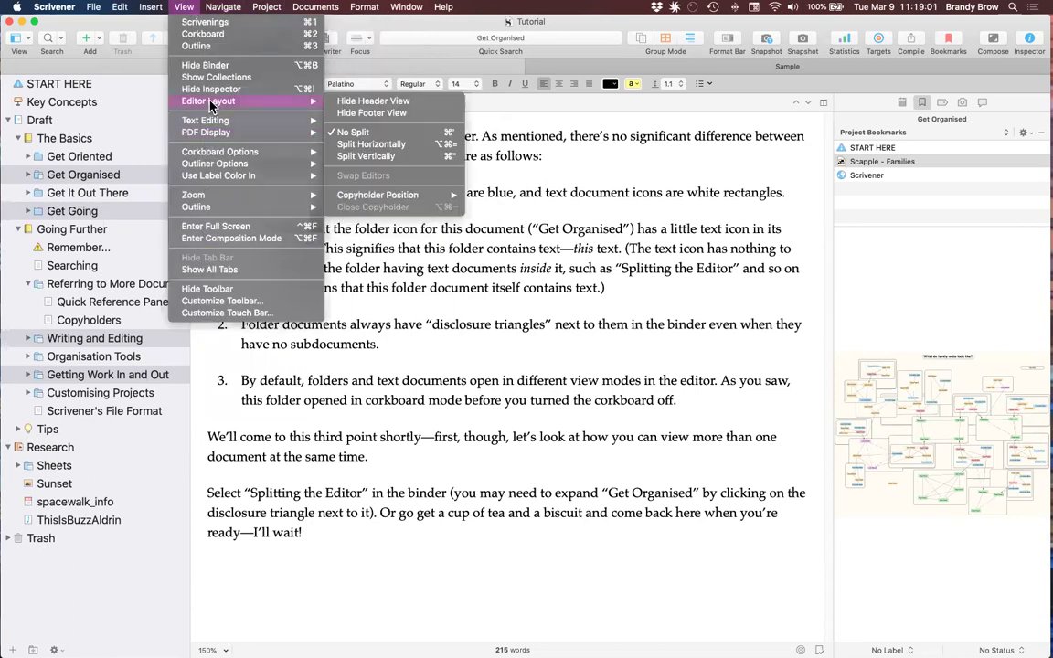
click(384, 147)
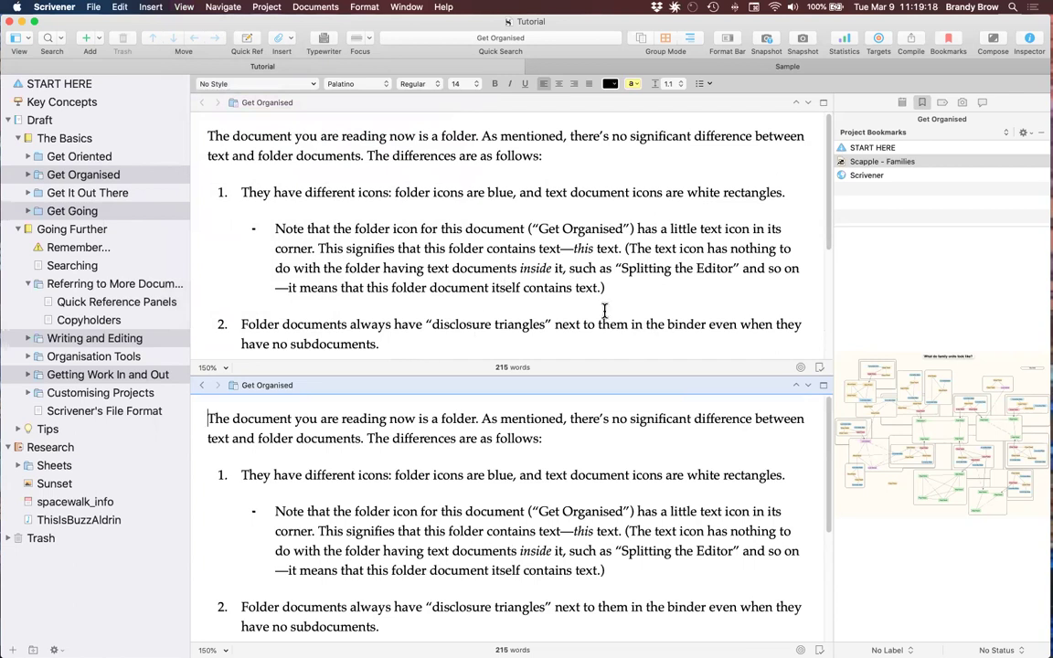
click(823, 104)
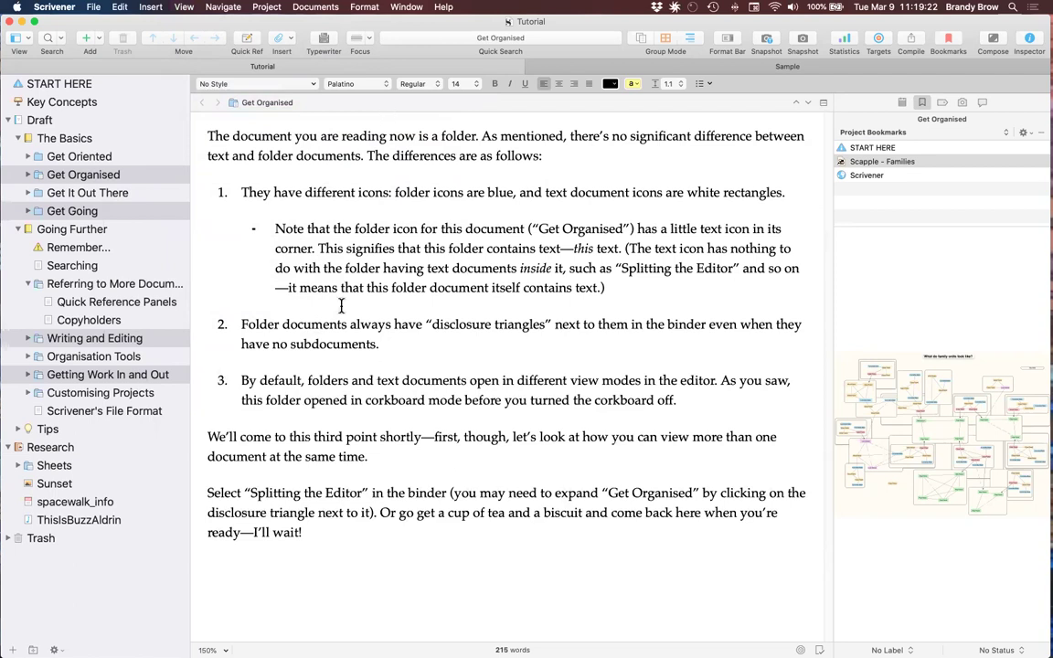
click(823, 103)
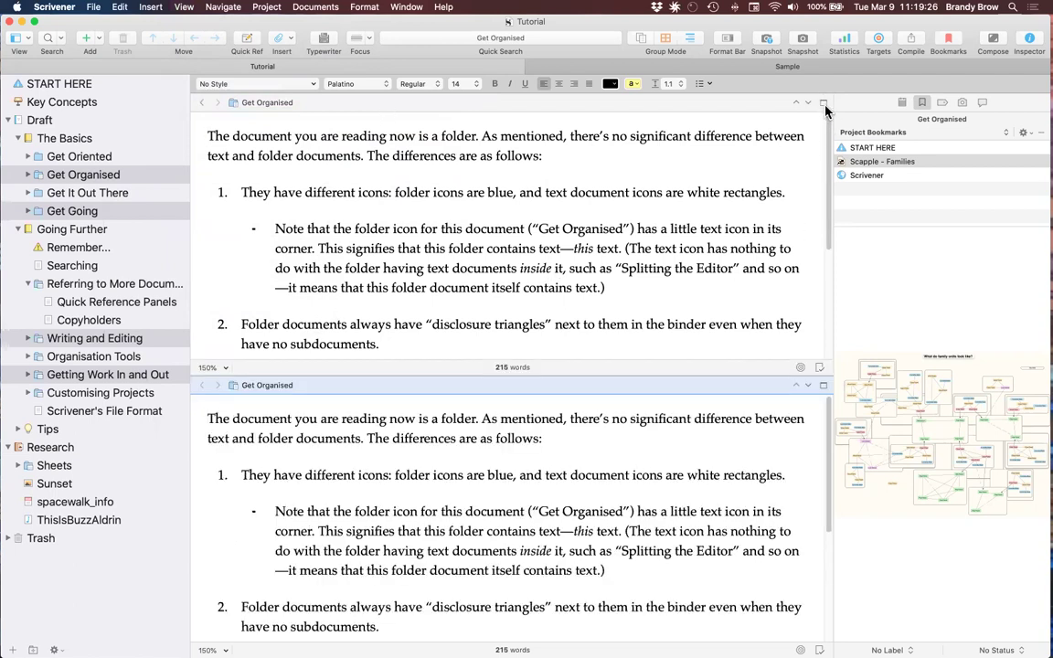
click(818, 103)
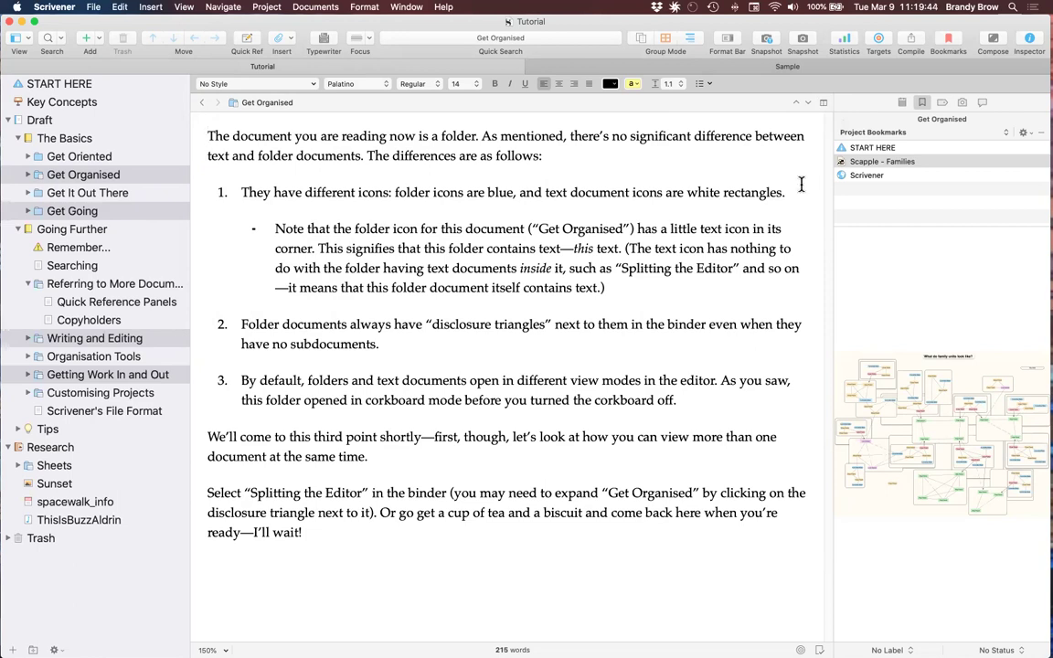
click(823, 103)
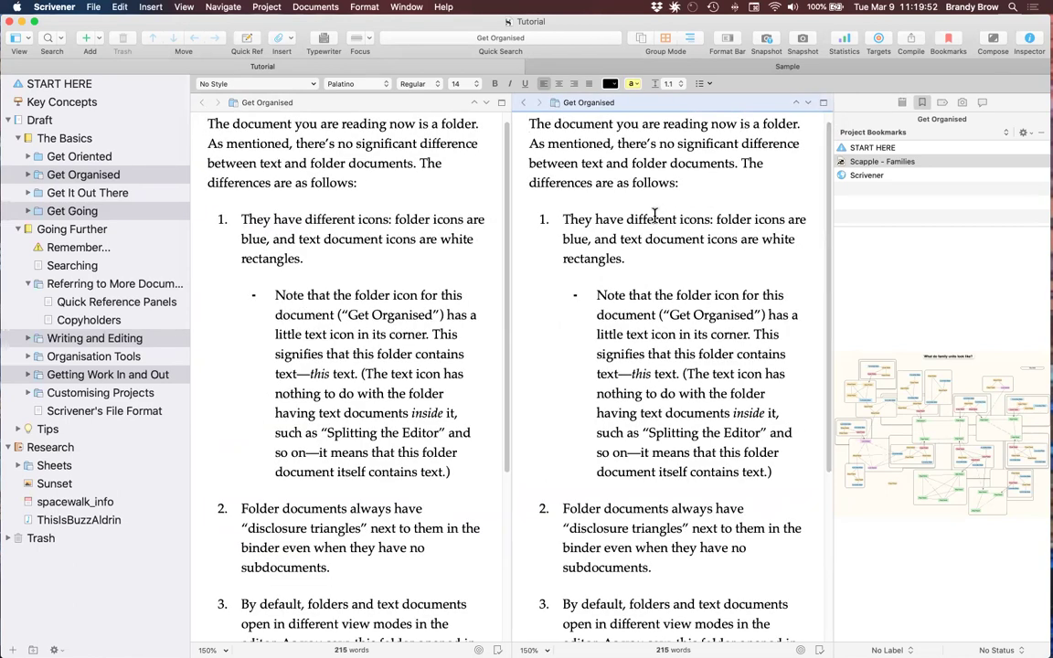
click(823, 104)
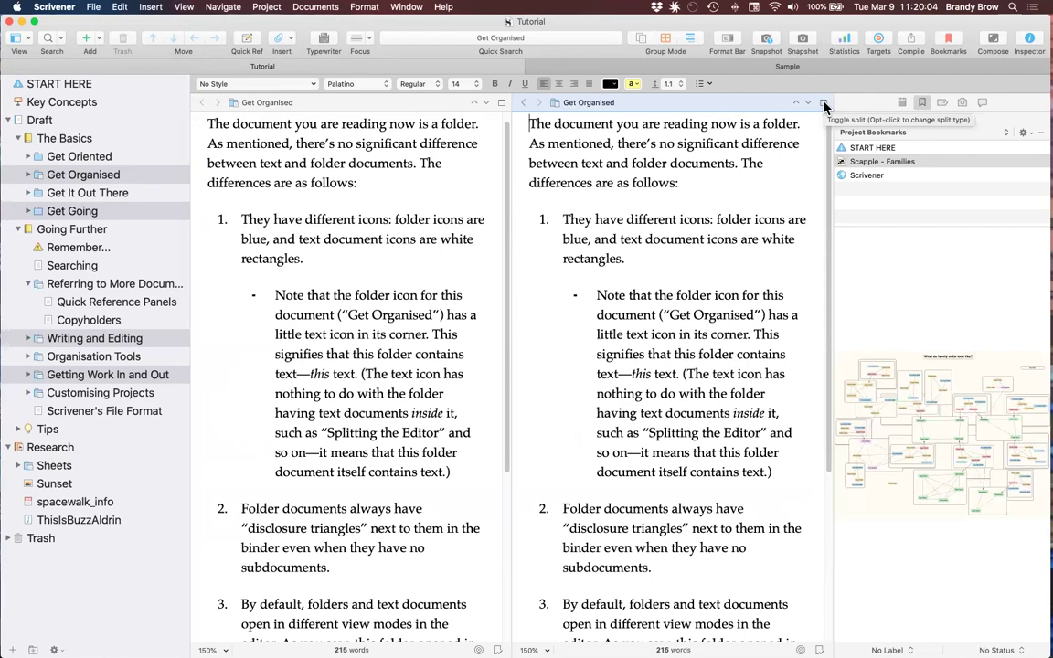
click(824, 106)
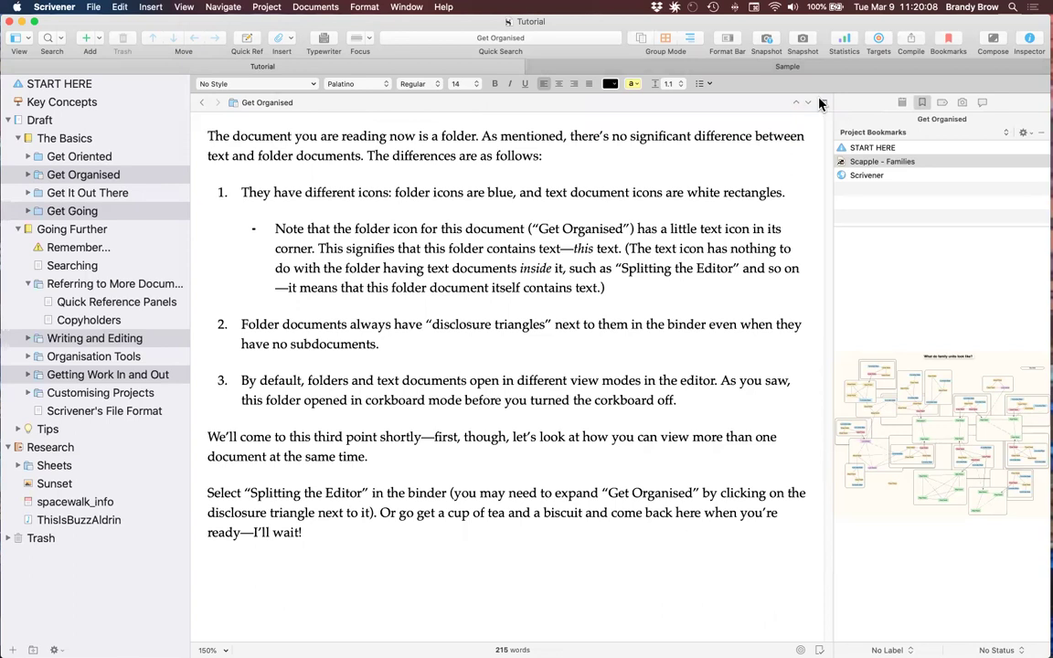
click(822, 105)
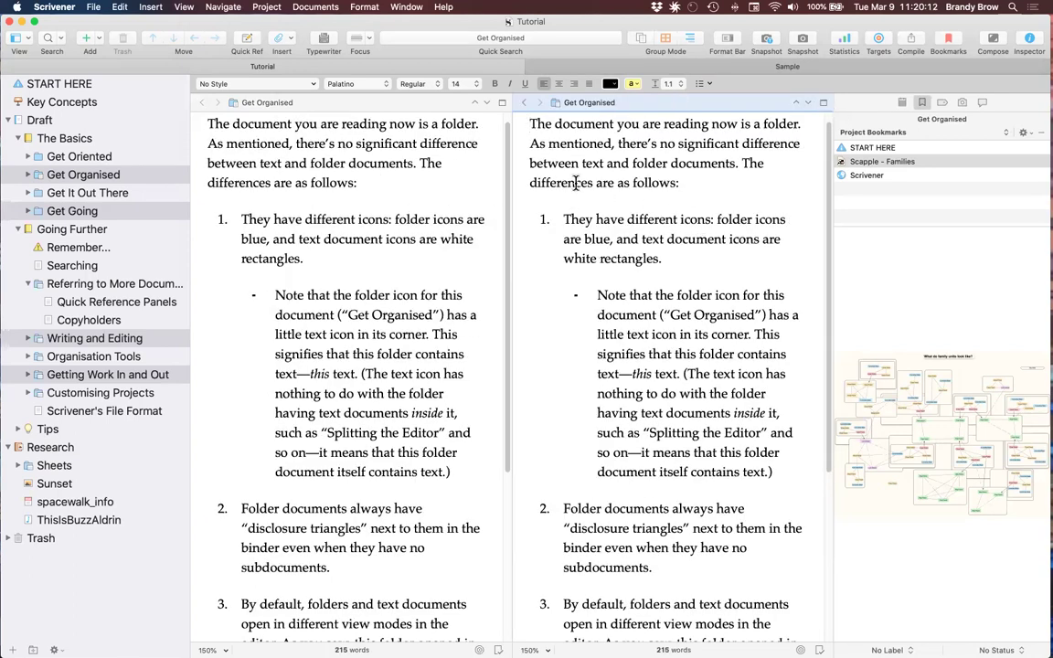
key(super+6)
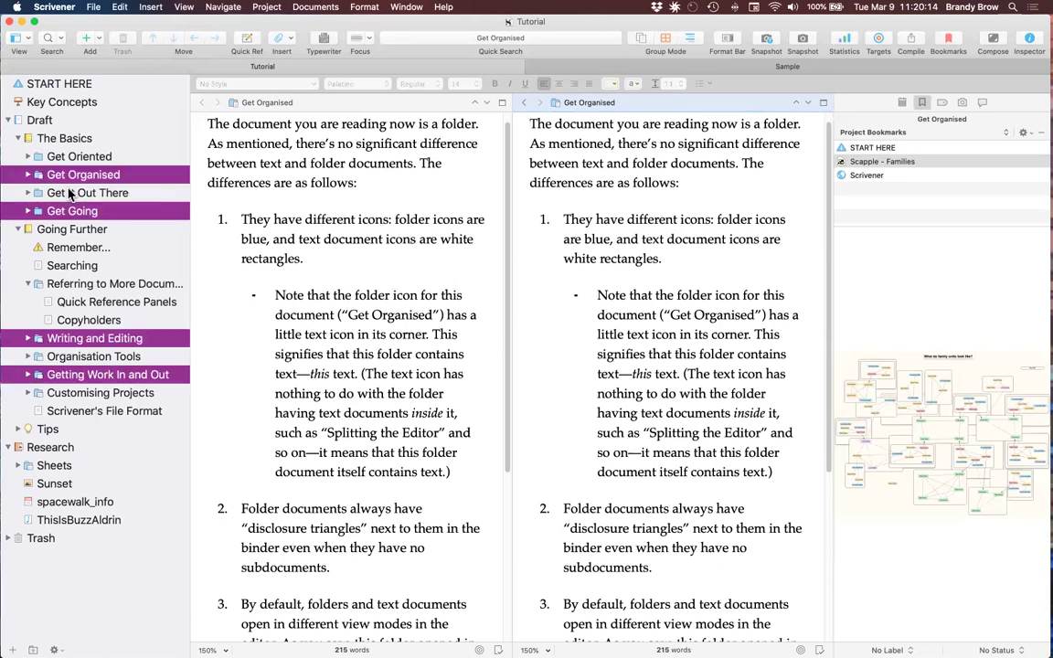
Load binder documents into the right pane, ending on Quick Reference Panels
click(69, 194)
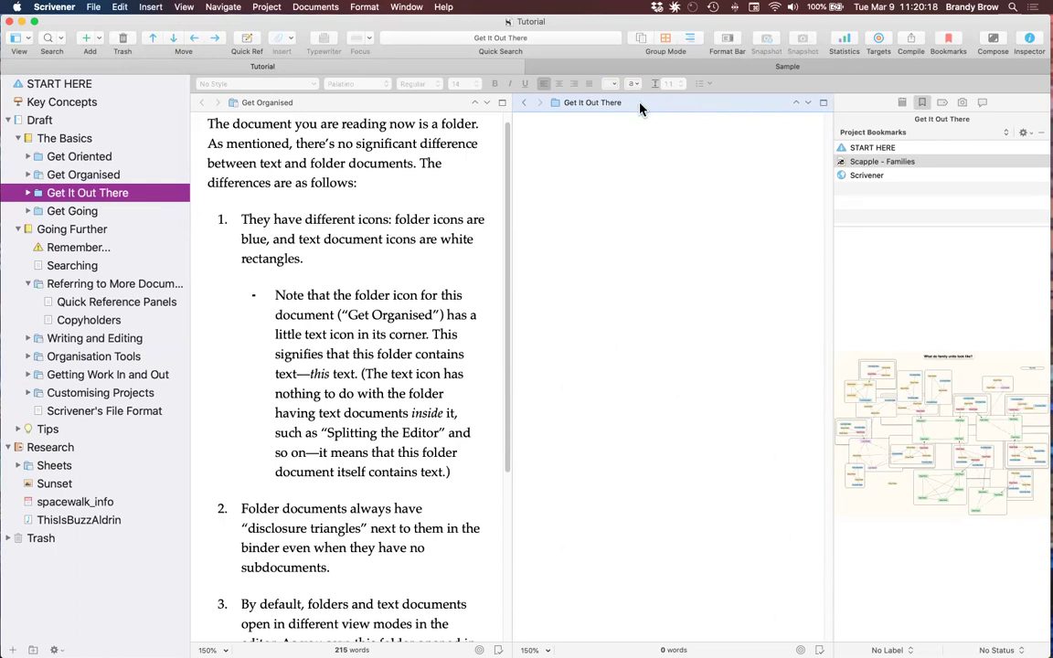
click(53, 266)
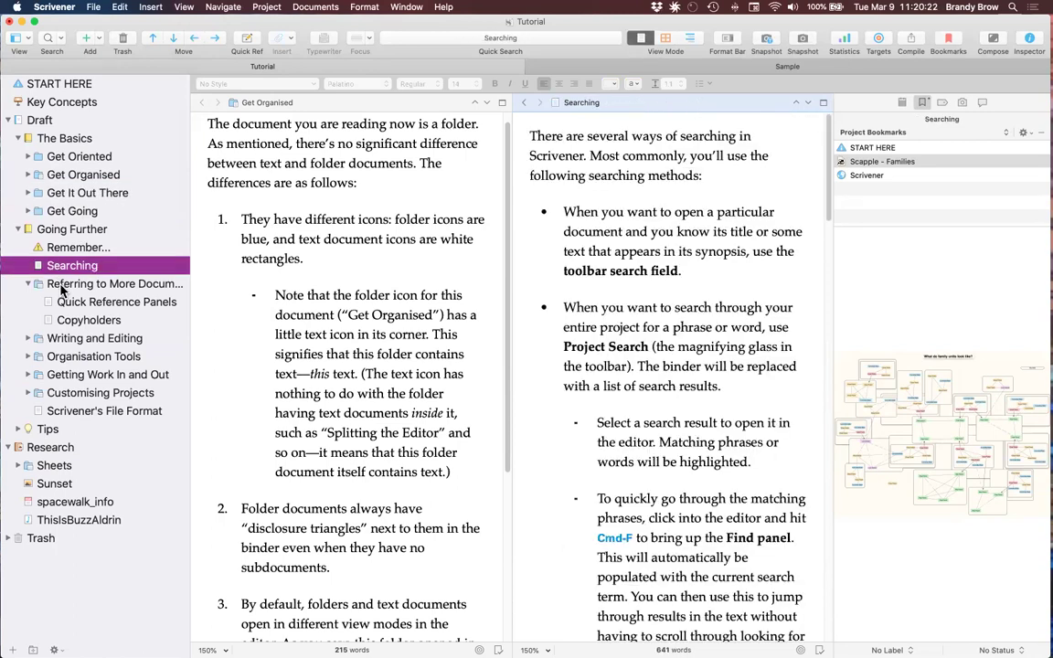
click(59, 281)
click(64, 304)
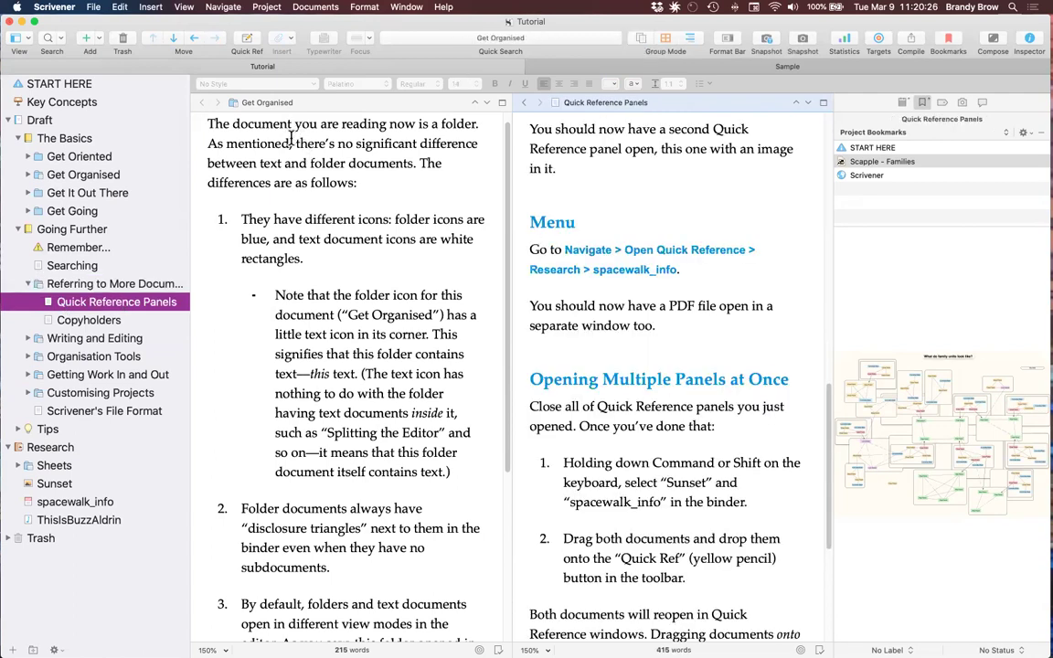
Make the left pane active and load Remember... into it
click(263, 123)
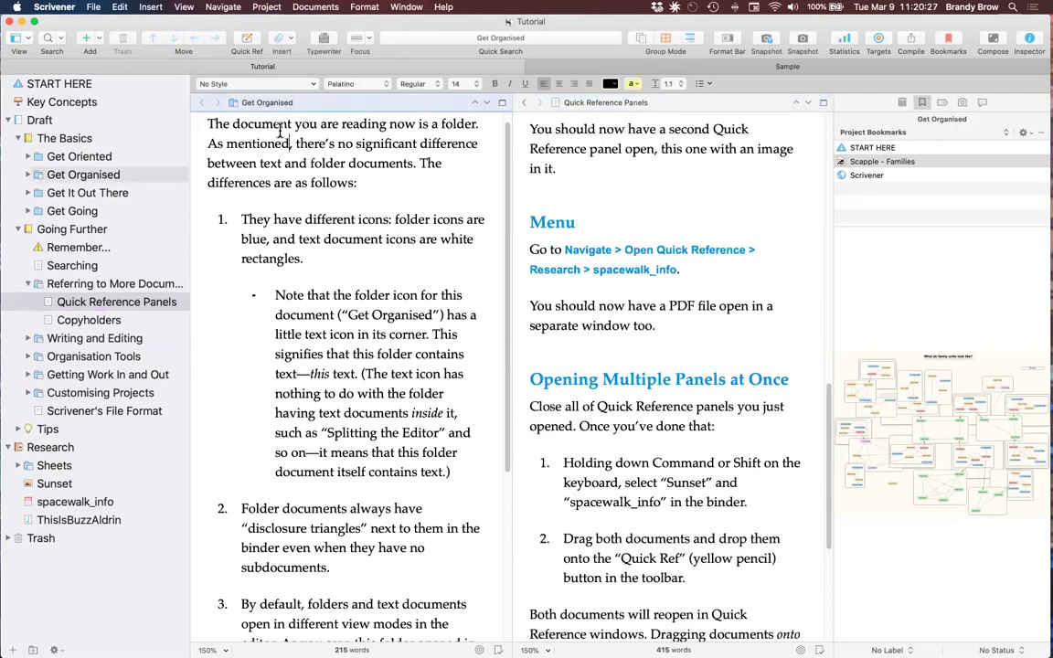
click(91, 319)
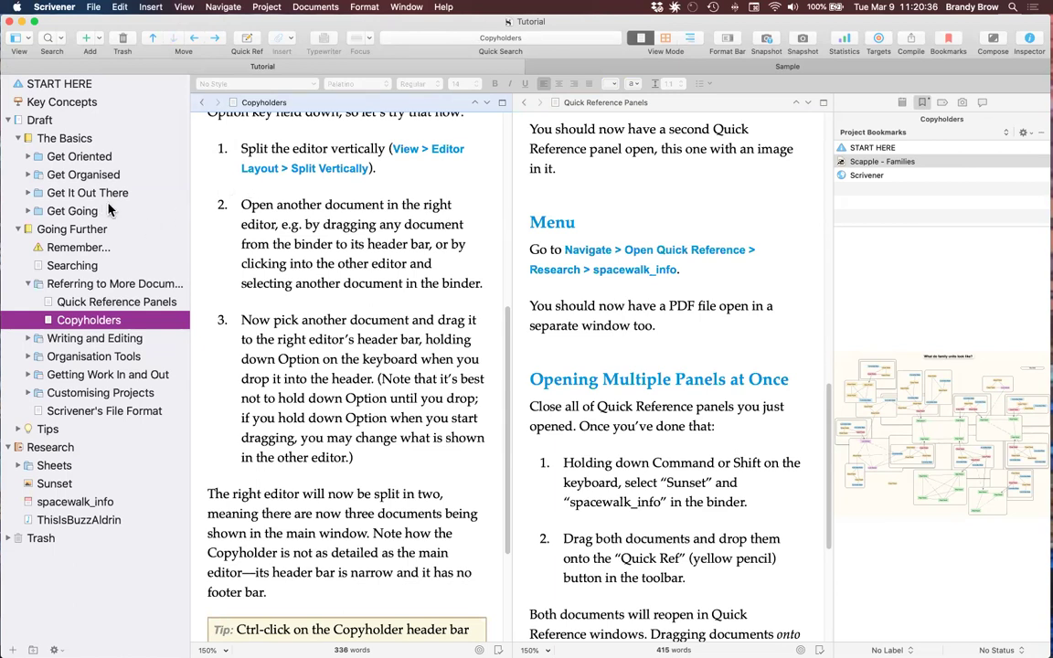
drag(60, 246, 331, 107)
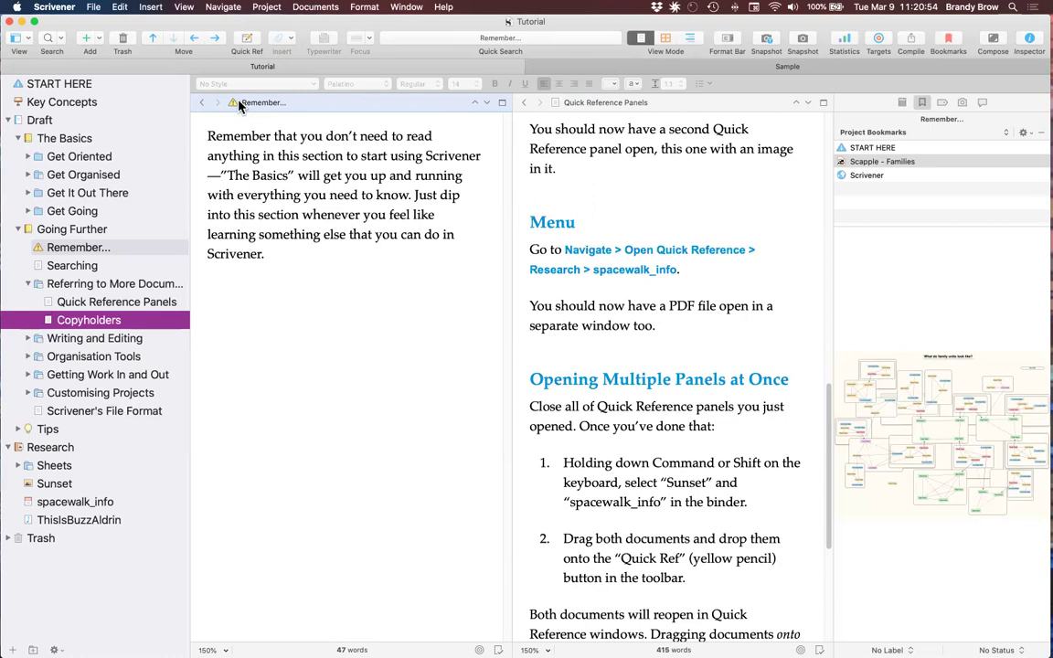
Lock the right editor pane in place on Quick Reference Panels
click(599, 102)
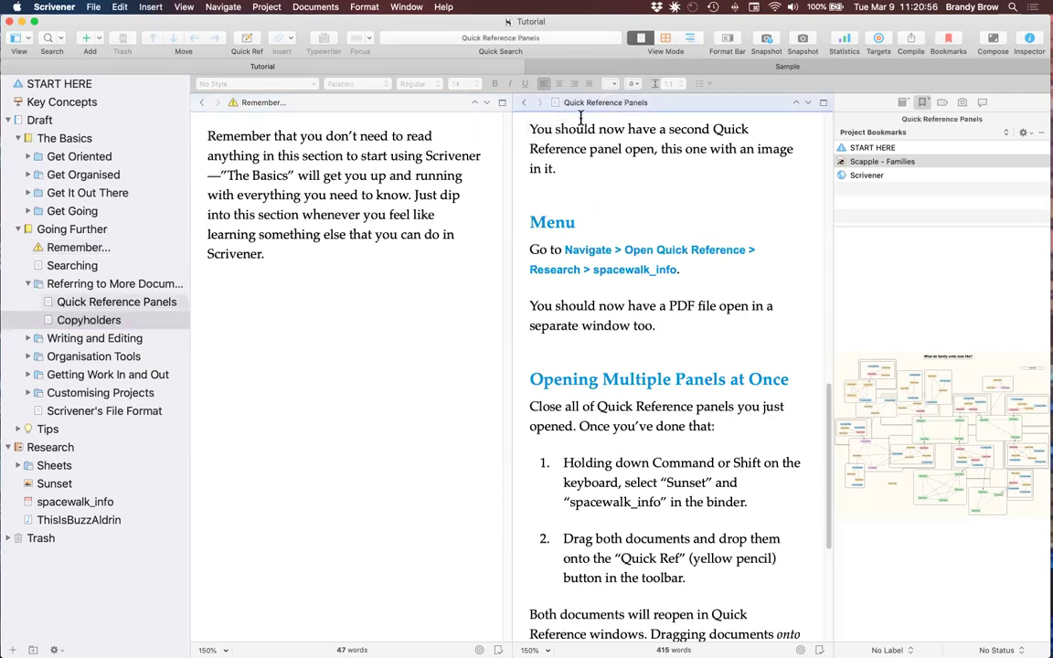
right_click(572, 103)
key(Escape)
right_click(572, 103)
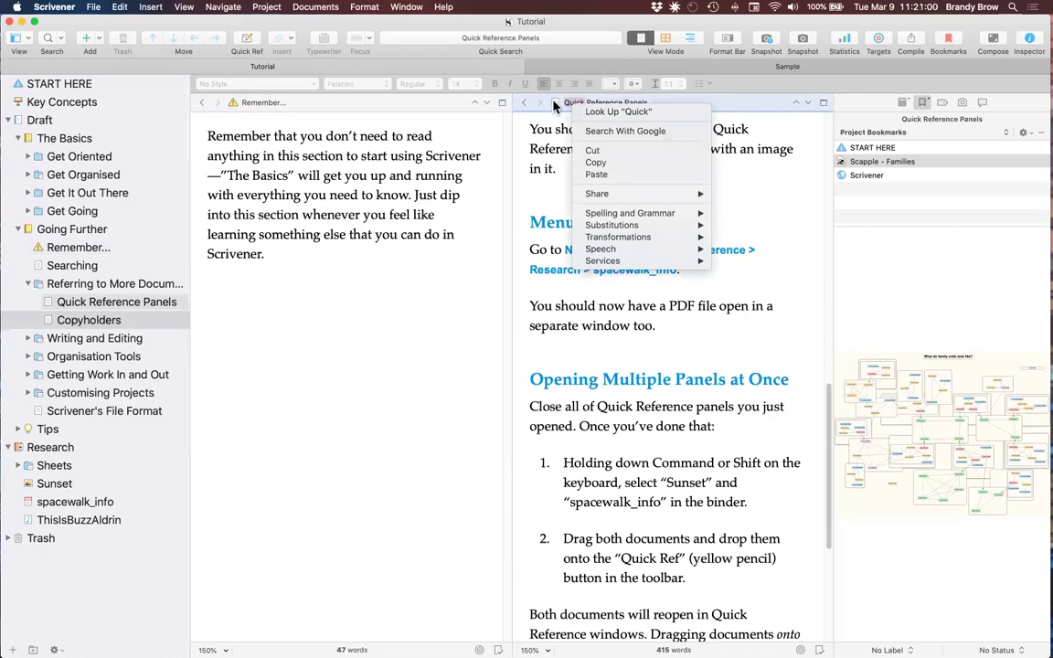
right_click(554, 102)
click(766, 187)
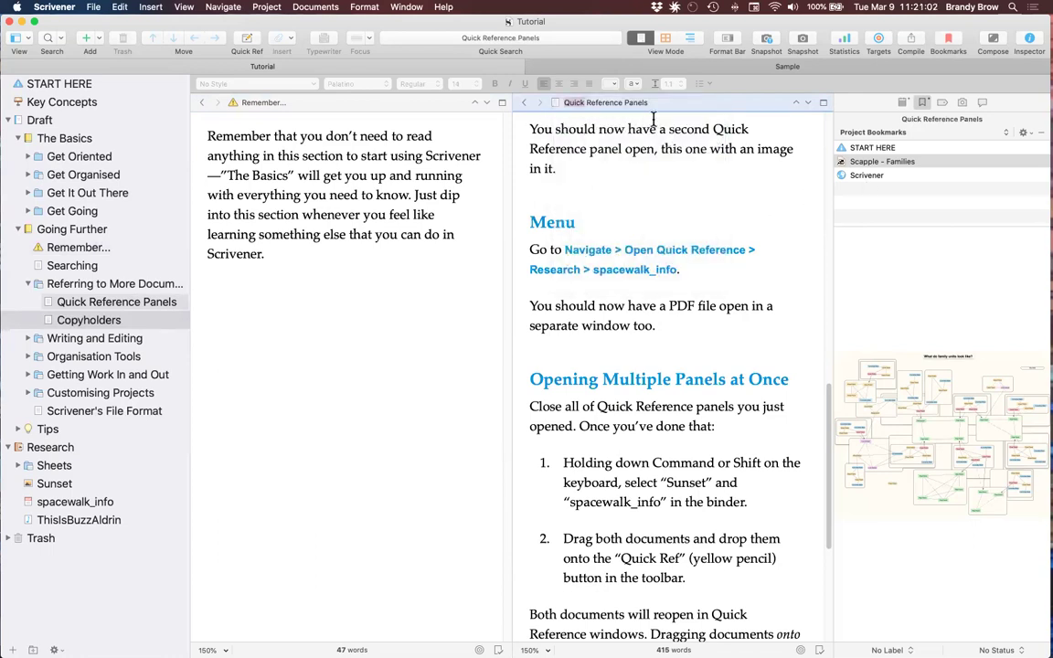
click(557, 105)
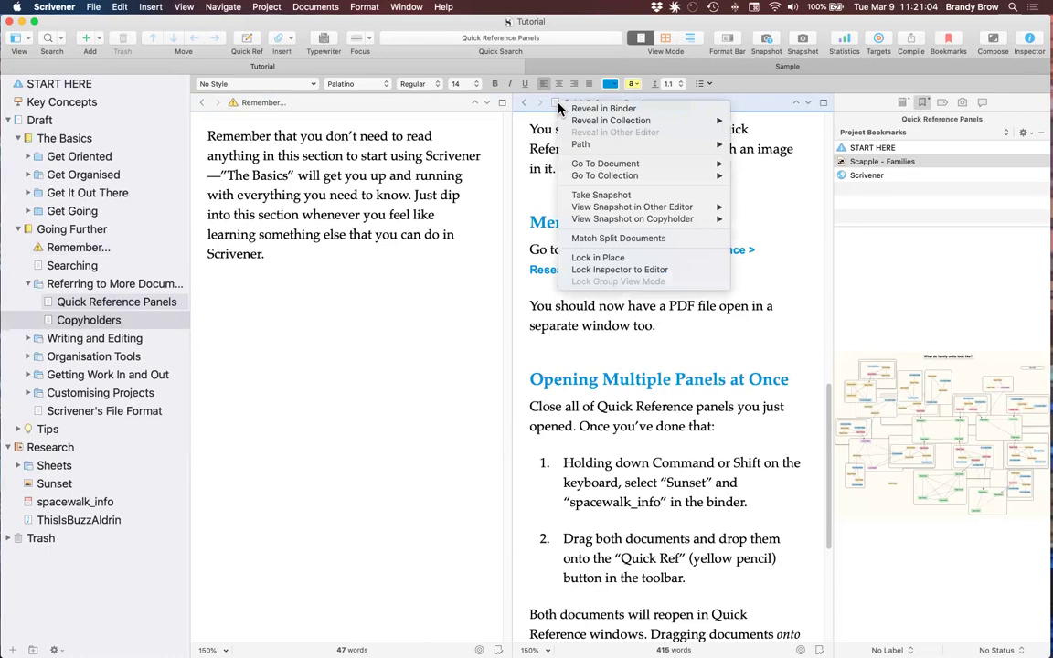
click(585, 259)
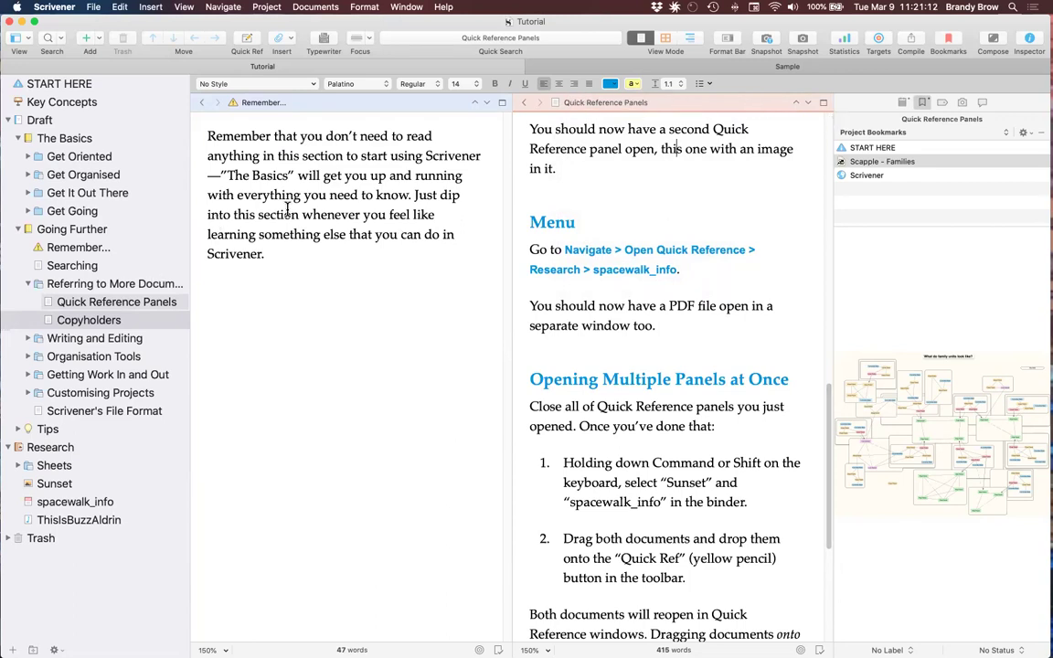
Load several binder documents into the left pane, leaving Organisation Tools there
click(73, 283)
click(80, 265)
click(77, 303)
click(78, 337)
click(78, 320)
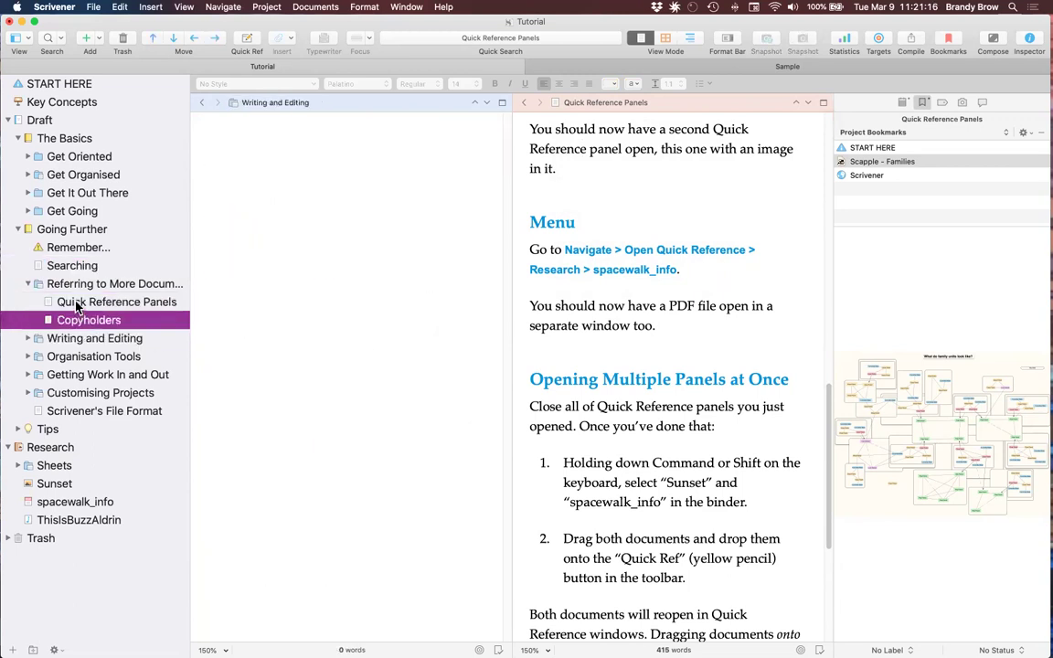
click(77, 306)
click(77, 247)
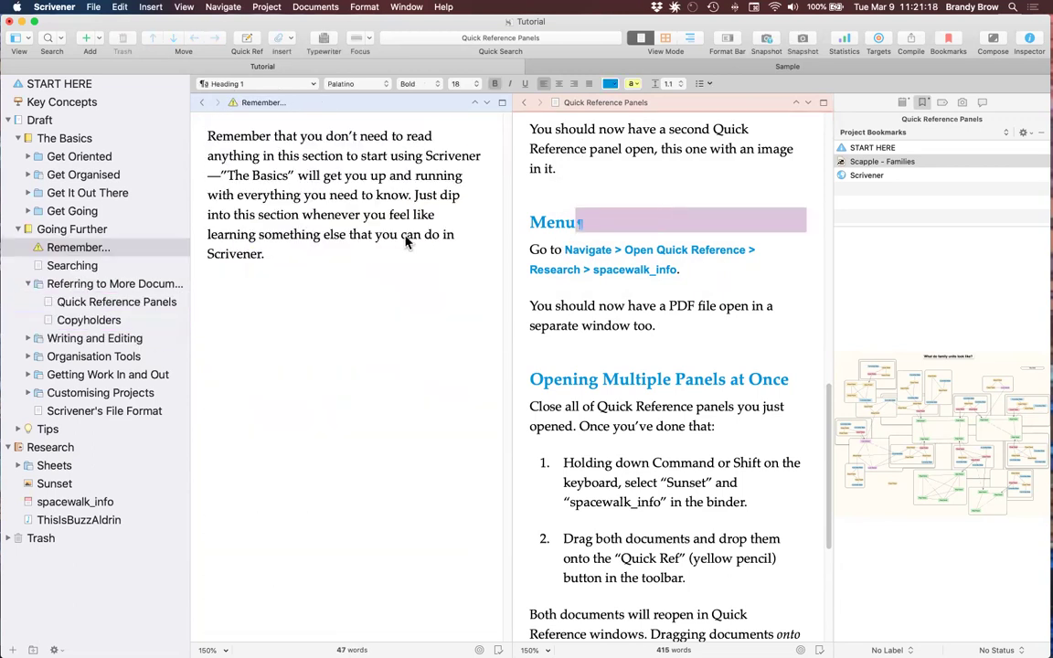
click(92, 304)
click(91, 322)
click(96, 356)
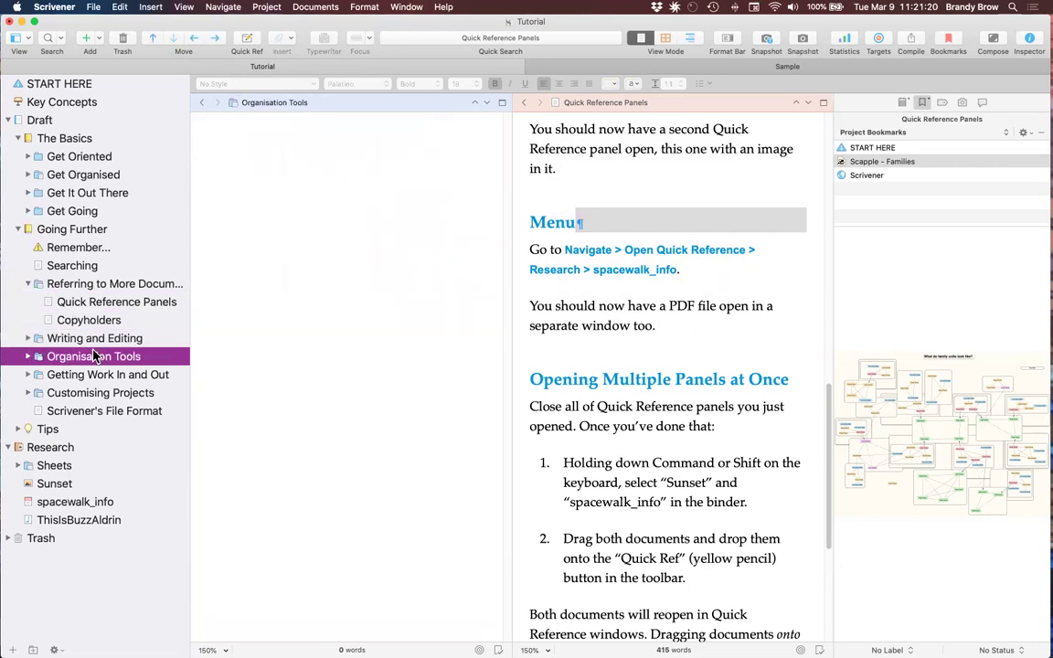
click(617, 176)
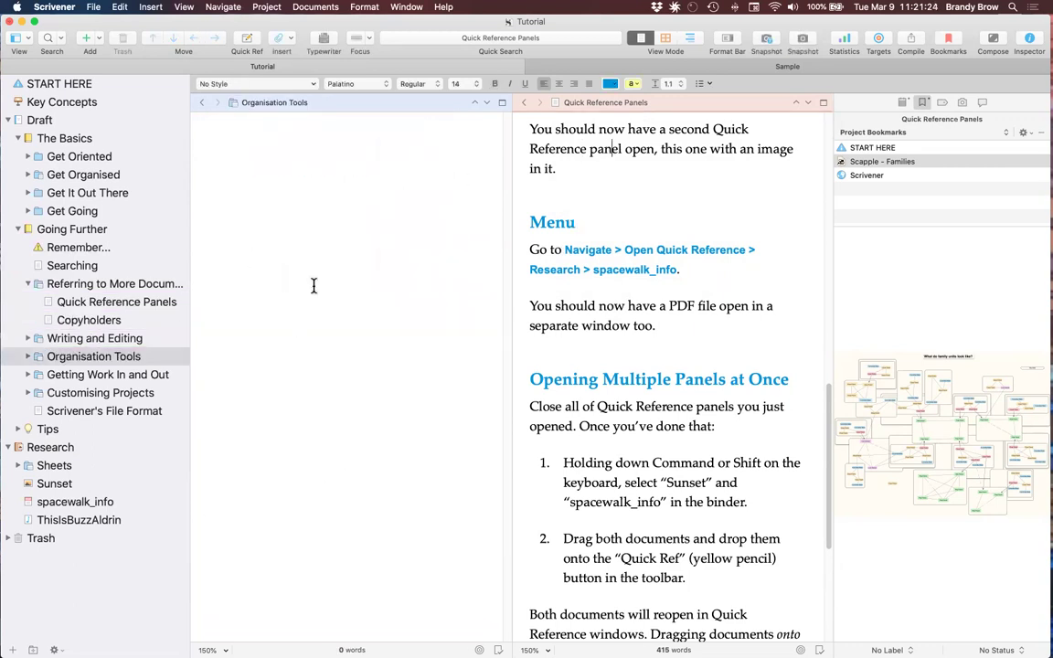
click(600, 103)
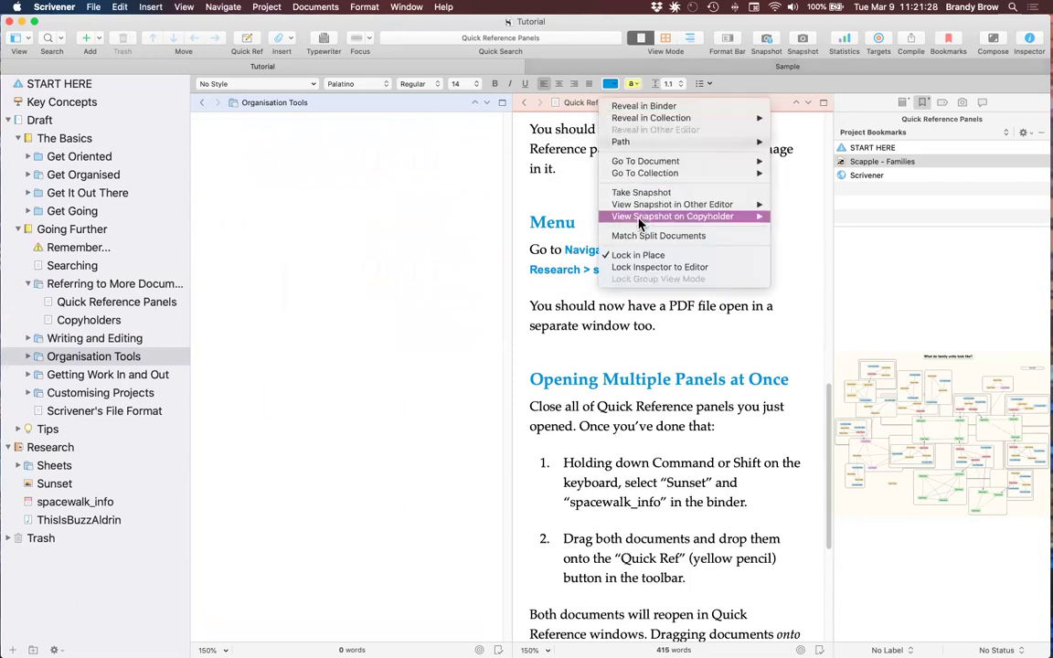
Unlock the right pane and add a Quick Reference Panels copyholder below Referring to More Documents
click(640, 256)
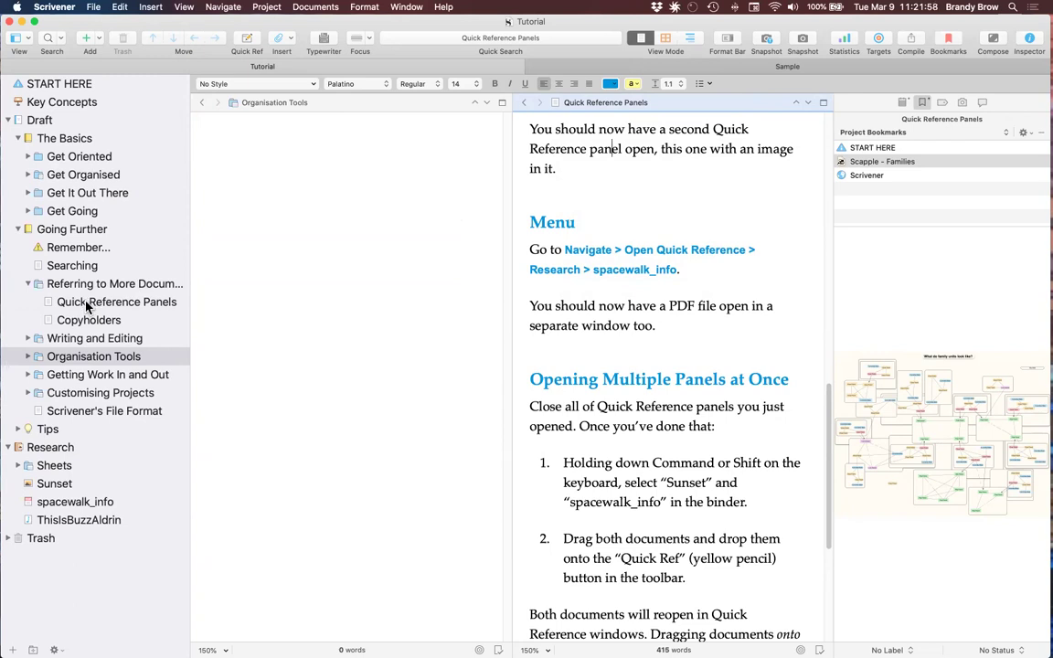
drag(86, 306, 664, 107)
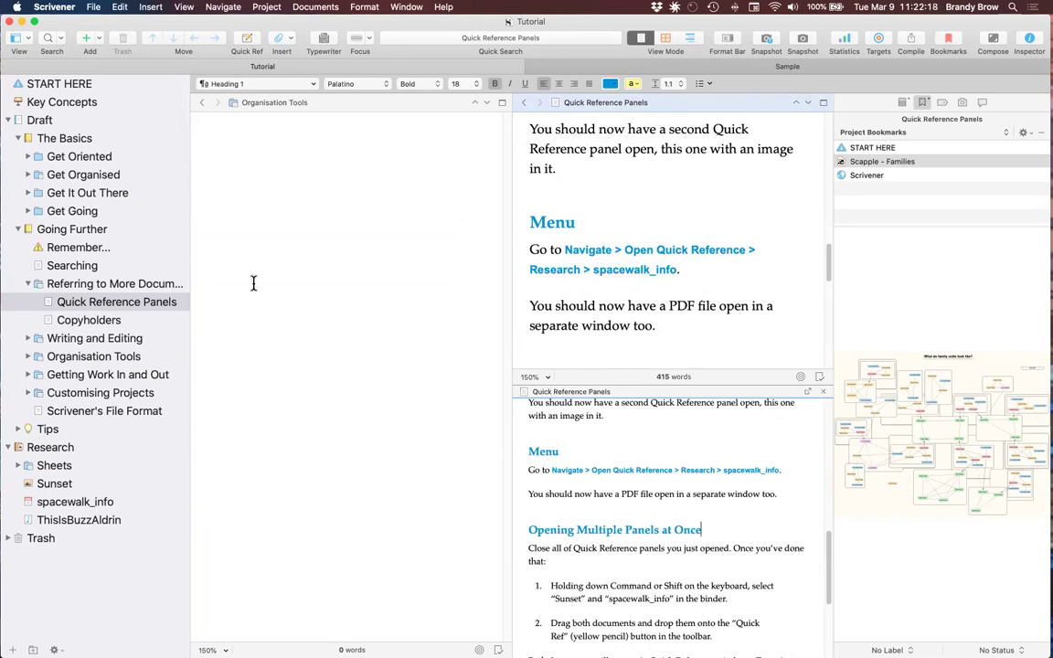
click(84, 283)
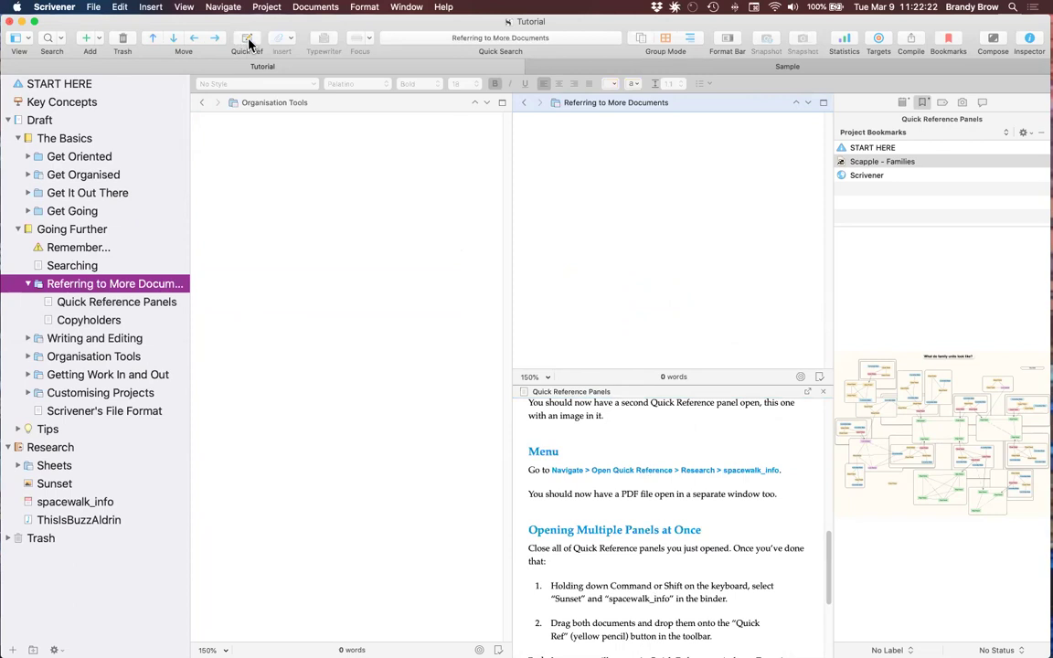
Load Searching into the upper right pane, briefly previewing it in a floating Quick Ref window
click(59, 265)
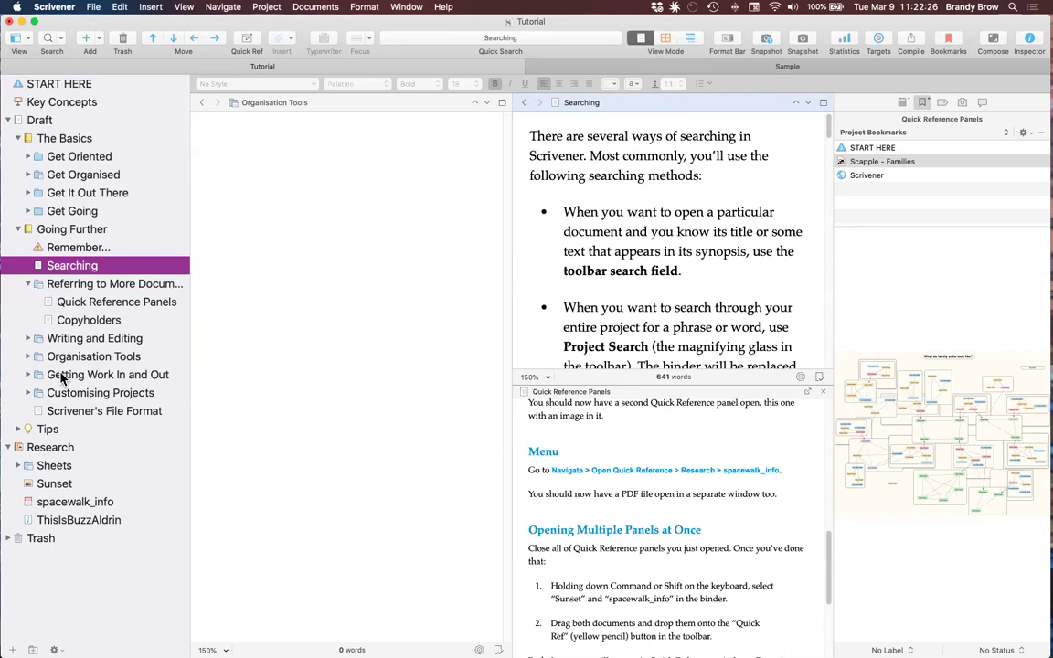
click(258, 41)
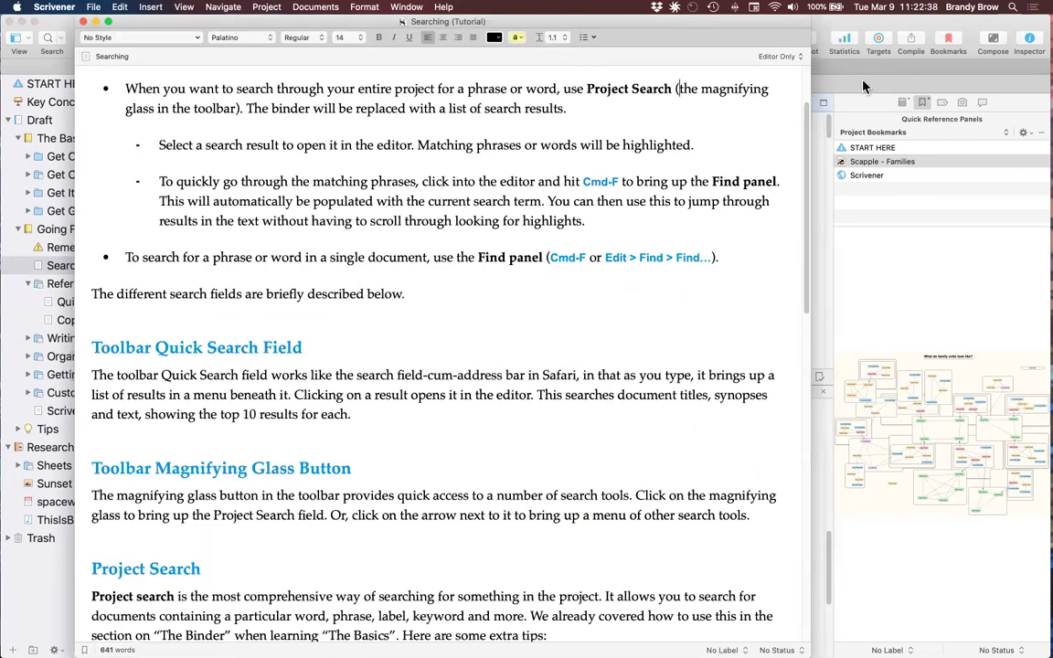
click(84, 22)
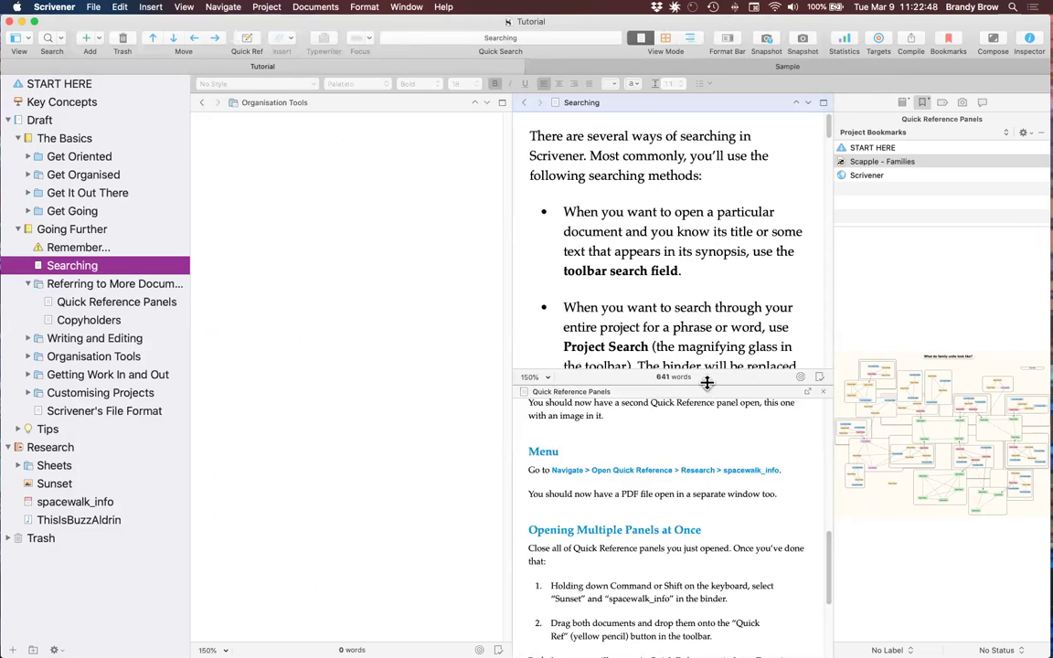
click(567, 187)
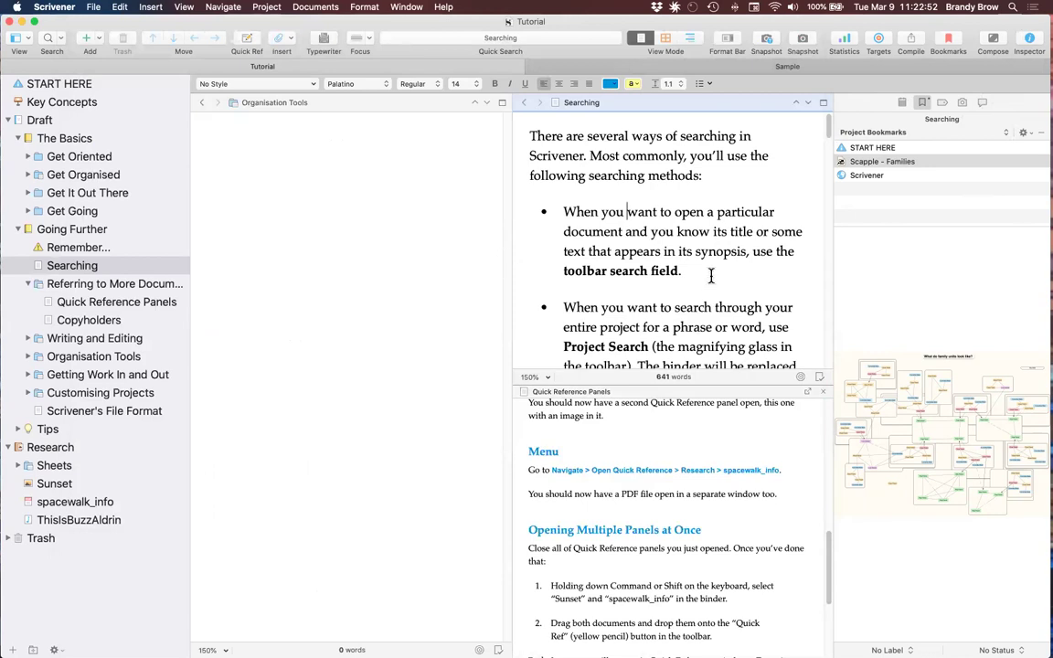
Pop the Quick Reference Panels copyholder out into a floating window and reposition it
click(807, 392)
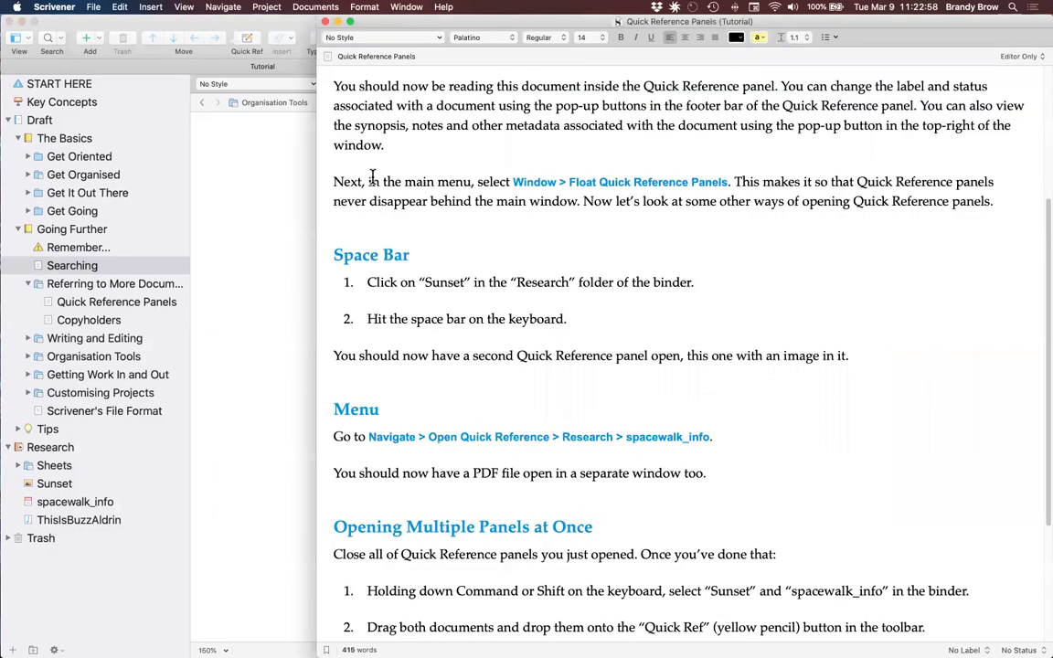
drag(373, 20, 41, 148)
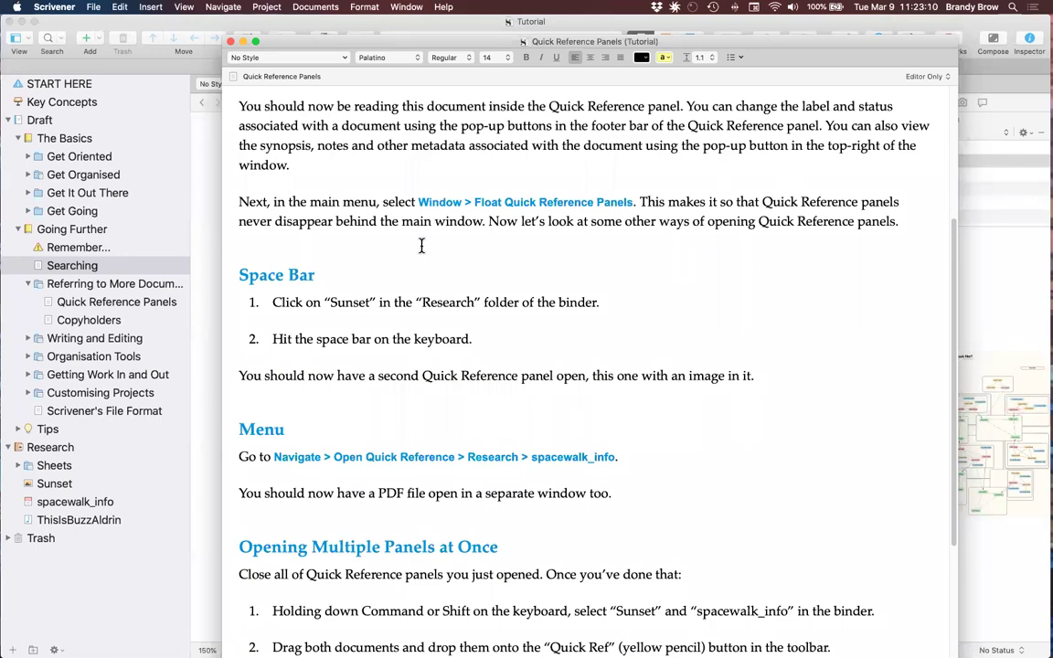
drag(470, 42, 637, 21)
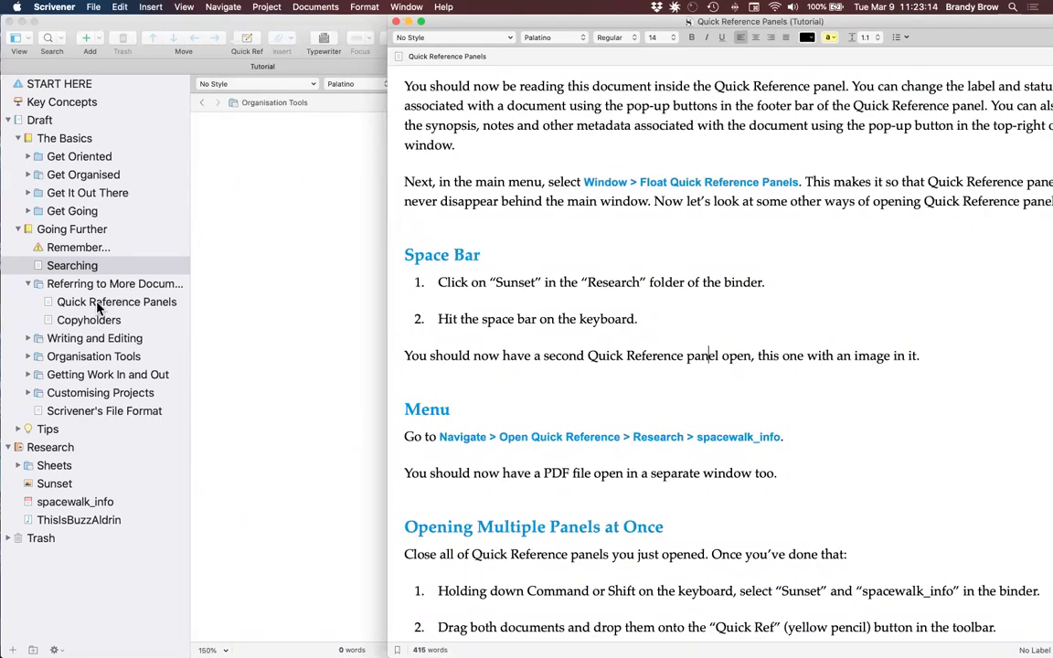
Open Scrivener's File Format in its own Quick Reference panel with the space bar
click(98, 303)
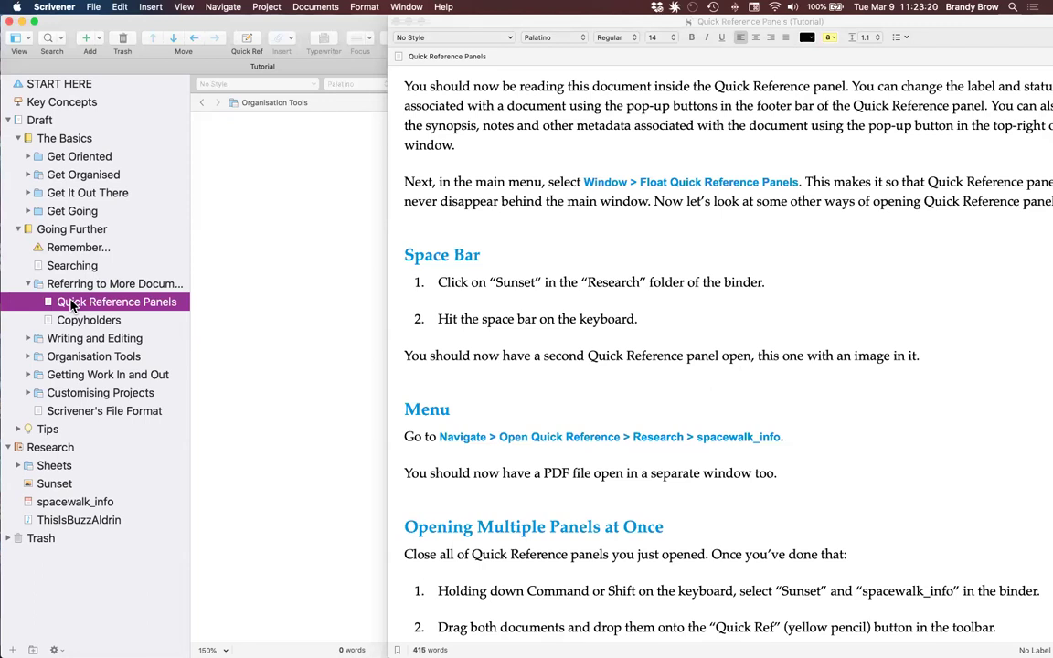
key(space)
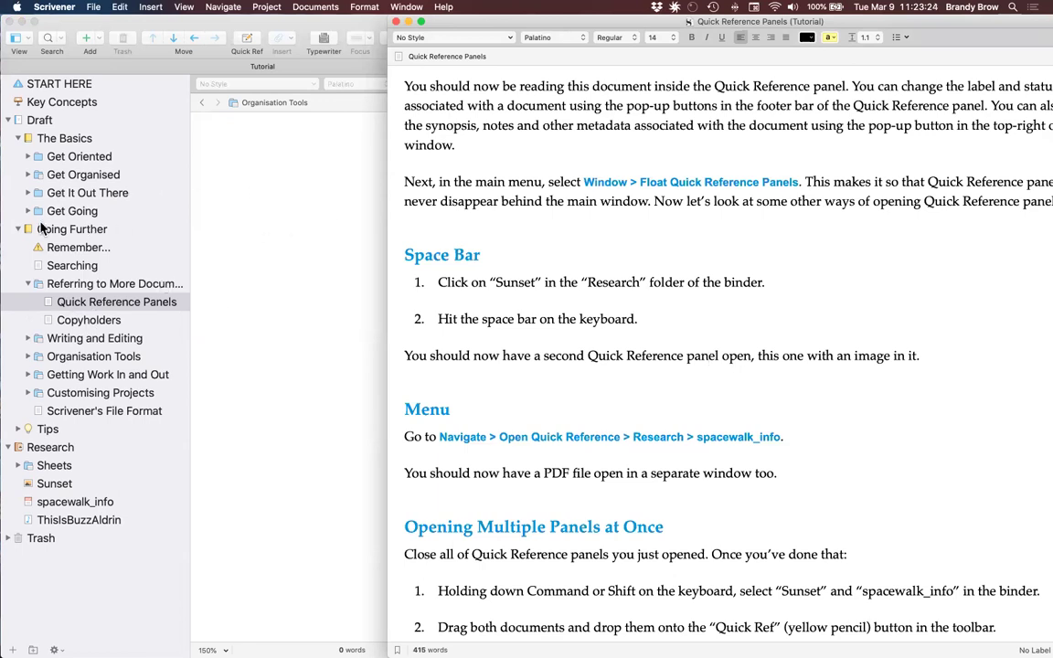
click(77, 412)
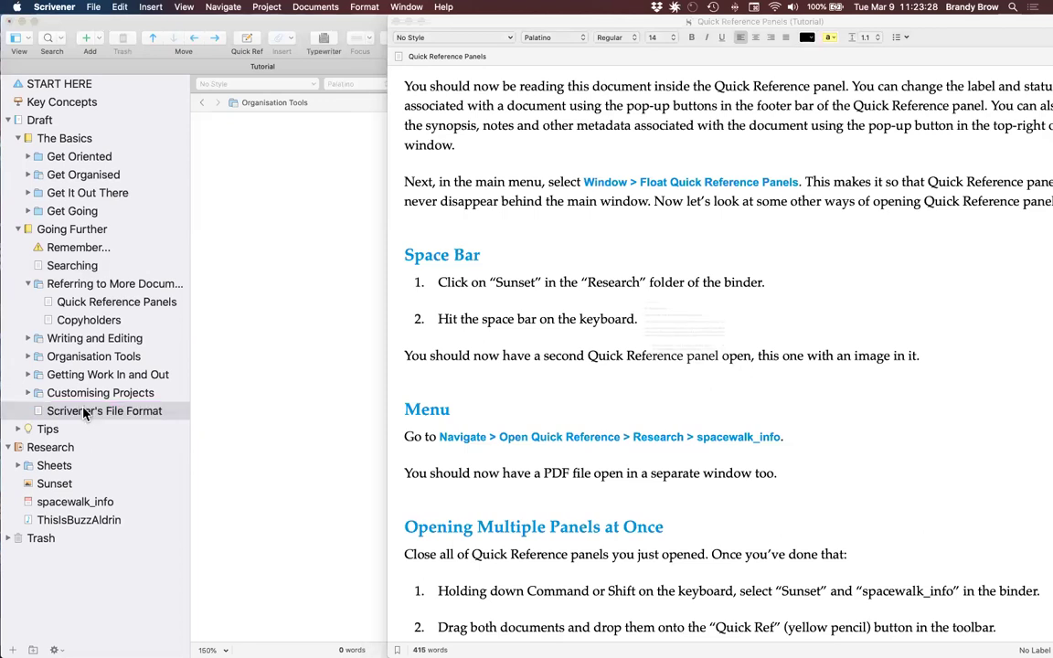
key(space)
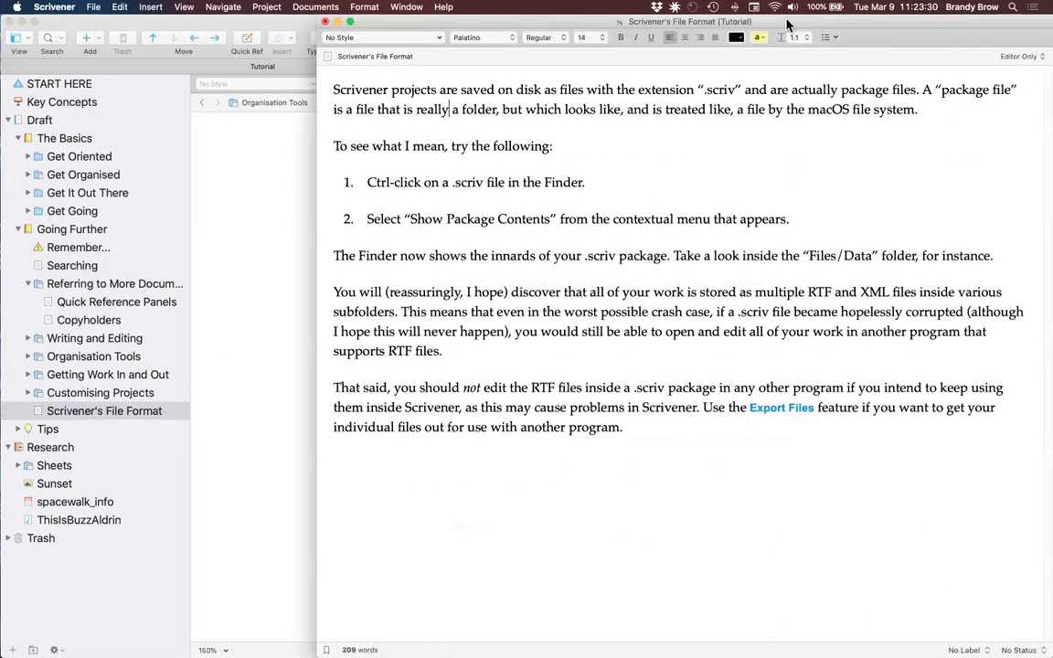
Rearrange the Quick Reference windows, show bookmarks, then close the Quick Reference Panels window
drag(787, 25, 581, 122)
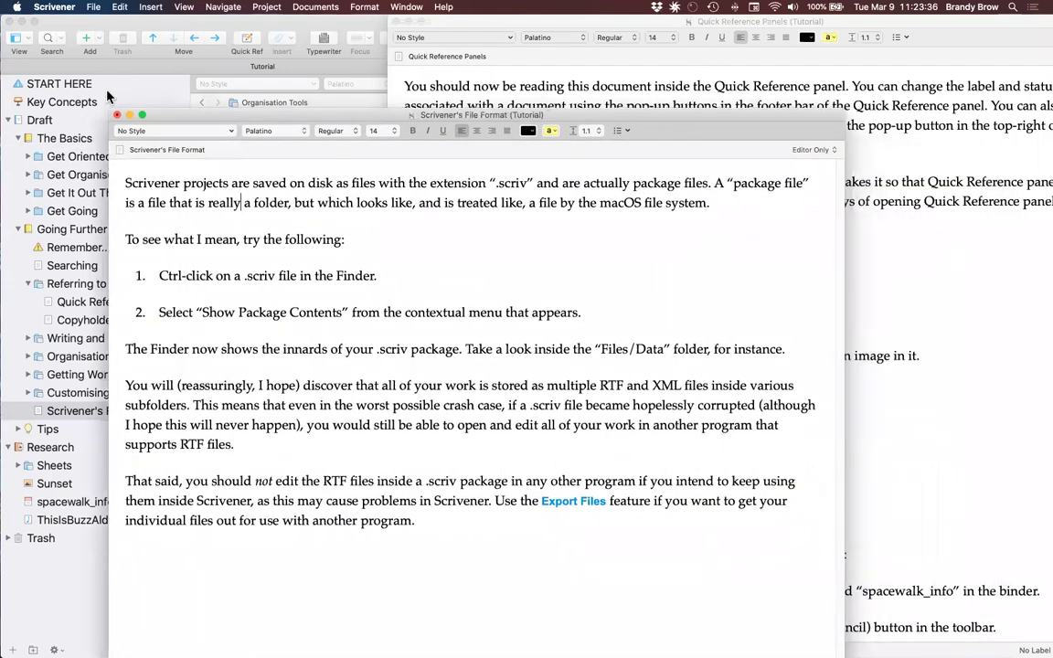
click(401, 29)
click(420, 21)
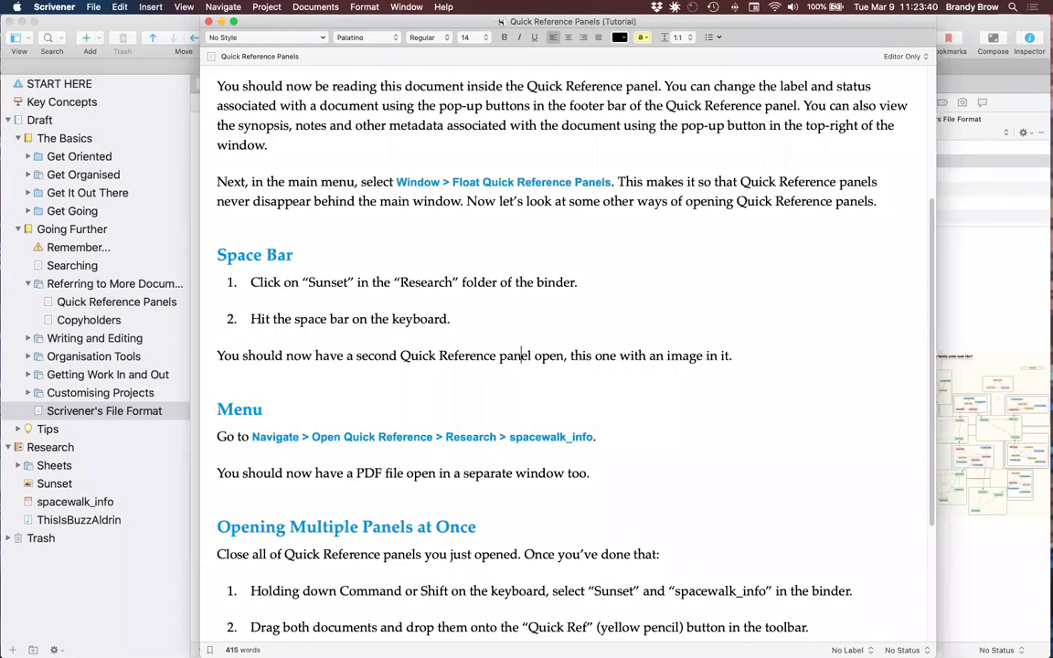
click(517, 356)
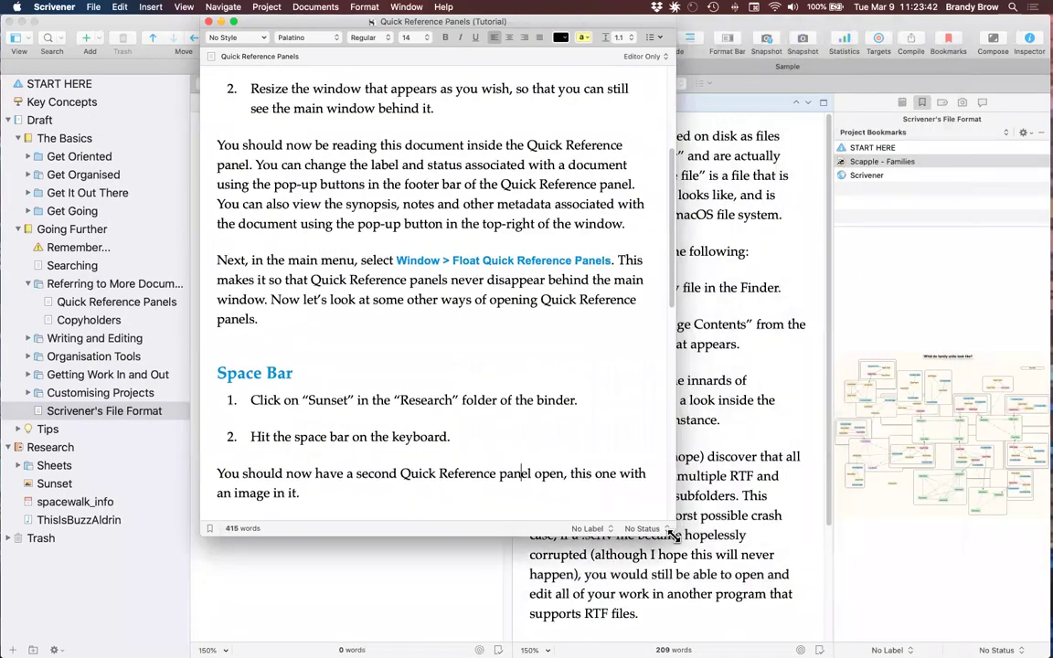
click(209, 532)
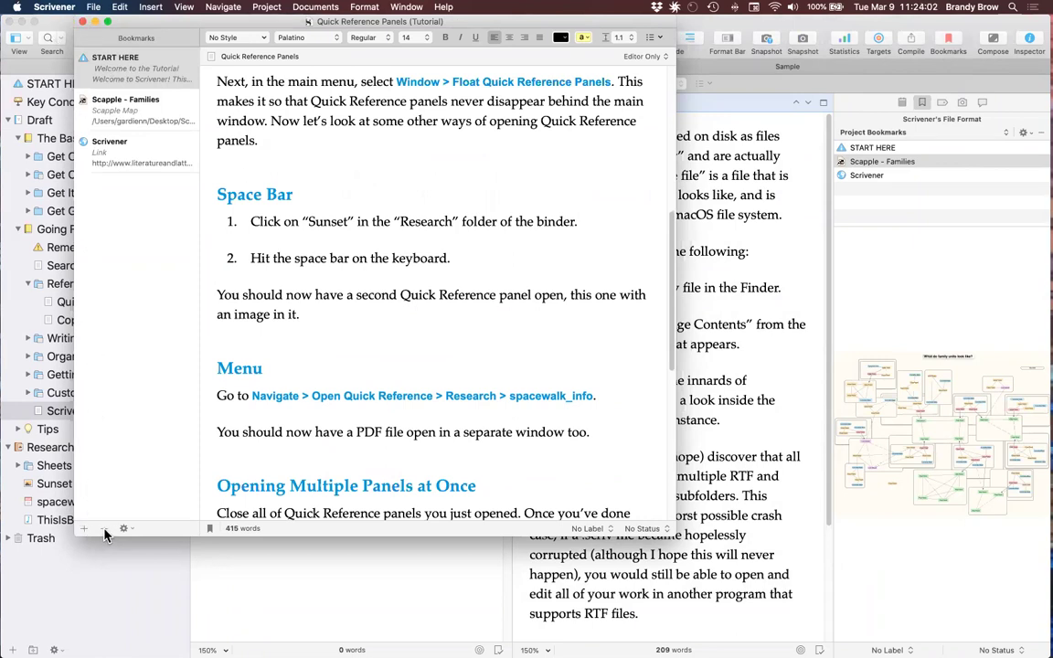
click(84, 22)
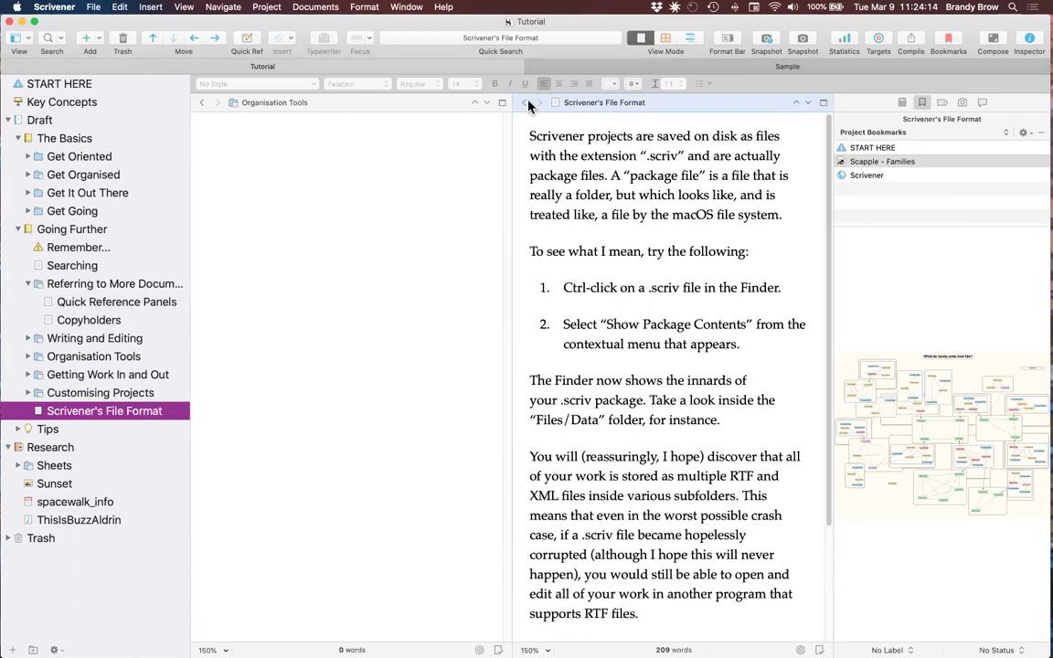
Remove the second editor pane and switch Scrivener's File Format to corkboard view
click(824, 103)
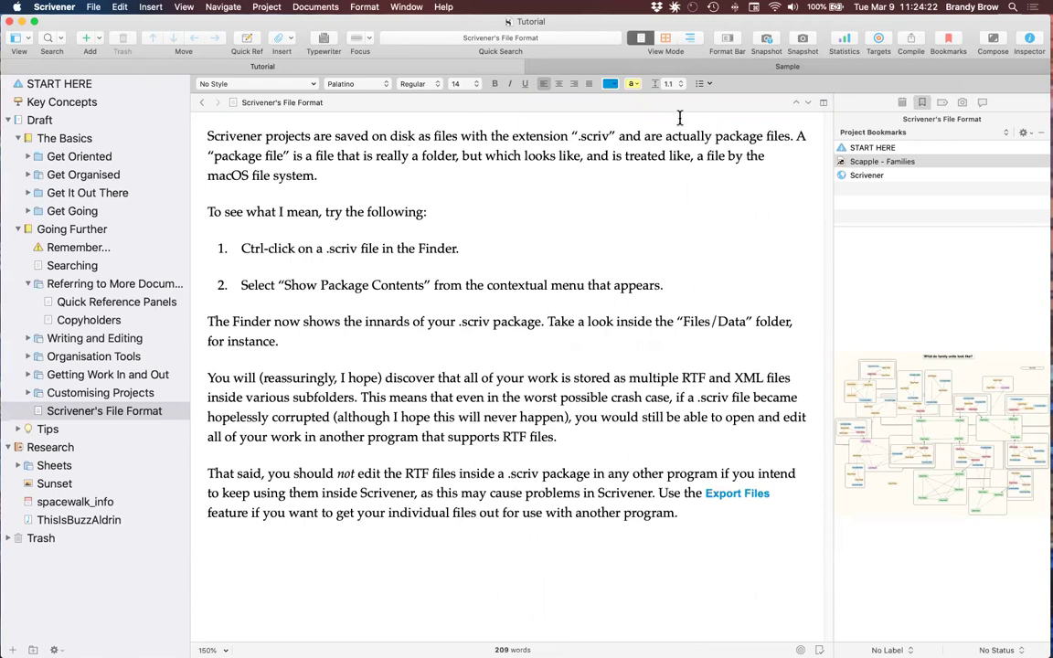
click(664, 38)
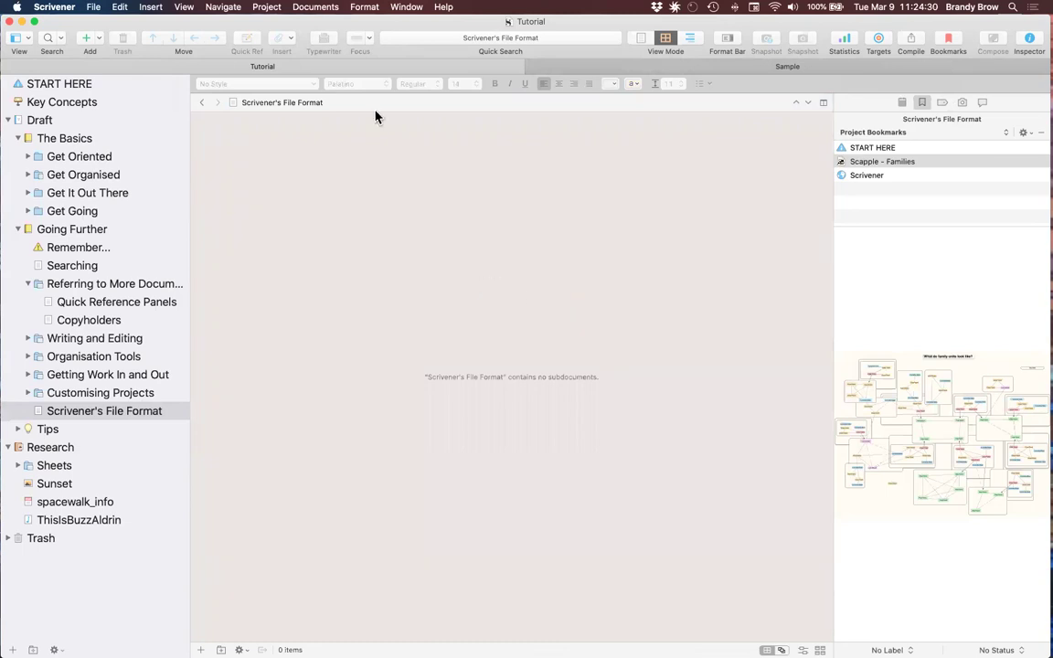
On The Basics corkboard, enter the synopsis 'type something' for the Get It Out There card
click(62, 141)
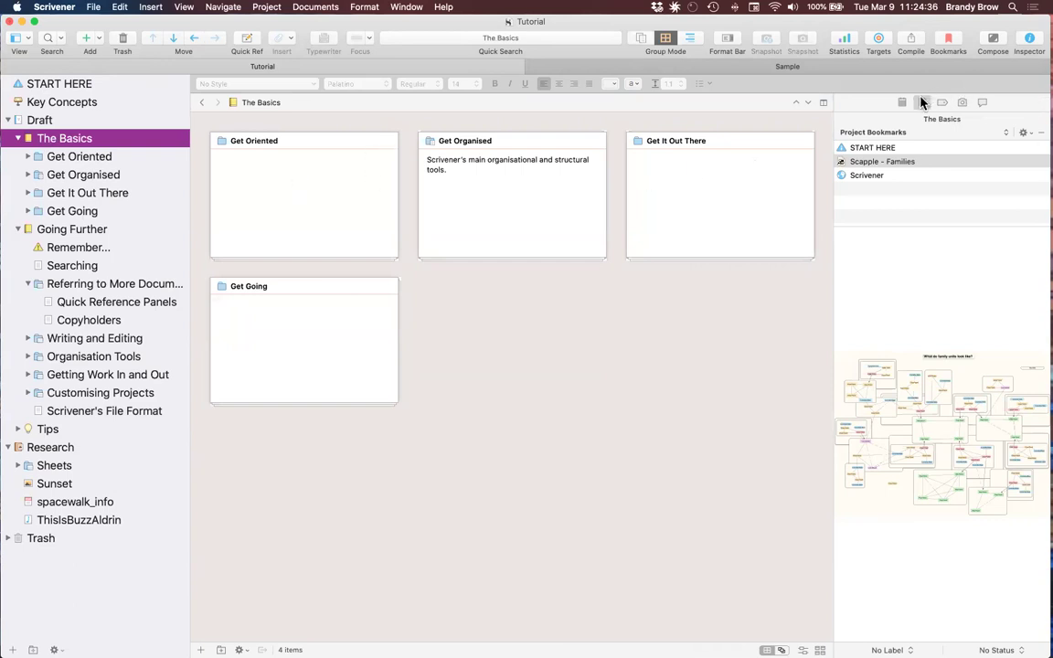
click(465, 160)
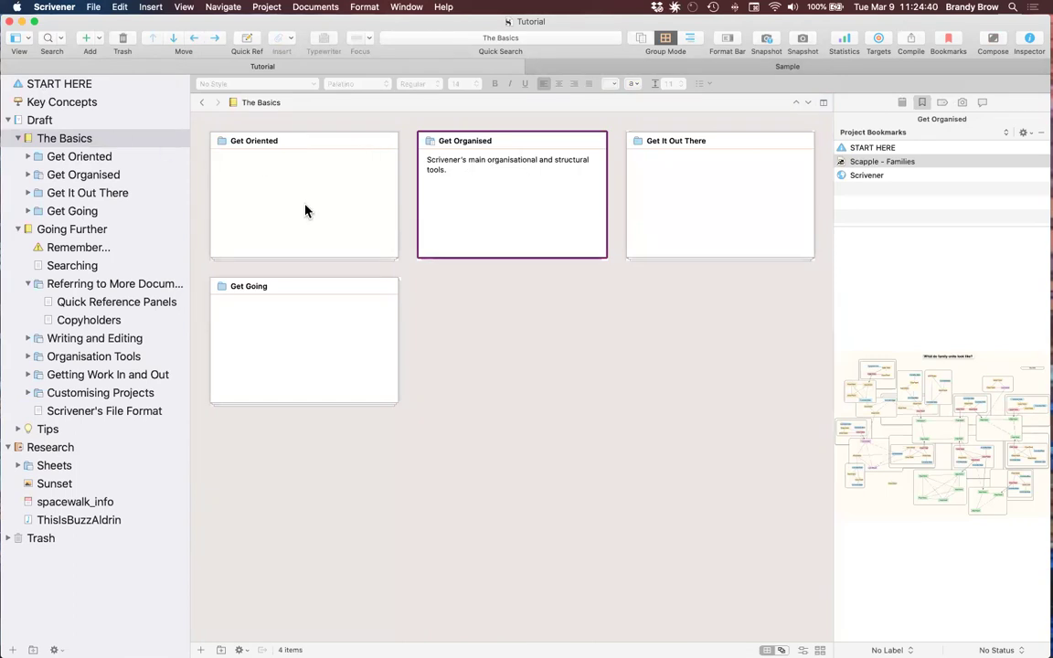
click(904, 104)
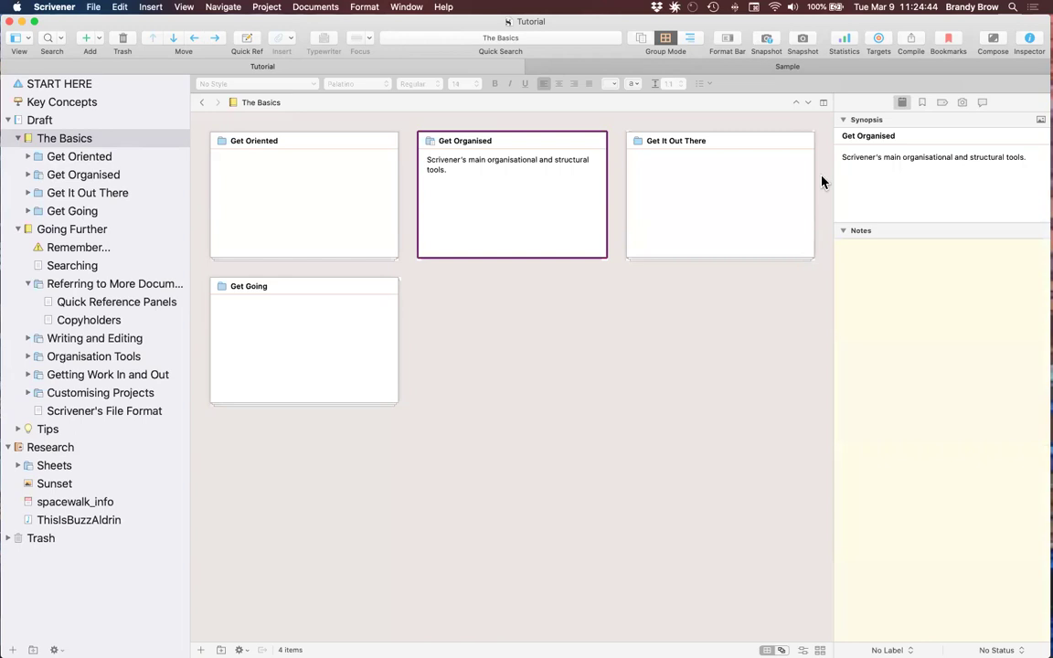
click(690, 191)
click(670, 168)
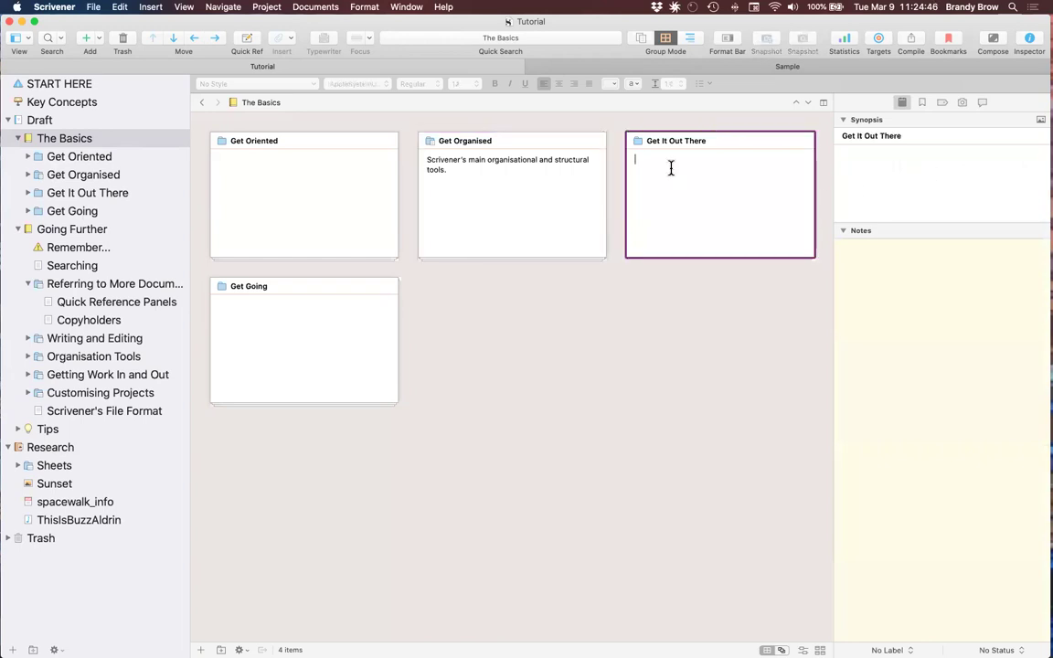
text(type something)
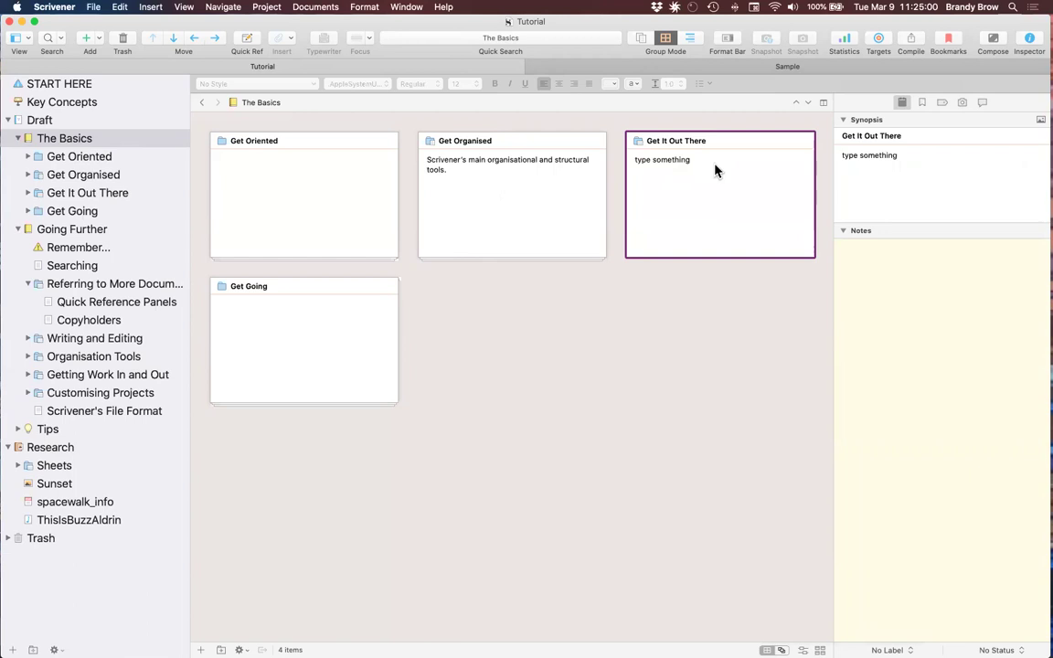
drag(716, 171, 390, 167)
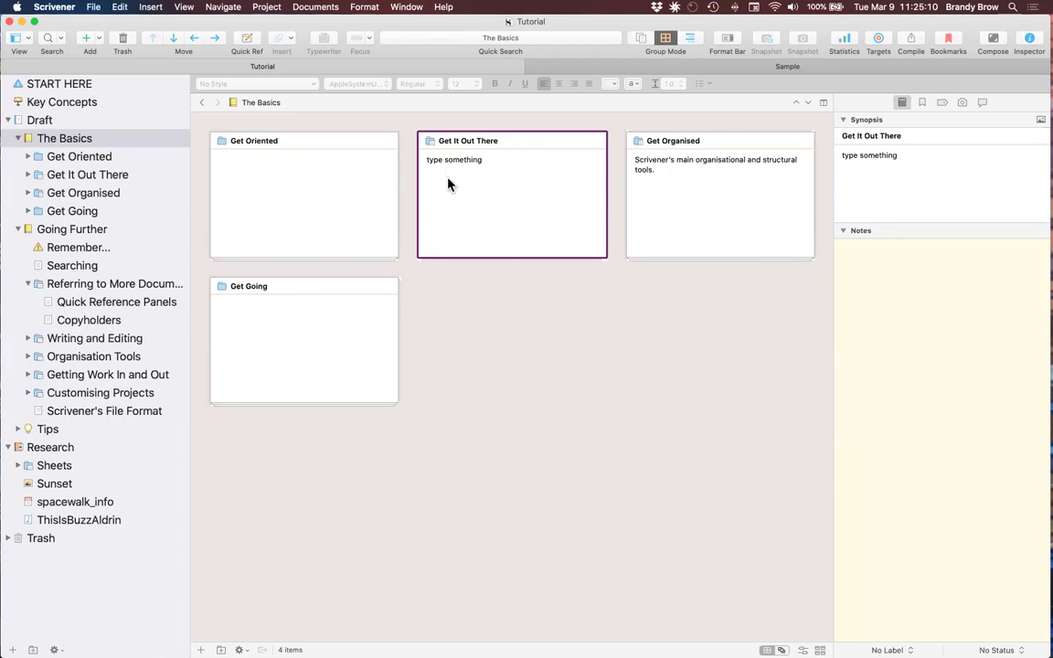
drag(484, 182, 738, 176)
drag(738, 177, 742, 178)
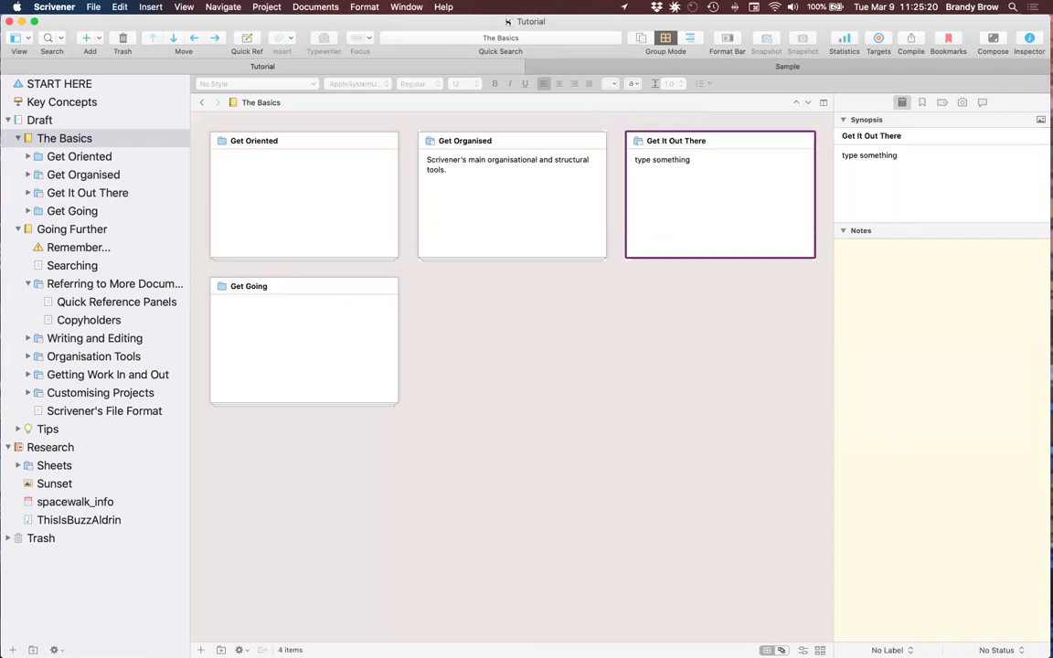
click(782, 650)
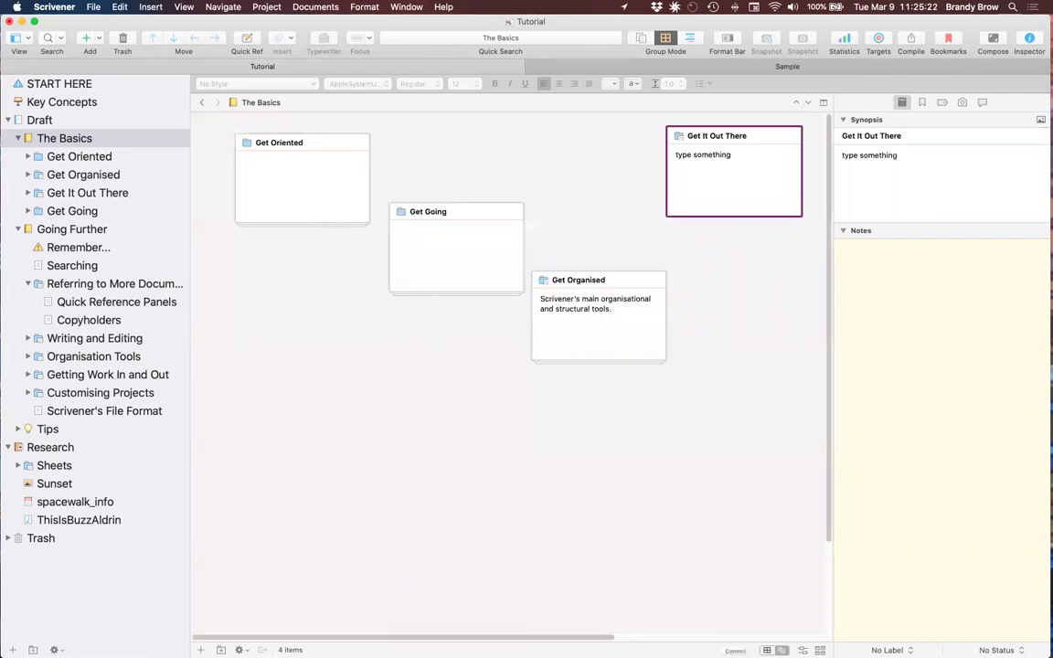
drag(739, 187, 308, 455)
drag(434, 263, 615, 597)
drag(320, 217, 786, 232)
drag(559, 320, 297, 179)
drag(767, 187, 606, 194)
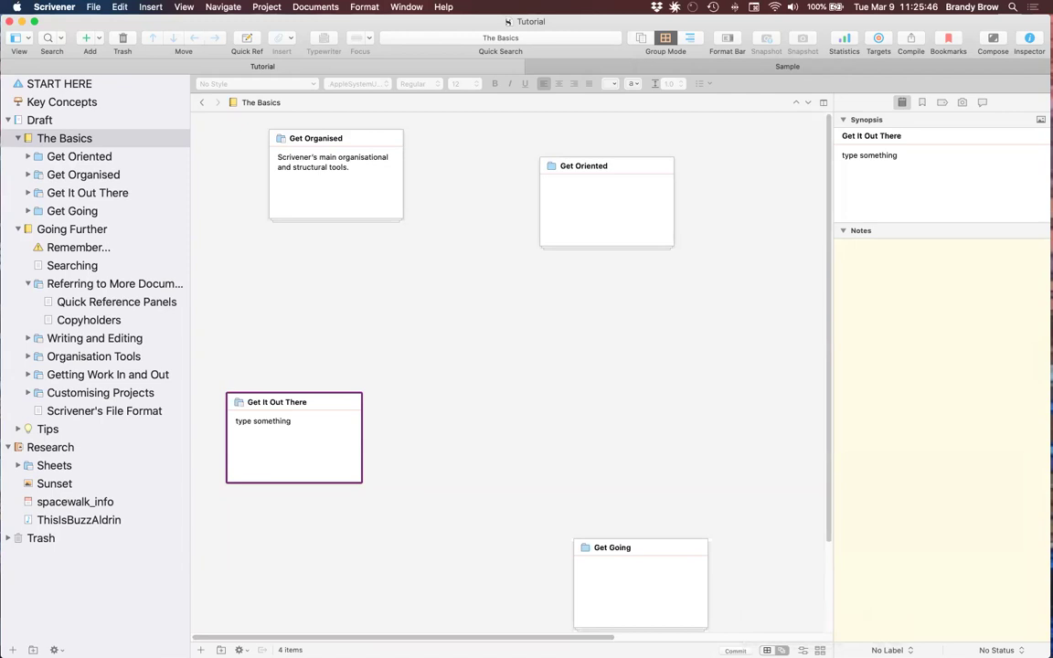
click(735, 651)
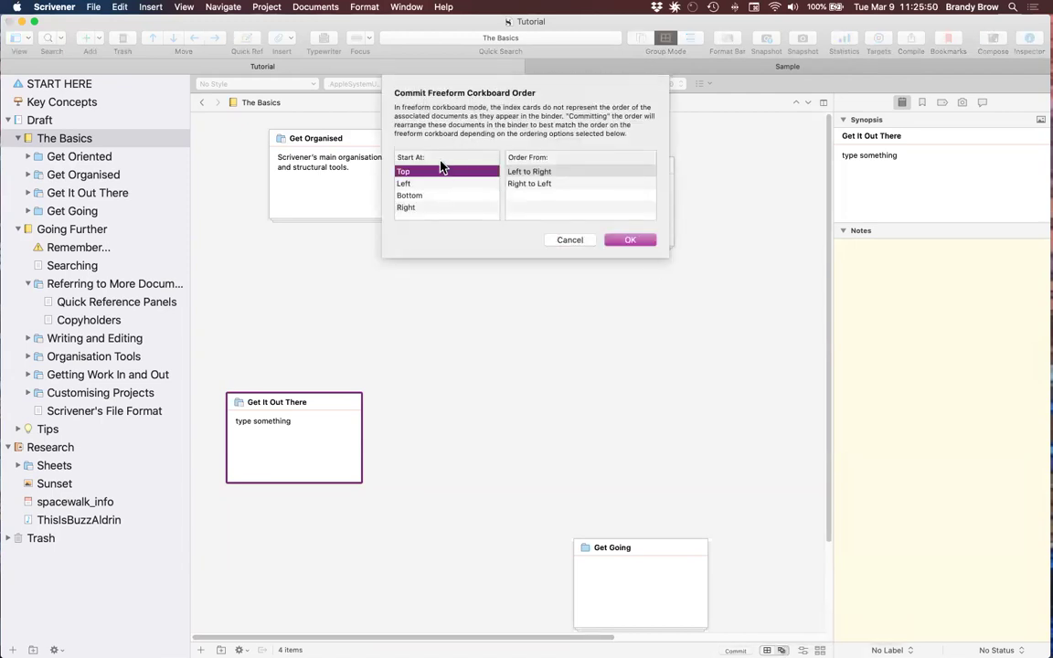
click(578, 241)
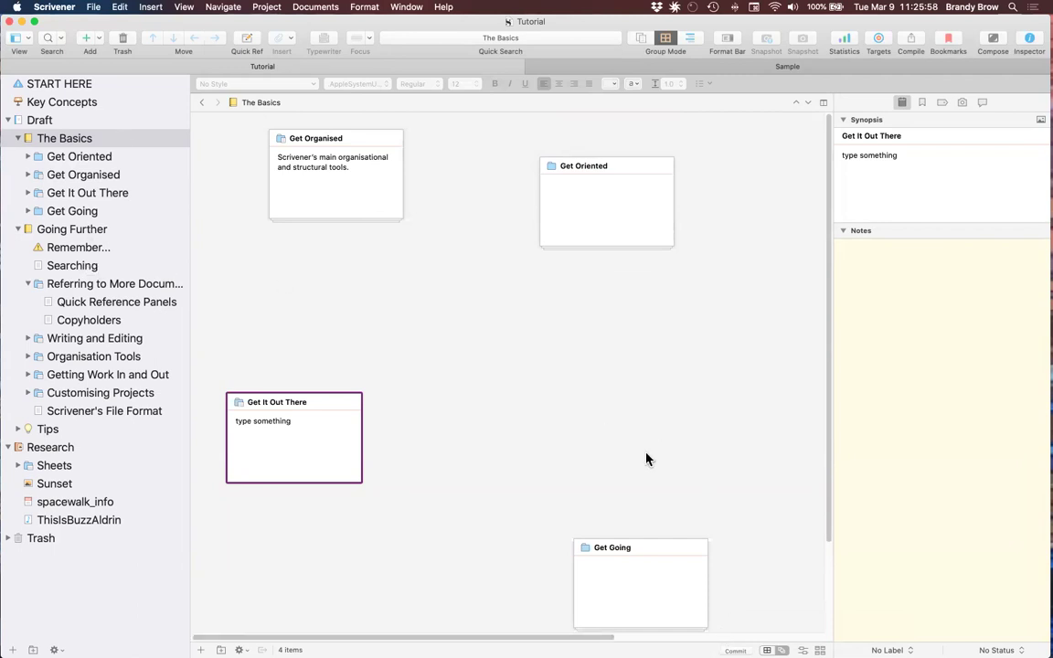
click(767, 650)
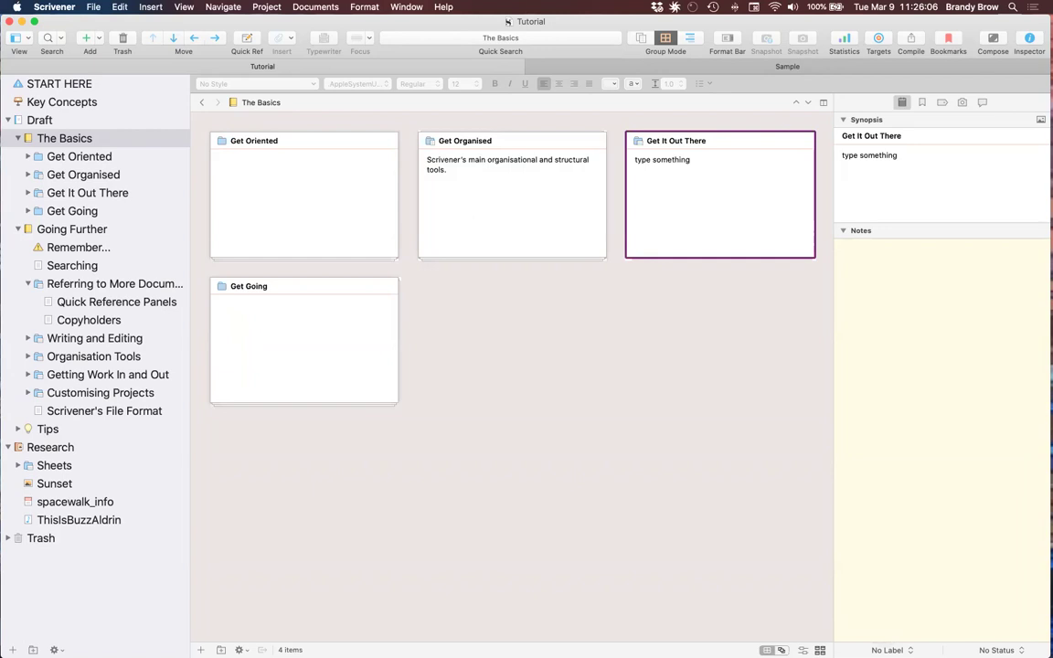
Lower the corkboard Spacing setting slightly so The Basics cards sit closer together
click(820, 650)
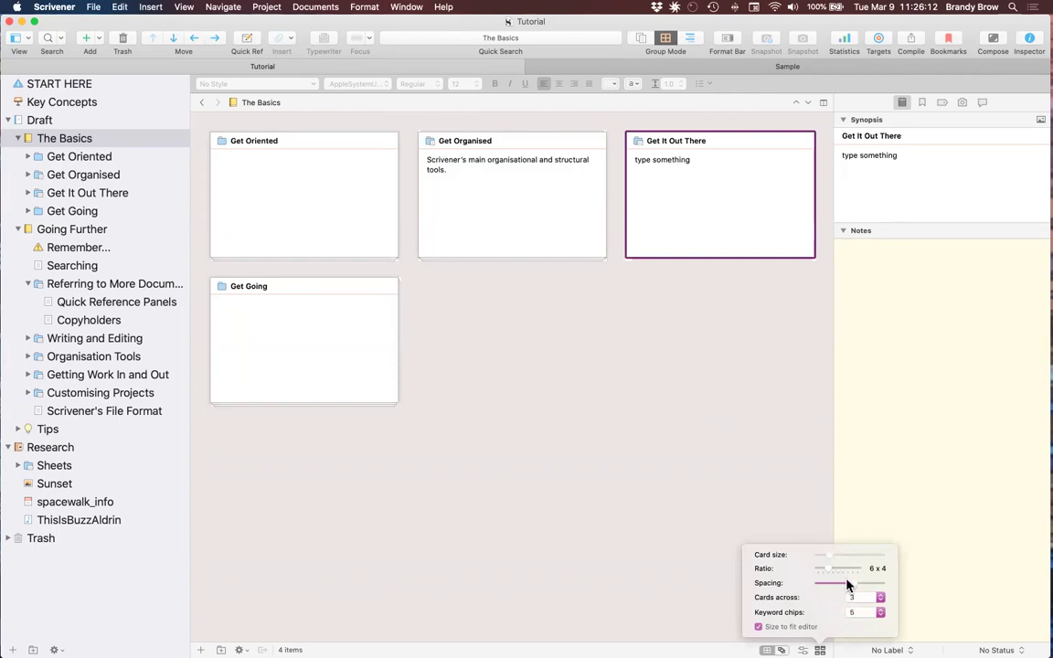
drag(847, 585, 841, 585)
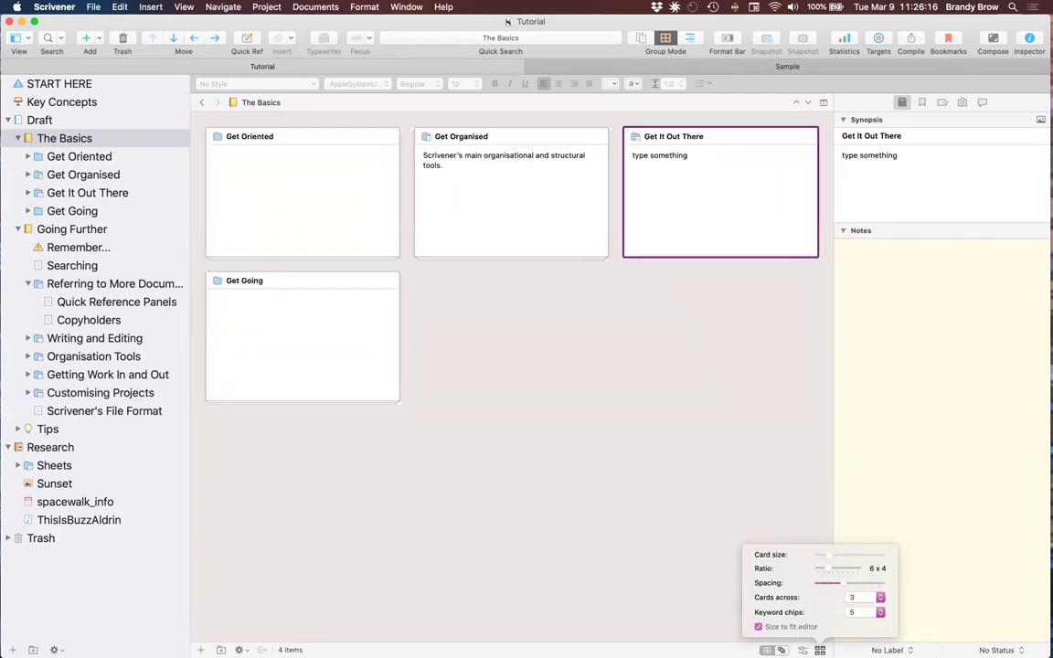
click(64, 137)
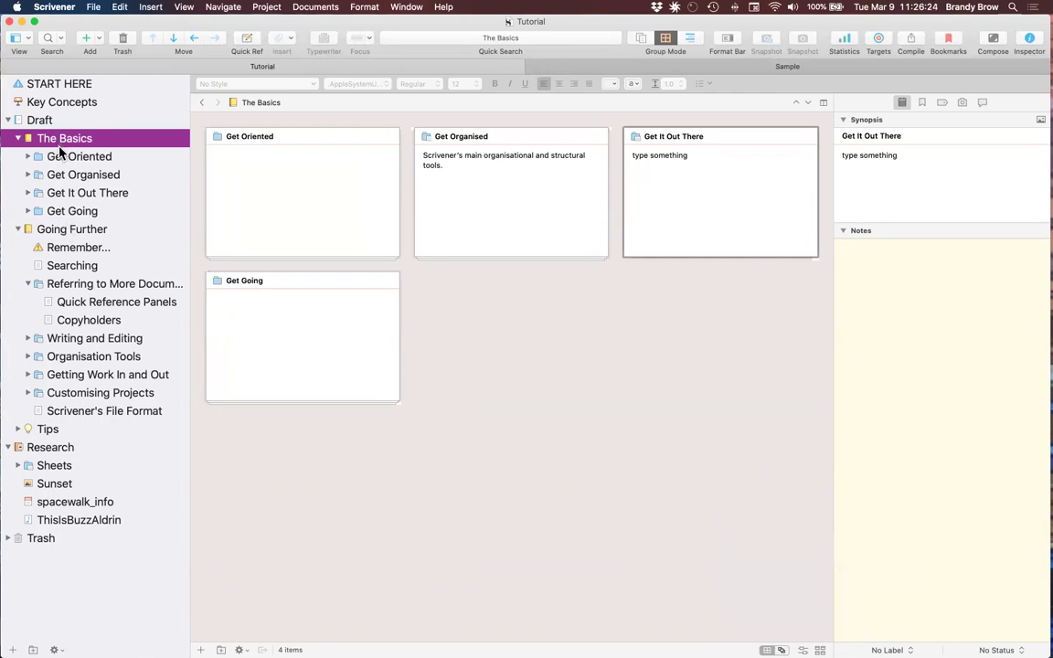
Add Get Oriented, Get Organised and Get It Out There to The Basics selection, shrink cards, stack groups in columns
super+click(60, 156)
super+click(62, 176)
super+click(71, 195)
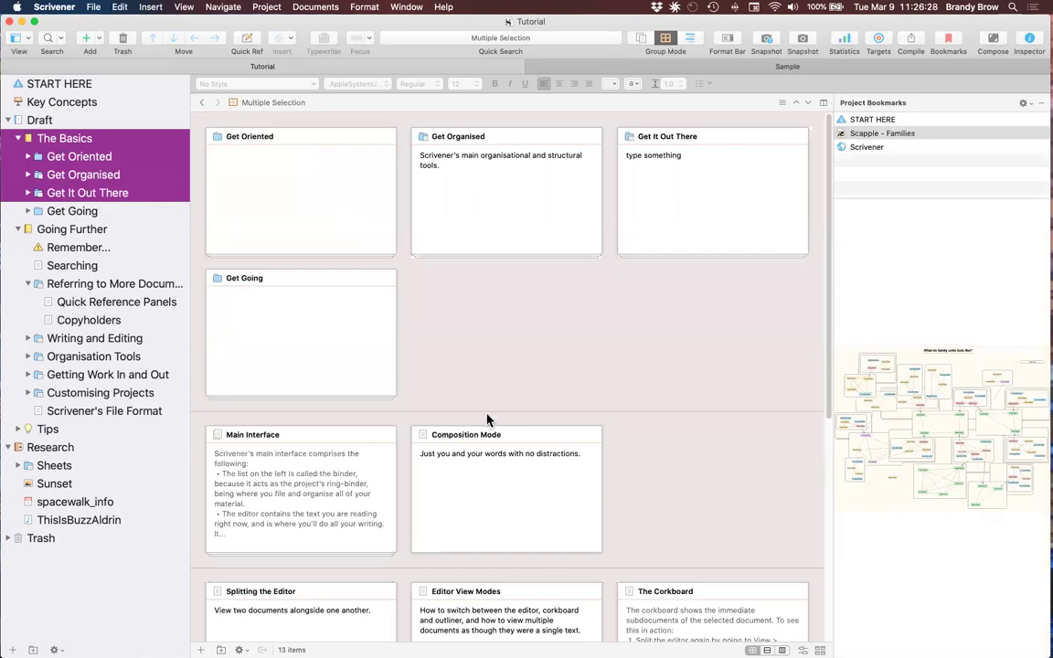
scroll(311, 289, down, 5)
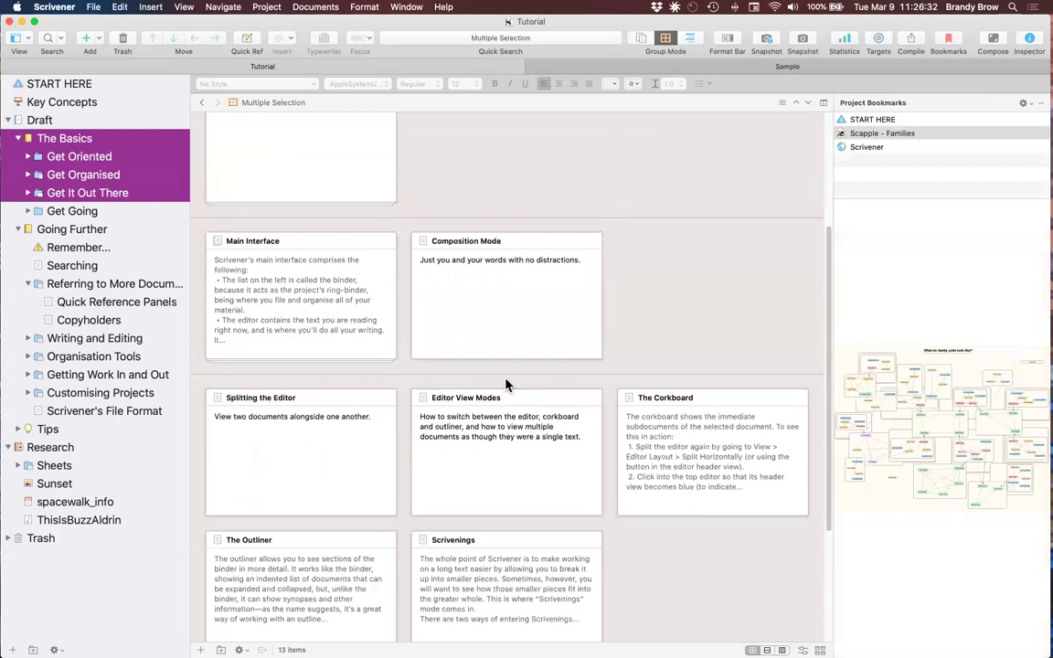
scroll(454, 339, down, 3)
scroll(468, 430, down, 2)
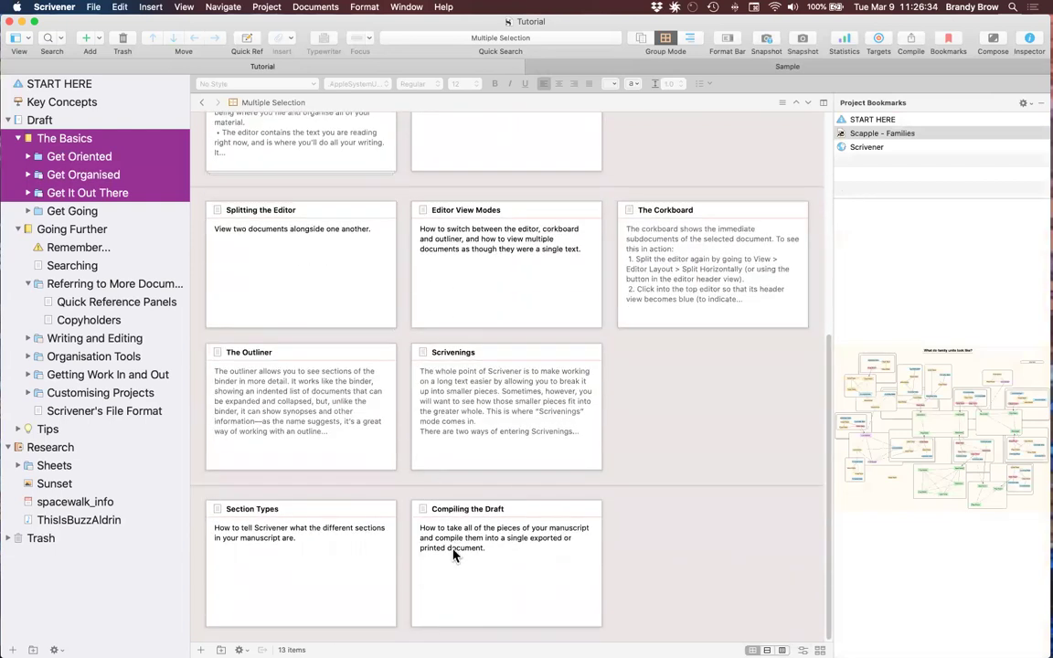
scroll(448, 521, up, 10)
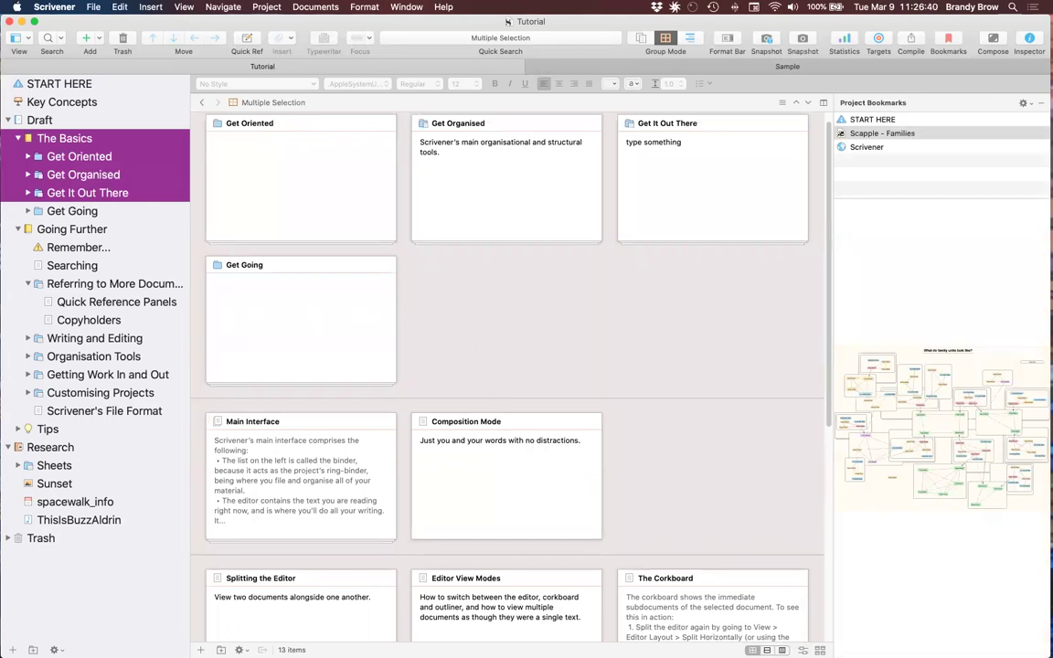
key(super+minus)
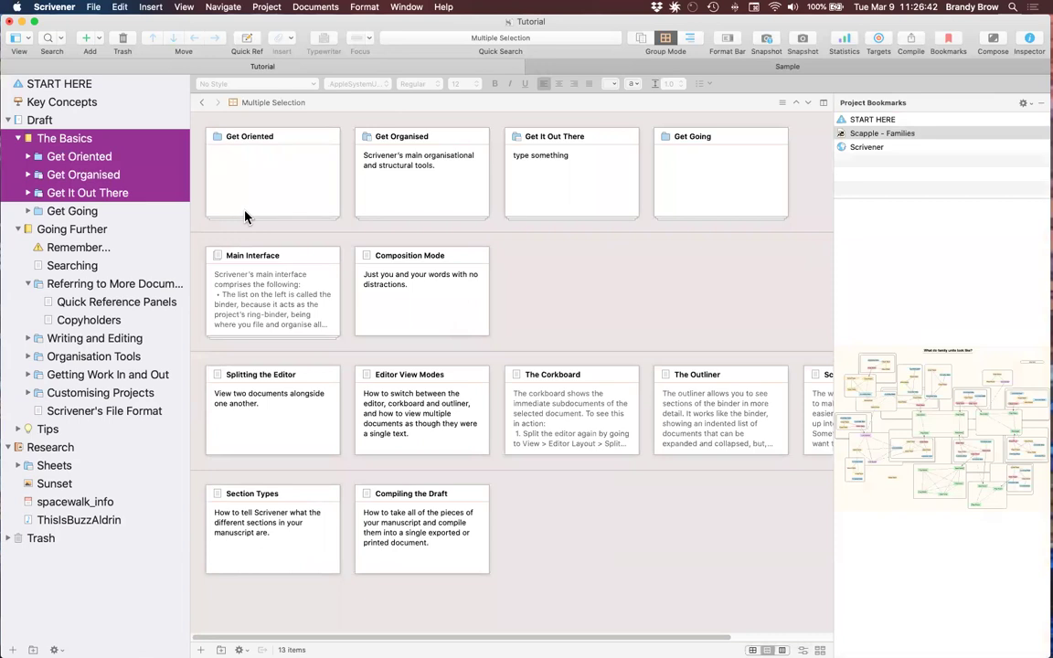
click(767, 650)
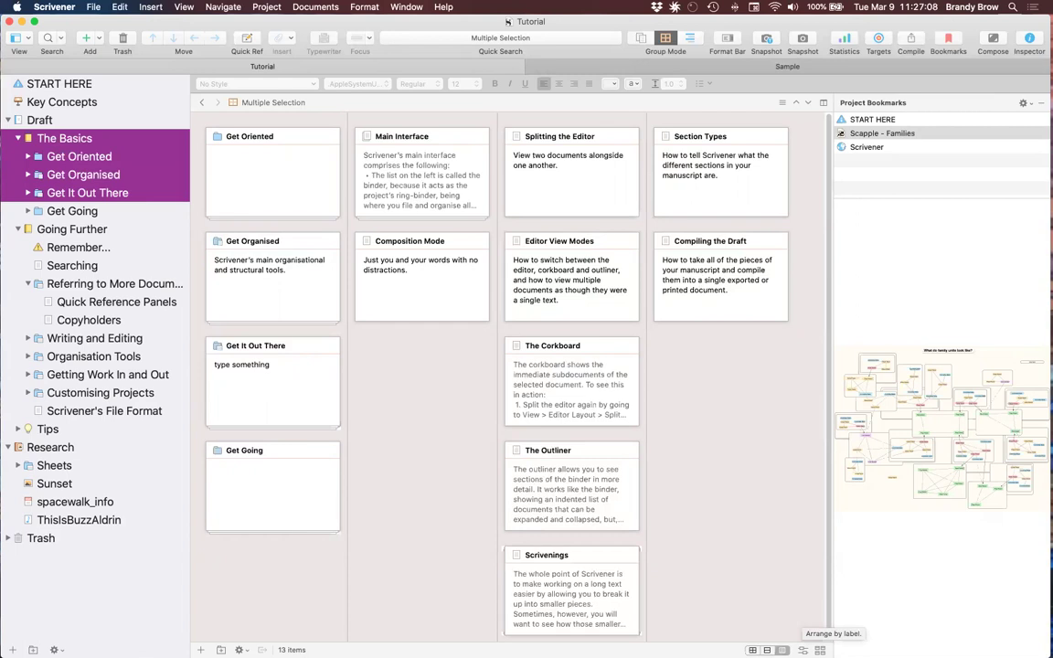
Arrange the selected Basics corkboard cards by label
click(782, 650)
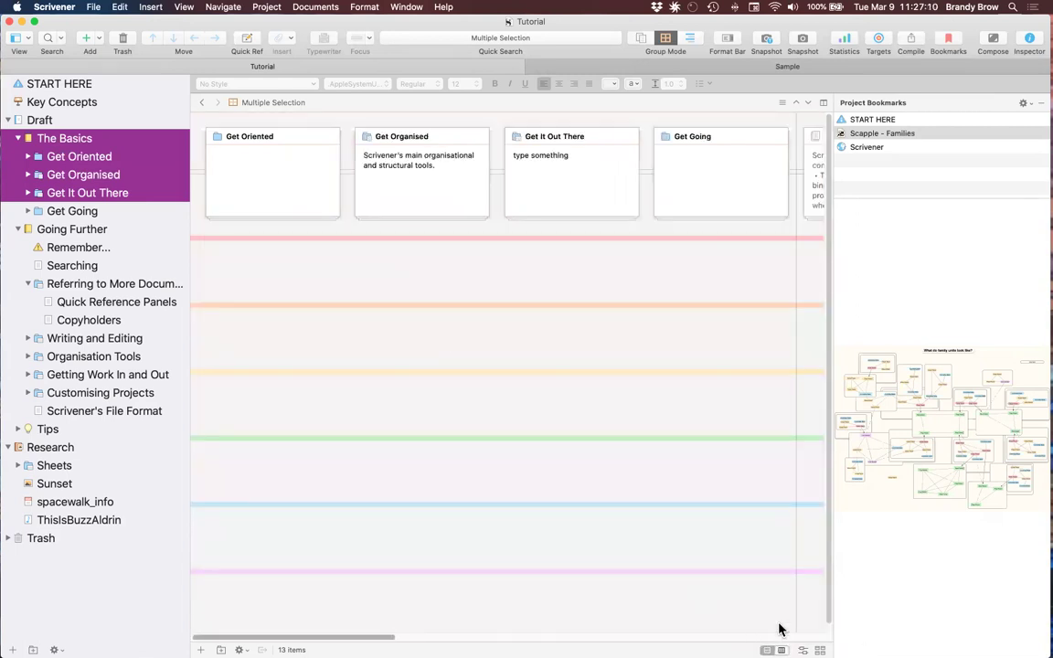
scroll(395, 256, down, 1)
scroll(391, 266, up, 1)
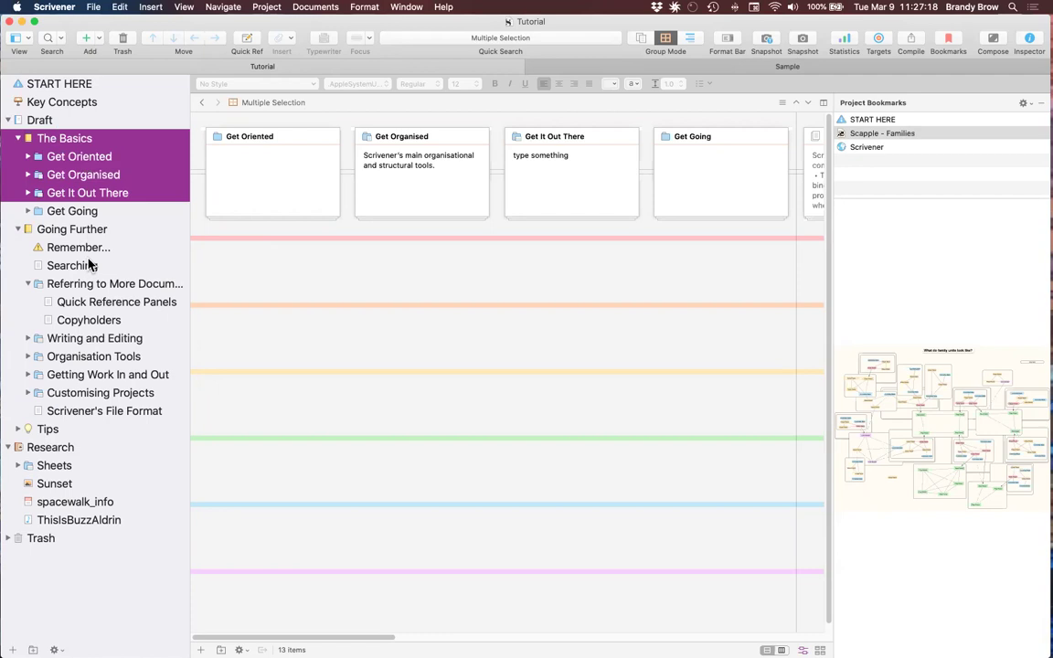
Dismiss The Basics context menu unused and open the Searching document
right_click(152, 156)
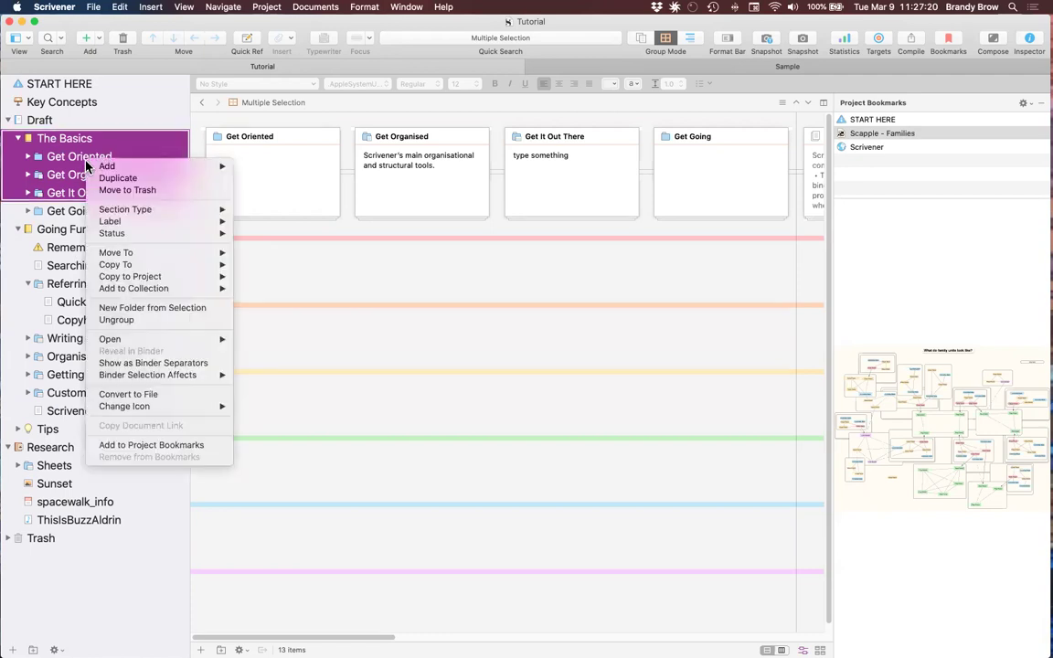
right_click(82, 153)
click(53, 279)
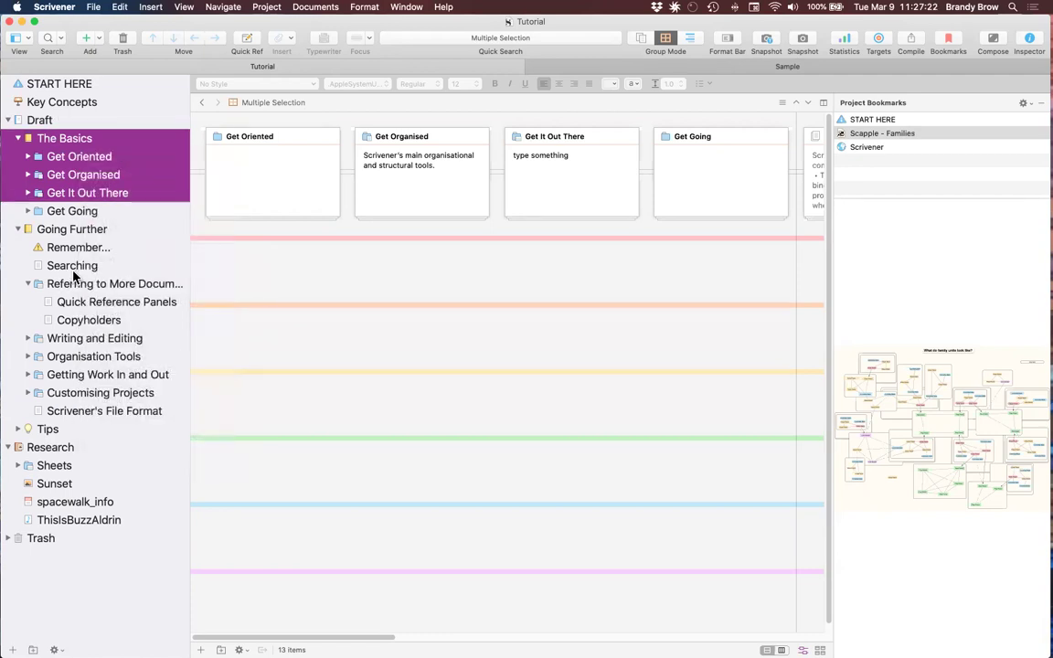
click(71, 267)
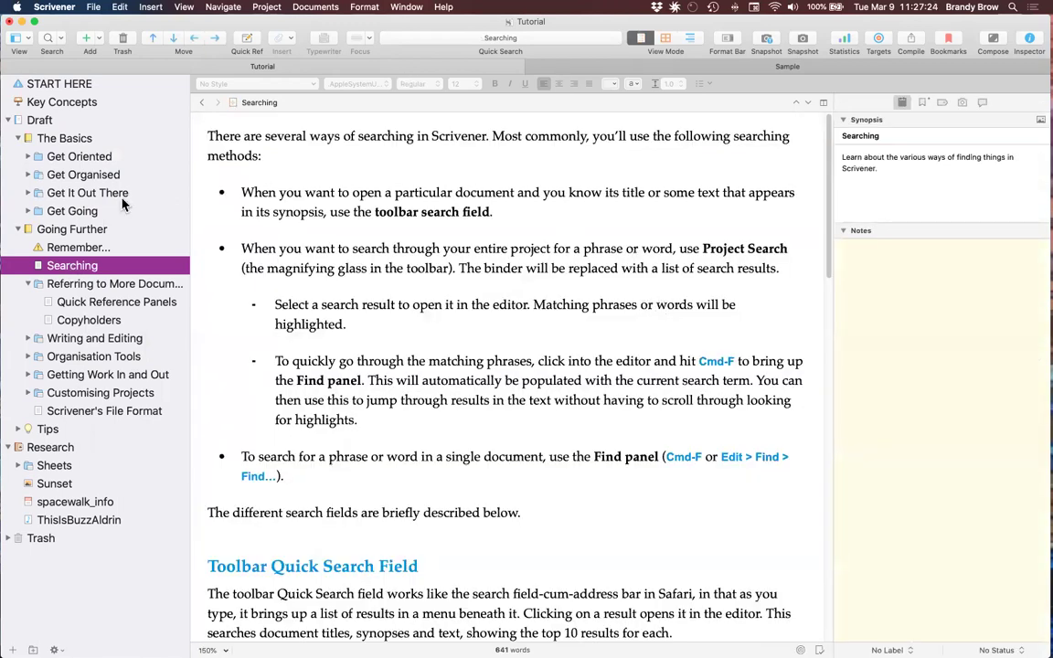
Leave Searching without a label and show the Going Further folder's eight index cards
right_click(83, 270)
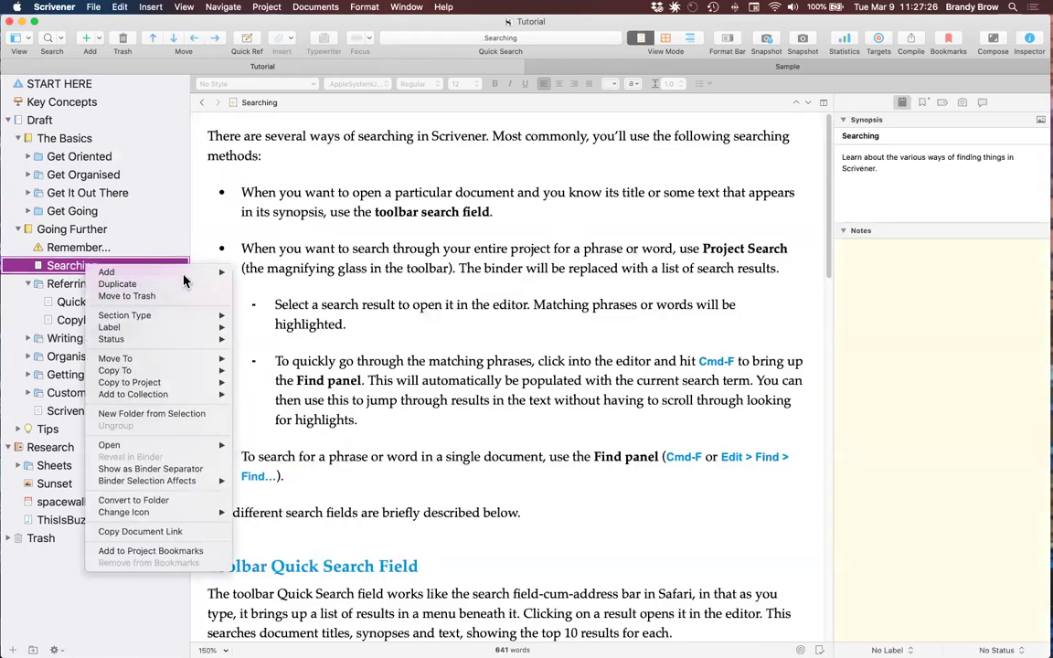
mouse_move(187, 329)
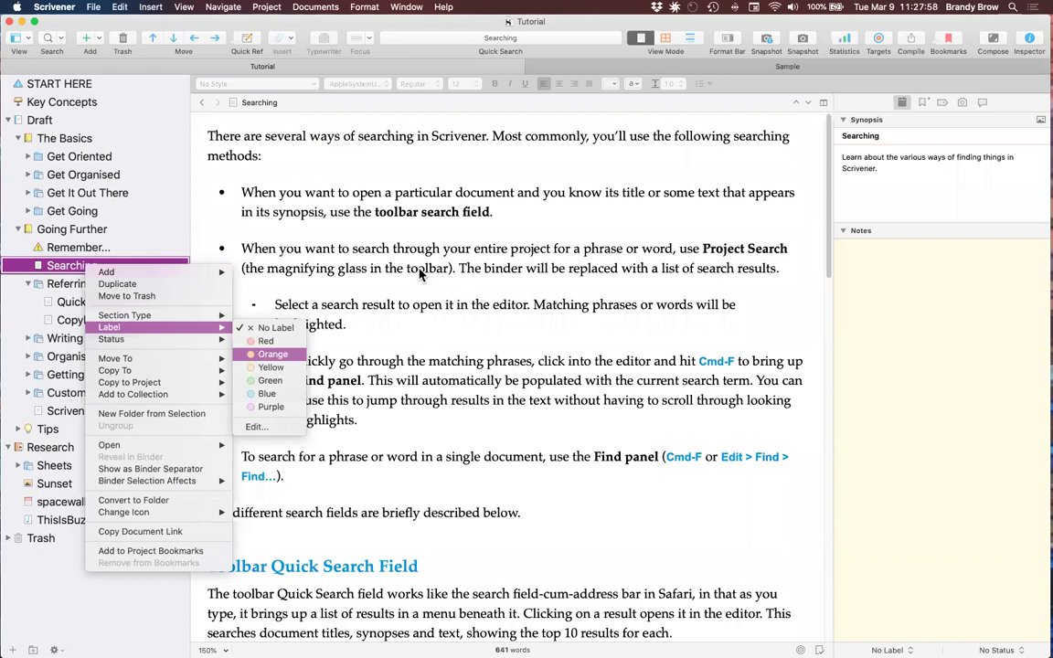
click(75, 235)
click(75, 231)
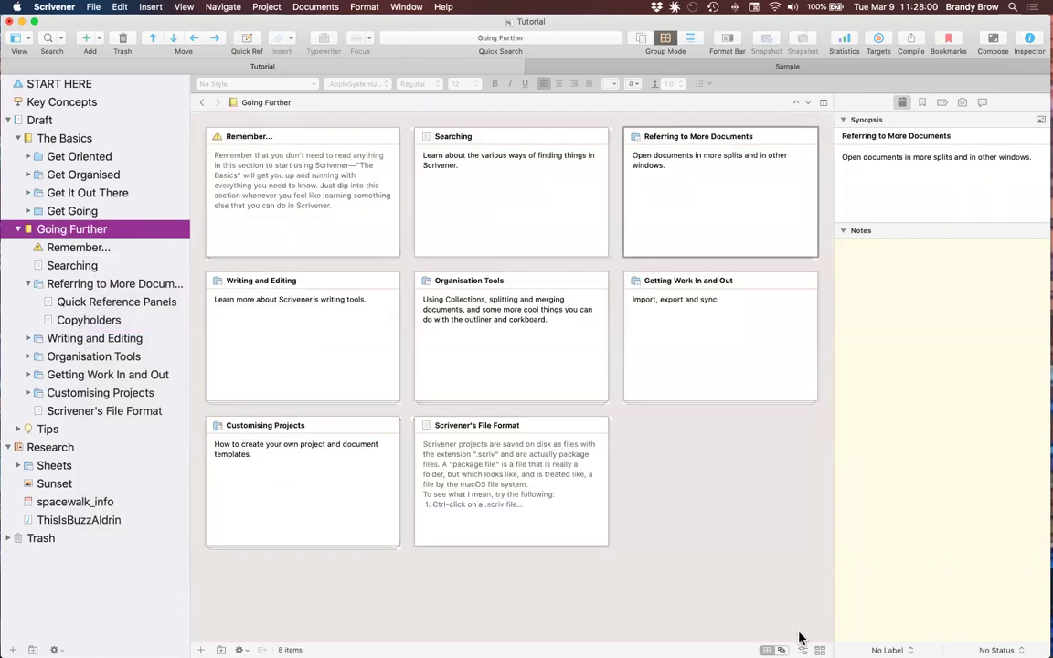
Arrange the Going Further cards by label, with the label lanes as vertical columns
click(780, 650)
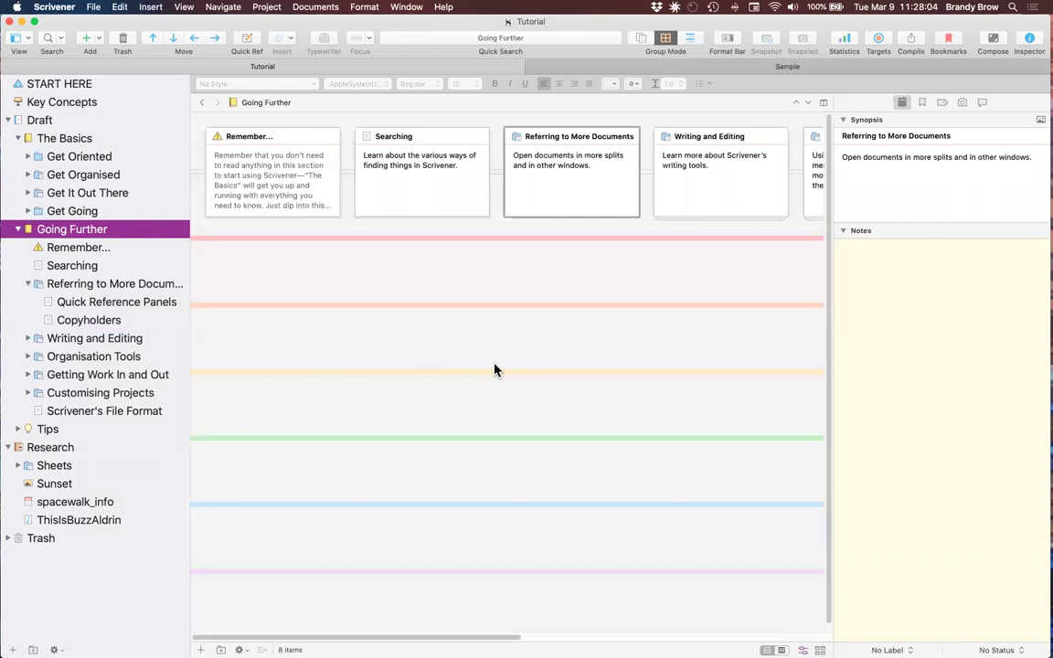
scroll(281, 232, down, 1)
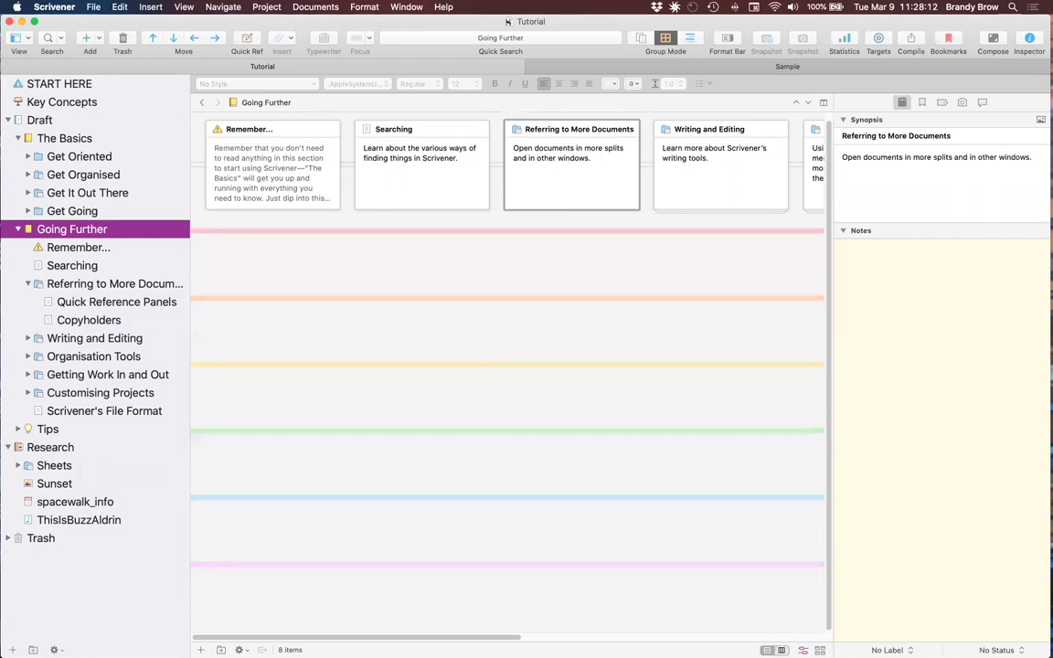
click(803, 650)
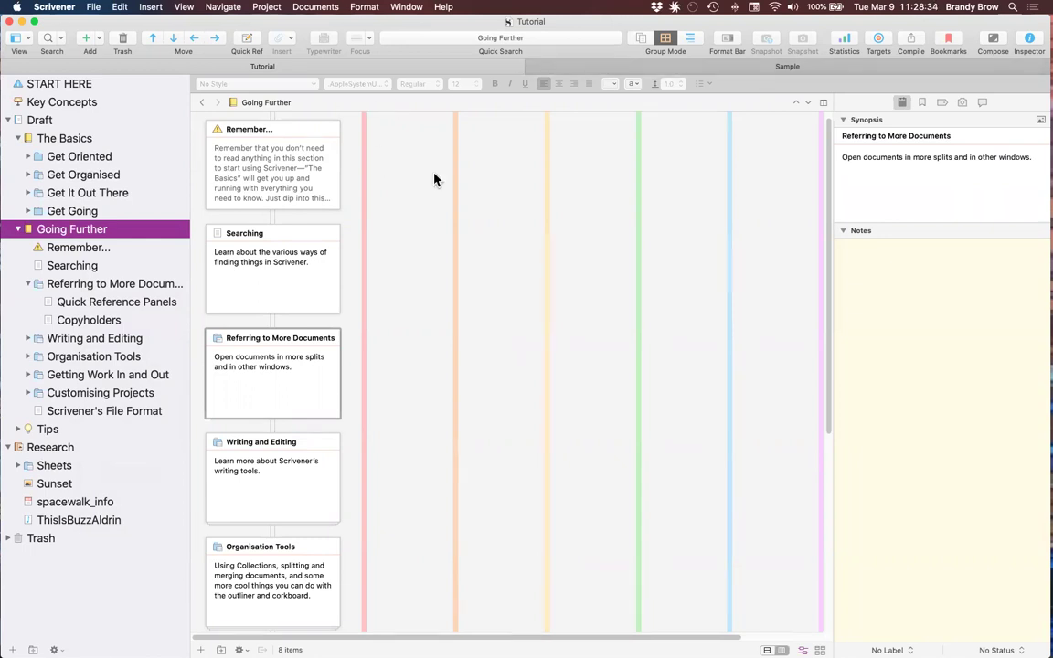
click(94, 7)
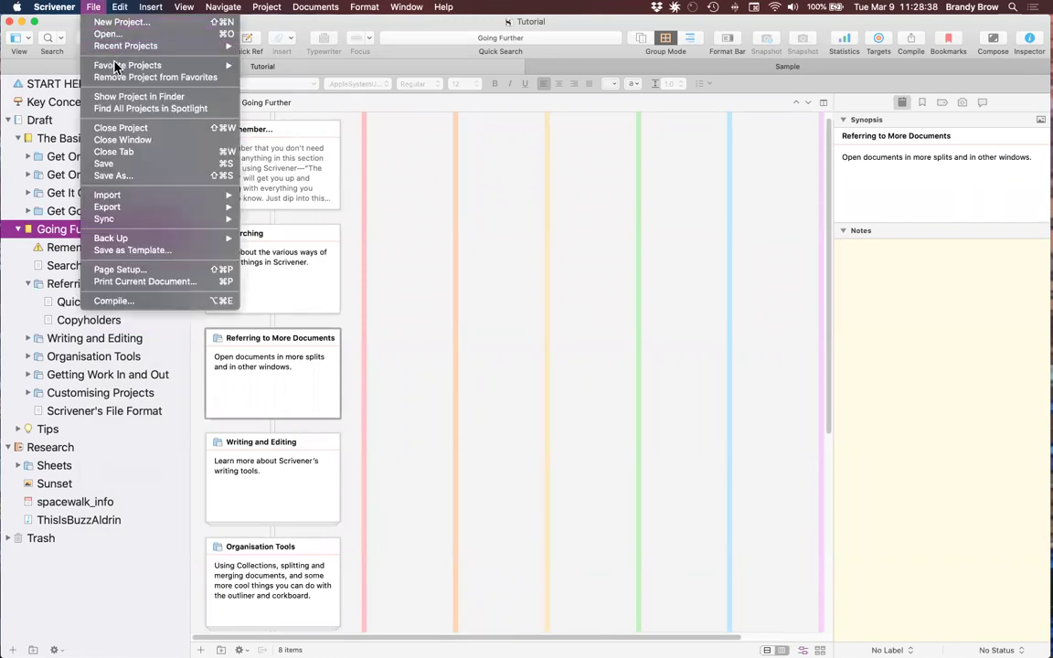
Open the favourite project SUBMISSIONS LOG — Body of Work from the File menu
mouse_move(117, 68)
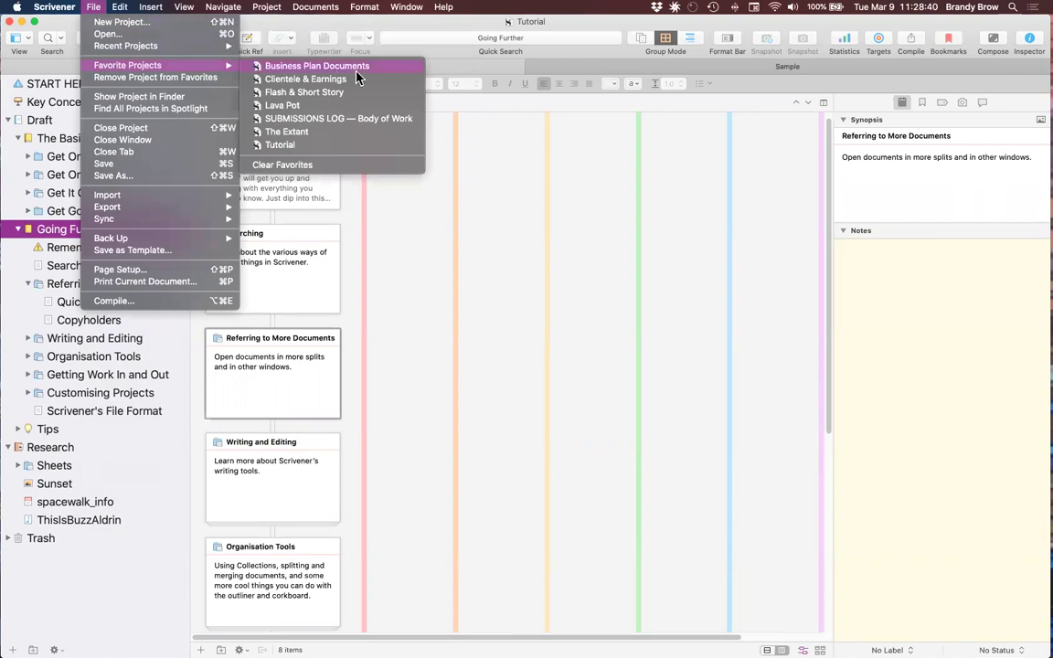
click(331, 122)
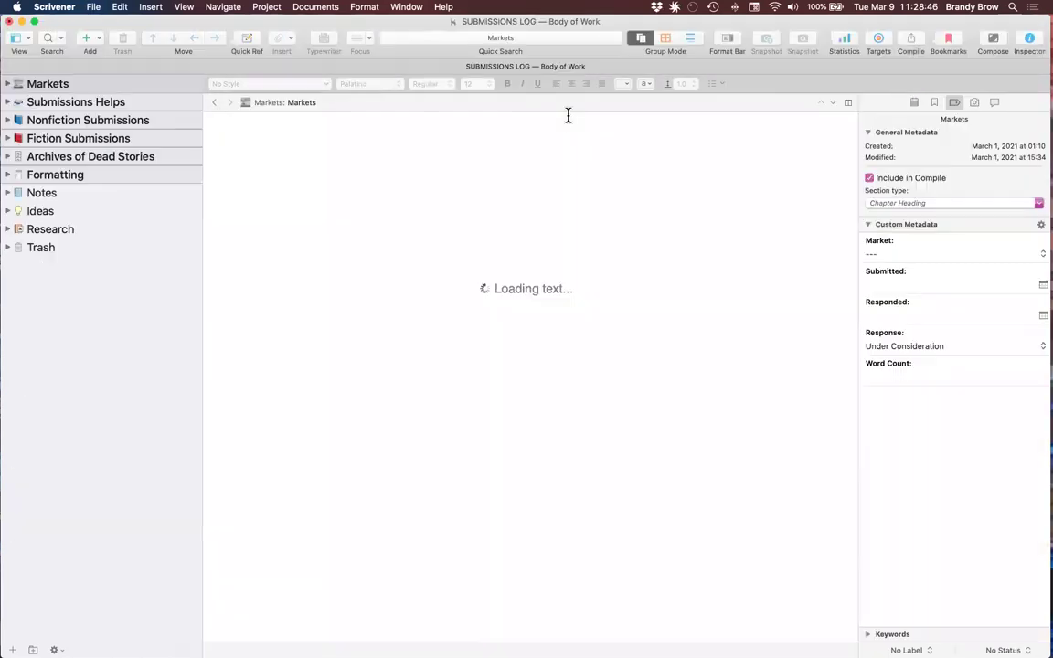
click(405, 8)
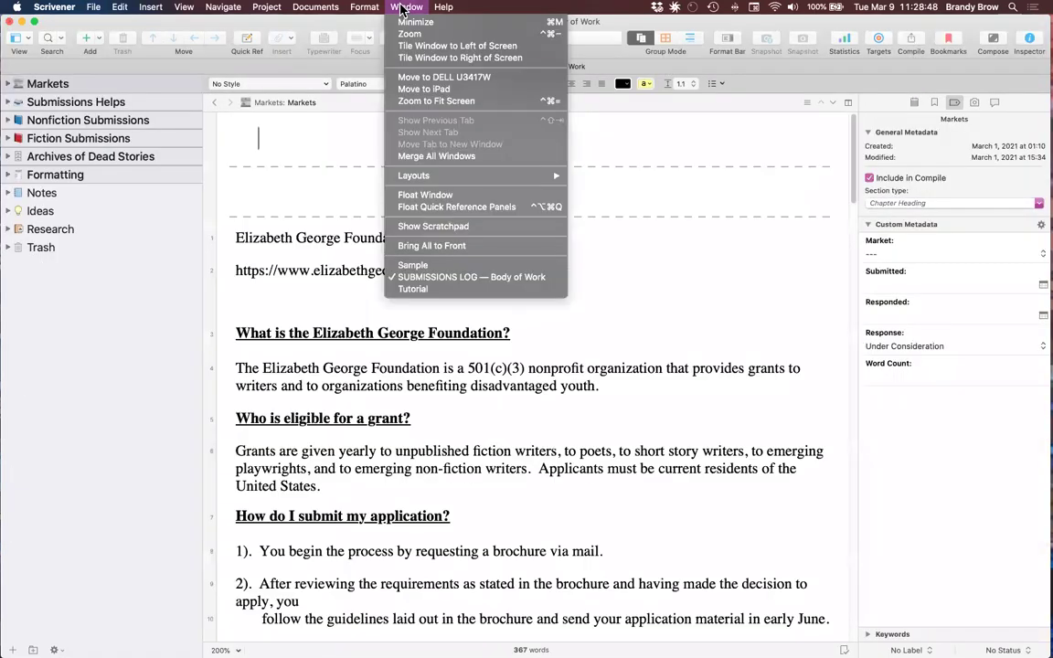
Merge all windows into tabs, close the Sample project, and return to SUBMISSIONS LOG
click(435, 157)
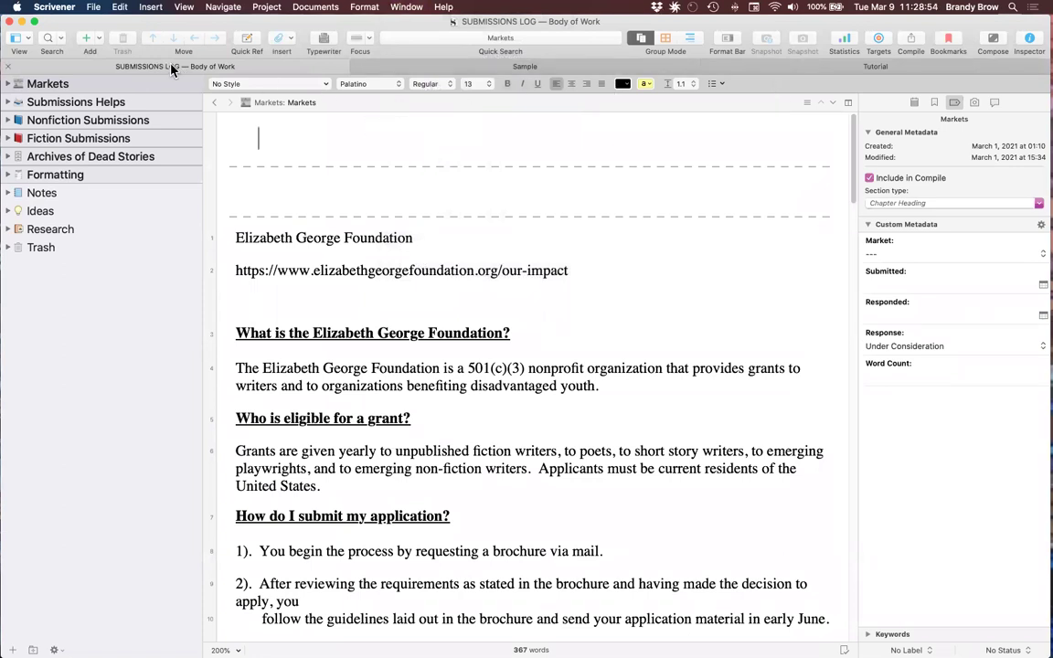
click(448, 66)
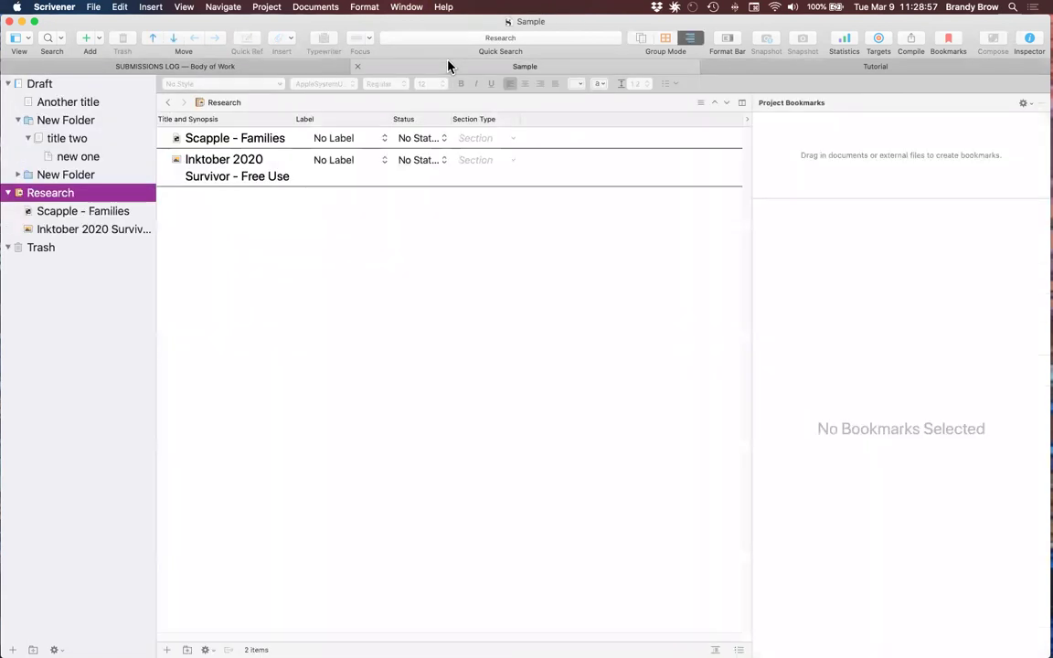
click(359, 67)
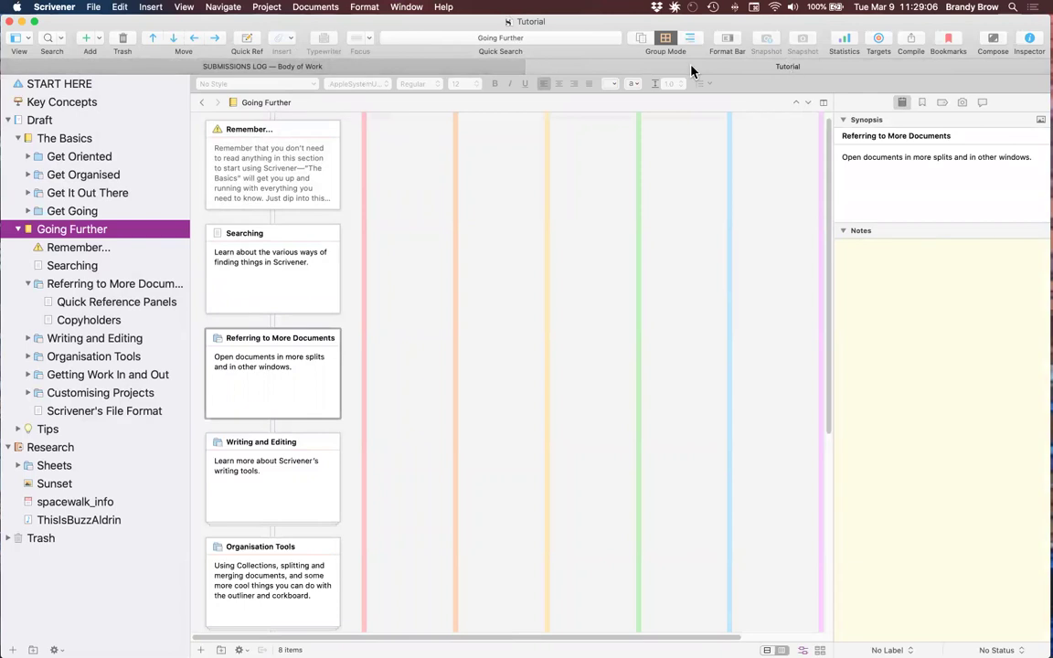
click(284, 67)
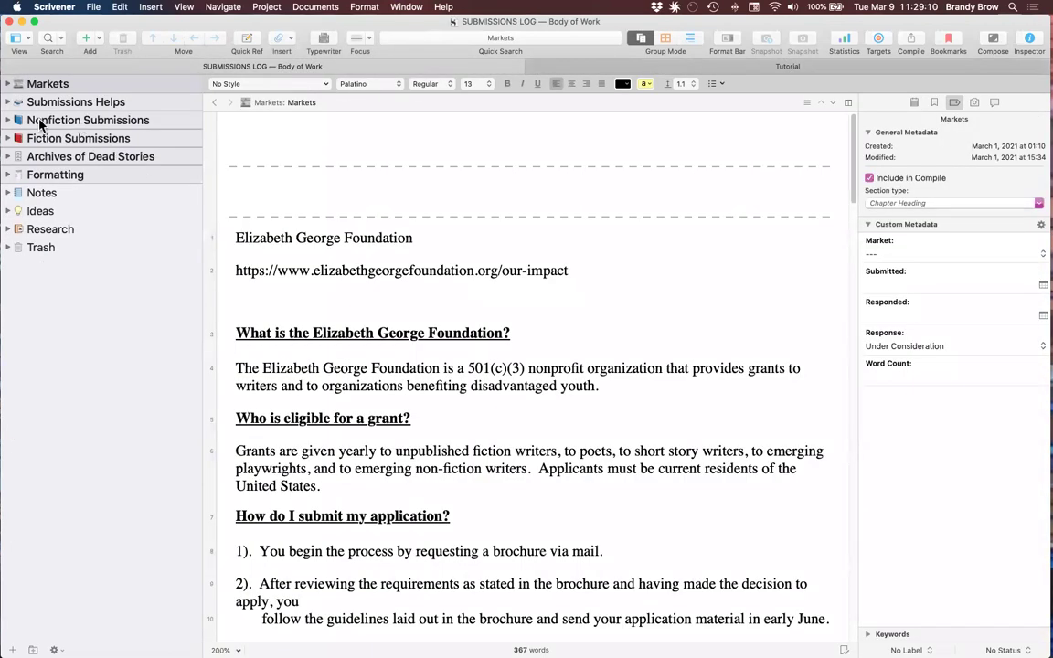
Show the Fiction Submissions folder on the corkboard and expand it in the binder
click(697, 39)
click(671, 40)
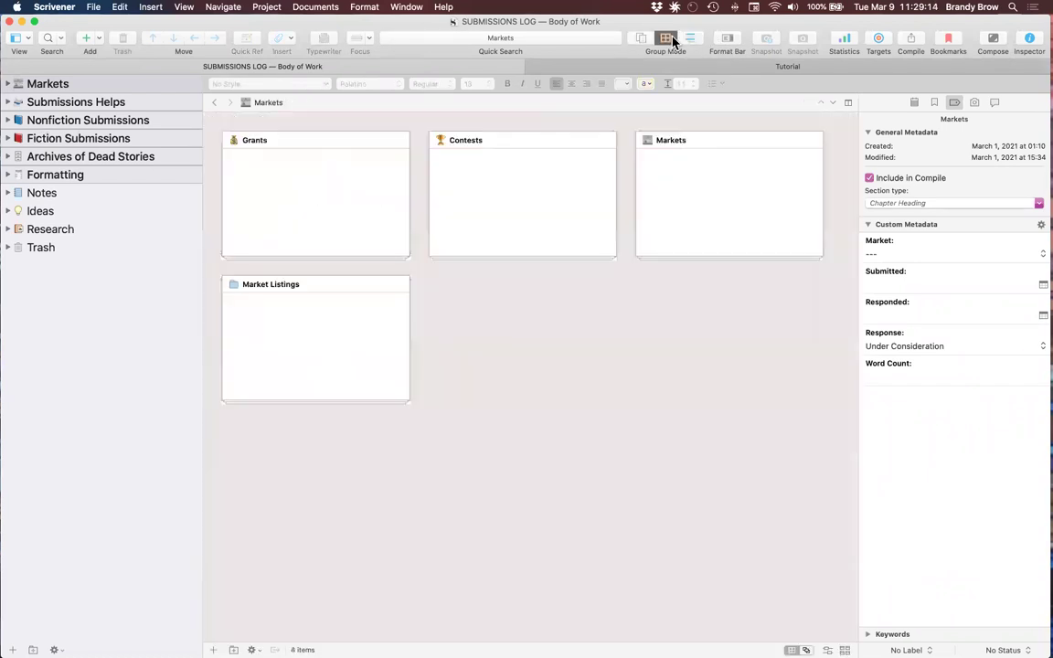
click(38, 142)
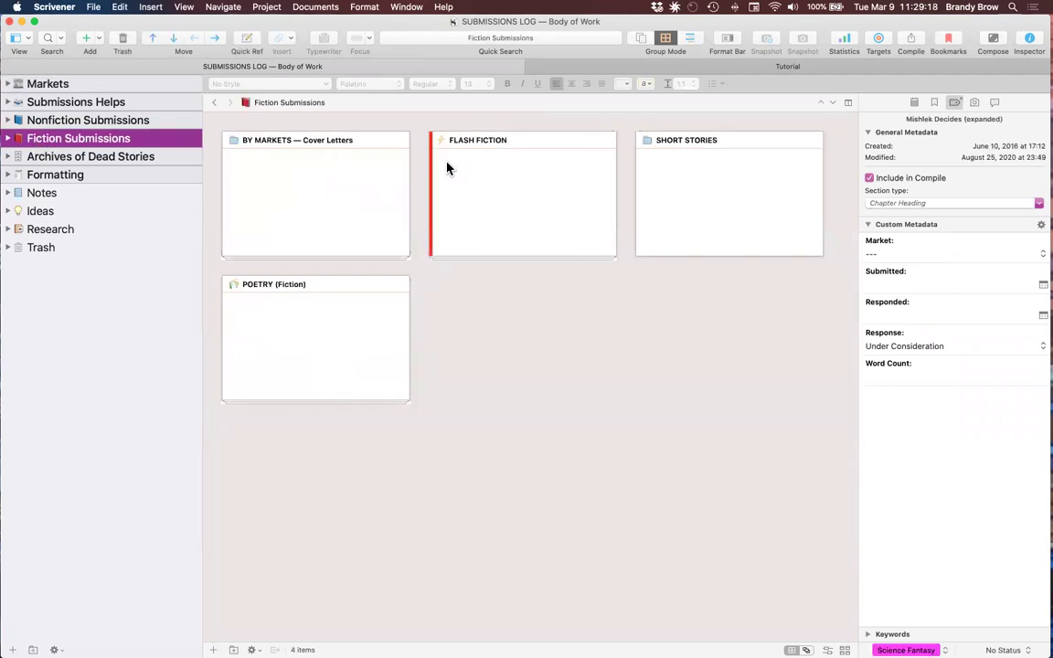
click(9, 138)
Review the FLASH FICTION card's synopsis and notes, bookmarks and metadata in the Inspector
right_click(495, 175)
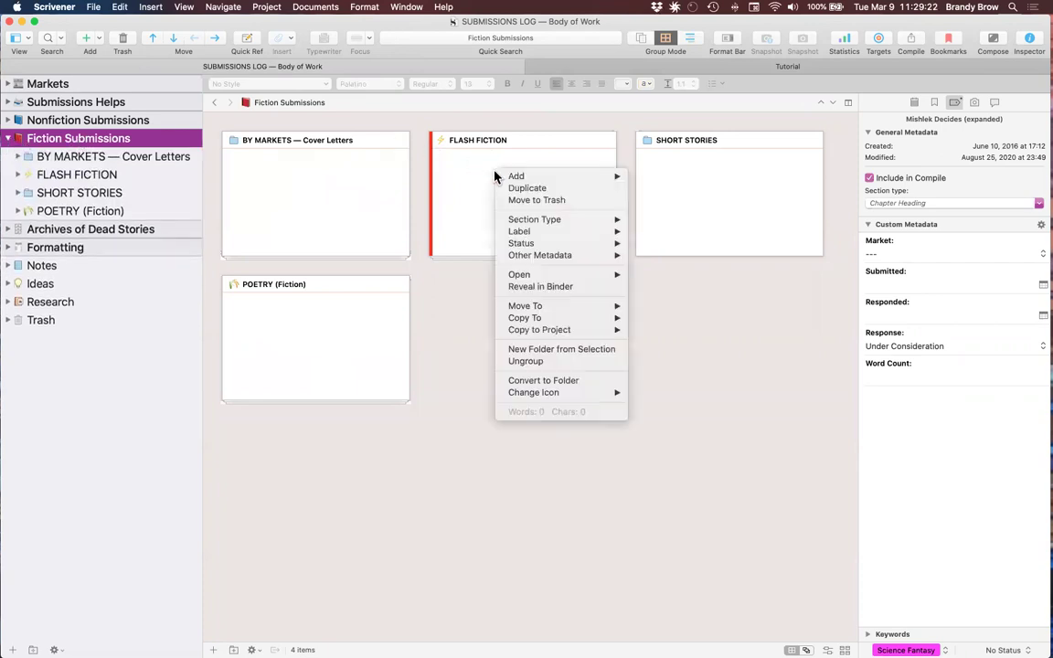
click(766, 242)
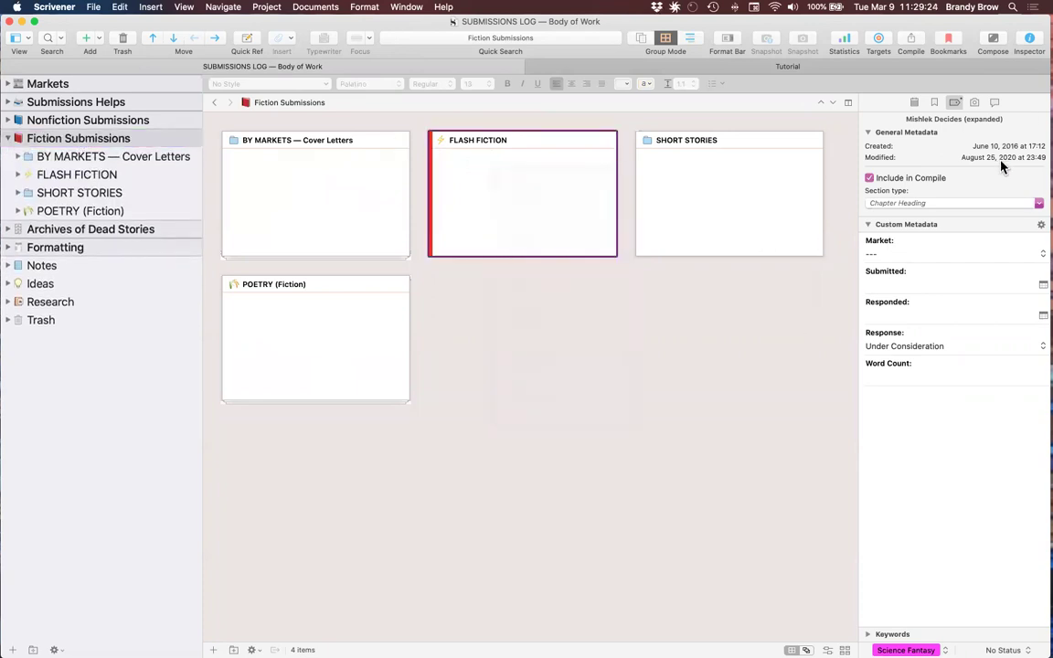
click(916, 102)
click(933, 103)
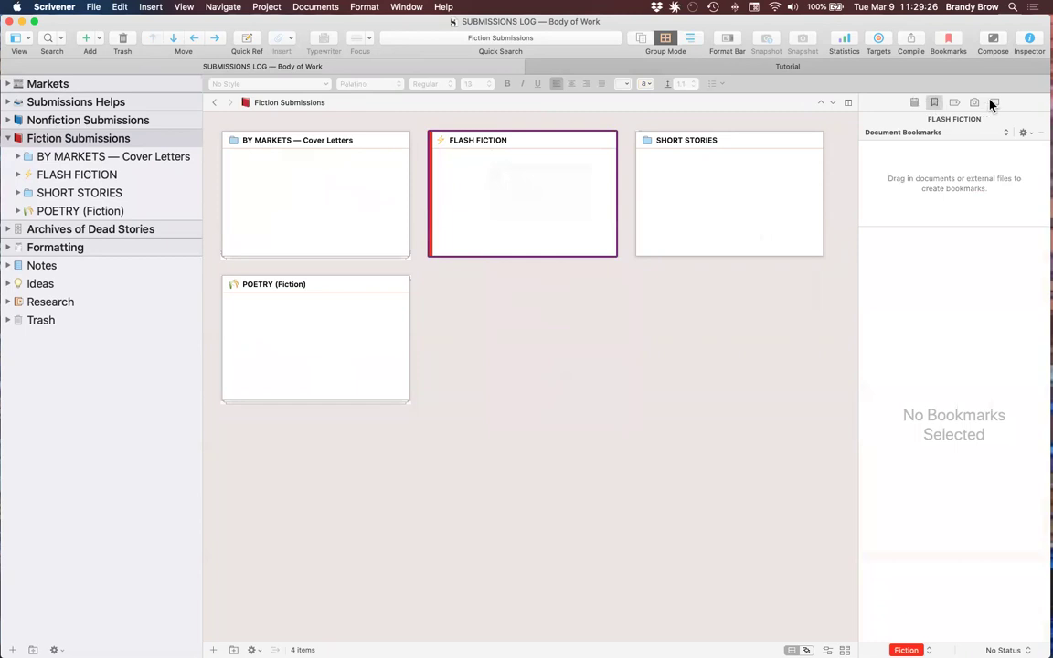
click(952, 104)
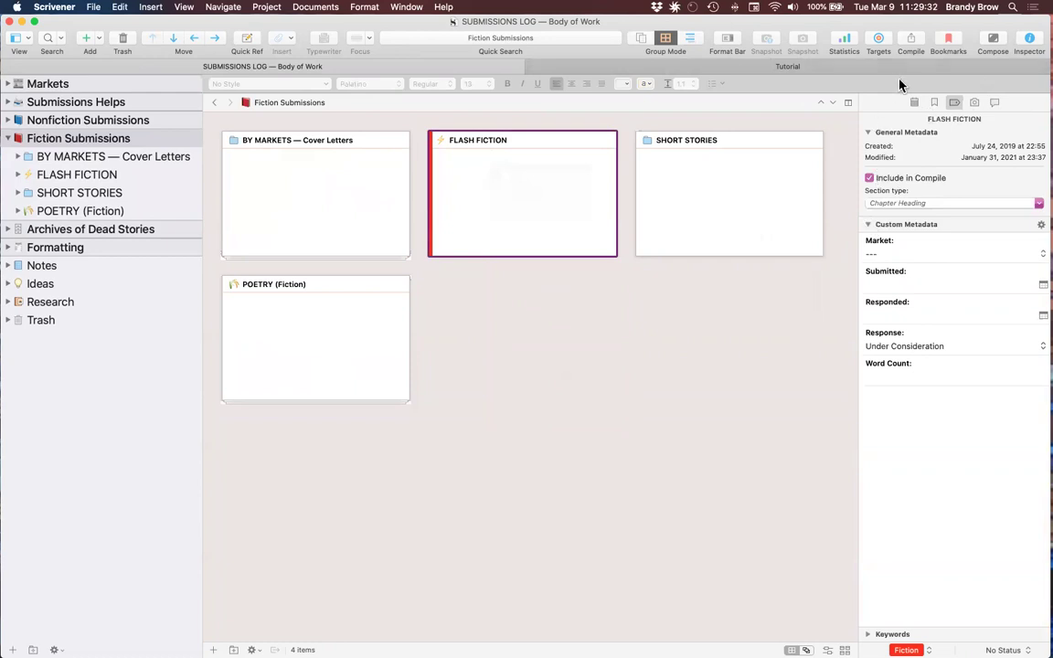
click(915, 103)
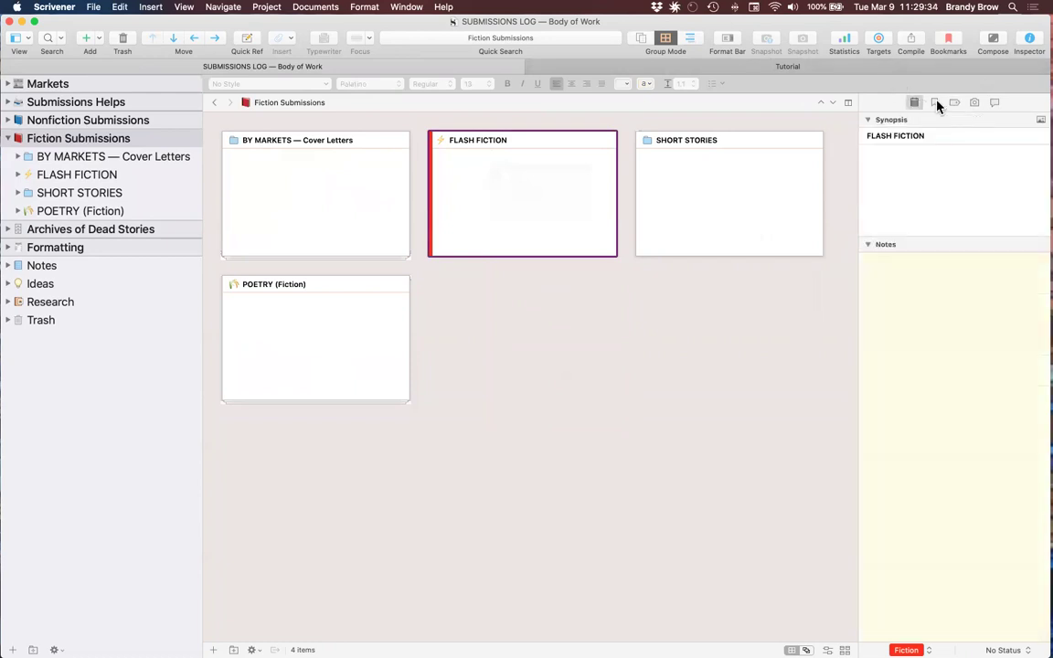
click(933, 104)
click(915, 104)
Arrange the Fiction Submissions cards by label and scroll across the colour lanes
click(791, 650)
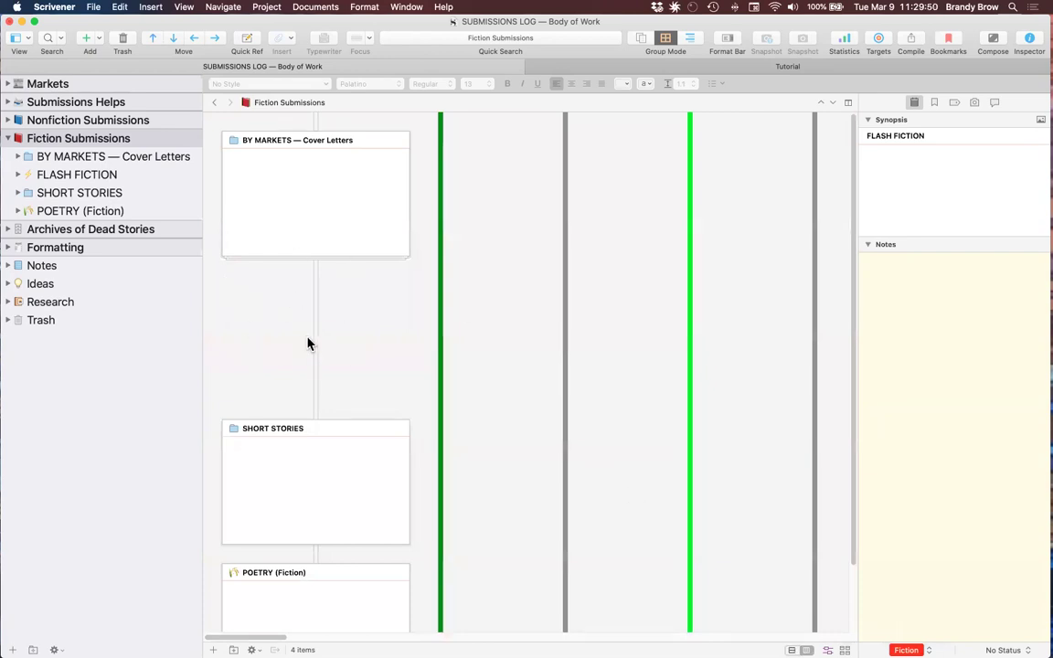
scroll(525, 366, right, 10)
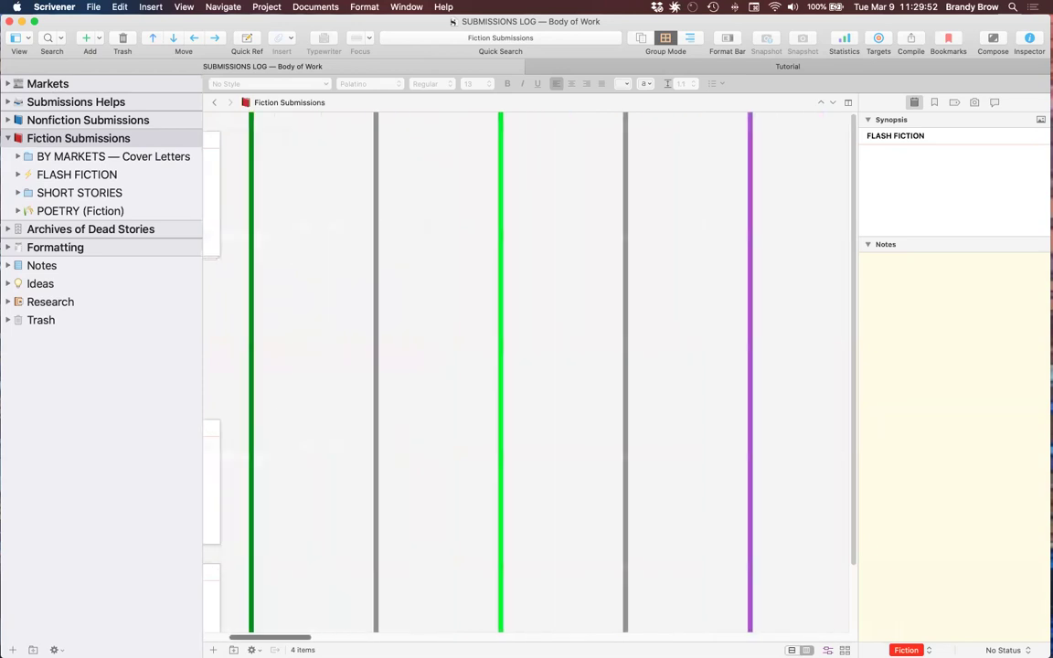
scroll(525, 366, right, 8)
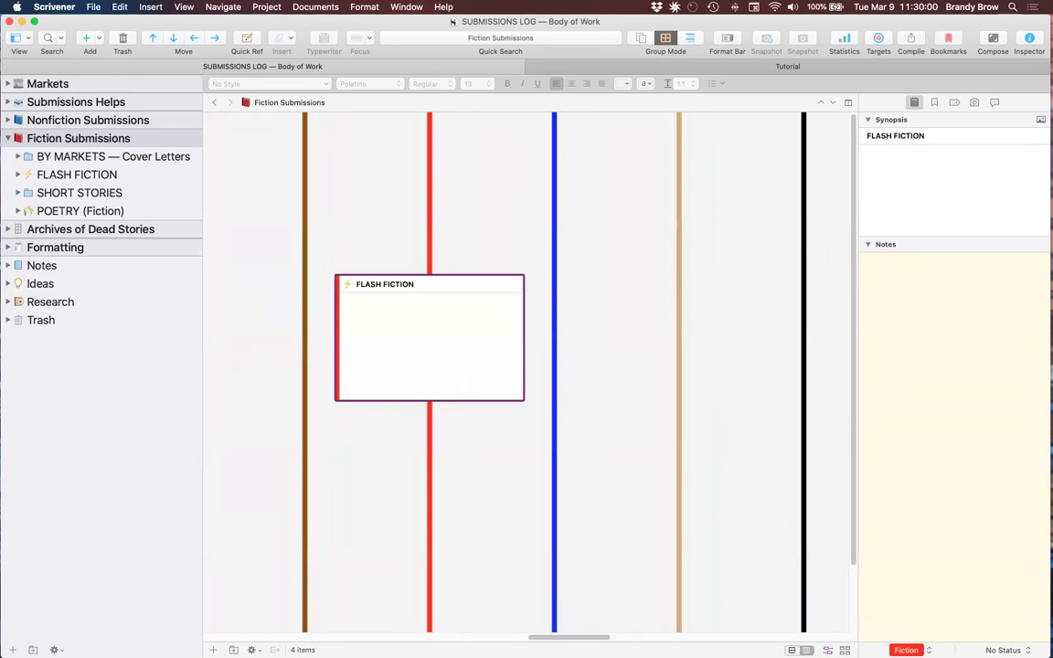
drag(597, 635, 338, 635)
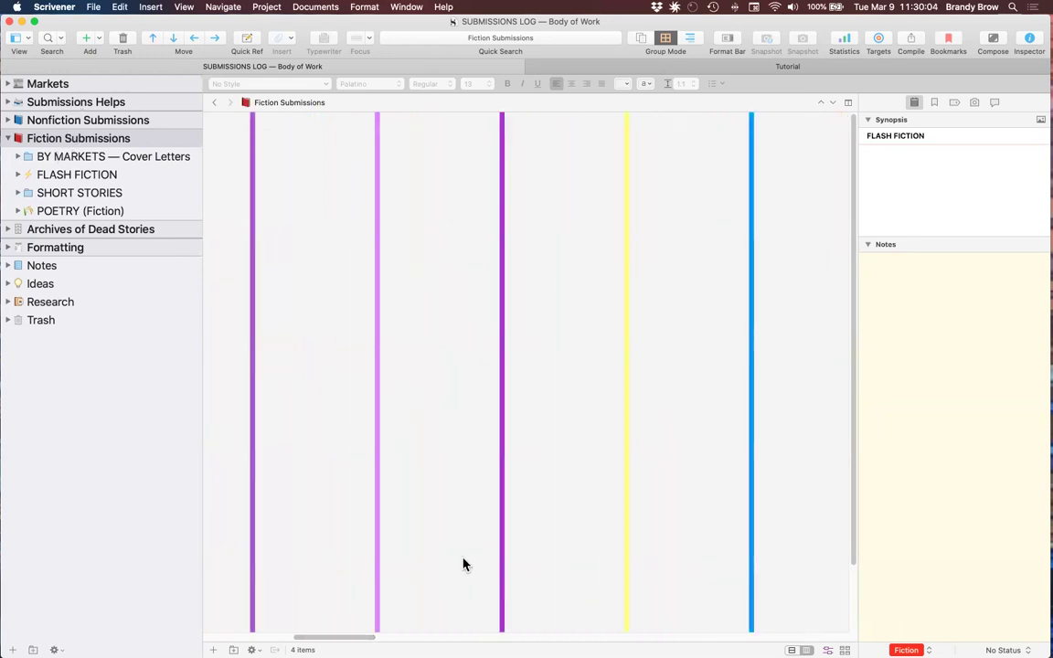
drag(382, 638, 297, 637)
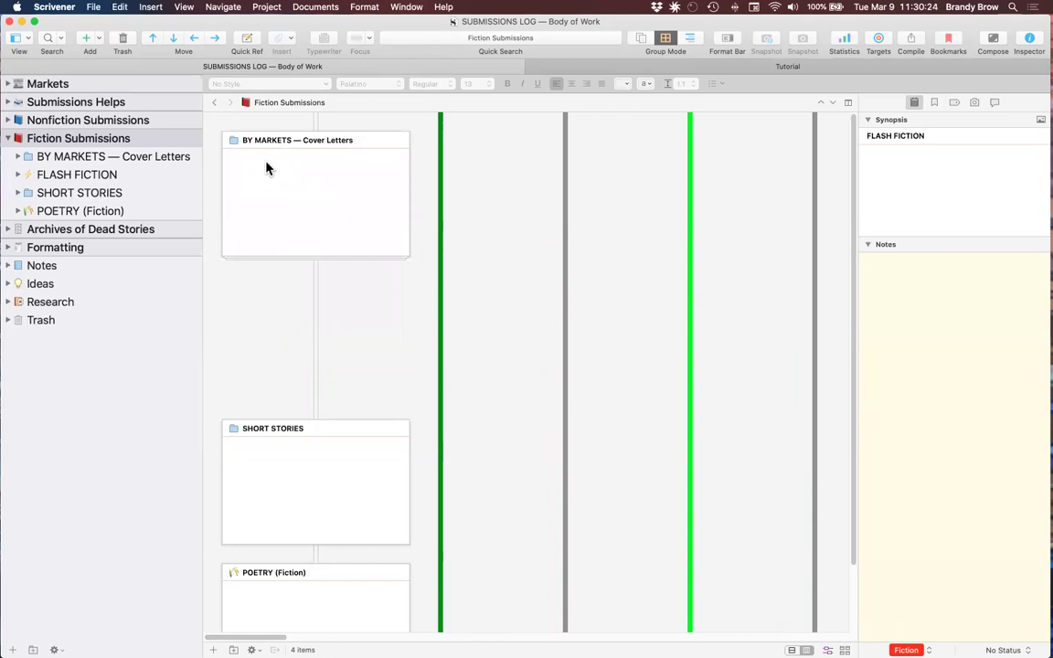
click(305, 330)
scroll(261, 523, right, 15)
scroll(526, 366, right, 5)
drag(562, 637, 151, 616)
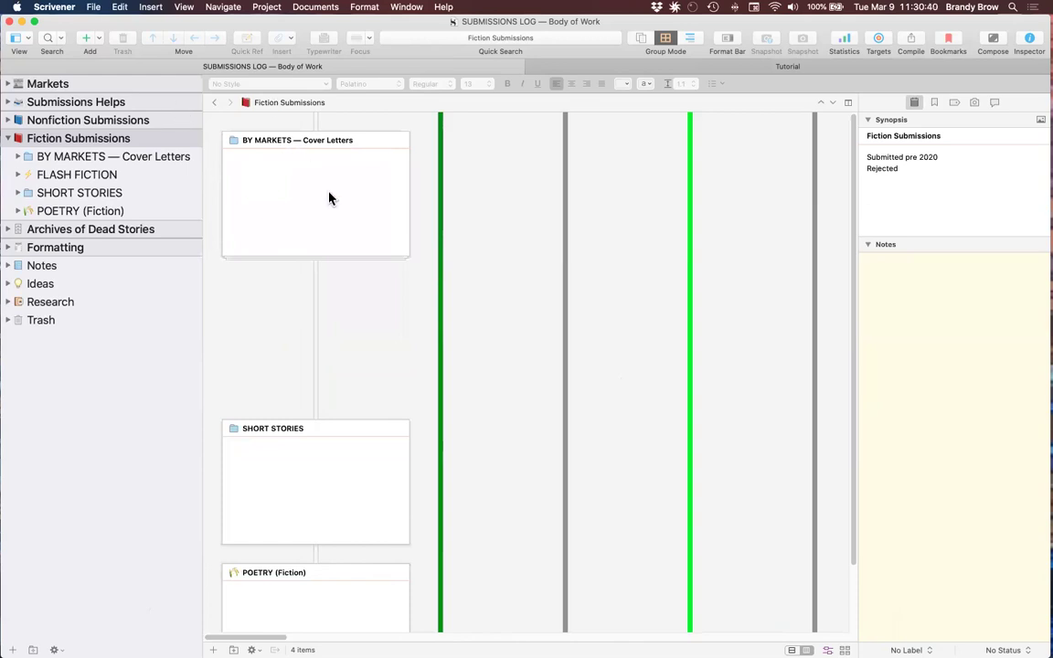
click(152, 8)
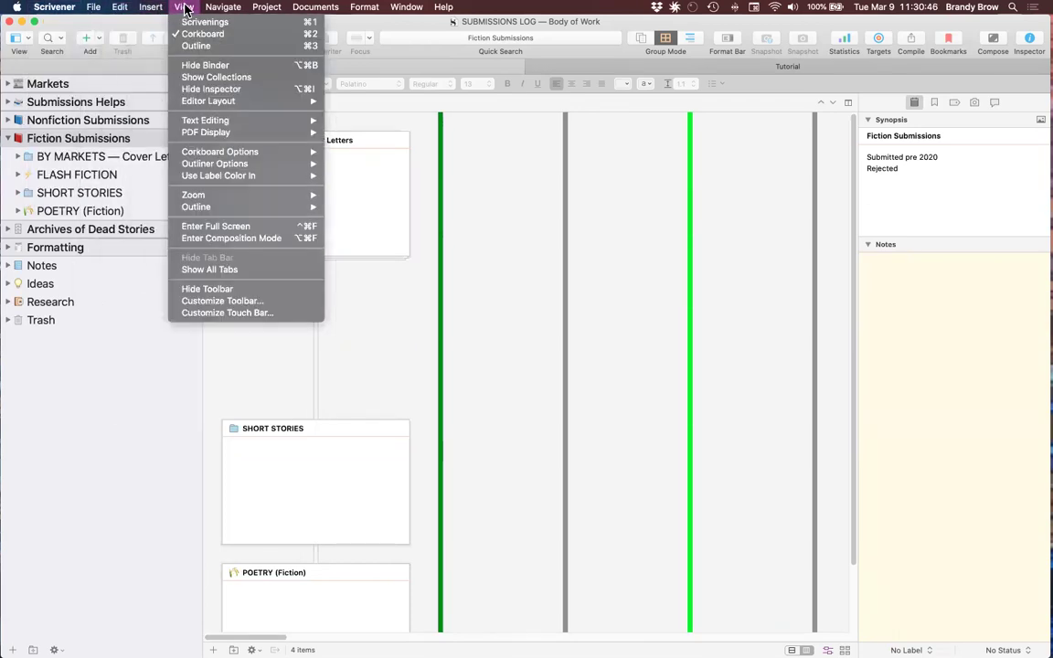
mouse_move(229, 180)
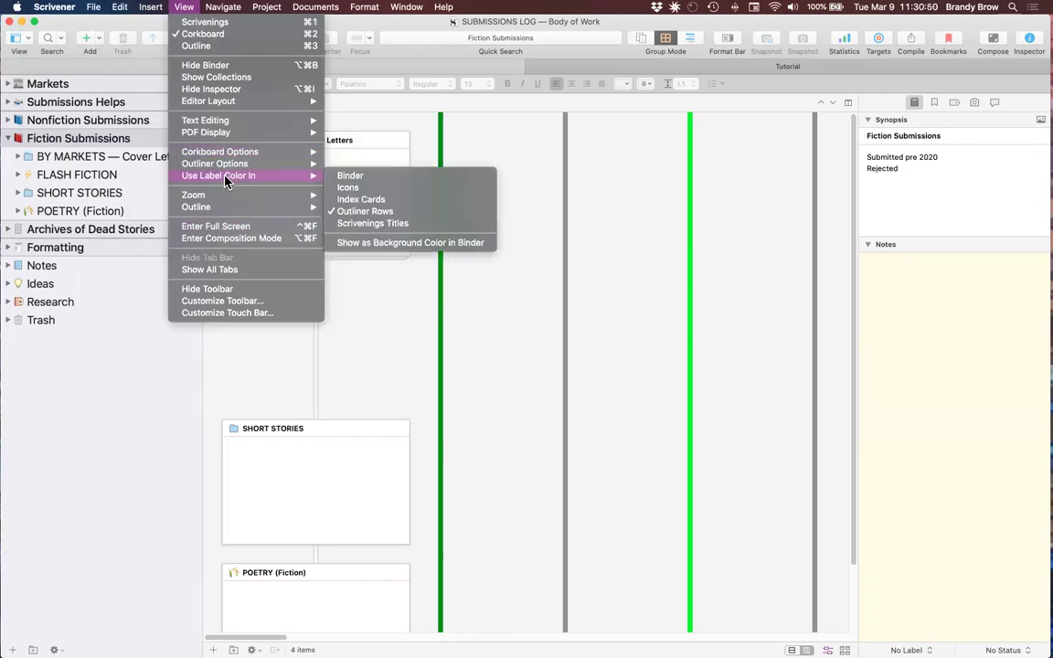
click(379, 181)
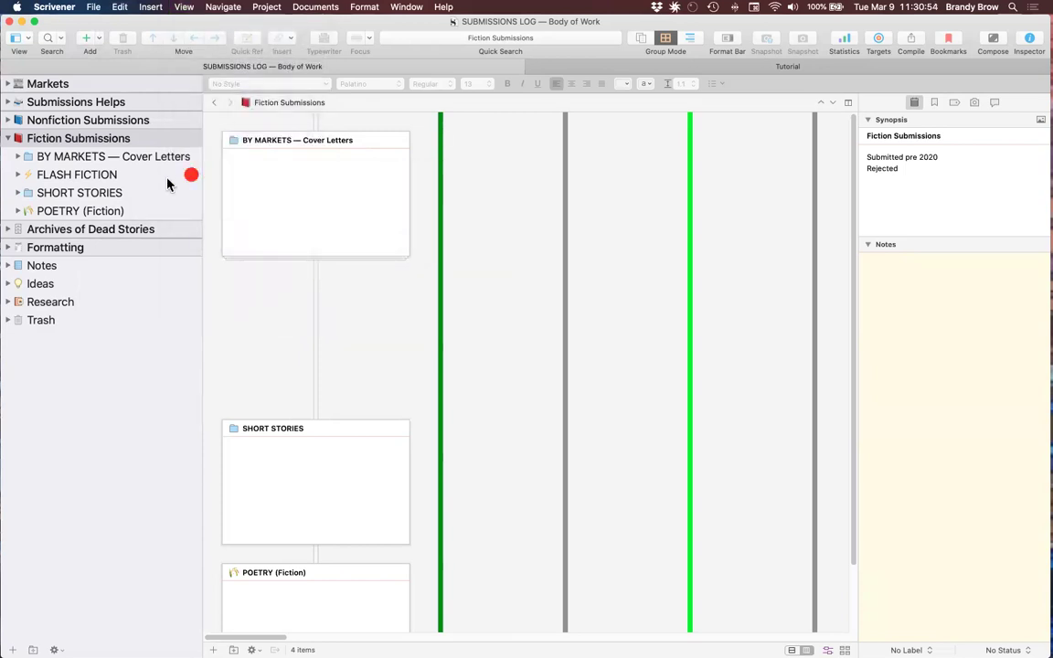
click(184, 6)
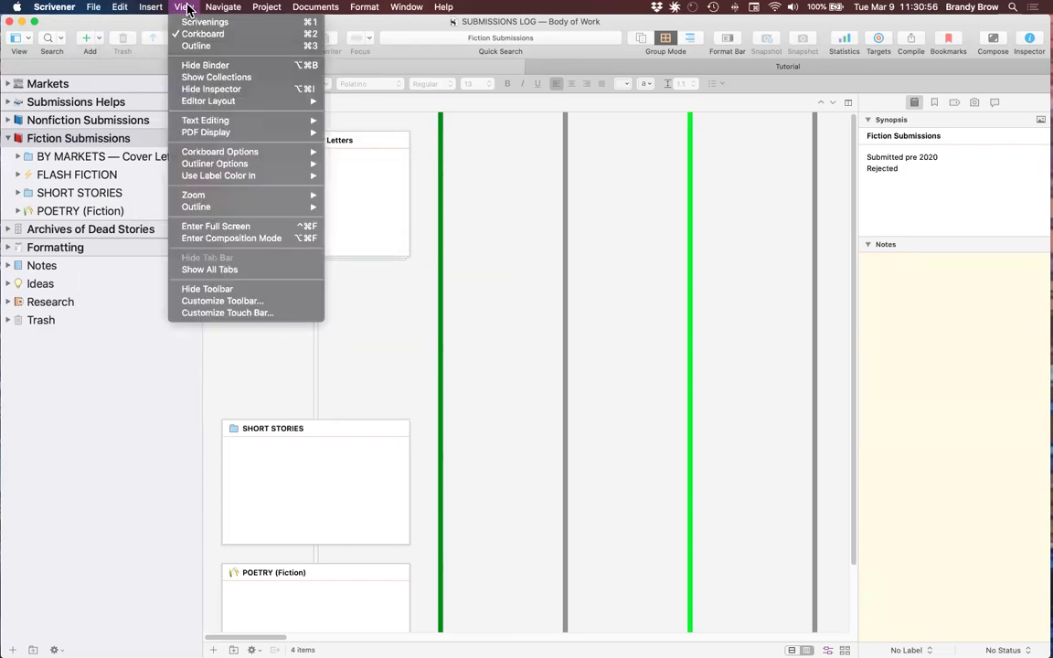
mouse_move(258, 182)
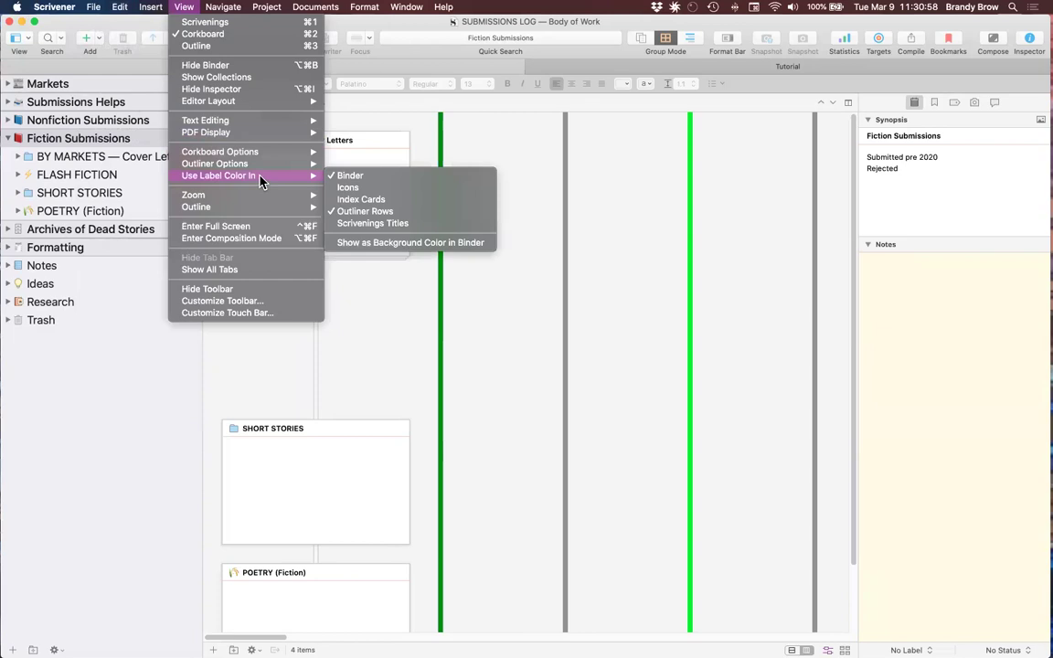
click(362, 201)
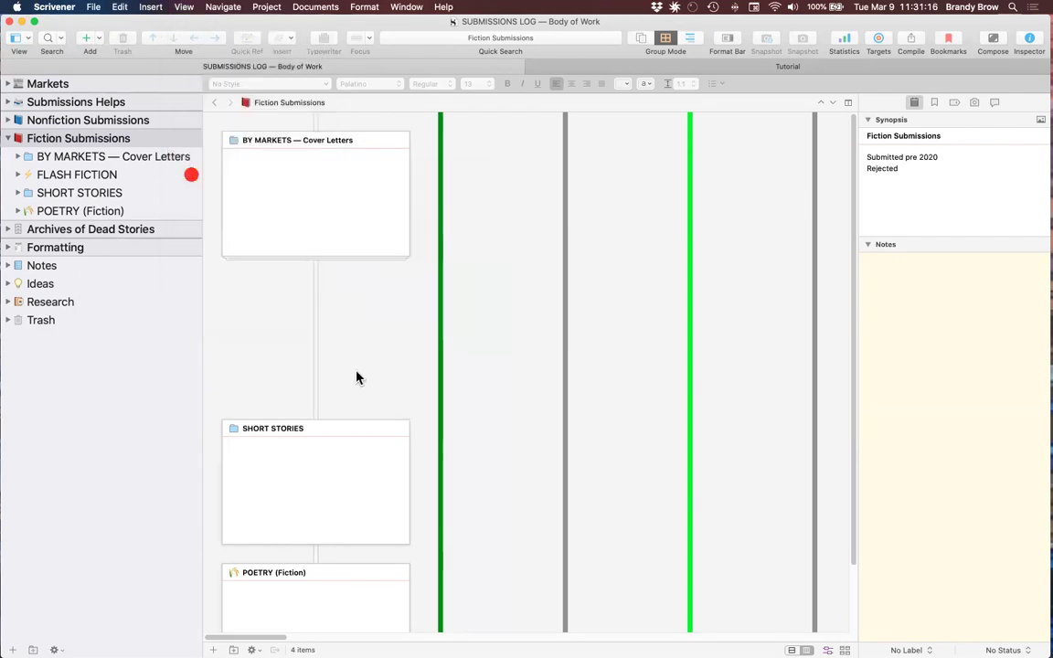
drag(256, 637, 565, 637)
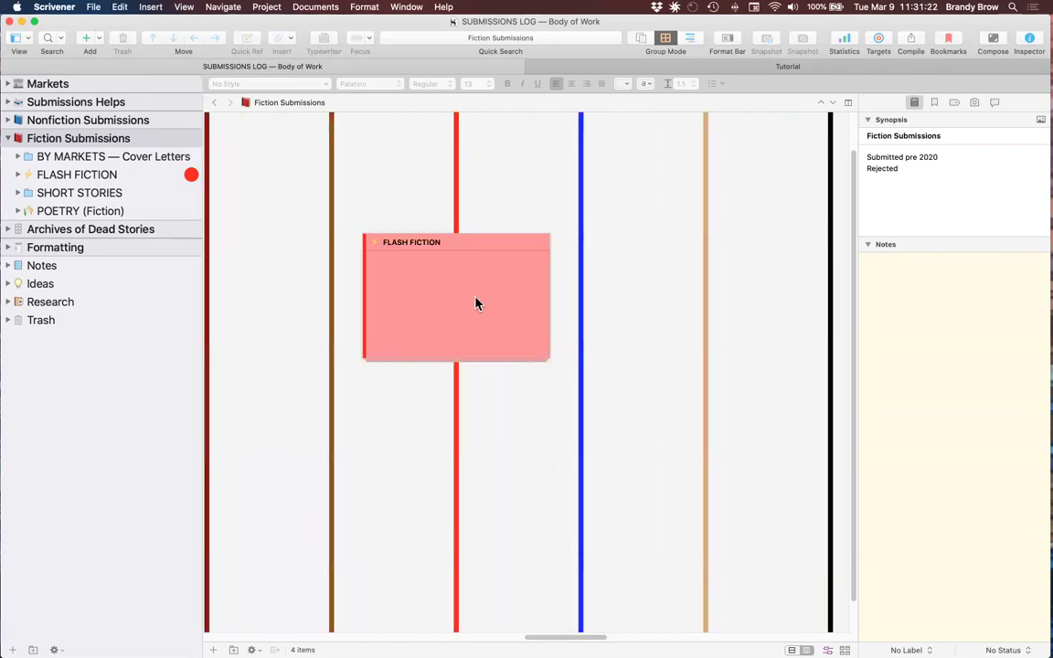
click(152, 8)
mouse_move(215, 186)
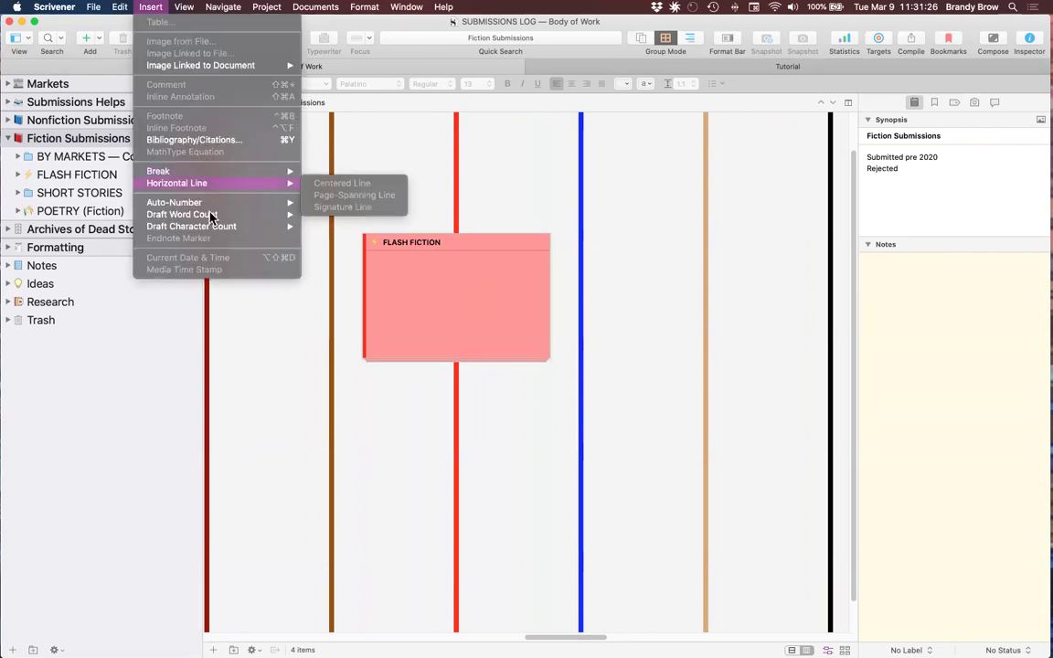
mouse_move(184, 7)
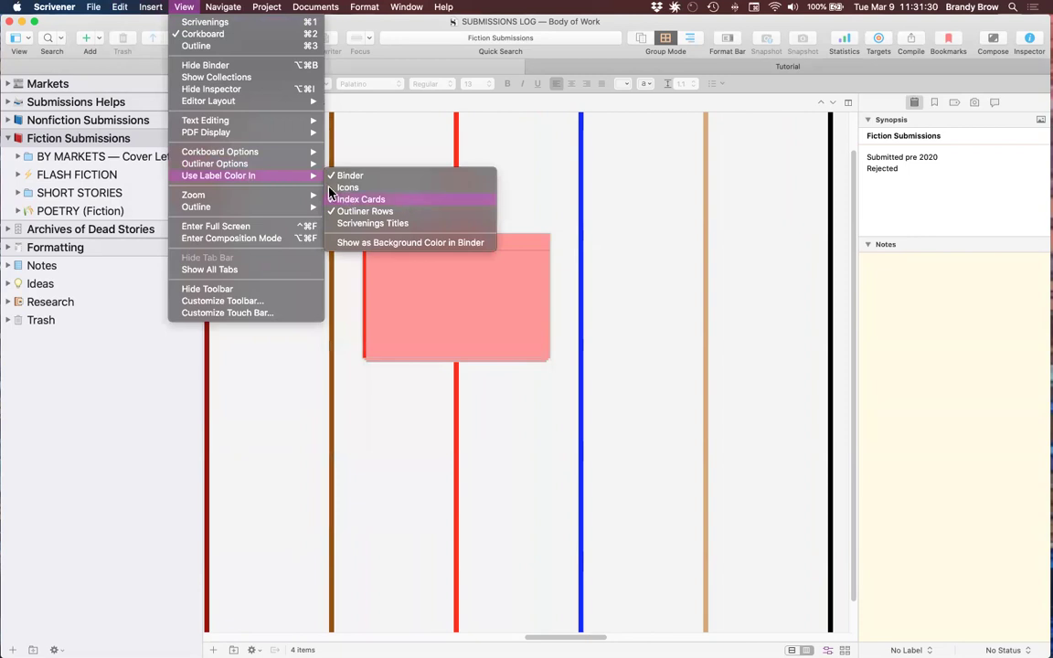
click(402, 200)
click(186, 8)
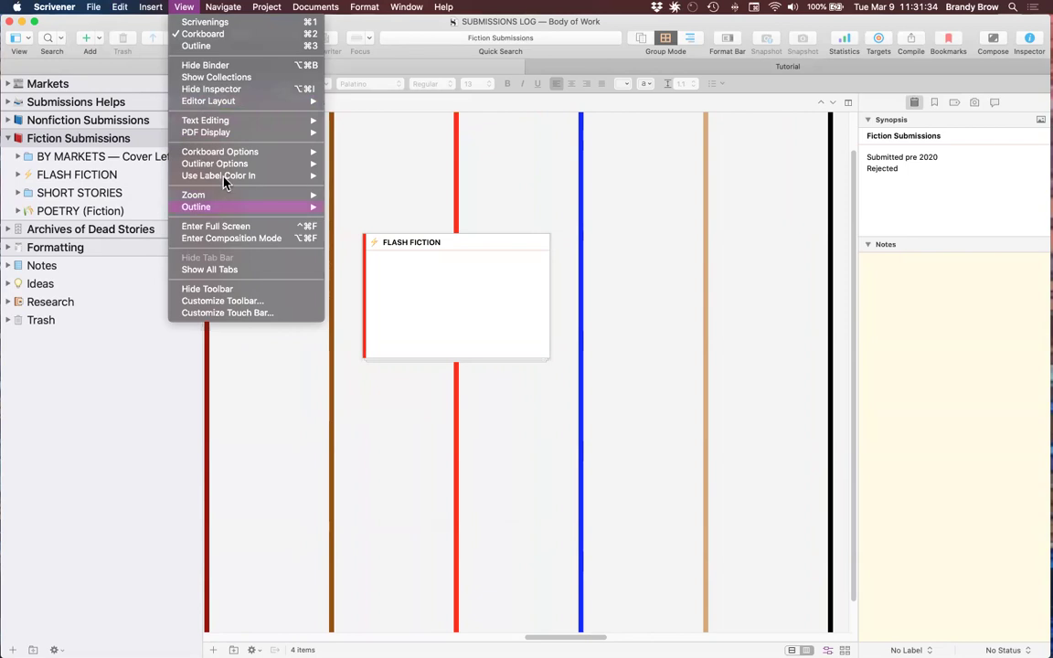
mouse_move(265, 176)
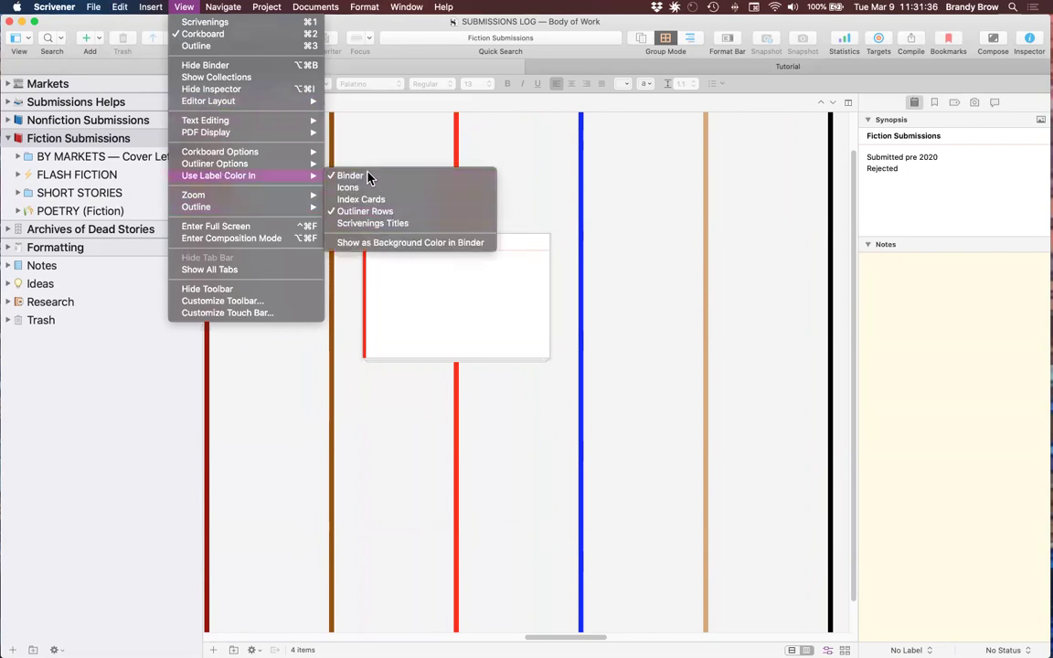
click(367, 177)
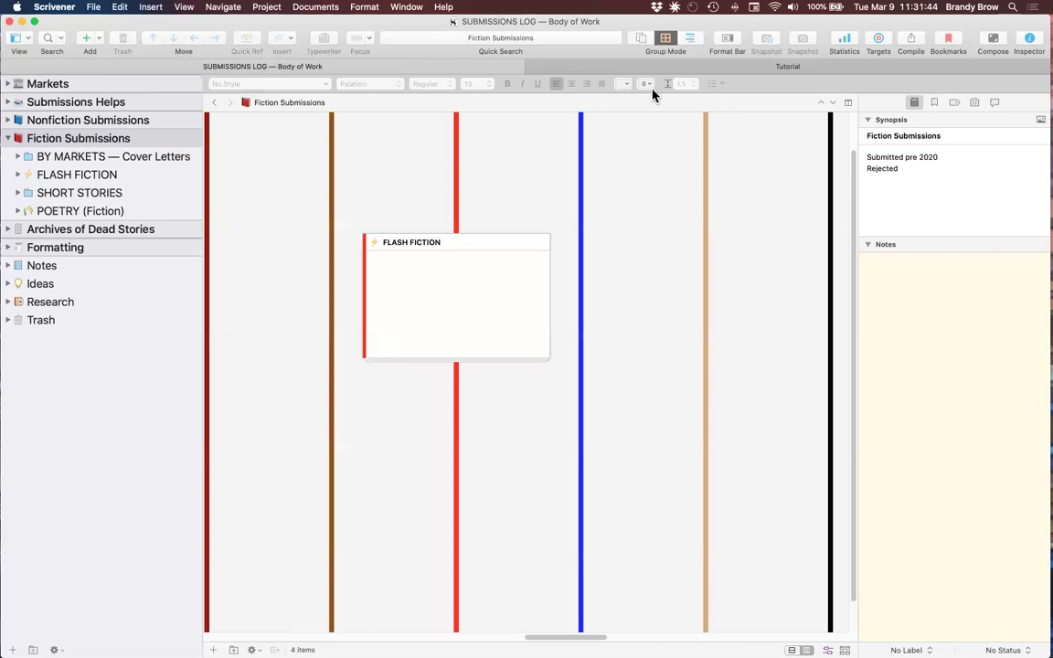
click(55, 138)
Select Markets, collapse Fiction Submissions, and display Markets' contents in the Outliner
click(47, 84)
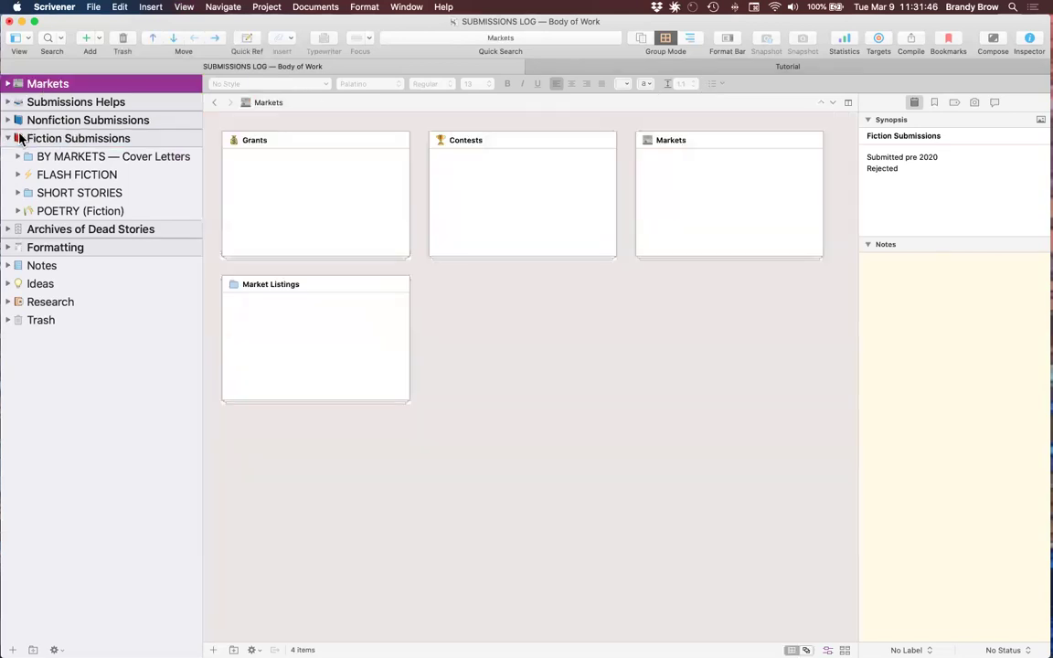
click(8, 138)
click(693, 40)
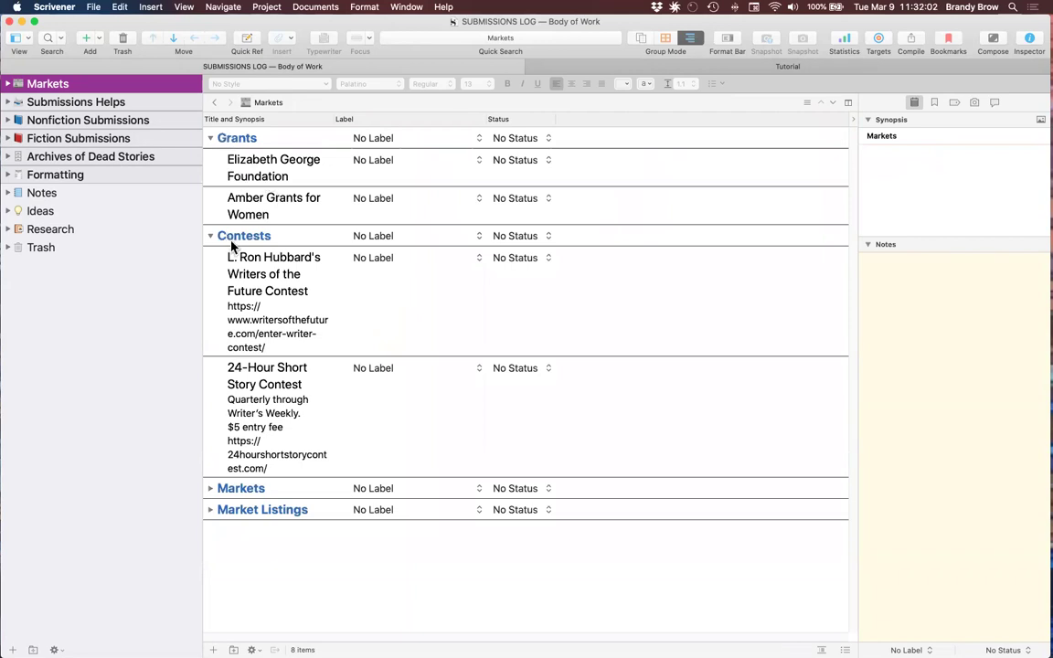
Expand the Markets group and scroll through its label-coloured entries
click(210, 489)
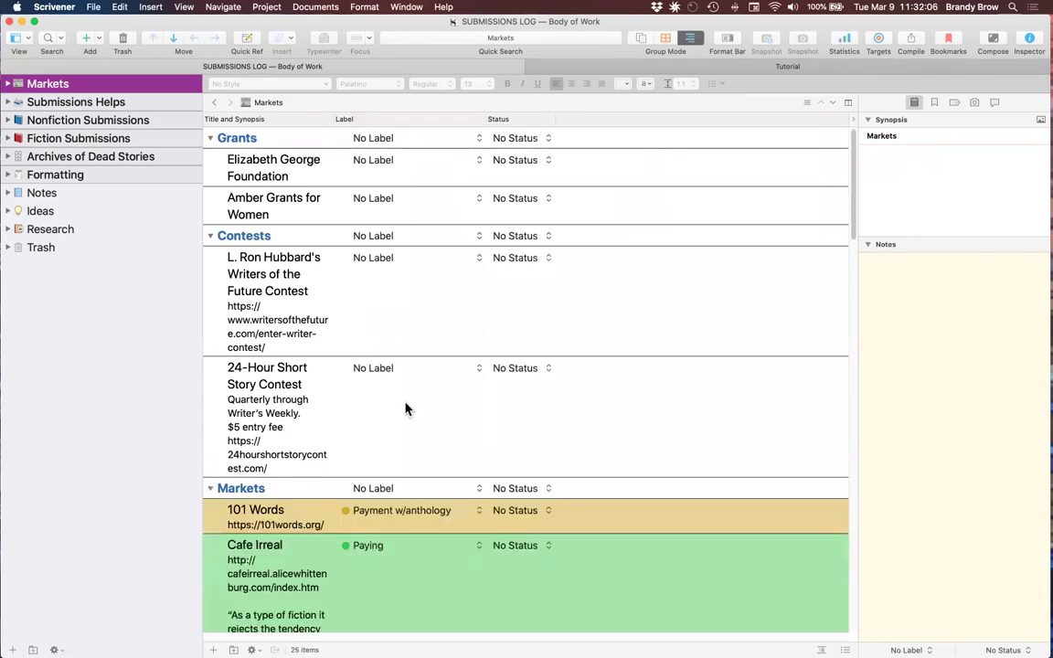
scroll(407, 409, down, 5)
scroll(407, 408, down, 10)
scroll(407, 408, down, 10)
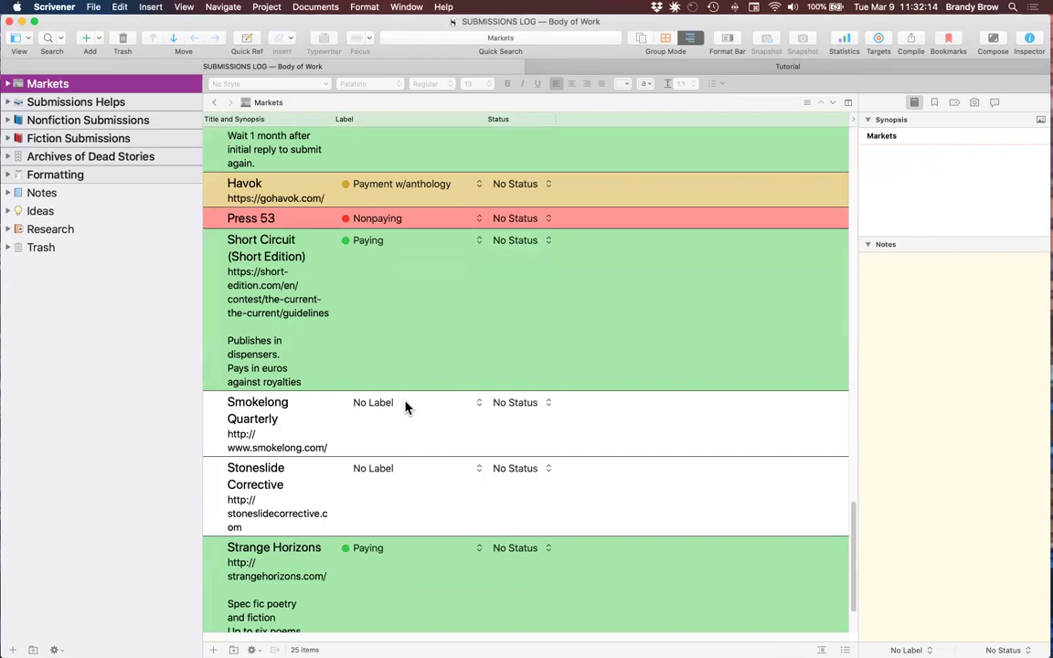
scroll(385, 202, up, 1)
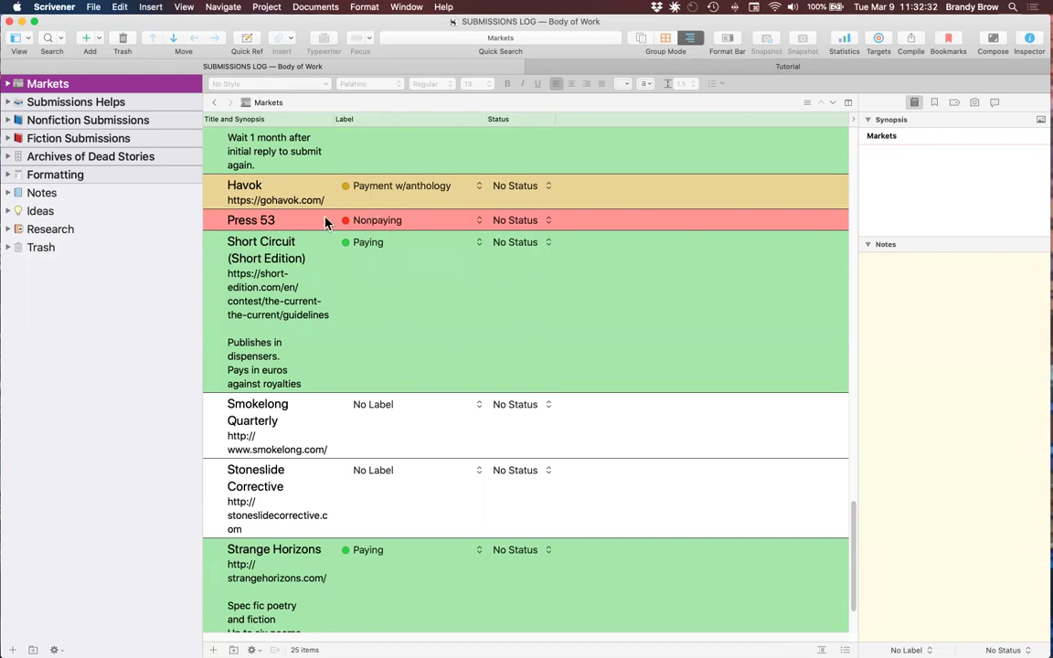
scroll(386, 213, up, 1)
scroll(387, 213, up, 3)
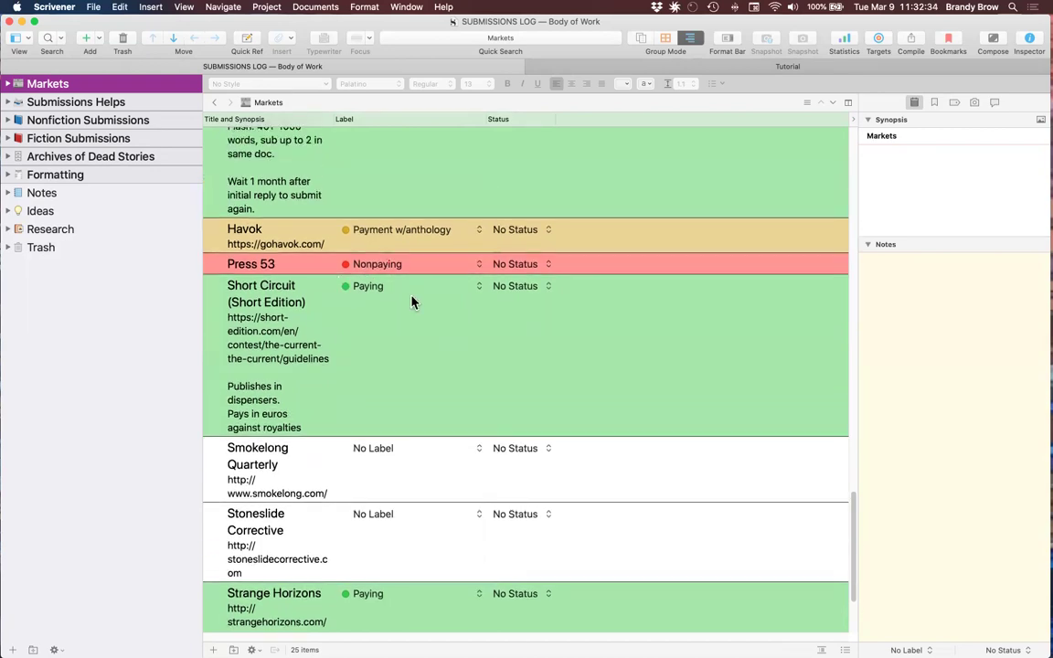
scroll(404, 259, up, 10)
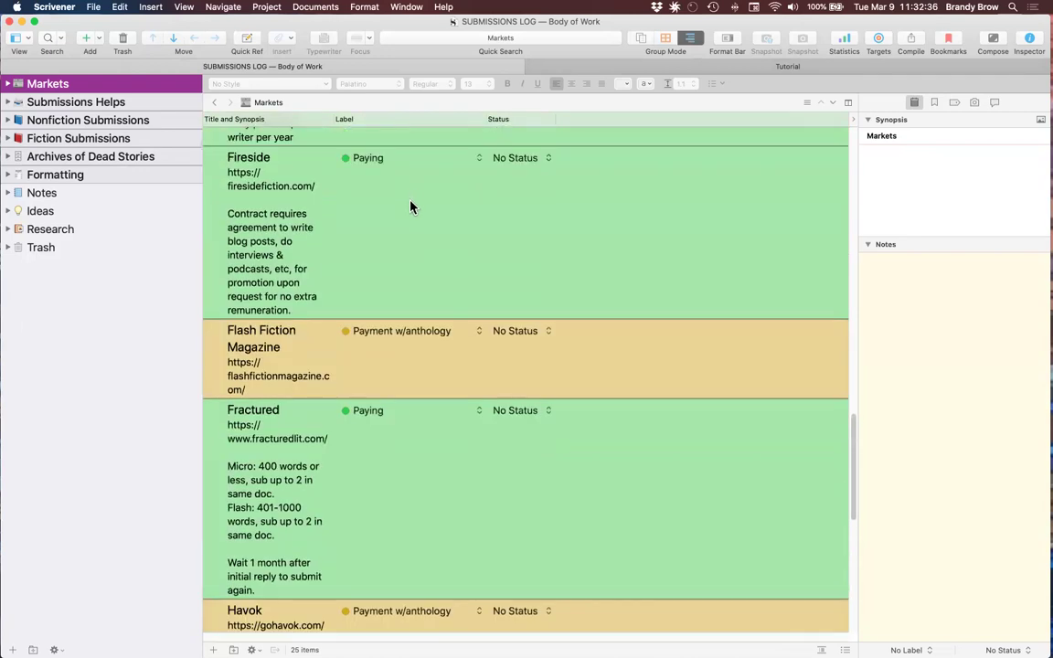
scroll(412, 208, down, 12)
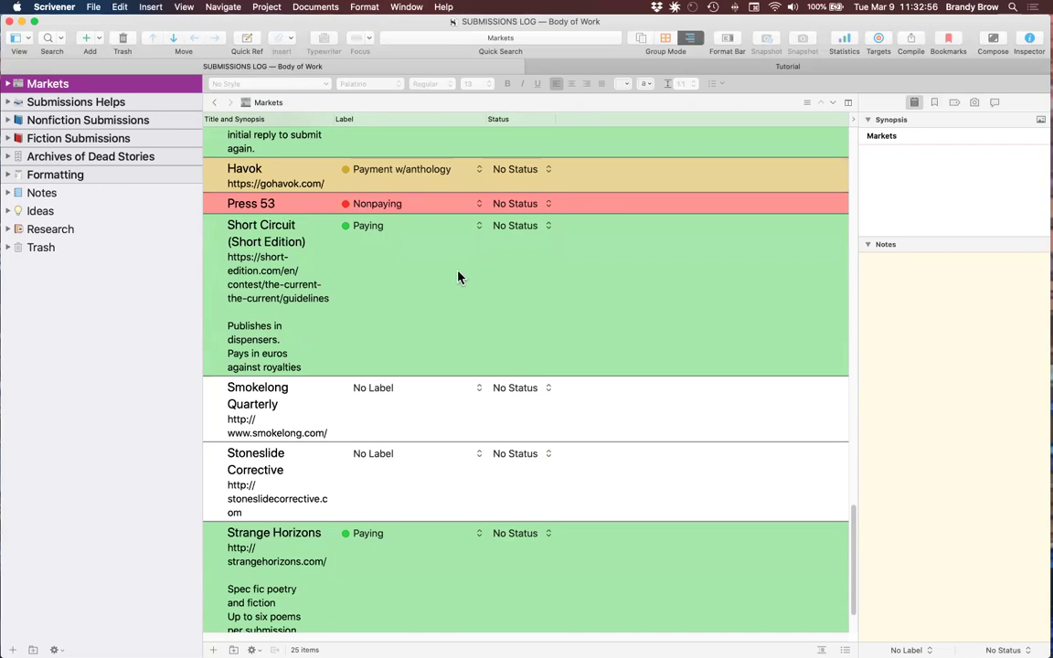
Collapse the Contests, Grants and Markets groups and return Markets to corkboard view
key(Home)
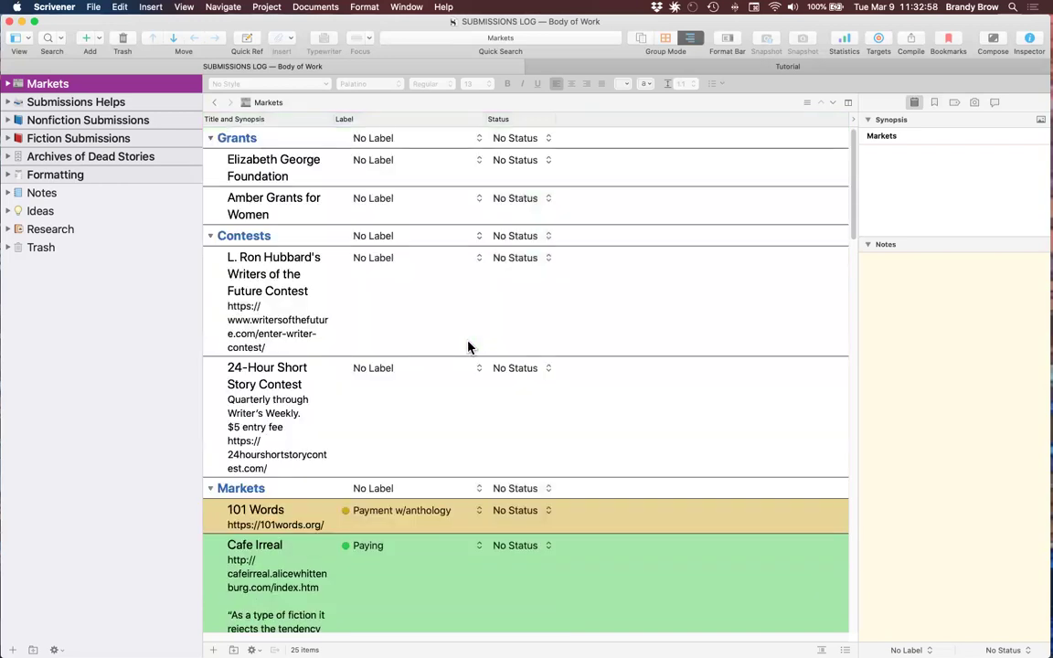
click(211, 236)
click(210, 138)
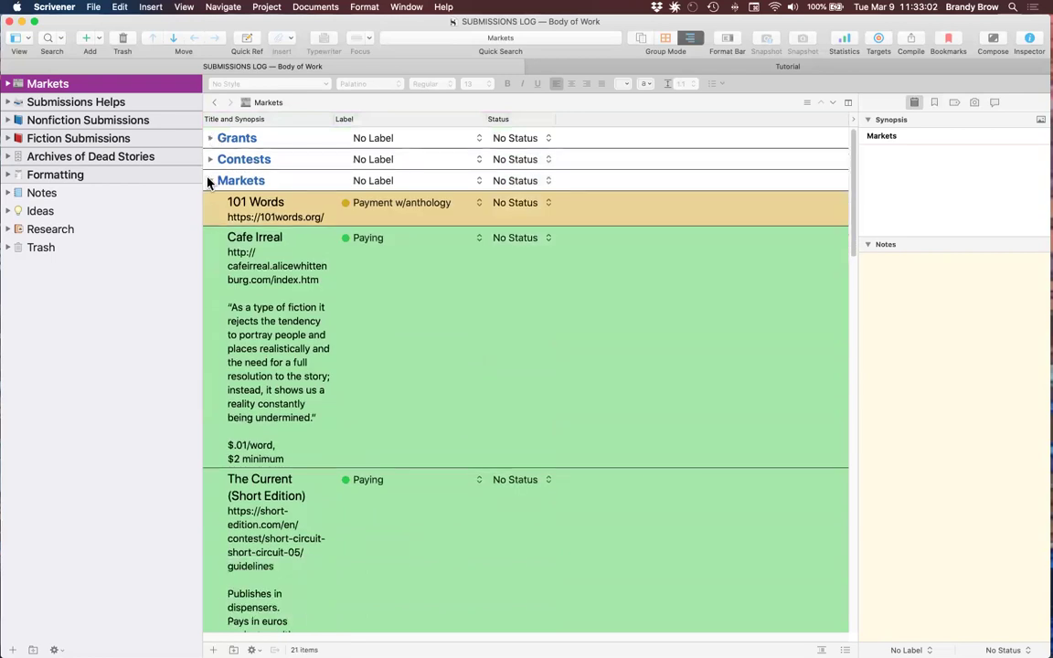
click(210, 180)
click(666, 37)
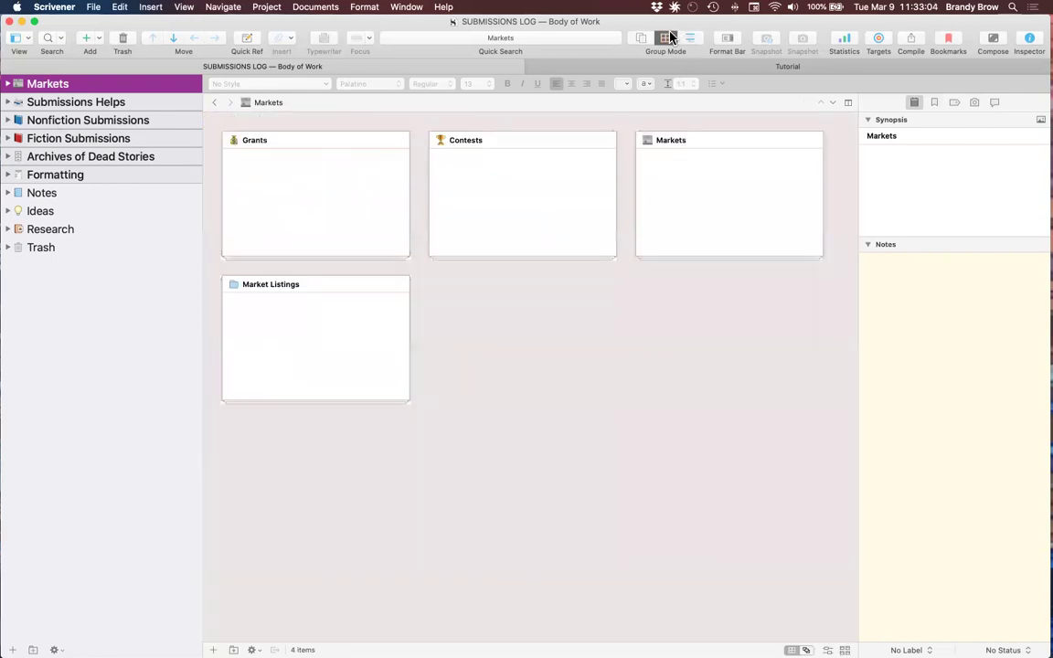
Show the 63-item Fiction Submissions folder as an outline, with bookmarks and metadata in the Inspector
click(50, 138)
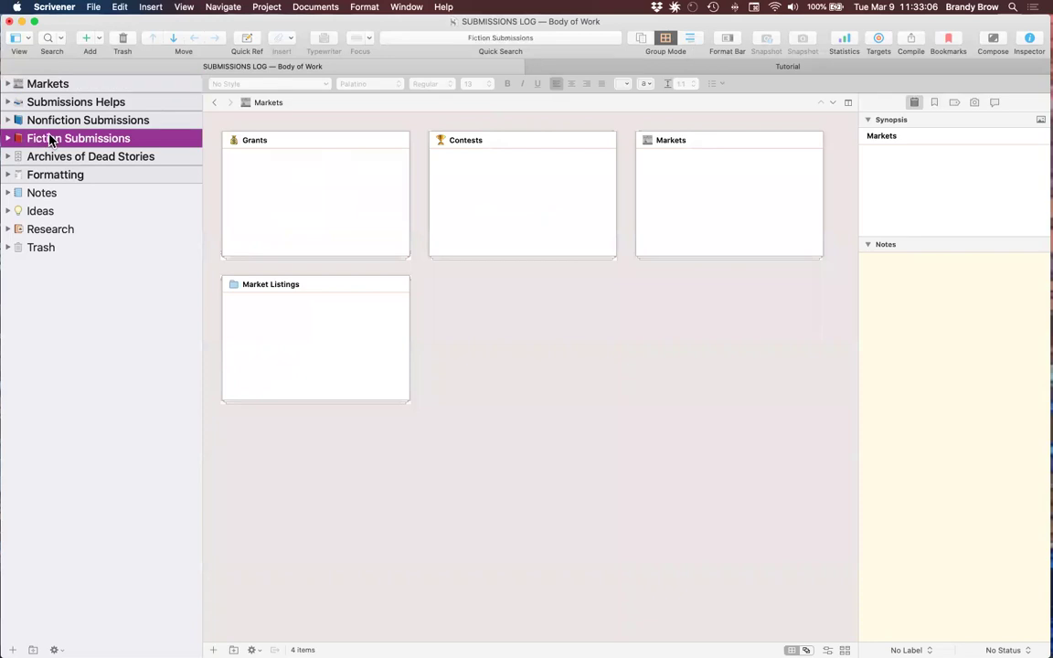
click(688, 39)
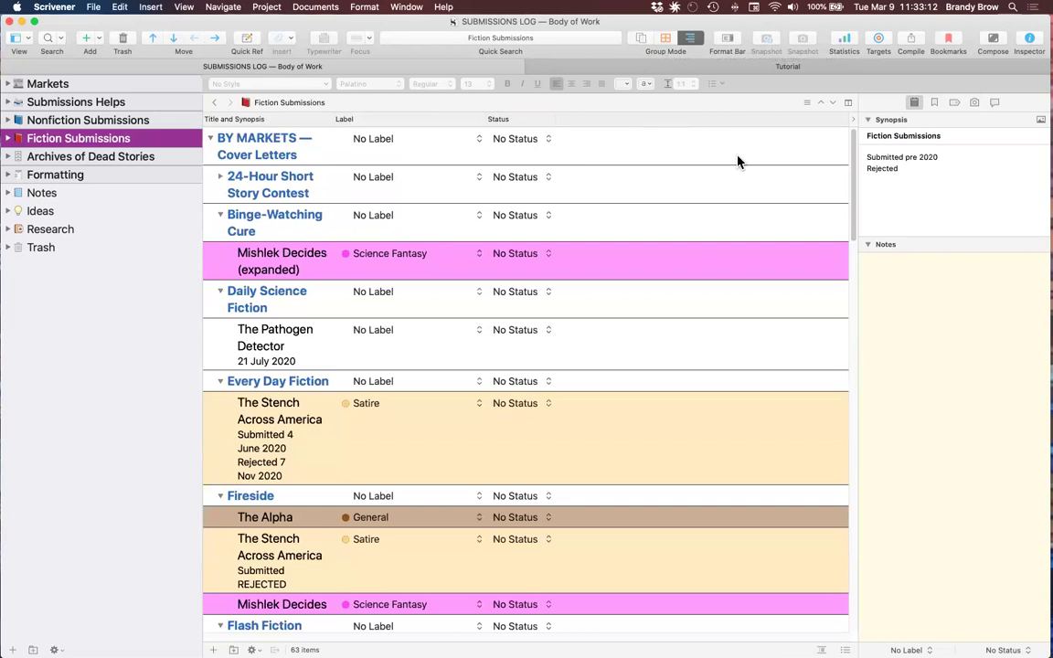
click(935, 102)
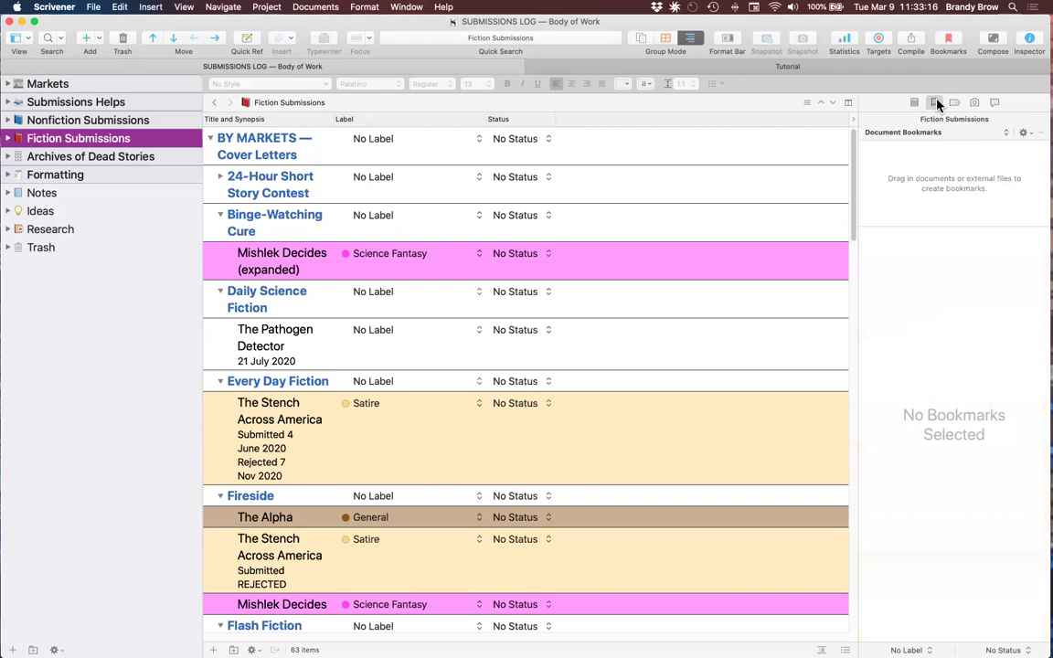
click(954, 102)
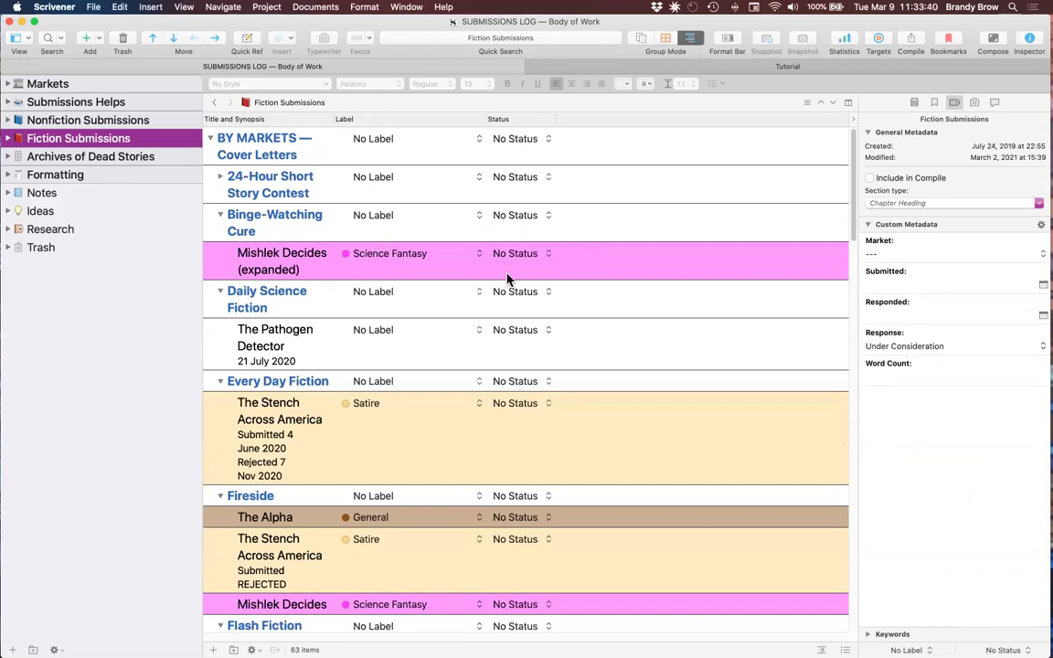
Expand the Fiction Submissions folder in the binder to show its subfolders
scroll(508, 280, down, 2)
scroll(505, 277, up, 2)
scroll(505, 277, down, 15)
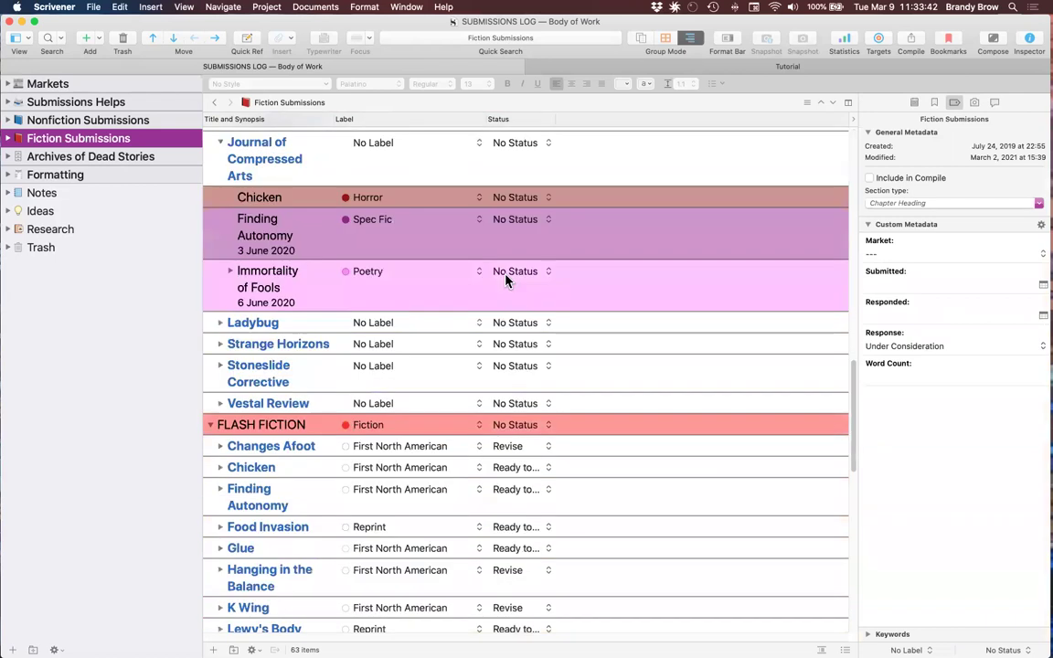
scroll(506, 280, down, 5)
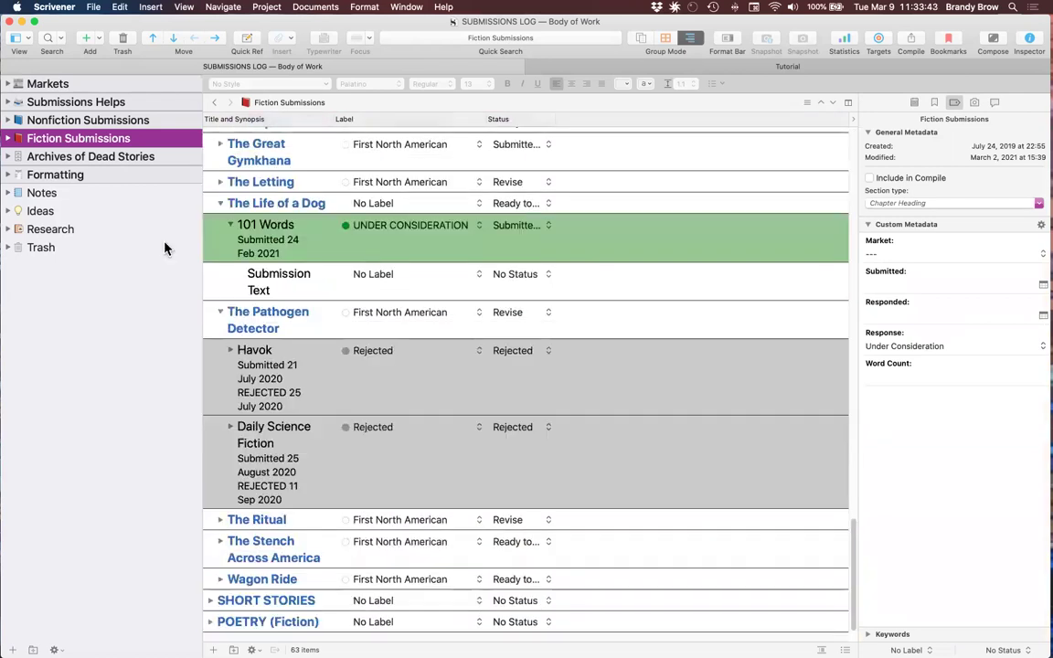
click(9, 139)
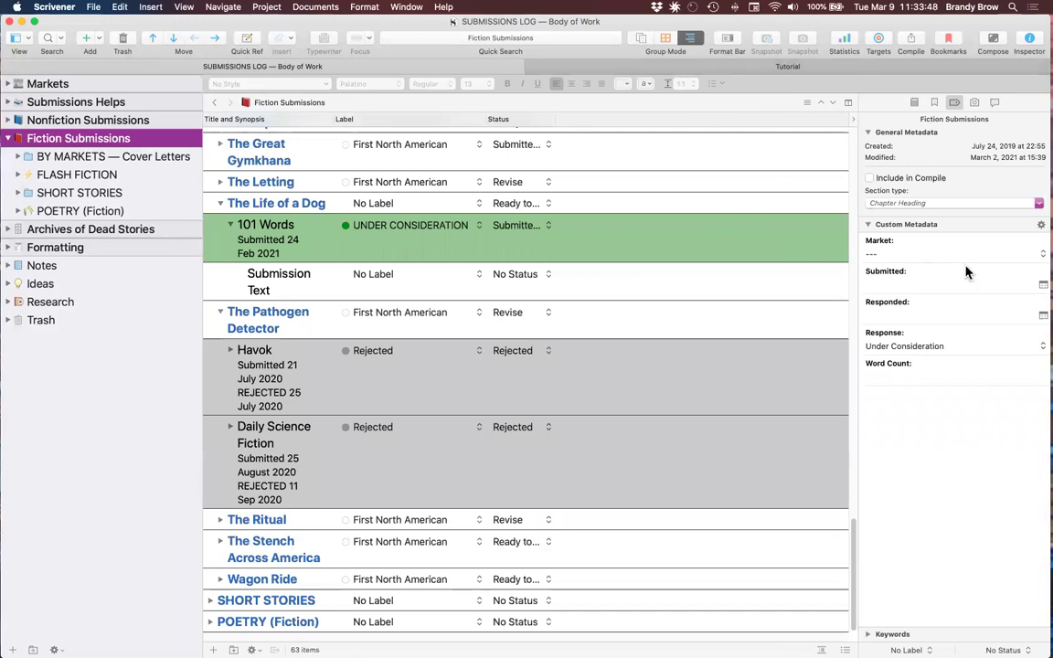
Tick Market, Submitted and Responded in the outliner header's column list
right_click(578, 121)
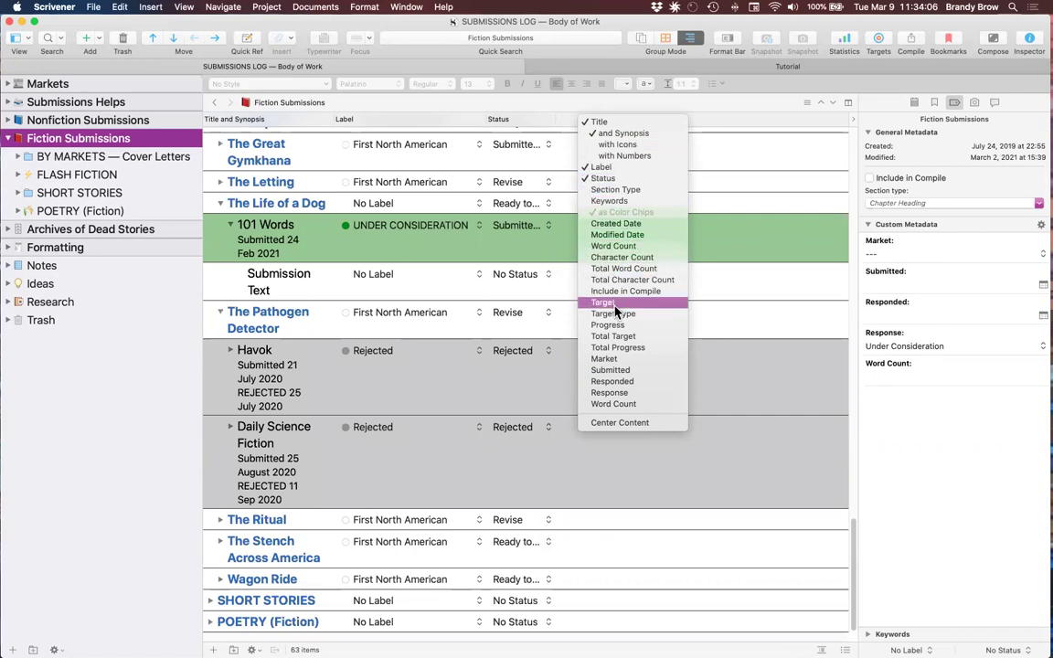
click(615, 361)
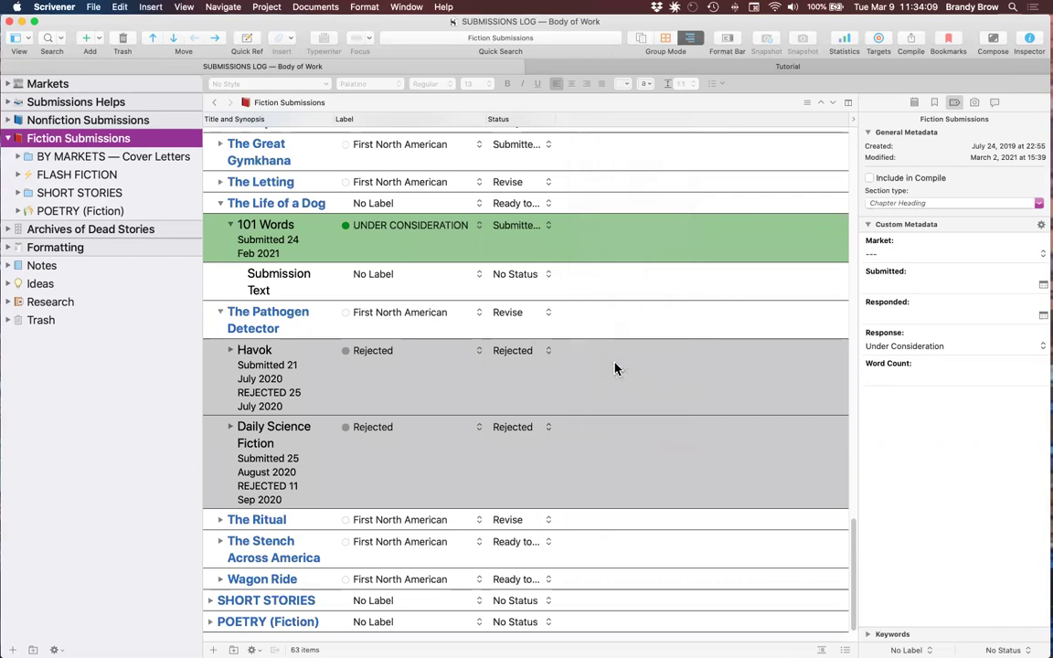
right_click(653, 126)
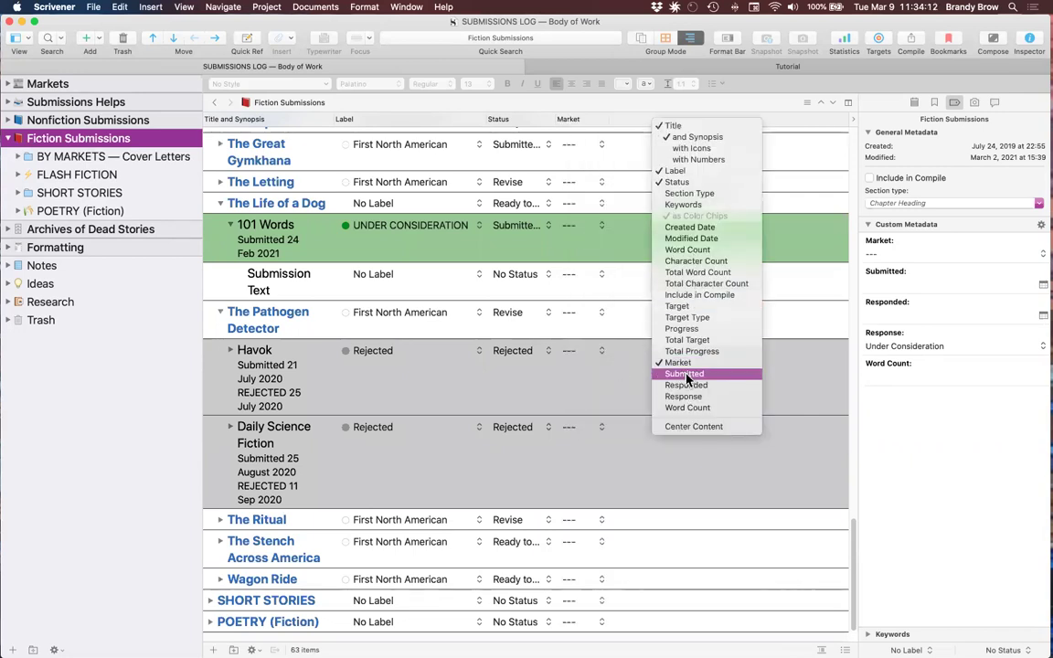
click(684, 373)
right_click(677, 121)
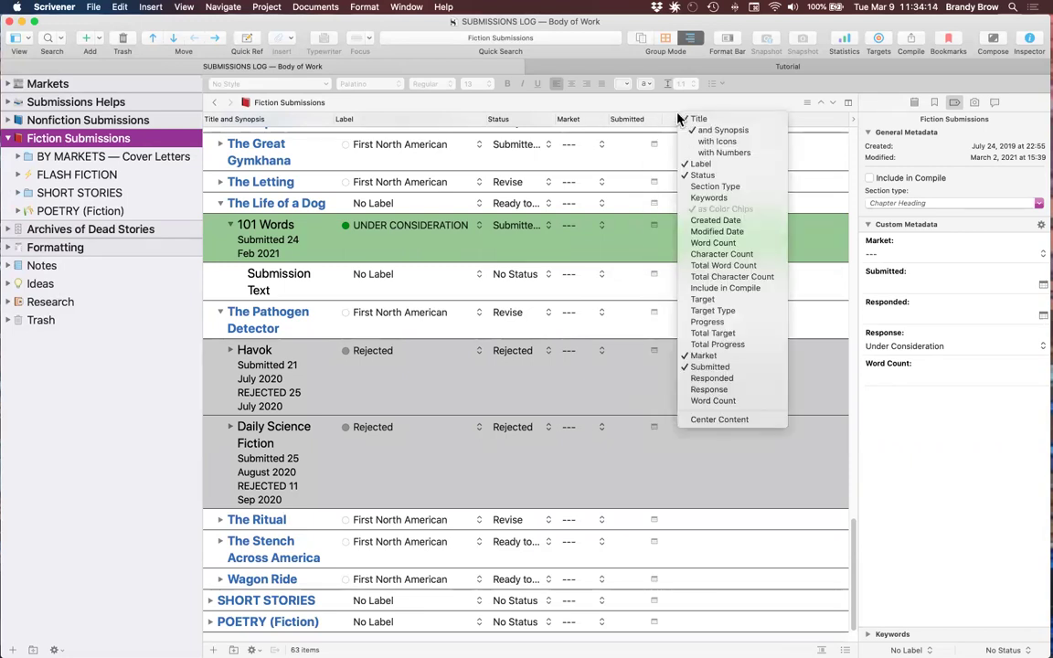
click(740, 380)
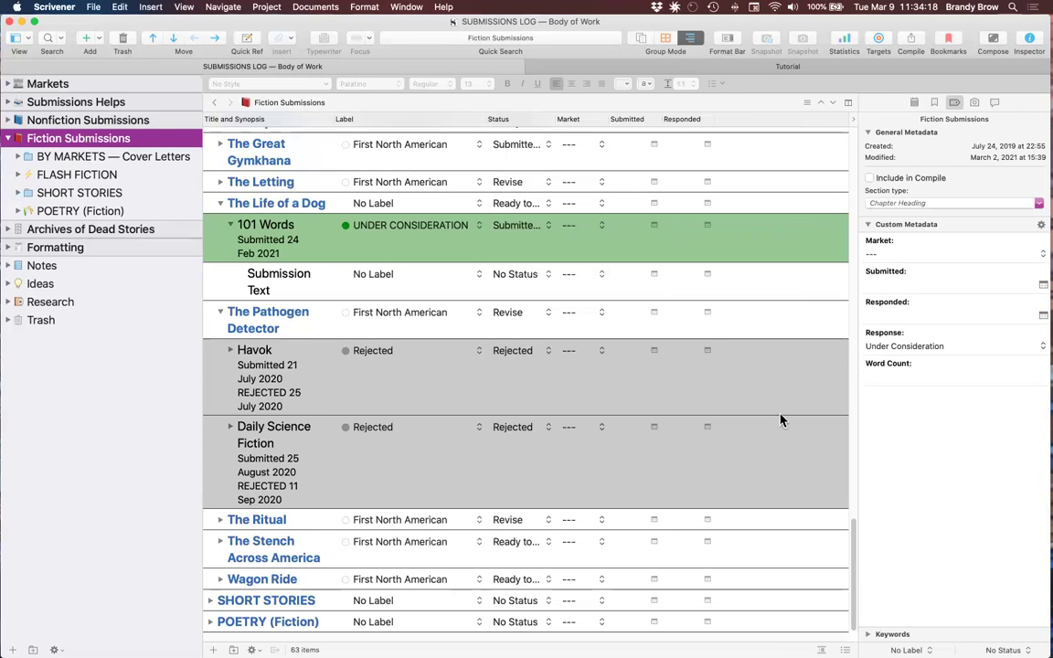
Open the Custom Metadata settings and keep Market as a List field
click(1039, 225)
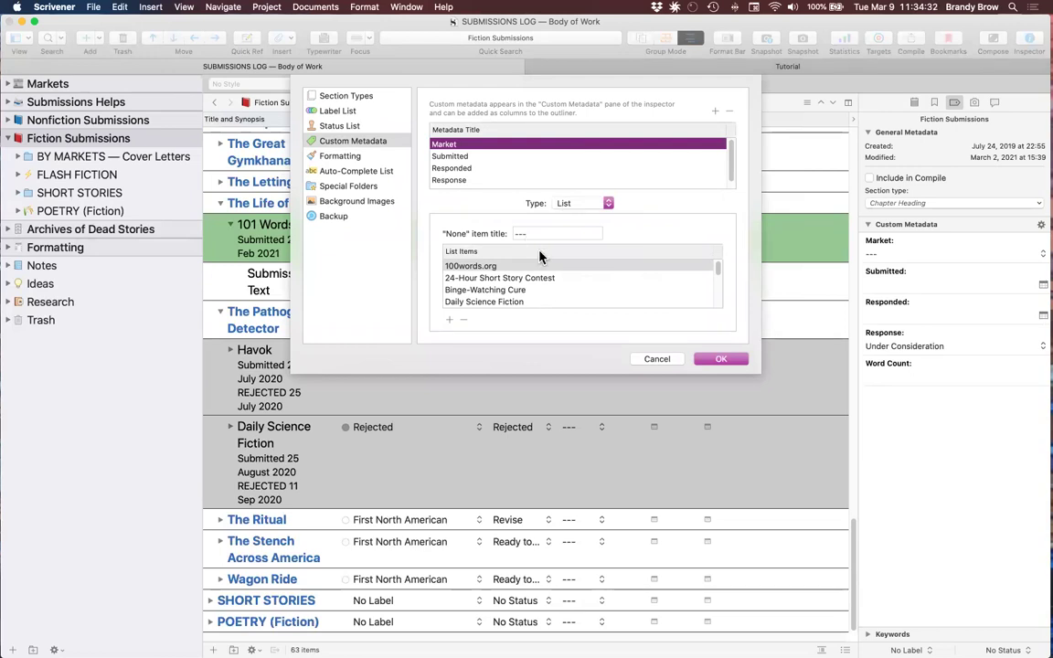
click(603, 205)
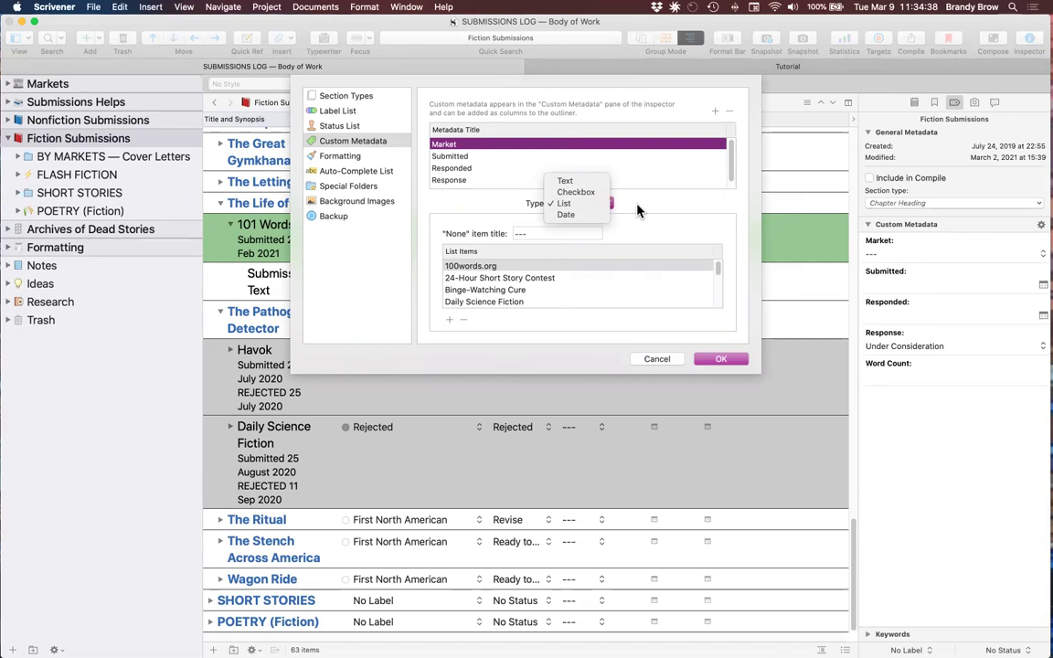
click(637, 210)
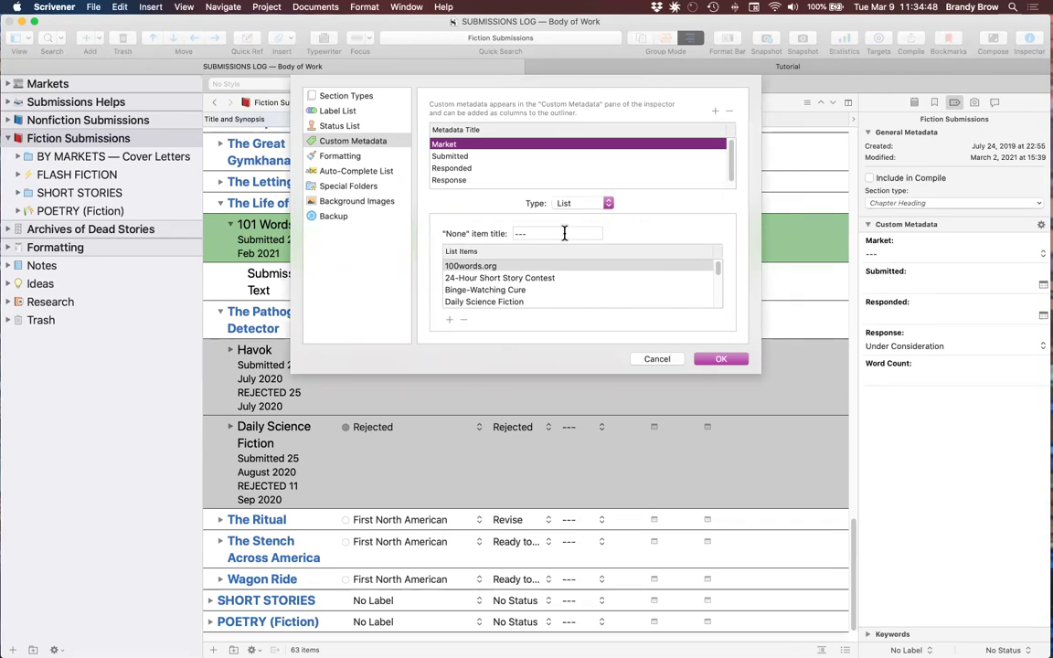
scroll(531, 277, down, 5)
scroll(533, 275, up, 5)
scroll(533, 276, down, 5)
scroll(512, 275, up, 5)
Cancel a stray new Market list entry, then reopen the Custom Metadata settings
click(449, 321)
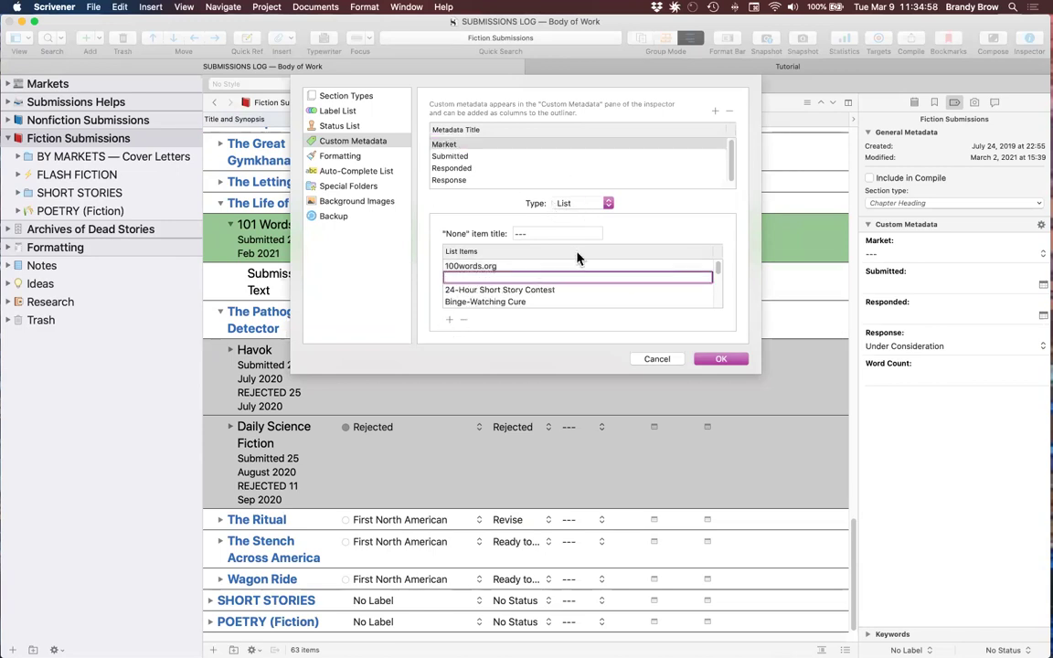
click(657, 358)
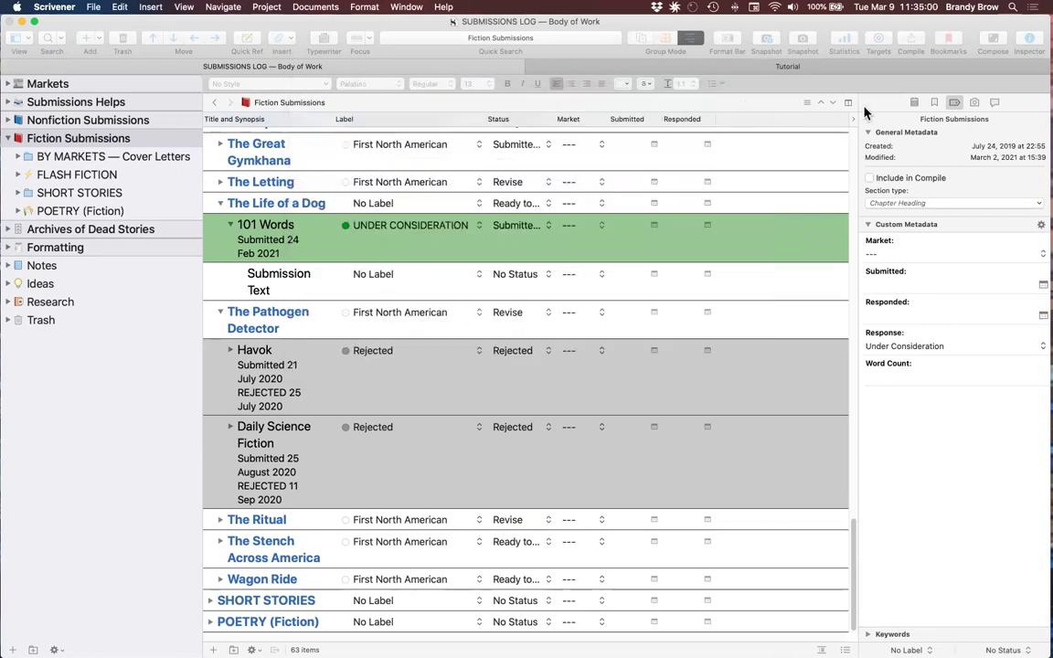
click(1041, 225)
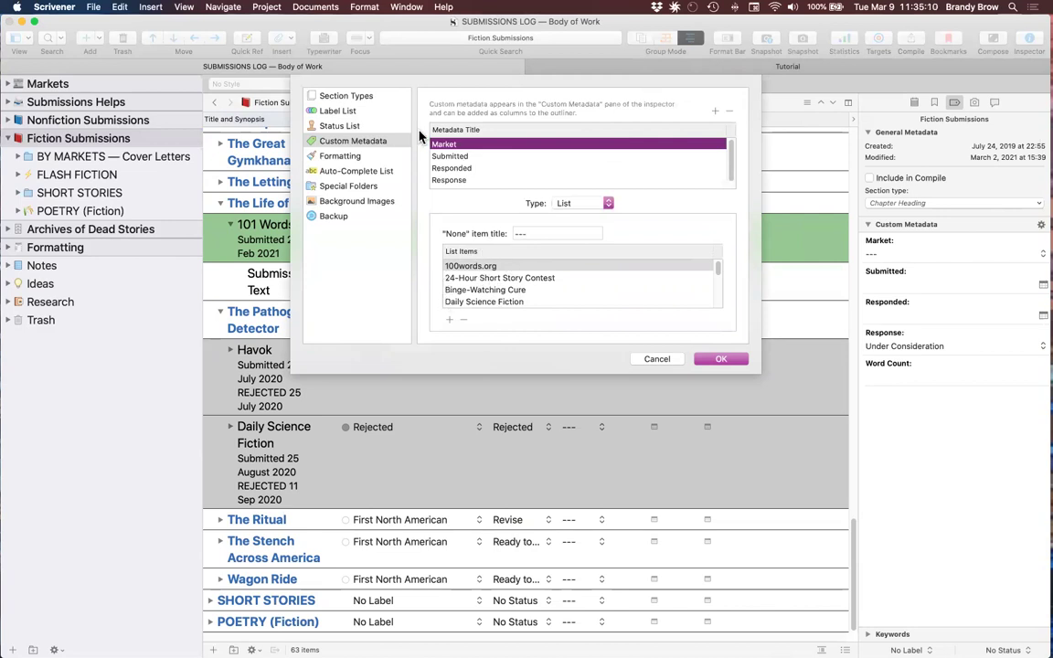
Add a new List-type custom metadata field named Payment
click(715, 112)
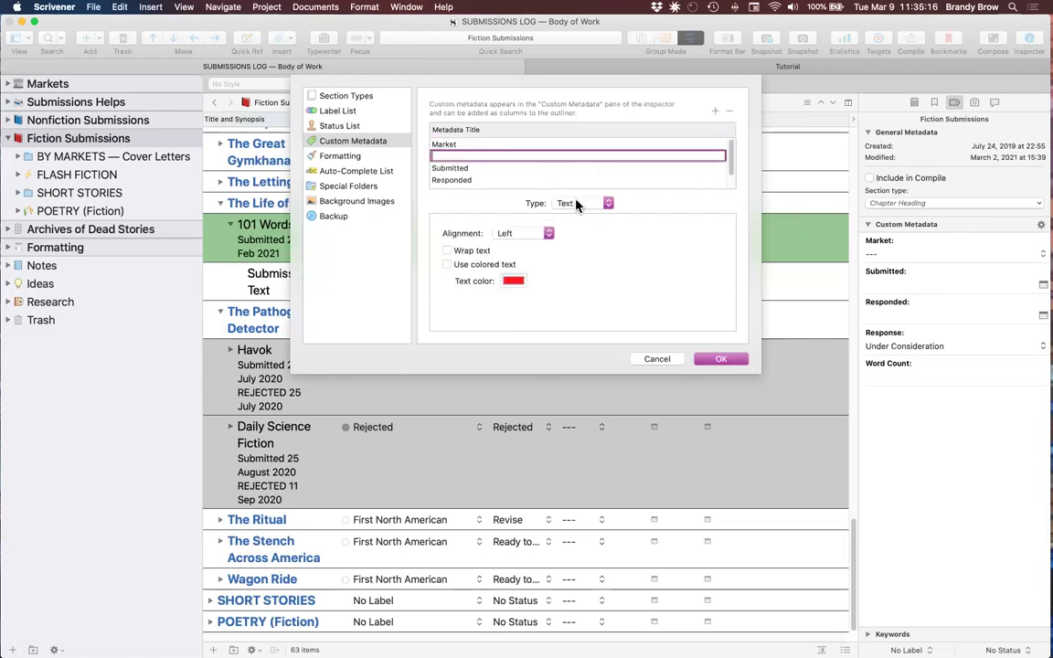
click(606, 204)
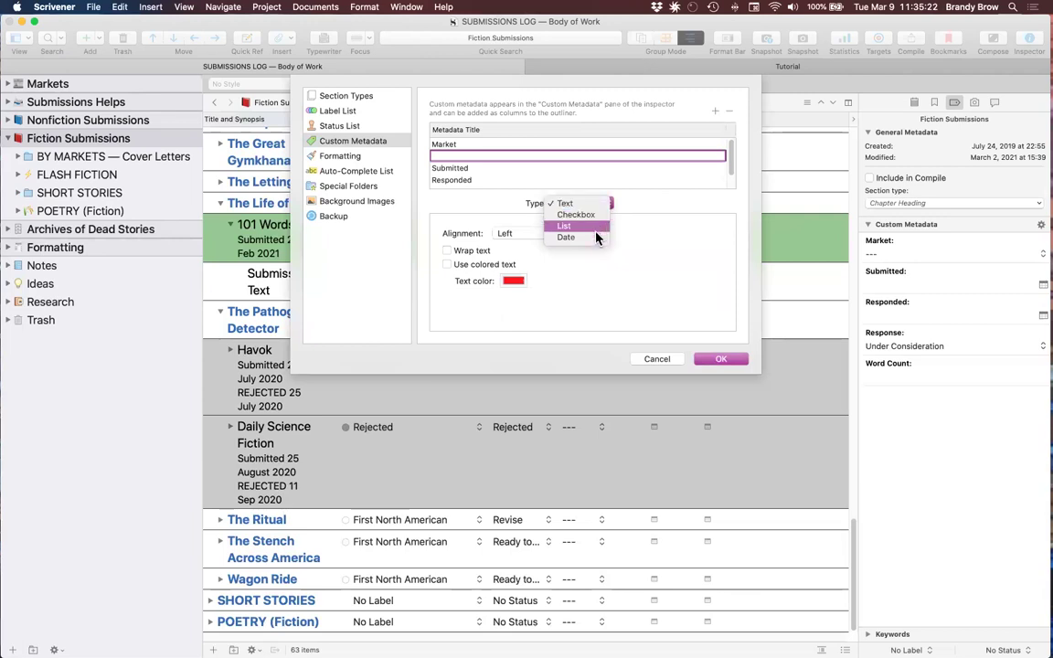
click(634, 229)
click(594, 203)
click(571, 236)
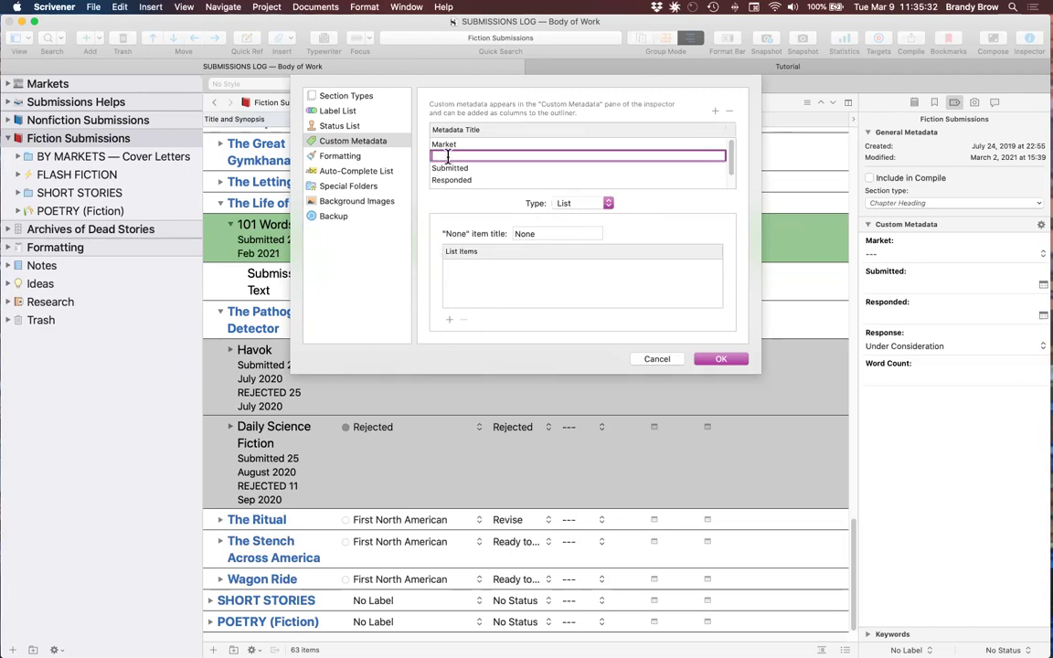
text(Payment)
key(Return)
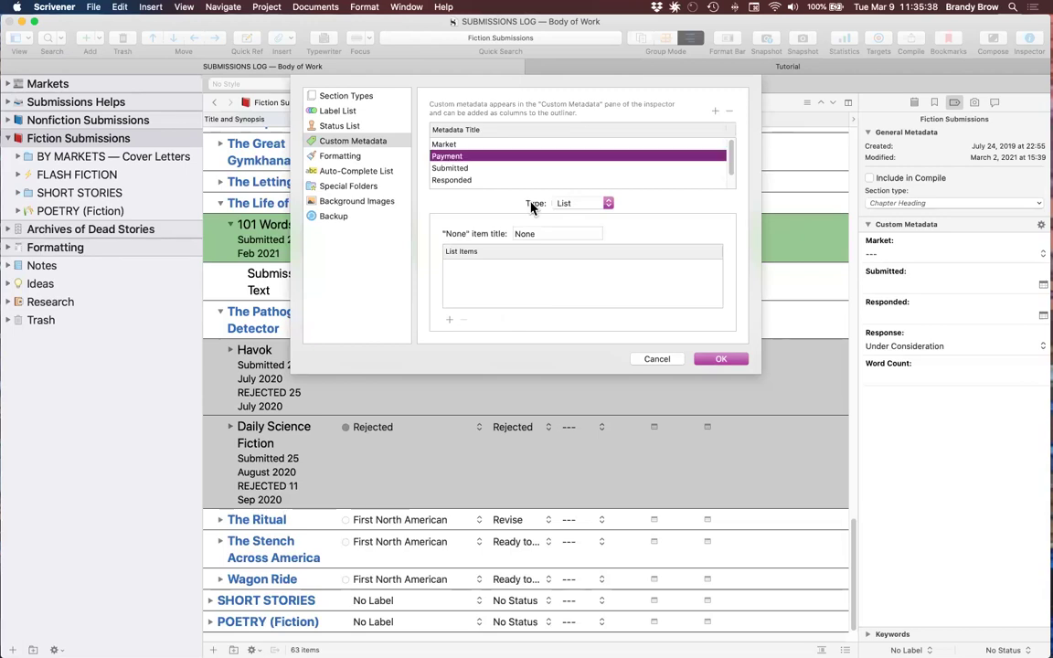
Give Payment the choices Paying, Nonpaying and Pays w/anthology, with '---' as None title, and save
click(449, 320)
text(Paying)
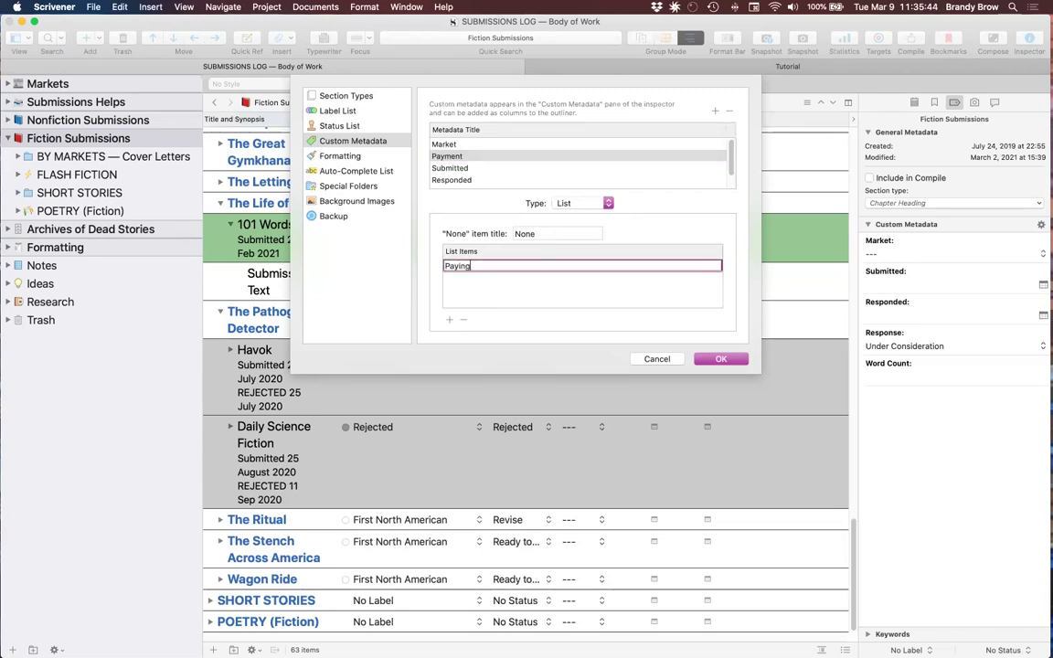
click(449, 320)
text(Nonpaying)
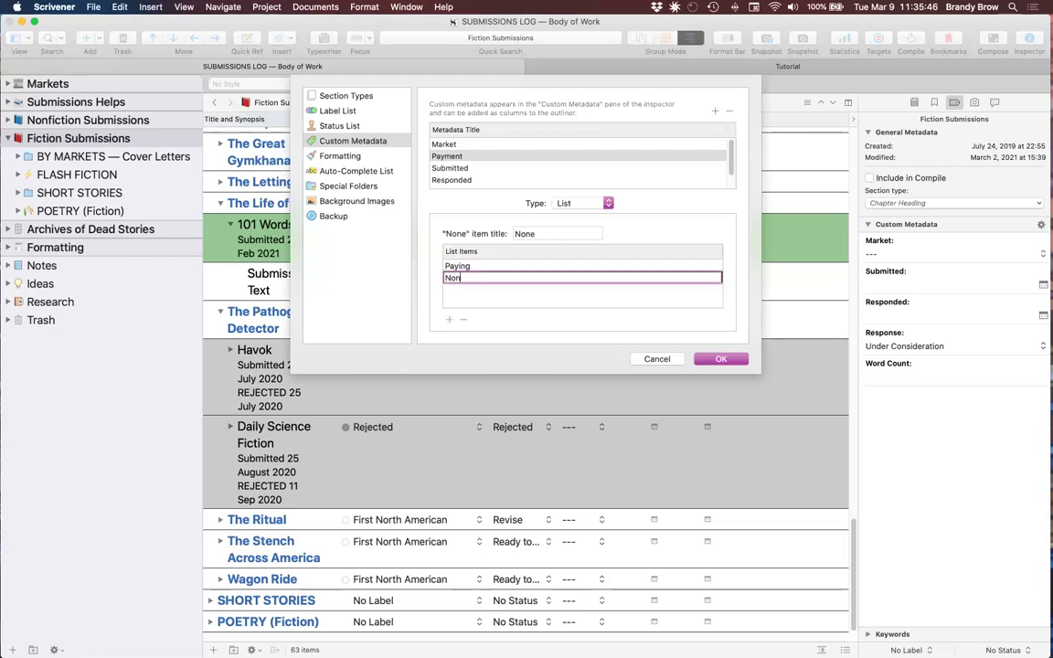
click(449, 320)
text(Paying)
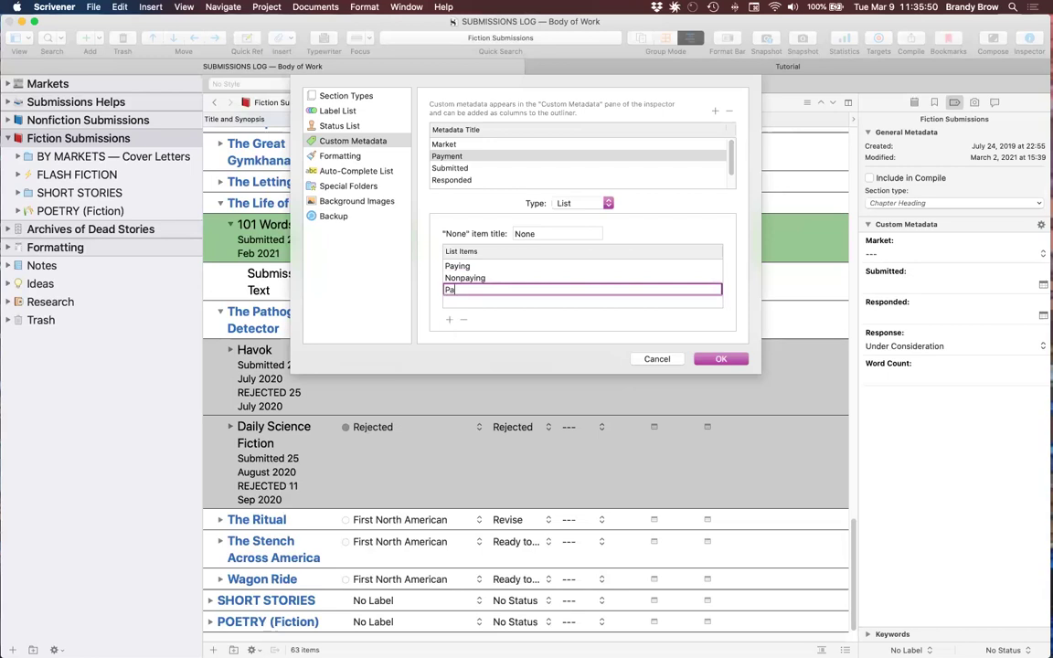
key(BackSpace)
key(BackSpace)
key(BackSpace)
text(s wi)
text(/antho)
text(logy)
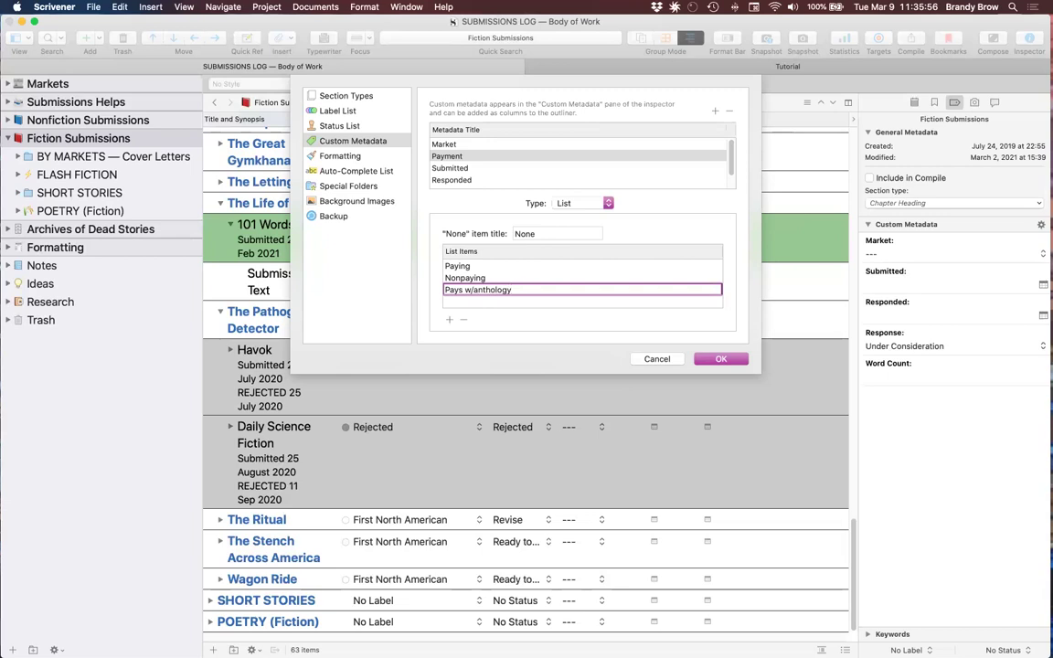
click(539, 233)
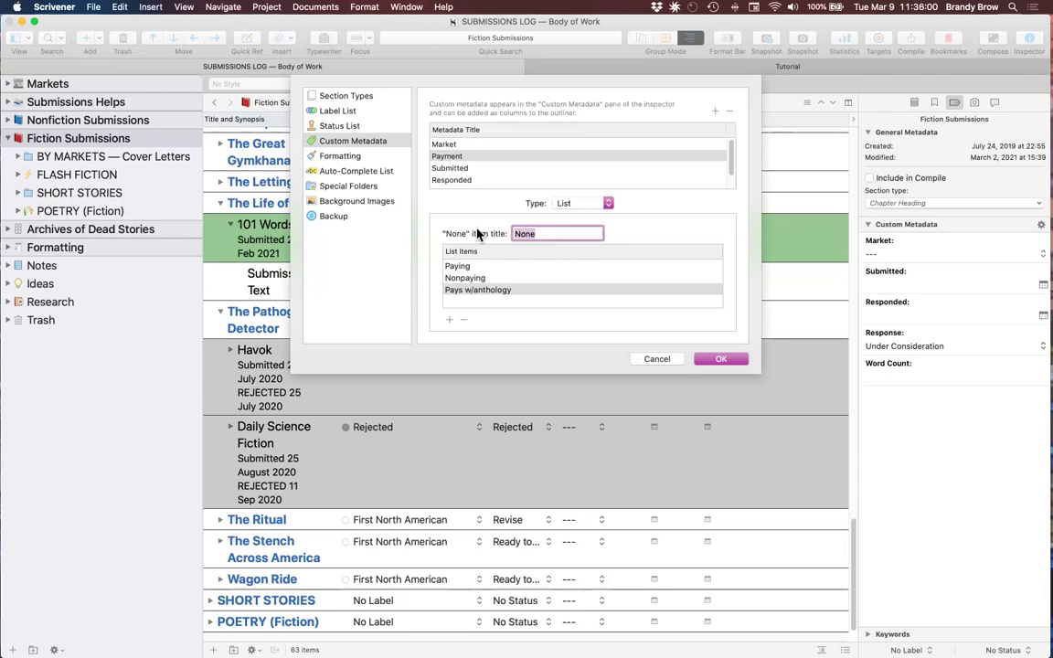
text(---)
click(721, 358)
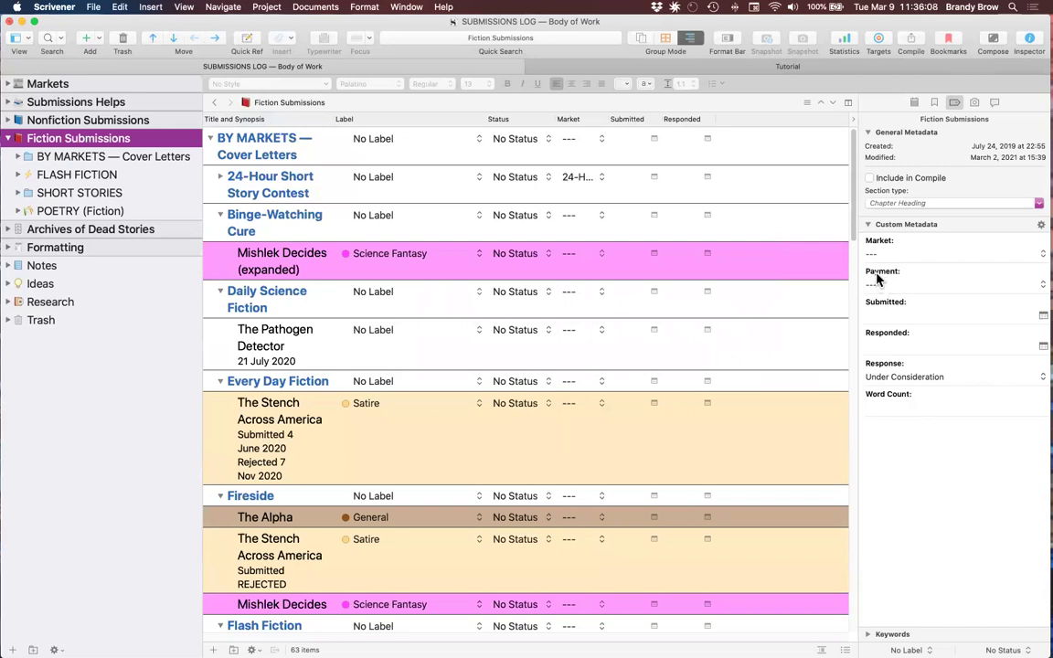
Mark Secret of the Star Isles in the 24-Hour Short Story Contest as Nonpaying
click(1042, 289)
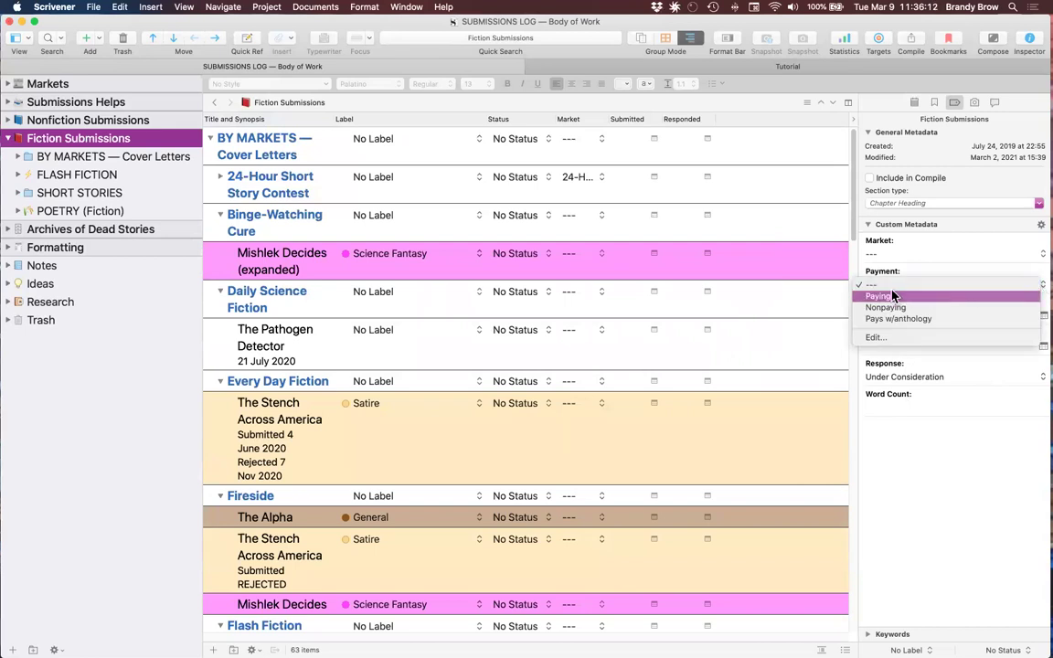
click(870, 358)
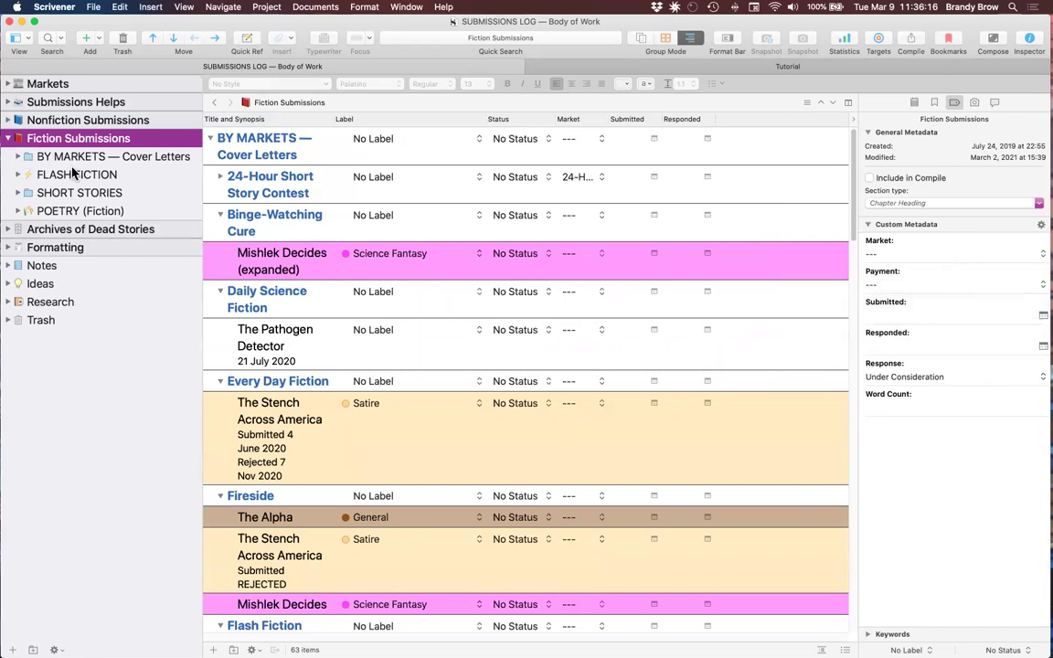
click(18, 156)
click(73, 175)
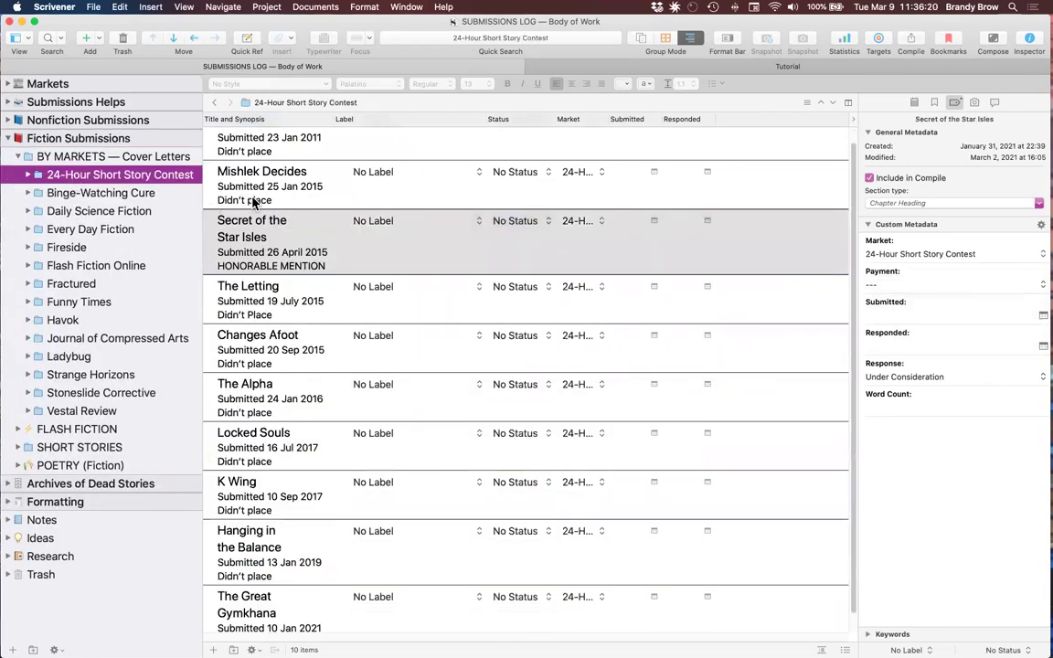
click(1042, 285)
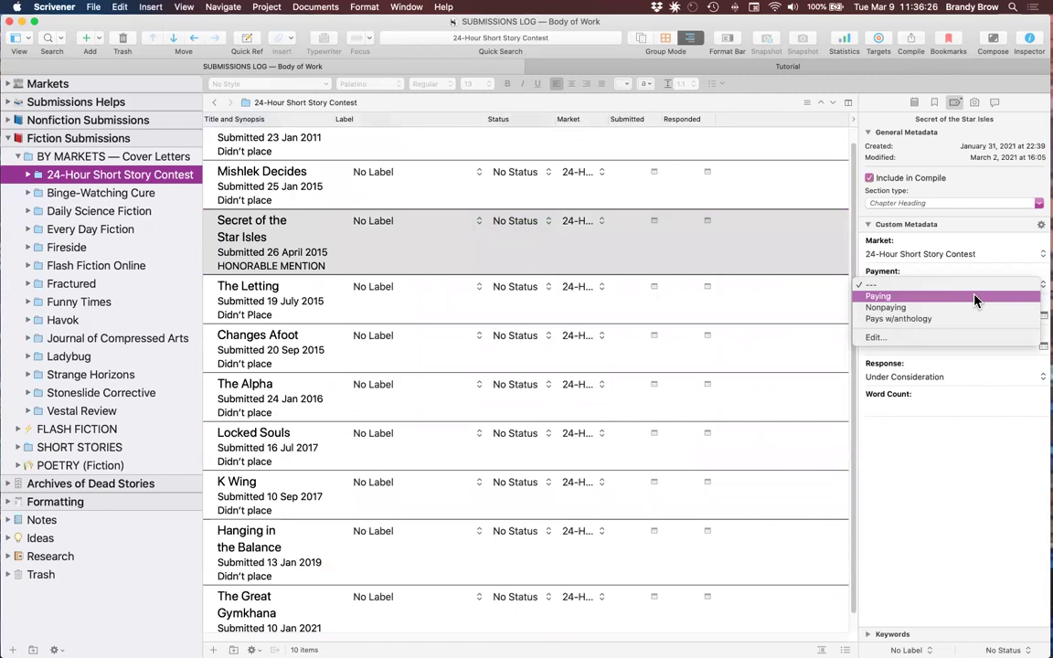
click(919, 311)
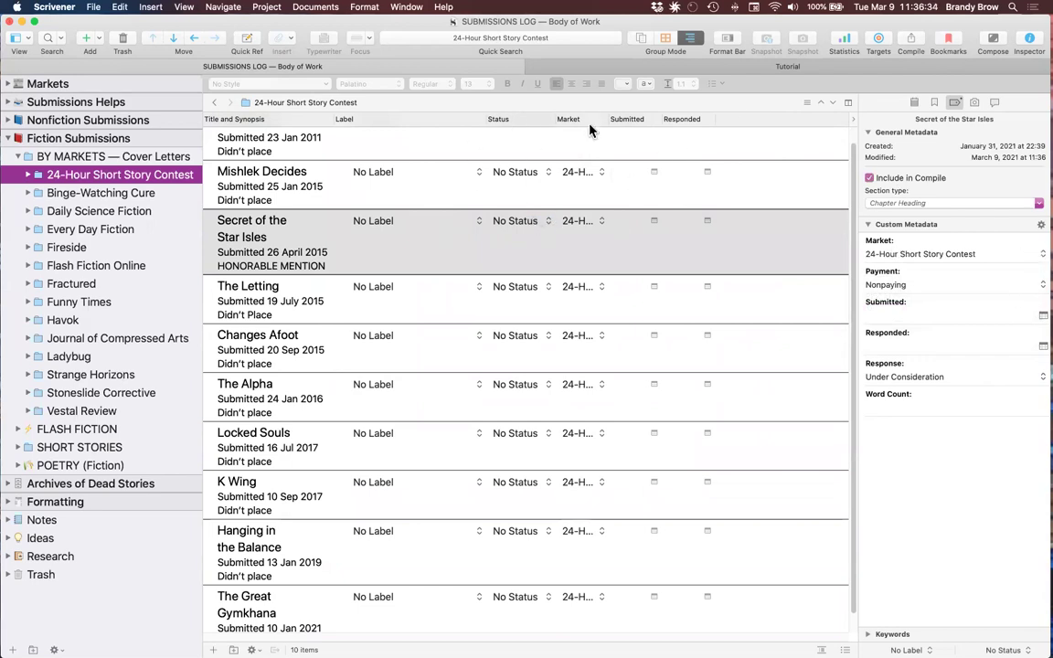
Add a Payment column to the outline and widen it to show full values
right_click(739, 122)
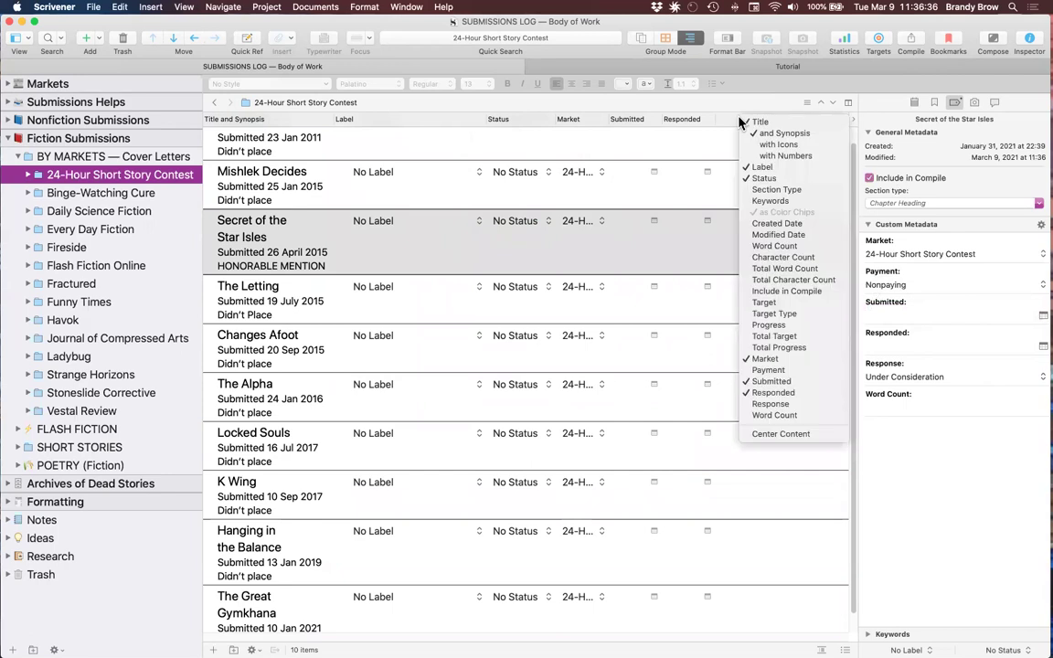
click(788, 374)
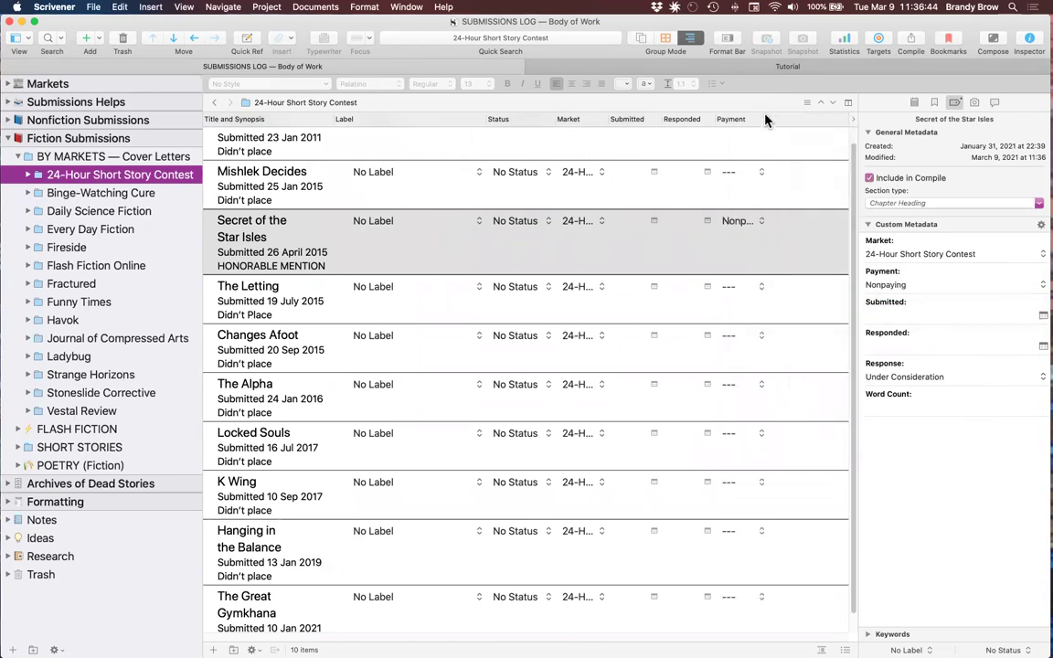
drag(767, 115, 794, 117)
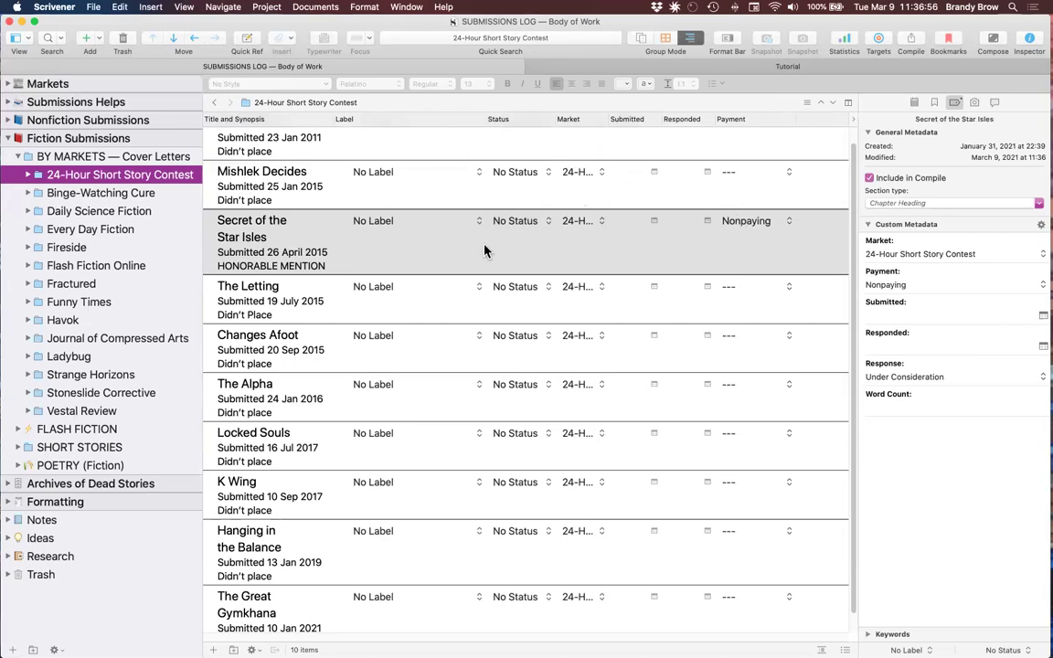
Look at the File menu's Export commands and dismiss them without exporting
click(91, 7)
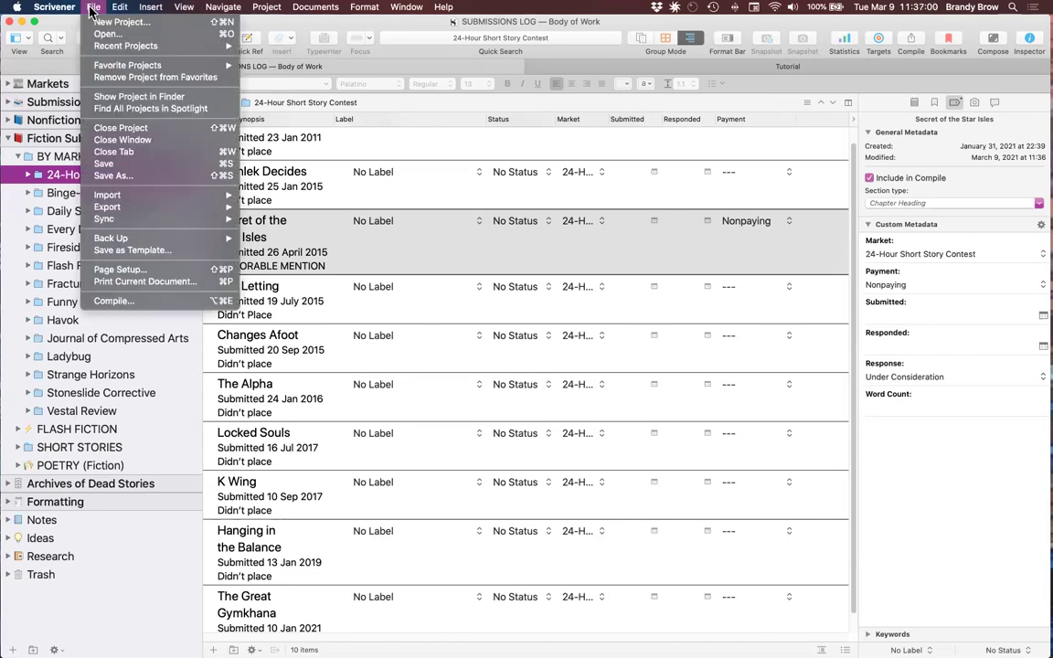
mouse_move(124, 207)
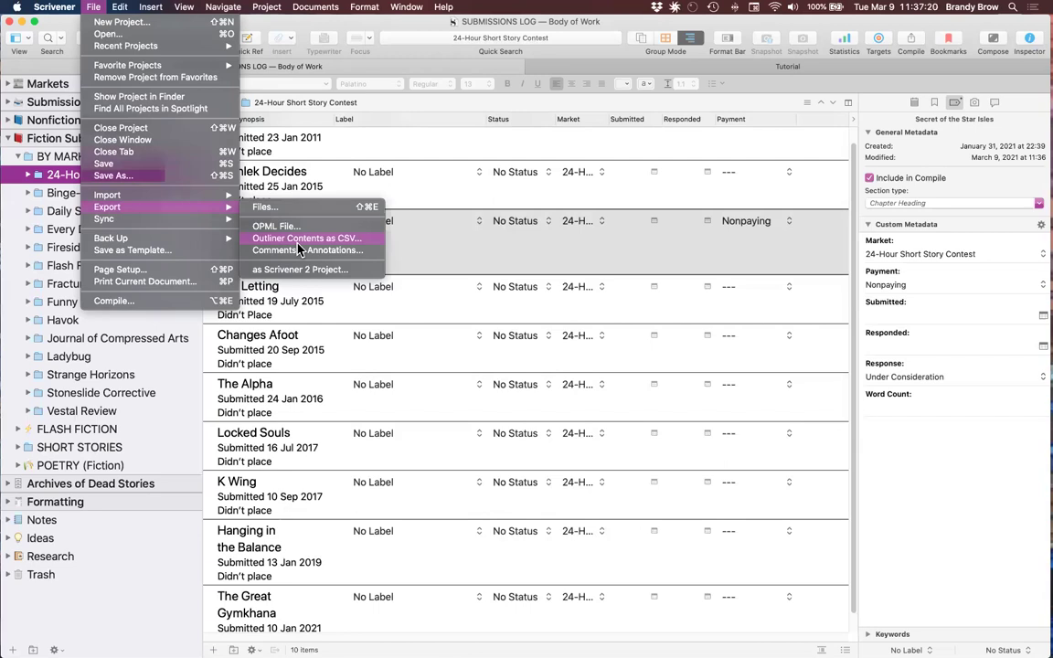
click(755, 117)
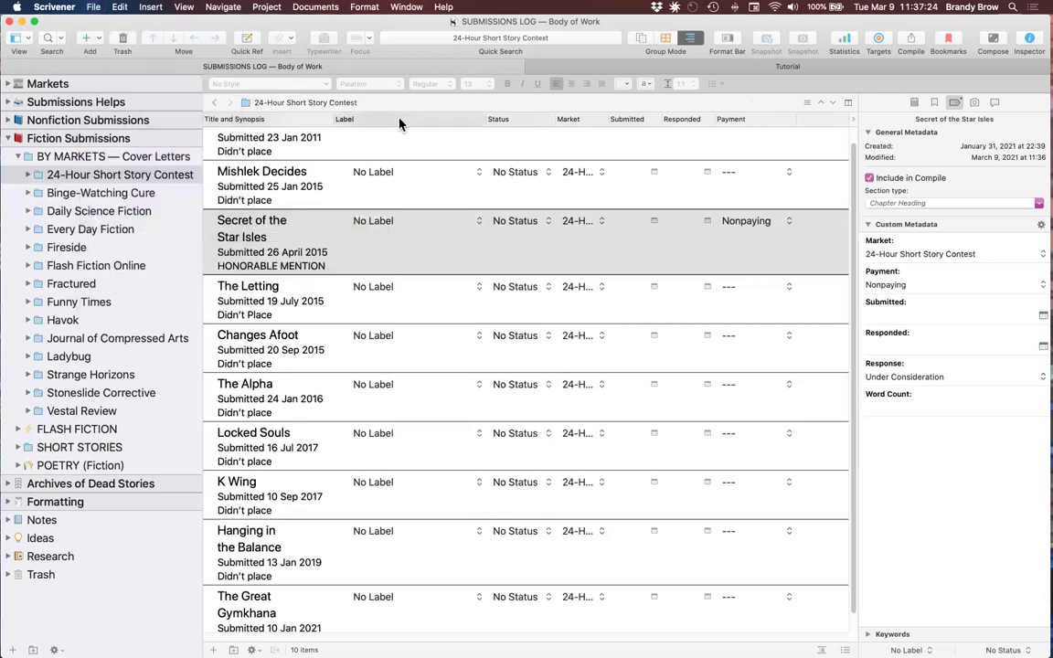
Sort the submissions by Label, toggle the order, then sort by Payment
click(477, 120)
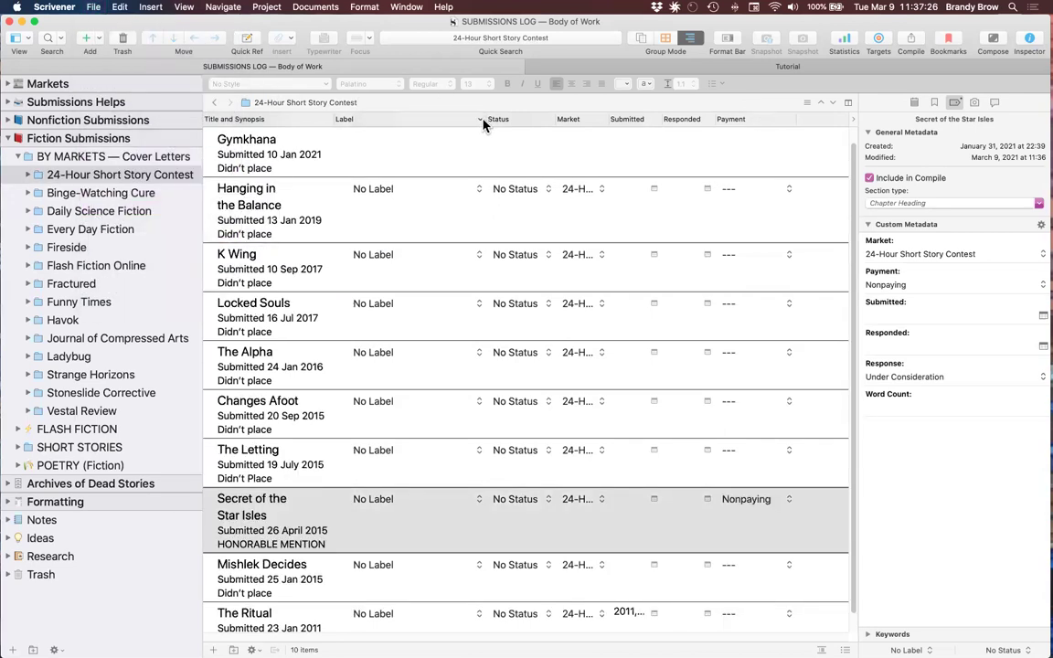
click(551, 119)
click(549, 121)
click(731, 119)
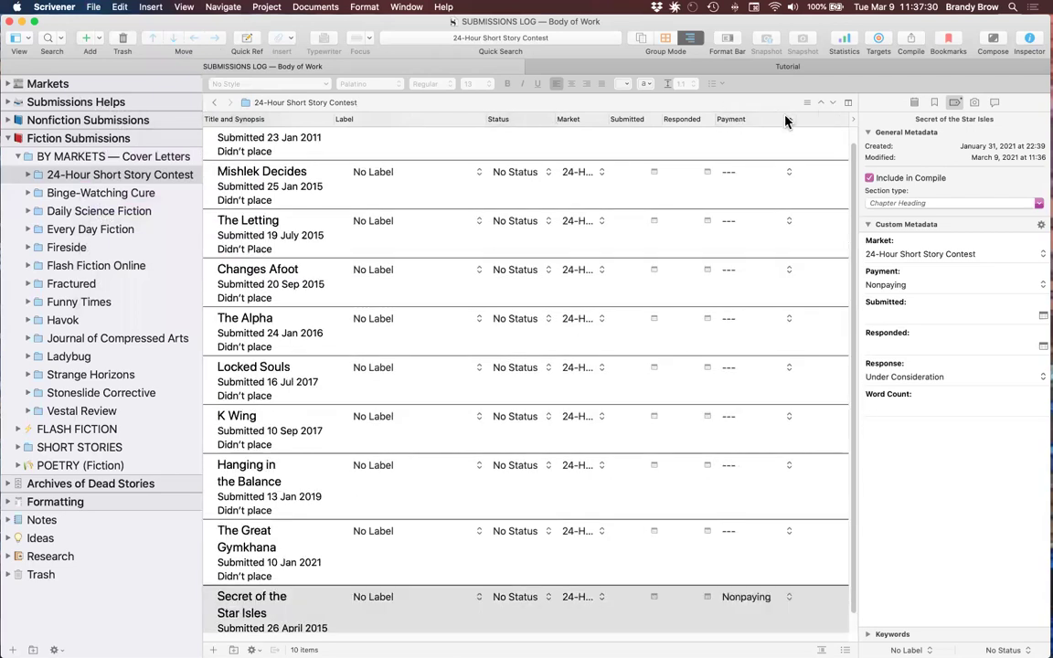
click(789, 121)
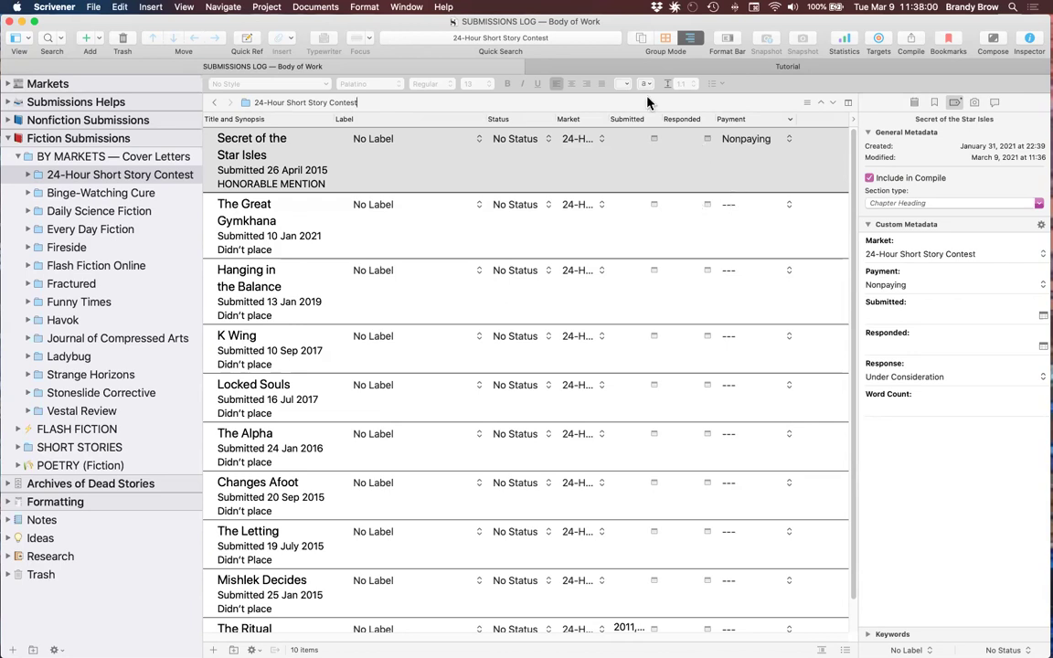
View the contest stories as continuous text, check text statistics, then return to the single document
click(641, 37)
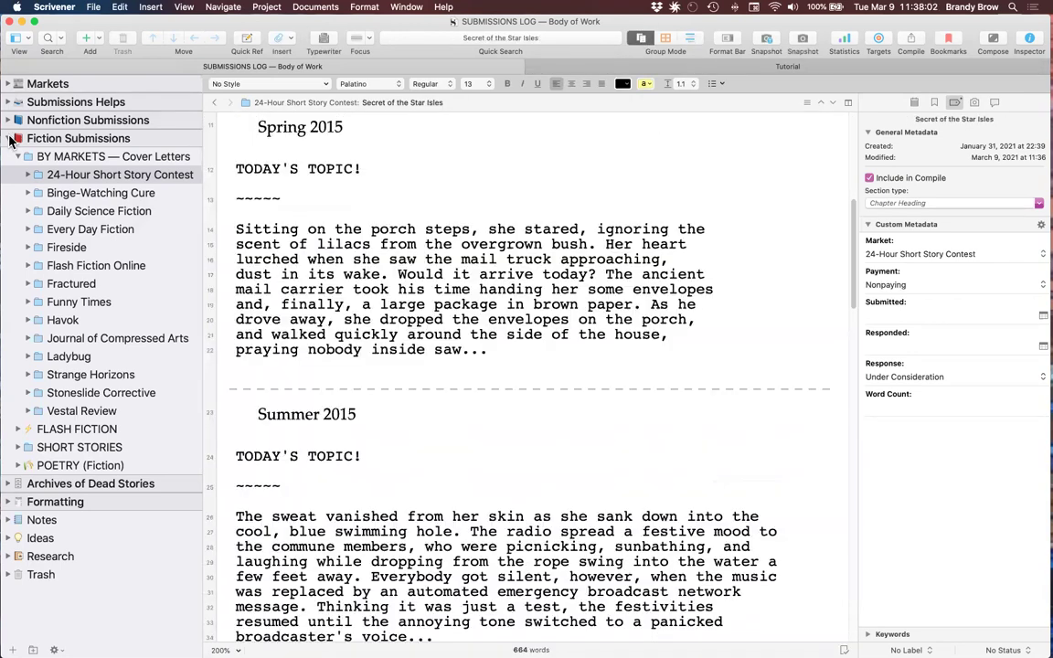
click(7, 84)
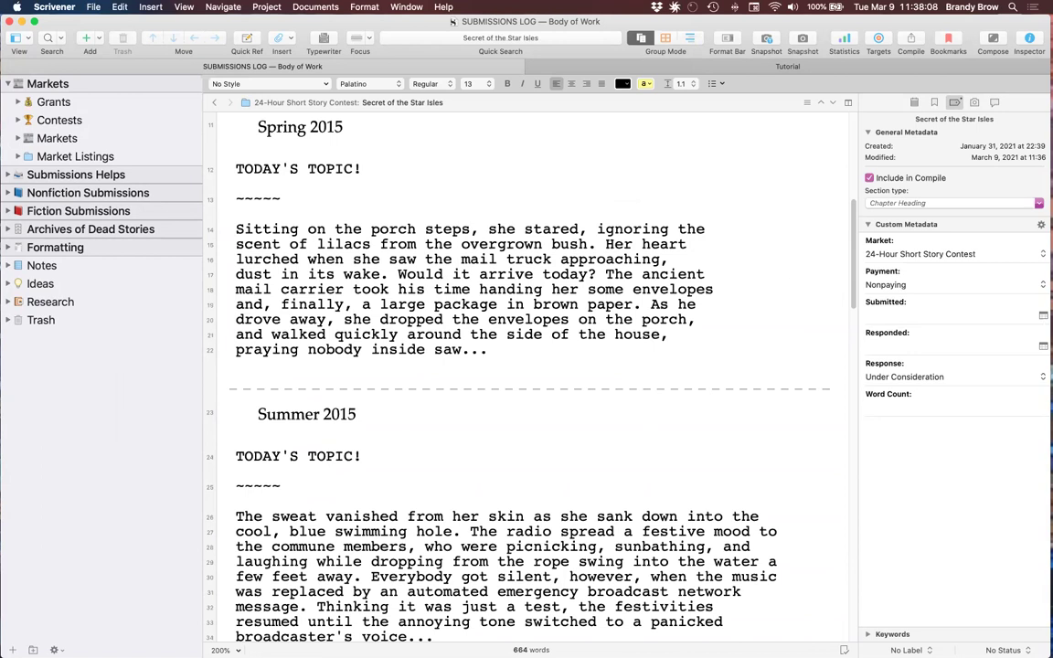
key(super+alt+shift+s)
click(682, 395)
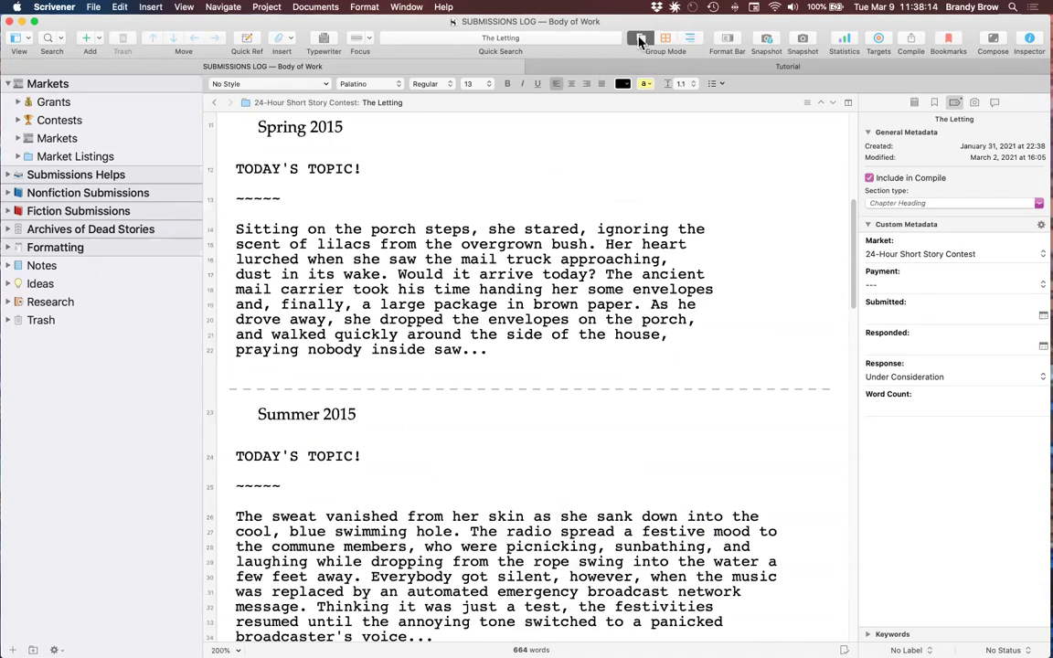
click(640, 41)
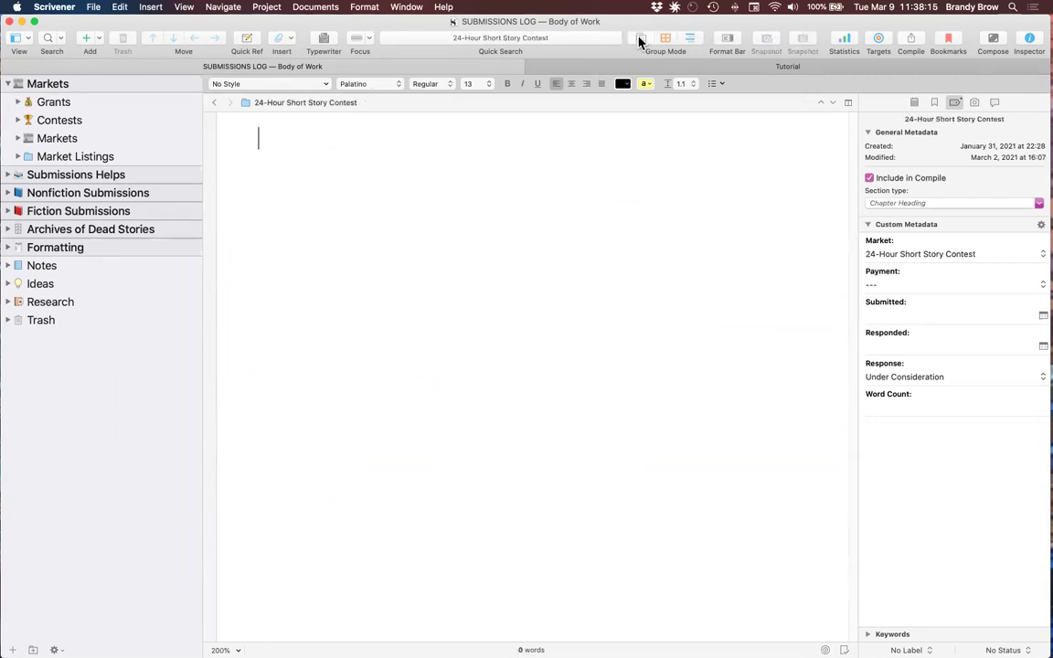
Open Elizabeth George Foundation under Grants and give it a 300-word document target
click(17, 101)
click(66, 121)
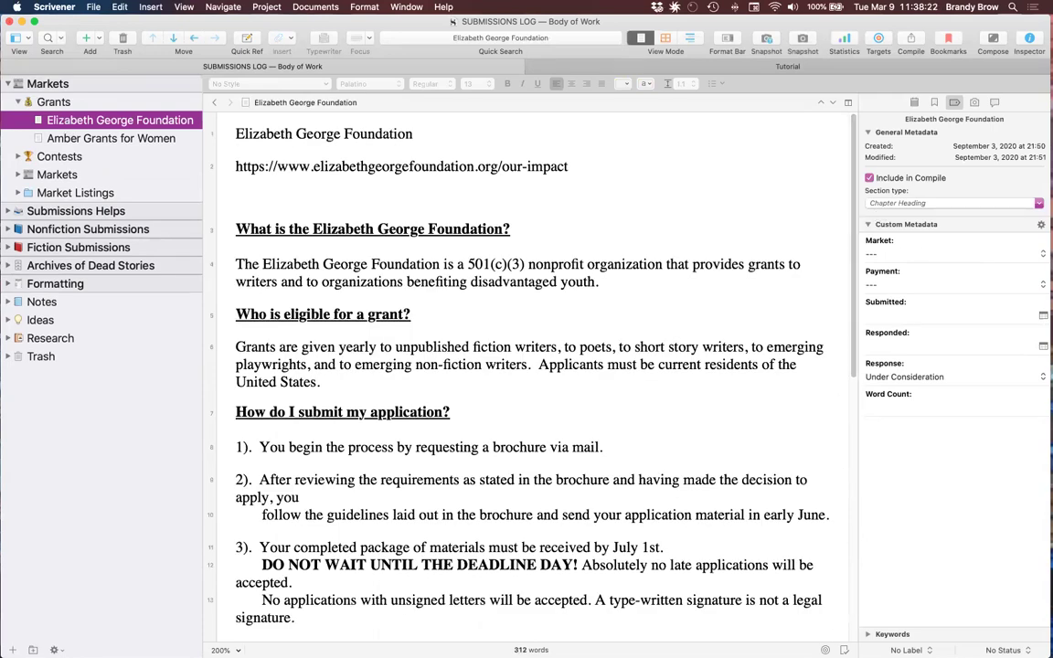
click(843, 650)
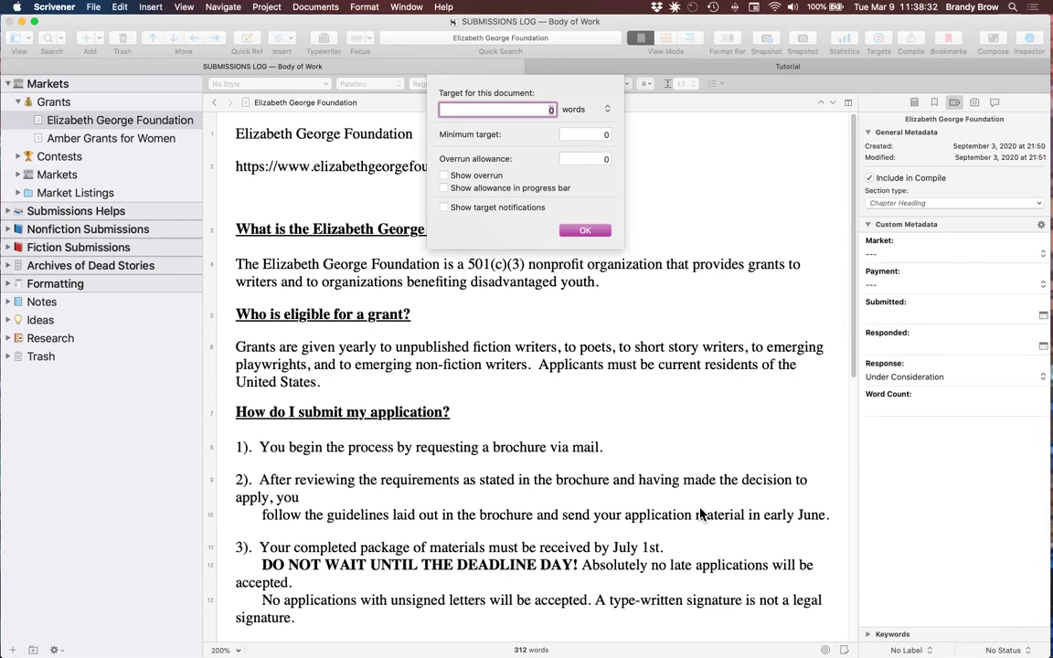
text(300)
click(585, 230)
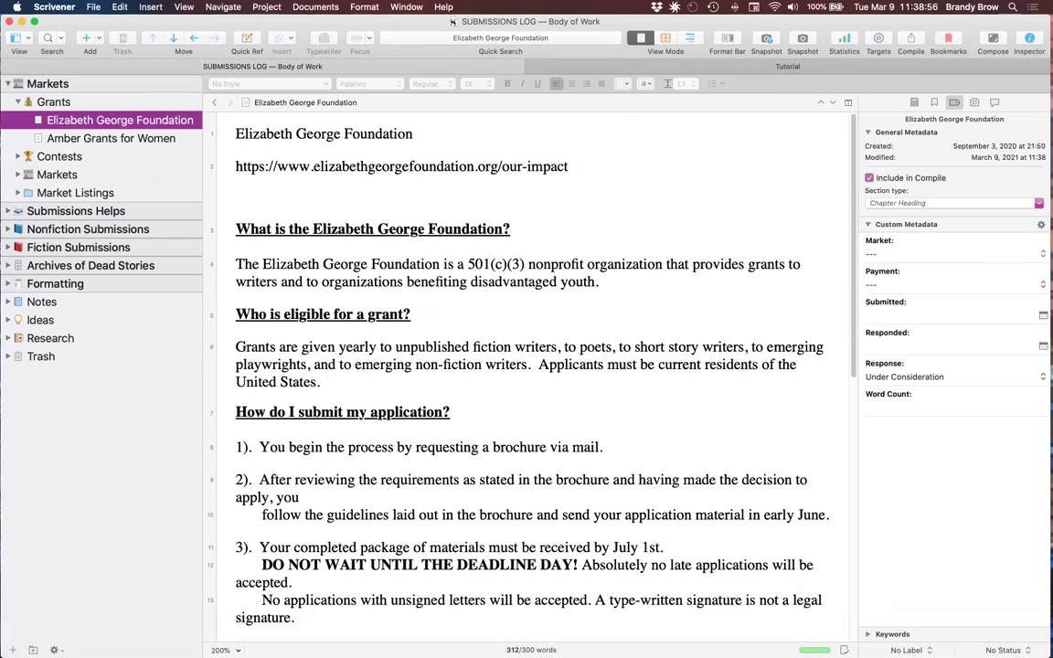
Change the document target to 30000 words, then clear it so no target remains
key(super+shift+t)
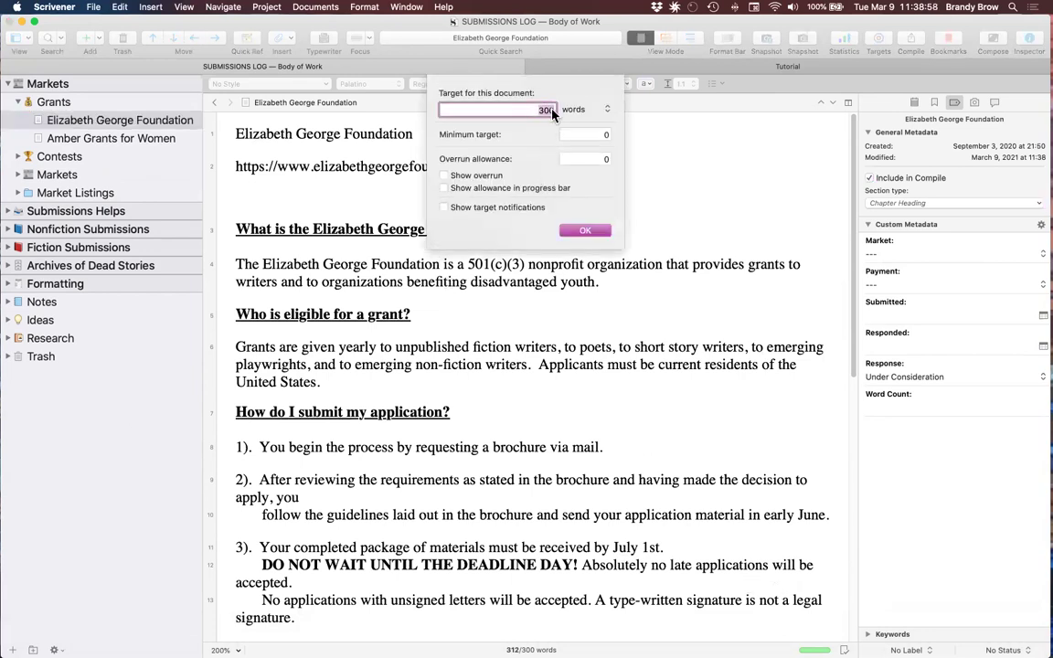
key(BackSpace)
text(30000)
key(Return)
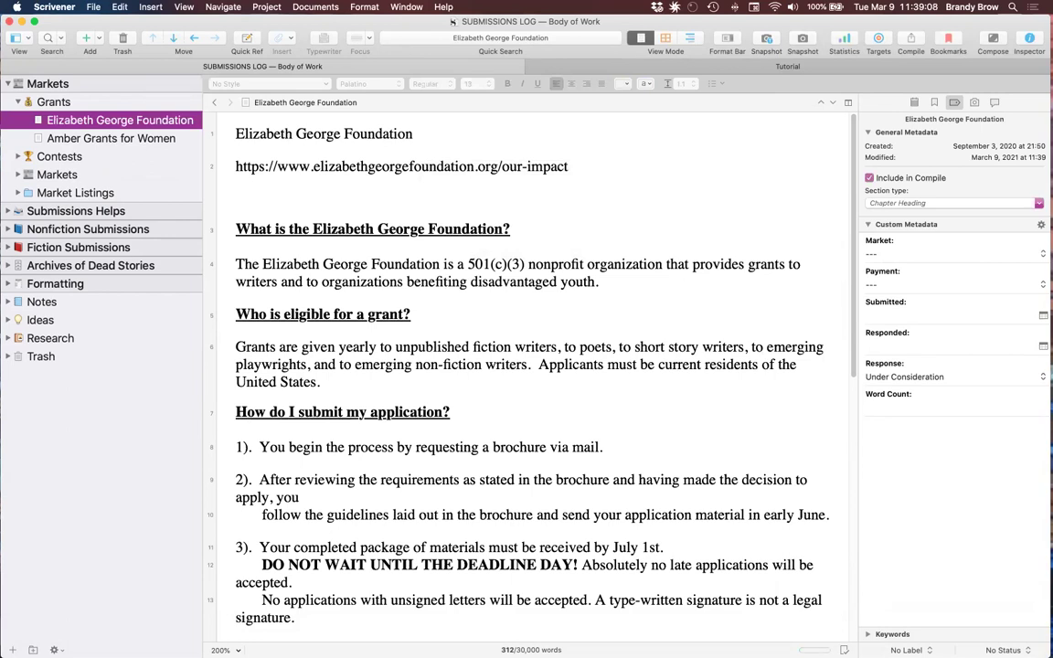
key(super+shift+t)
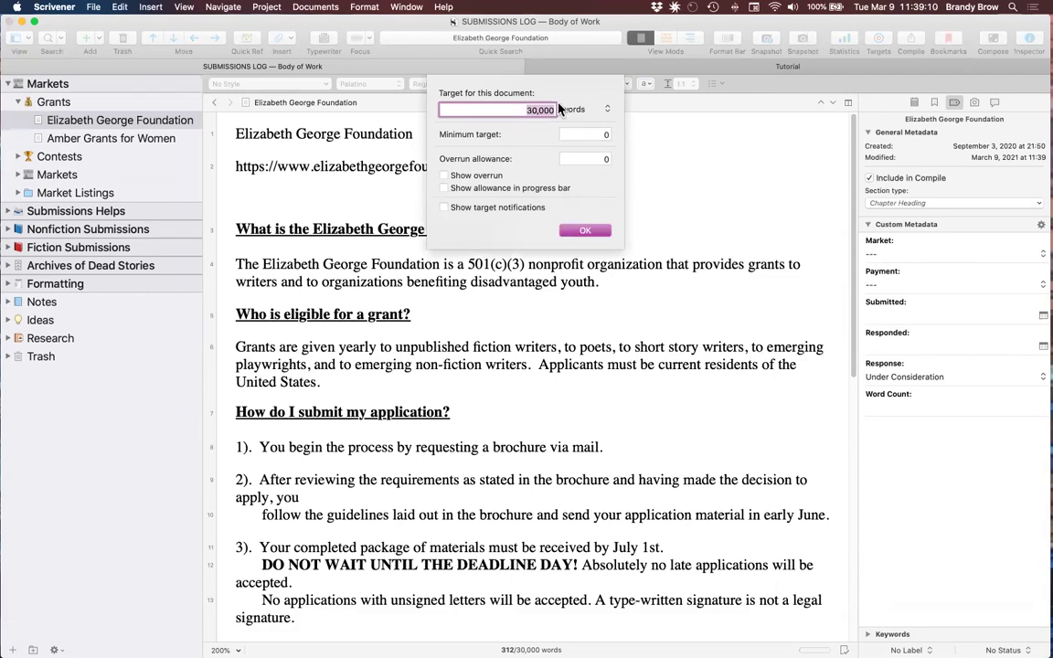
key(BackSpace)
click(585, 231)
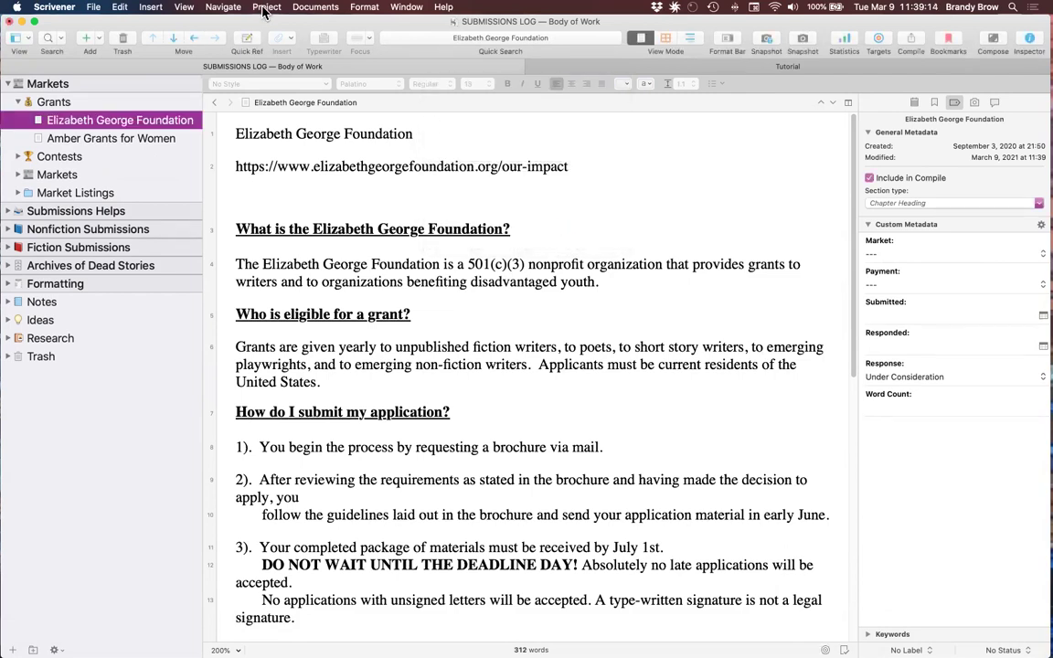
click(264, 8)
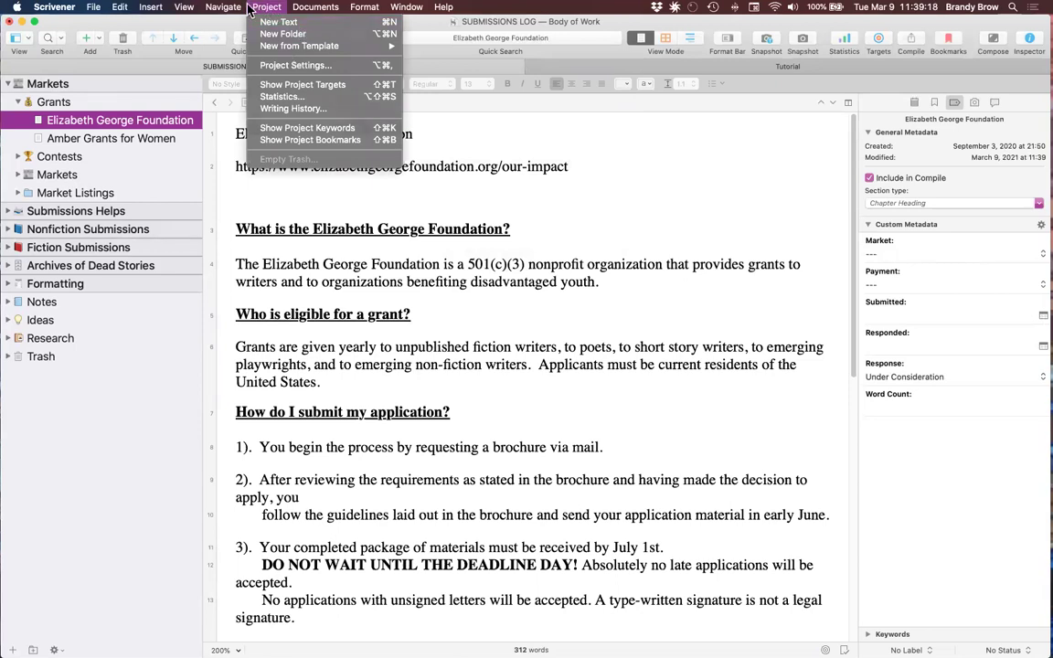
click(309, 85)
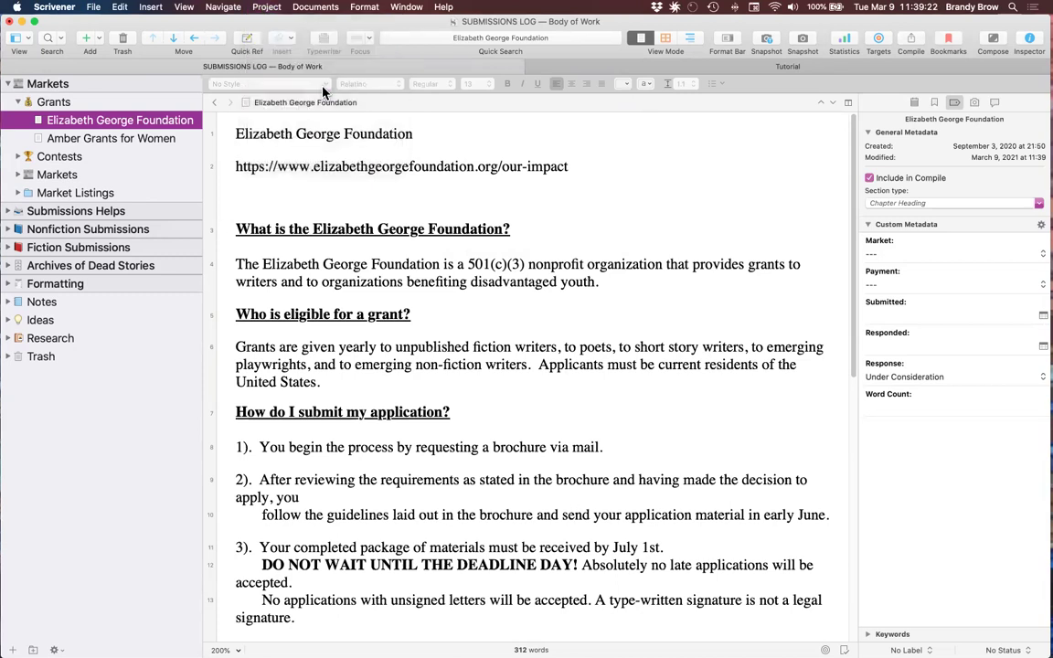
drag(202, 22, 539, 131)
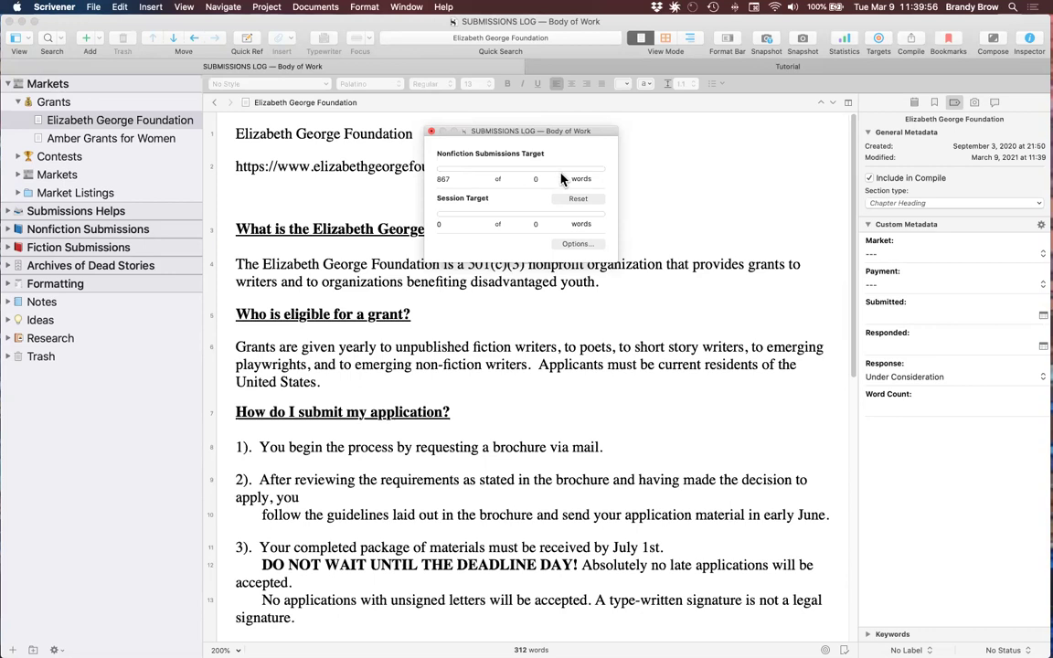
click(532, 177)
text(50000)
key(BackSpace)
key(BackSpace)
key(BackSpace)
key(BackSpace)
key(BackSpace)
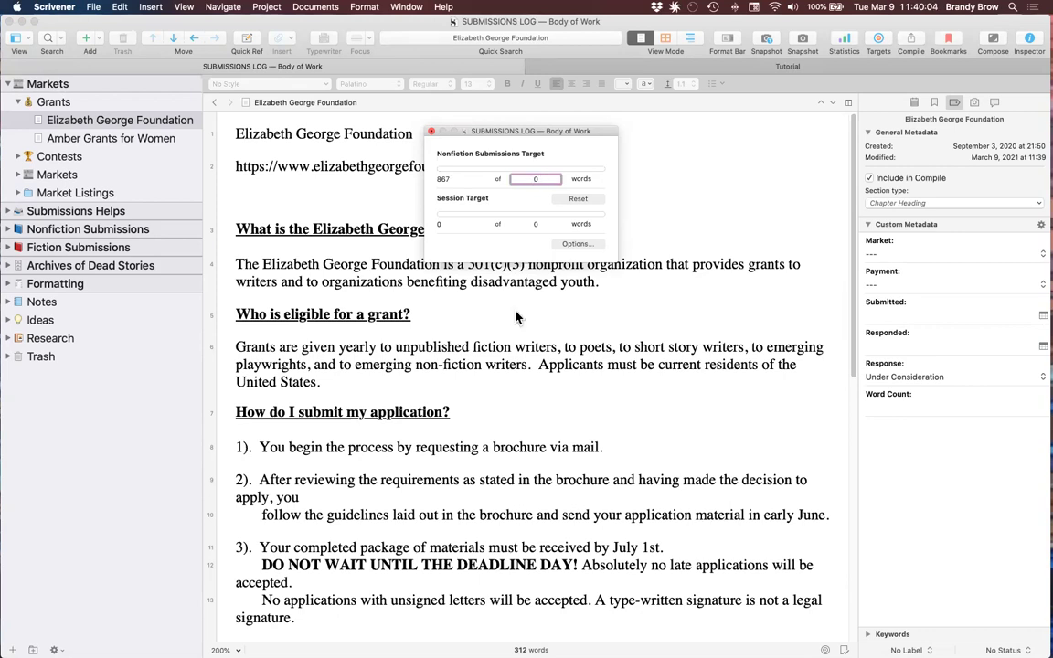
click(585, 247)
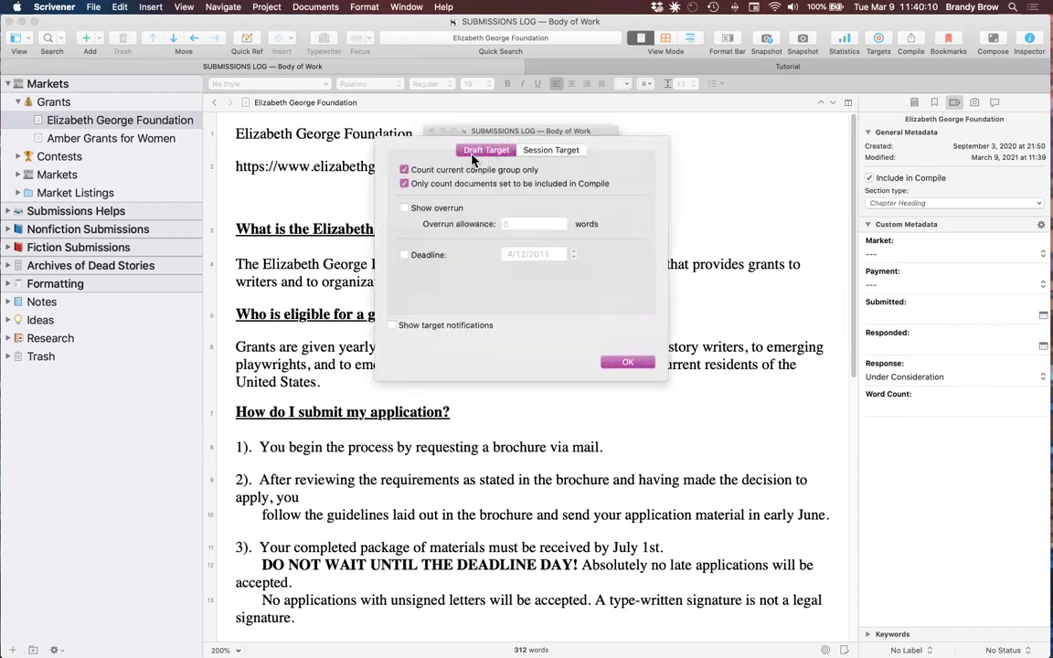
click(550, 150)
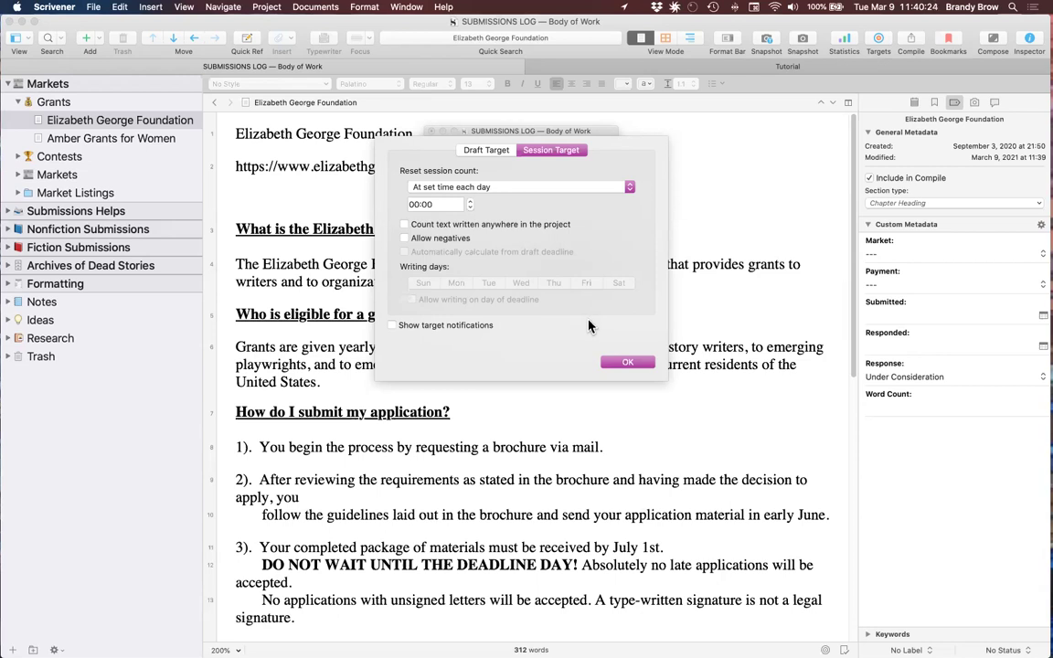
click(645, 362)
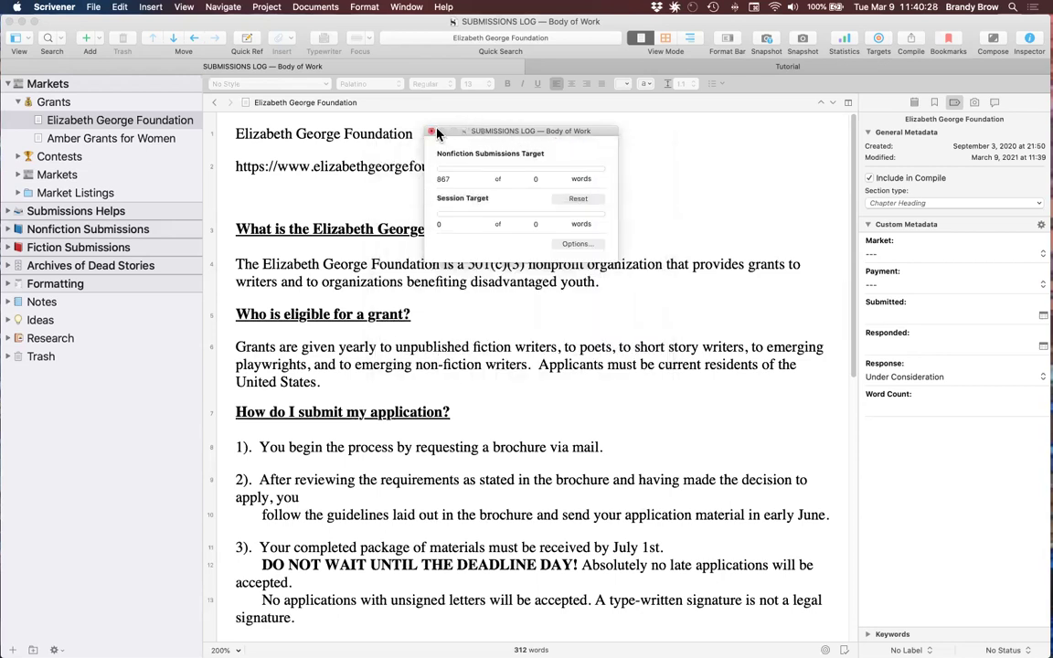
click(432, 132)
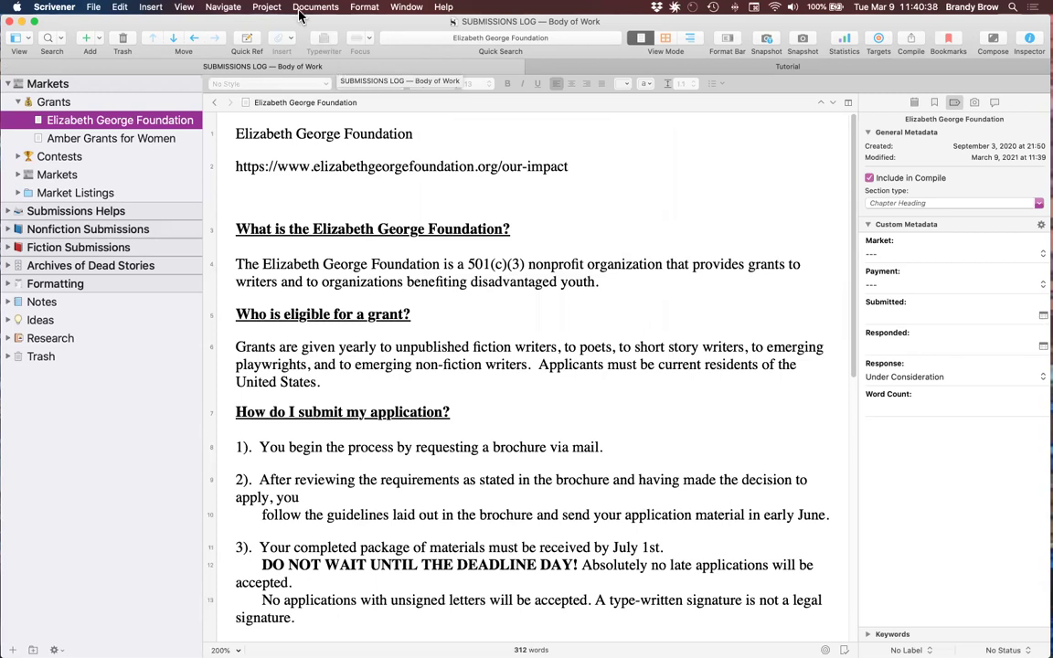
click(267, 7)
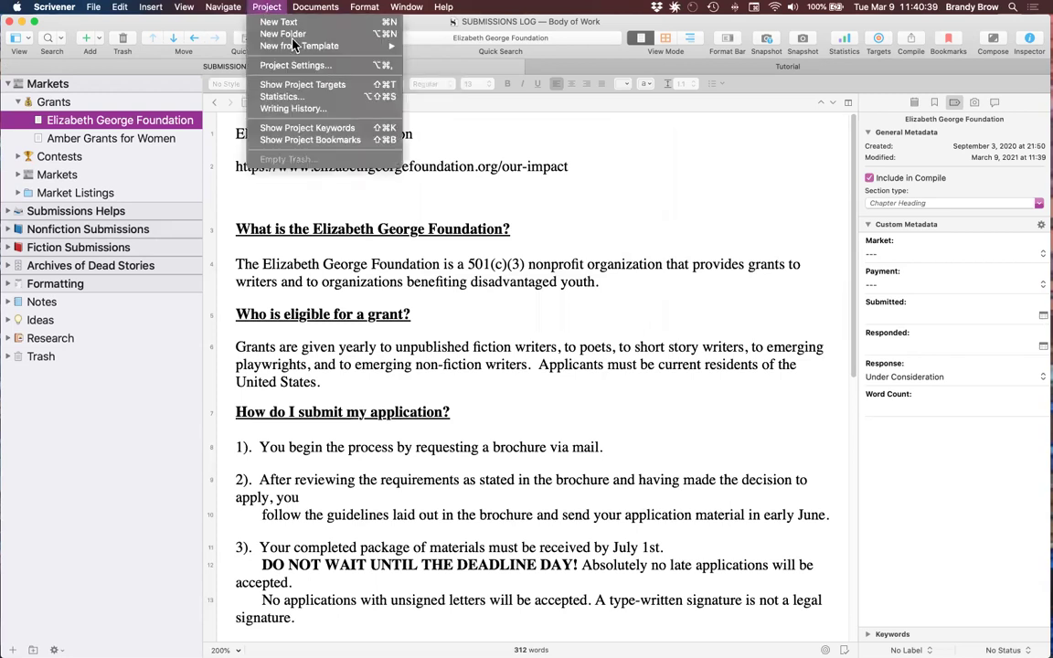
click(272, 97)
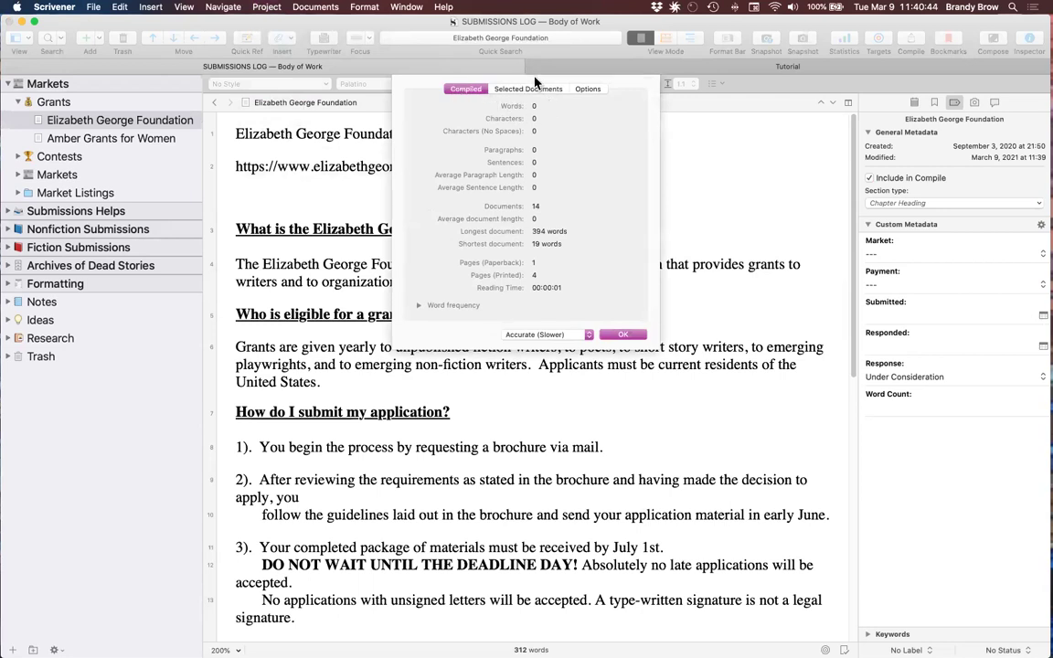
click(532, 89)
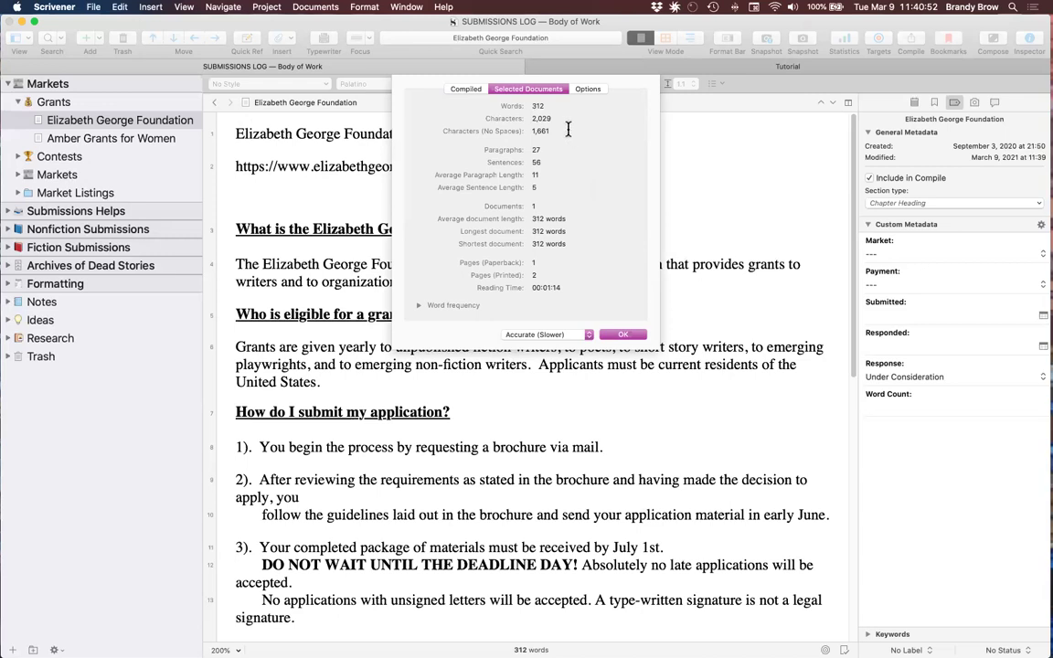
click(590, 88)
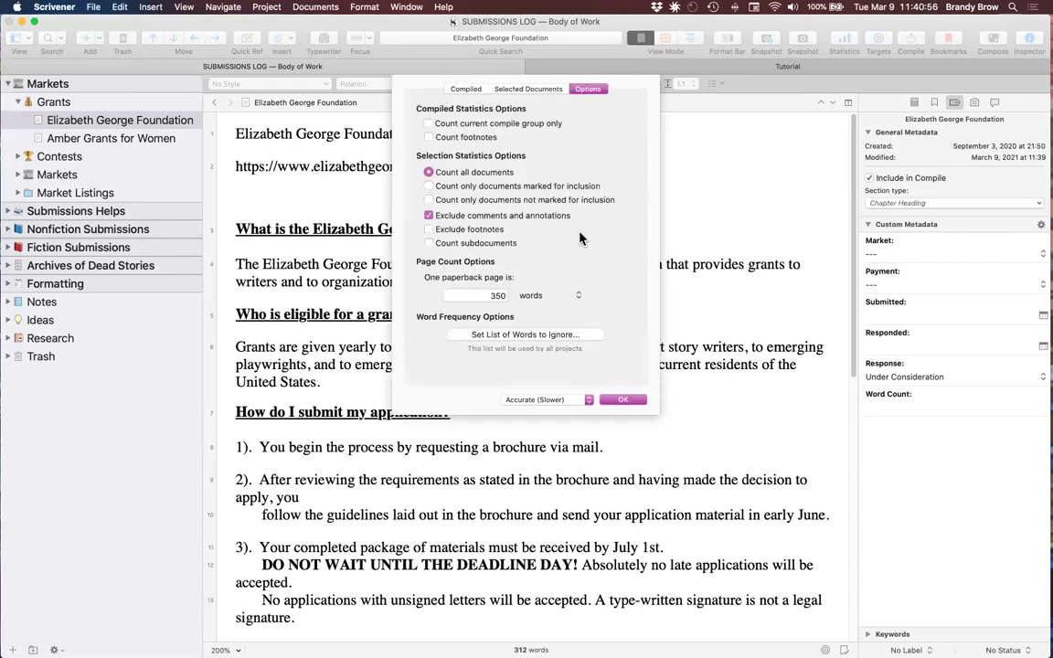
click(615, 403)
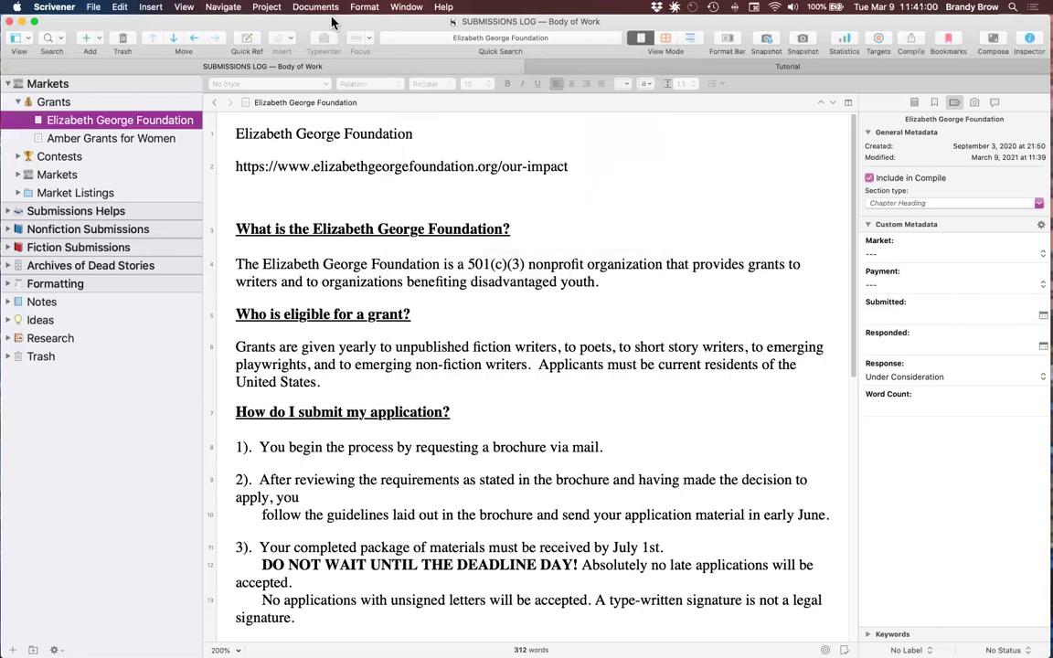
click(122, 8)
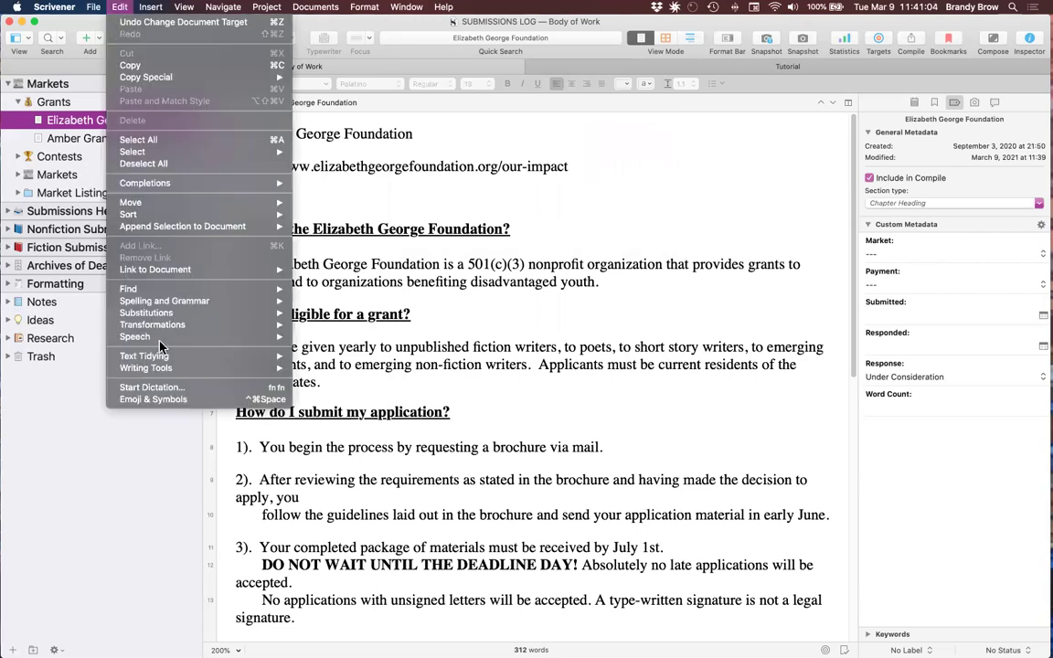
mouse_move(170, 369)
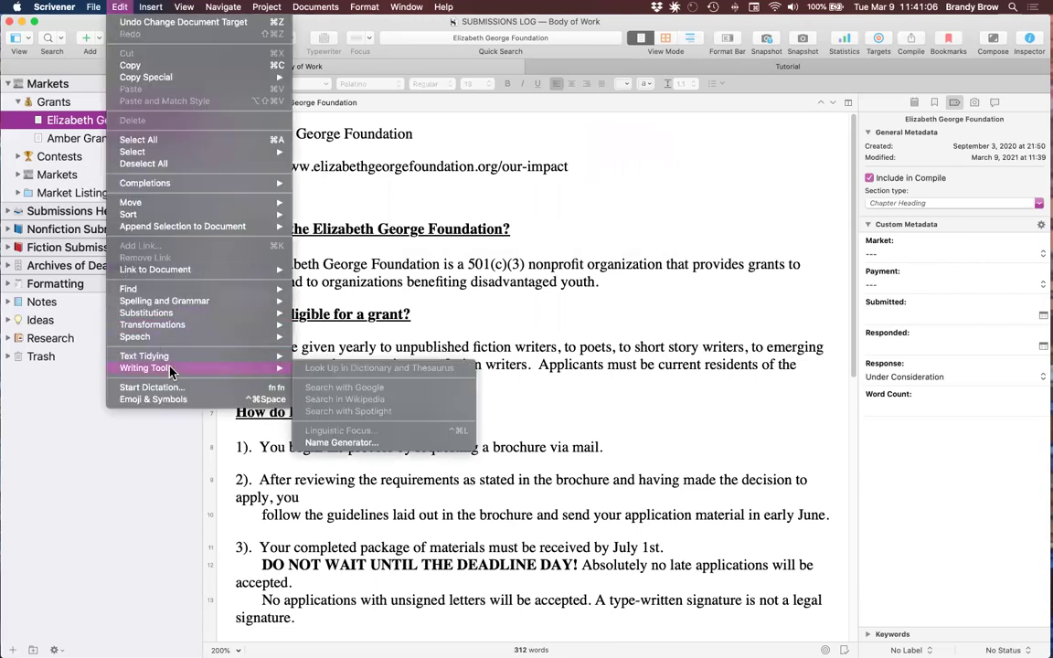
click(649, 365)
click(617, 361)
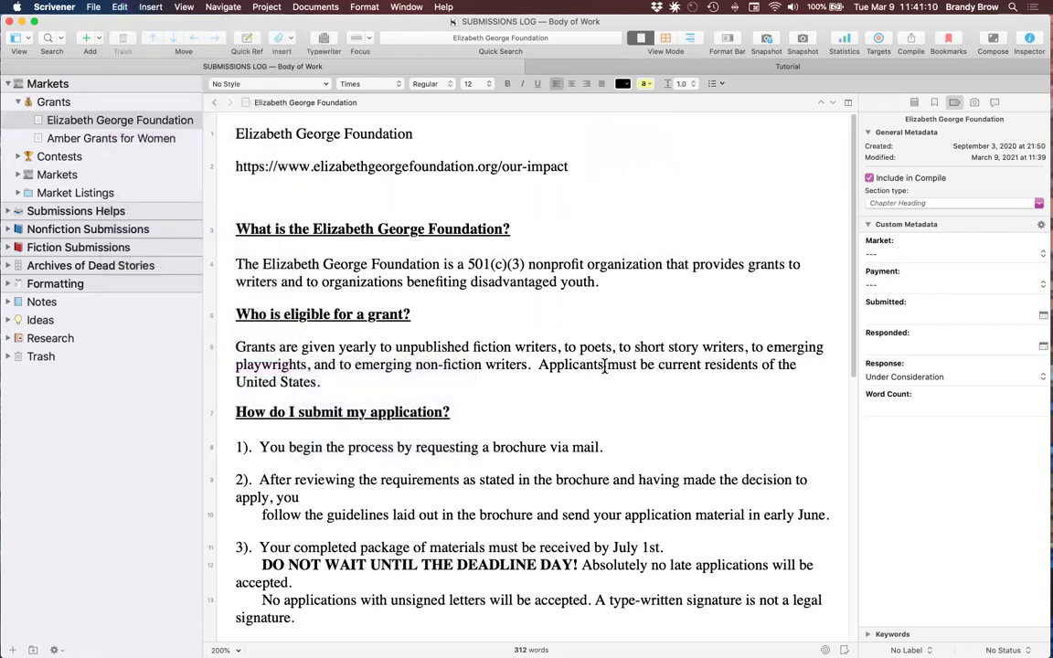
double_click(604, 365)
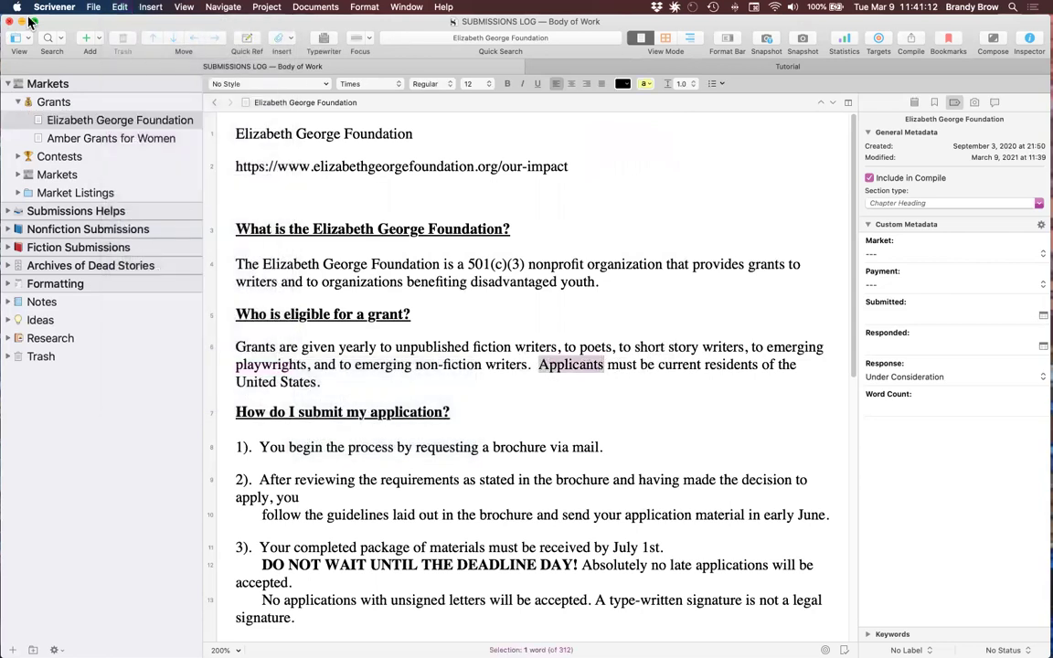
click(118, 8)
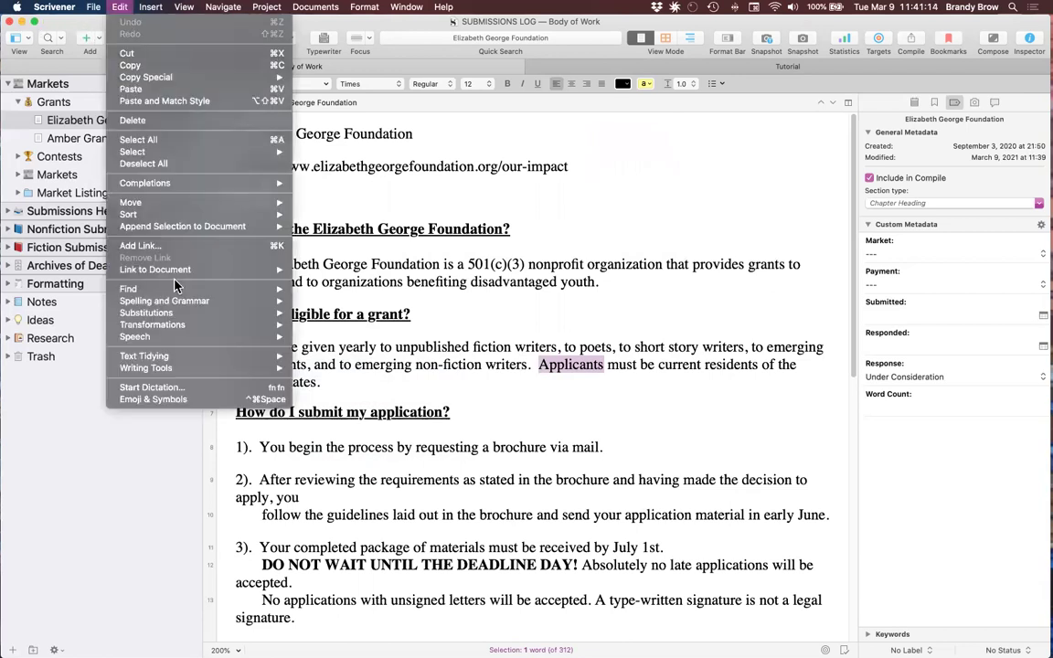
mouse_move(192, 369)
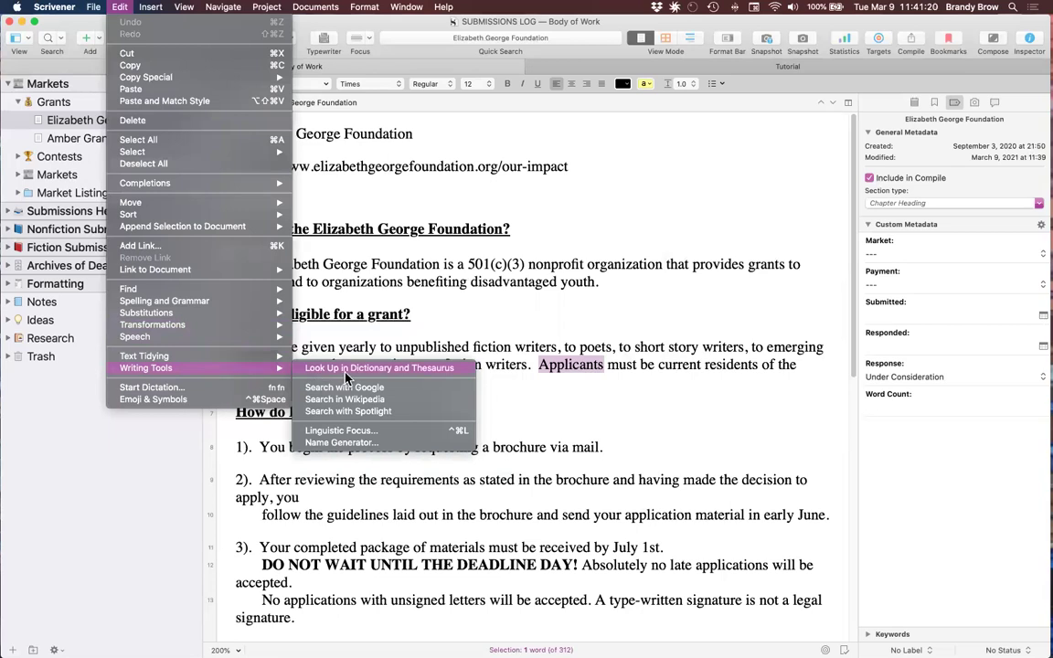
click(411, 374)
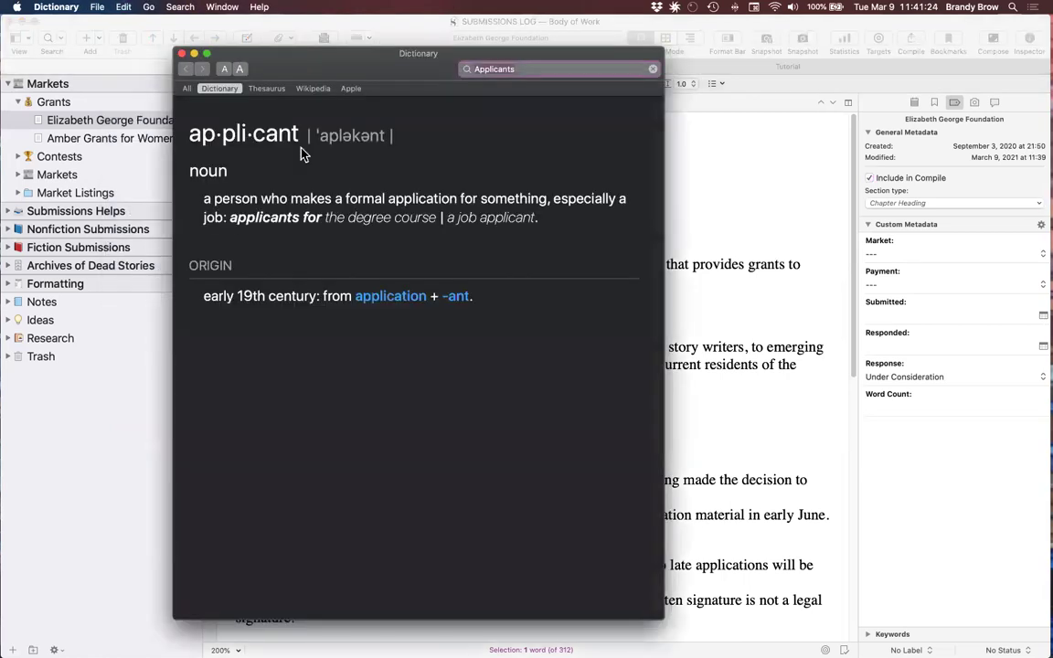
click(266, 88)
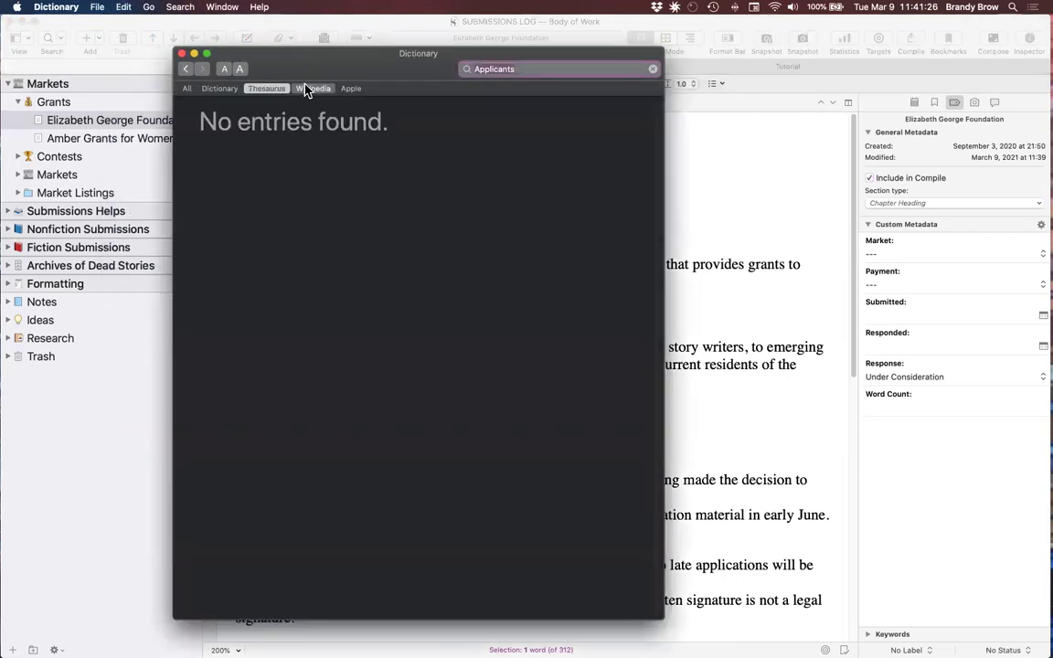
click(309, 88)
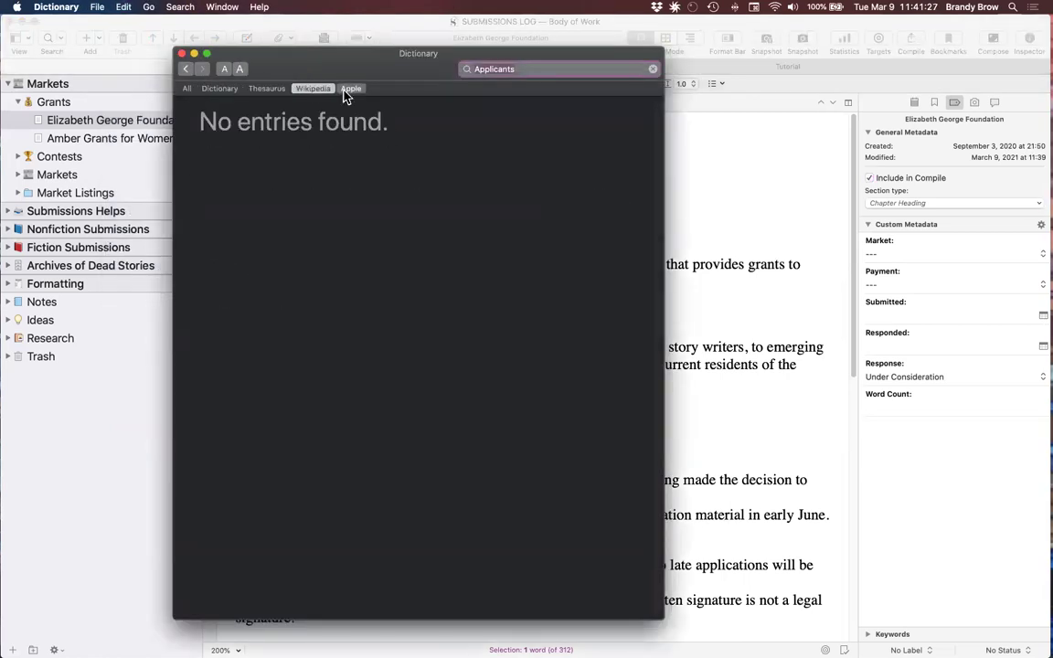
click(182, 53)
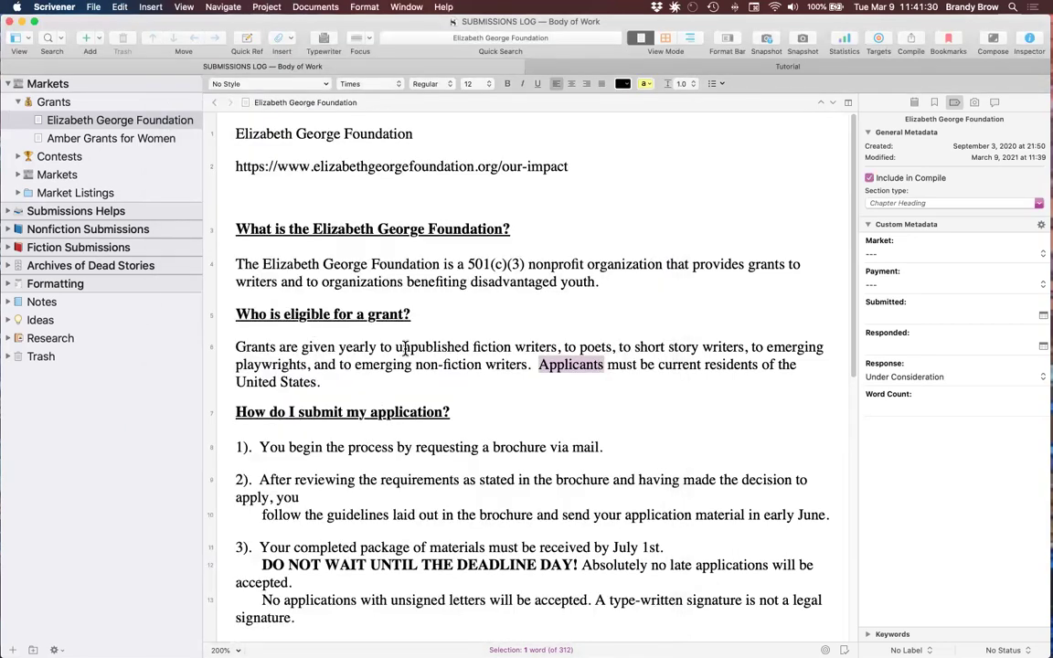
click(403, 348)
click(120, 7)
mouse_move(236, 346)
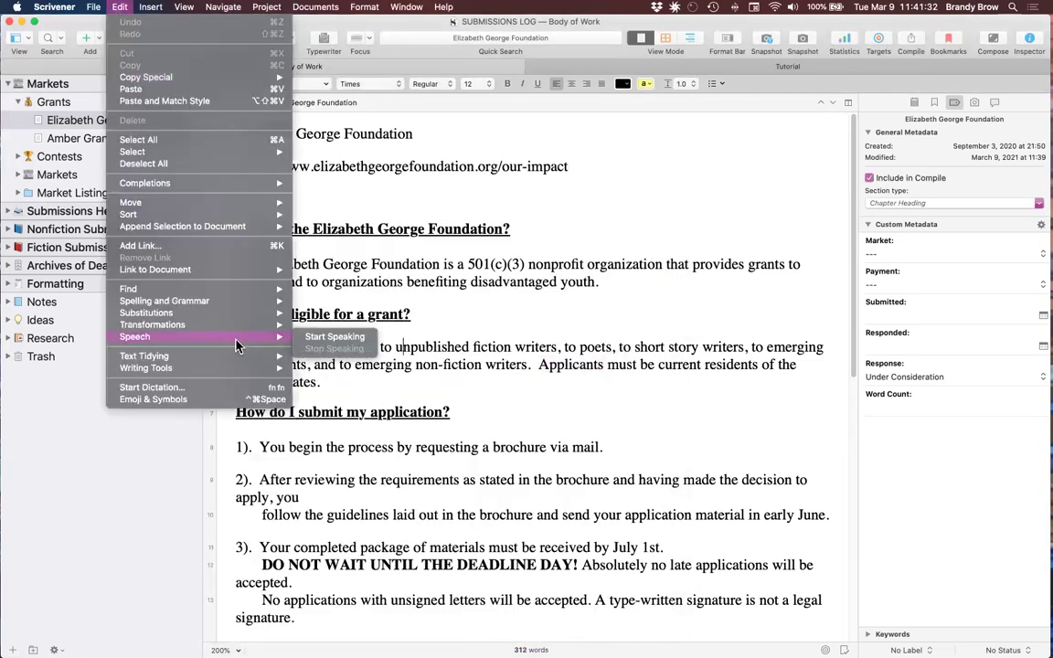
mouse_move(229, 367)
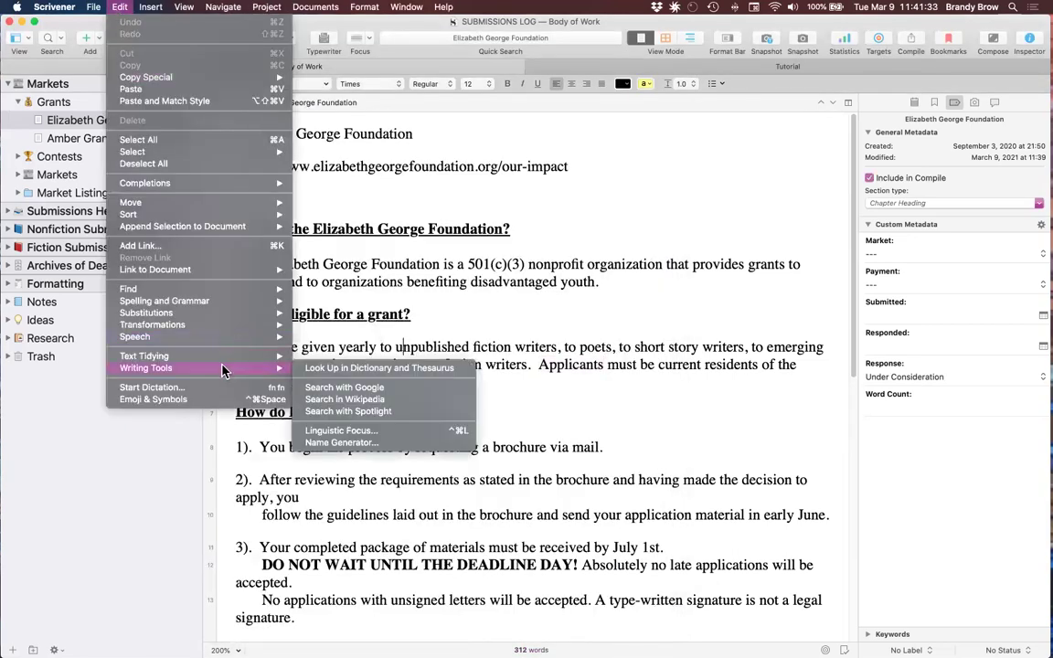
click(370, 433)
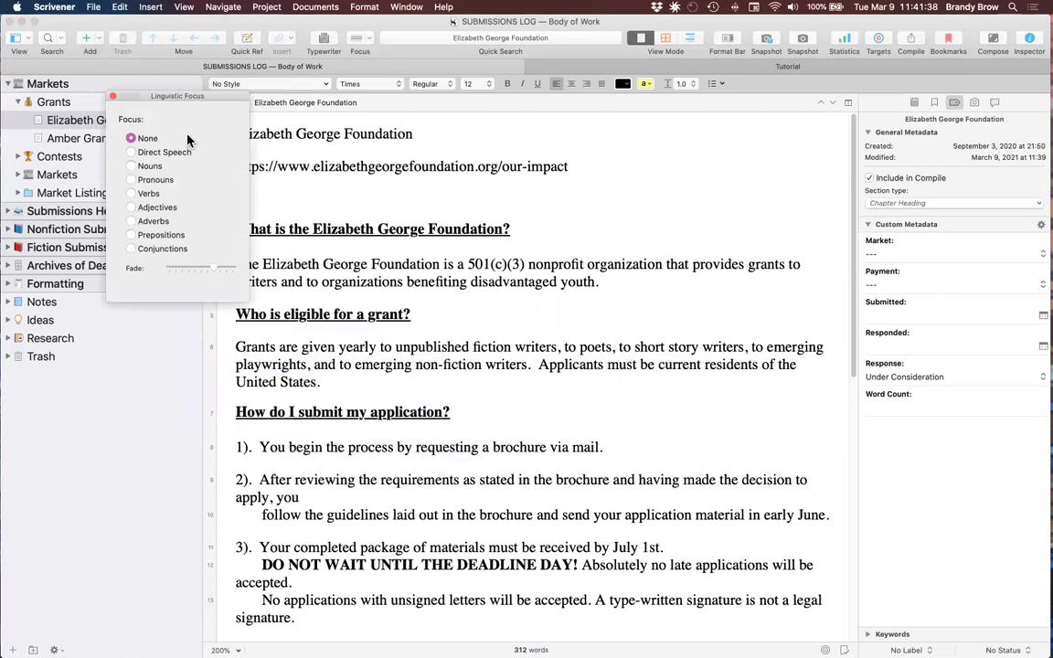
click(132, 167)
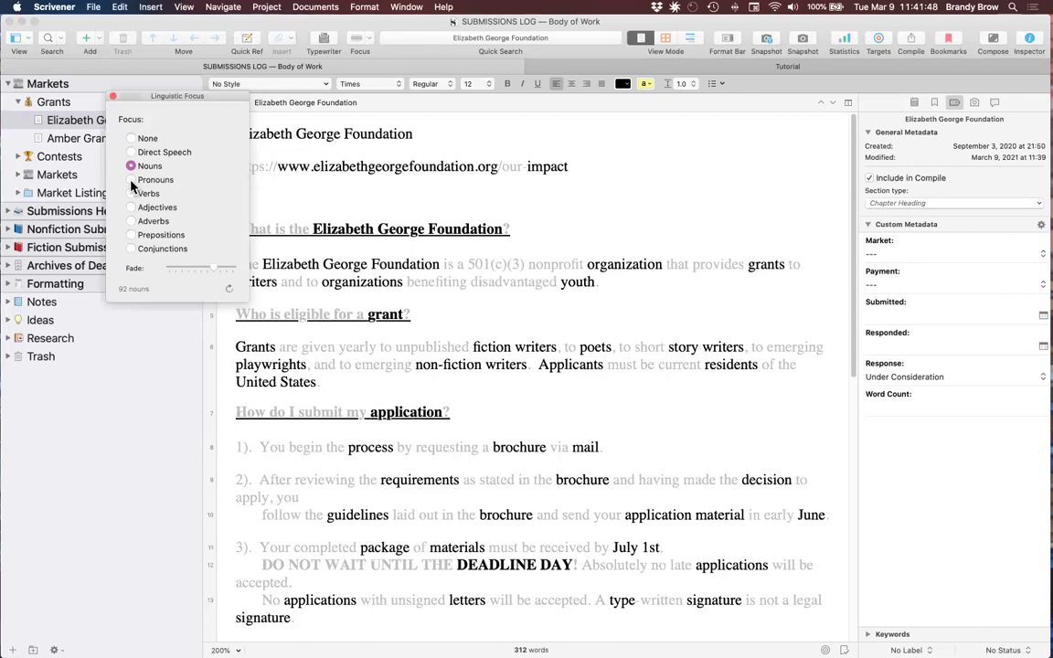
click(130, 182)
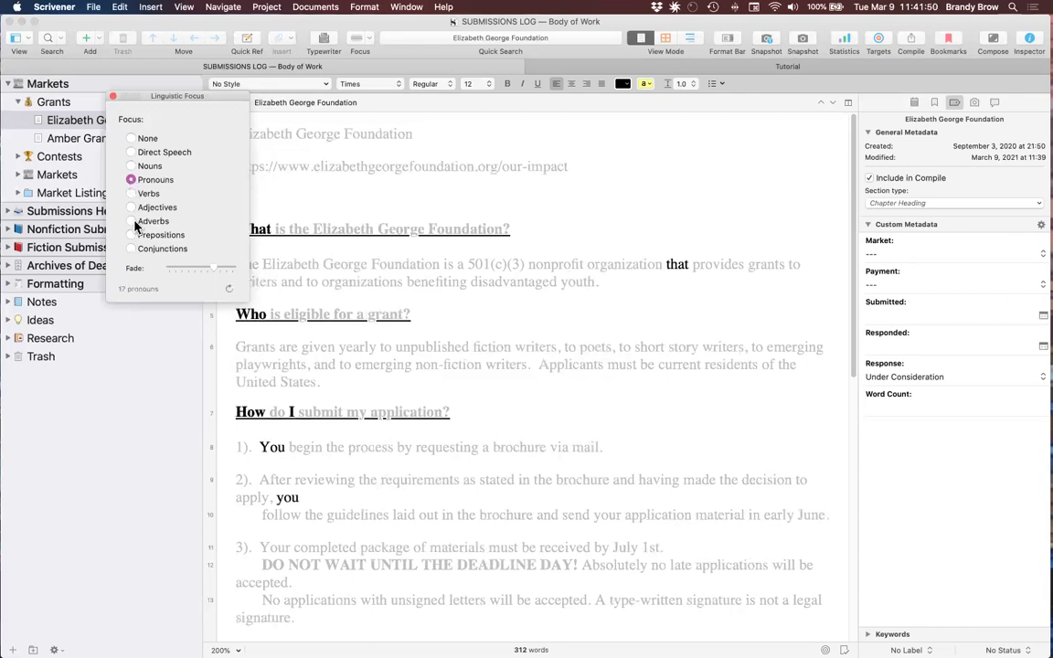
click(134, 222)
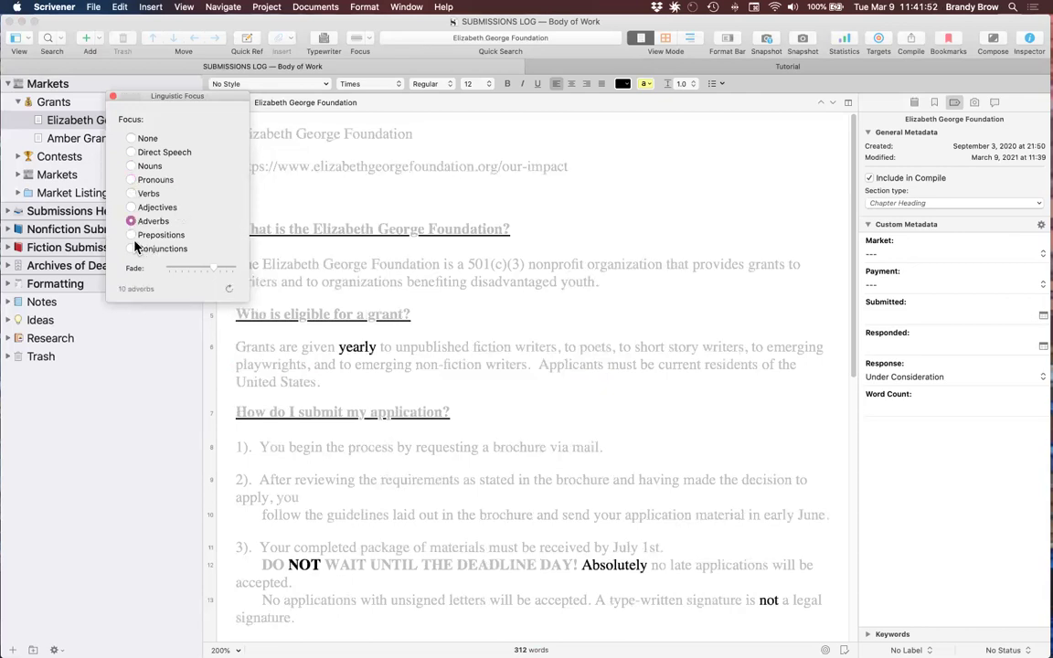
scroll(353, 259, down, 5)
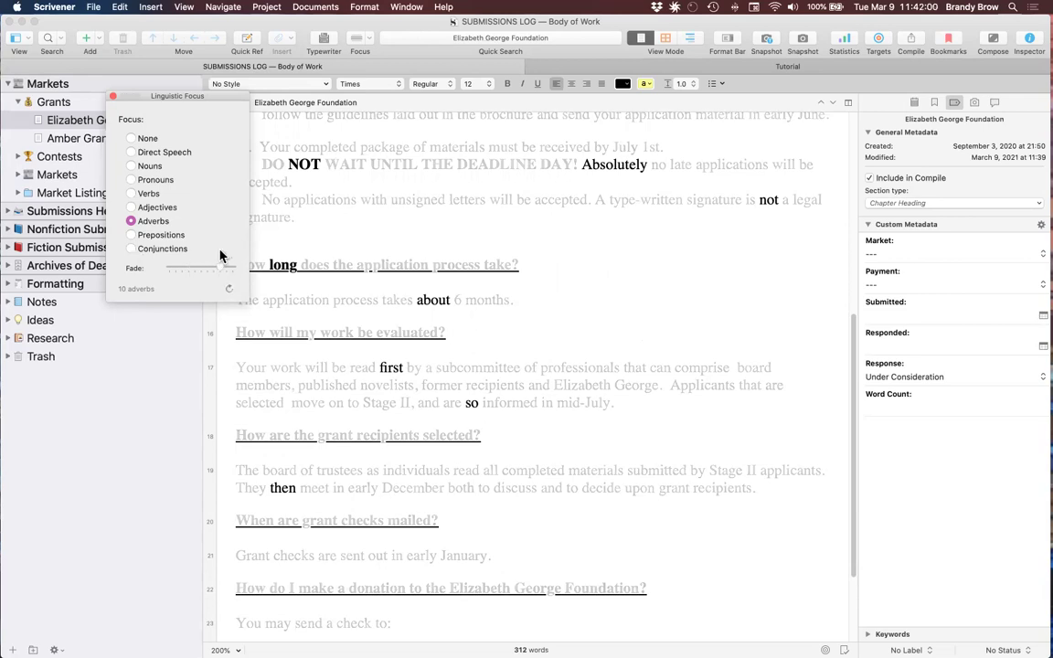
click(112, 96)
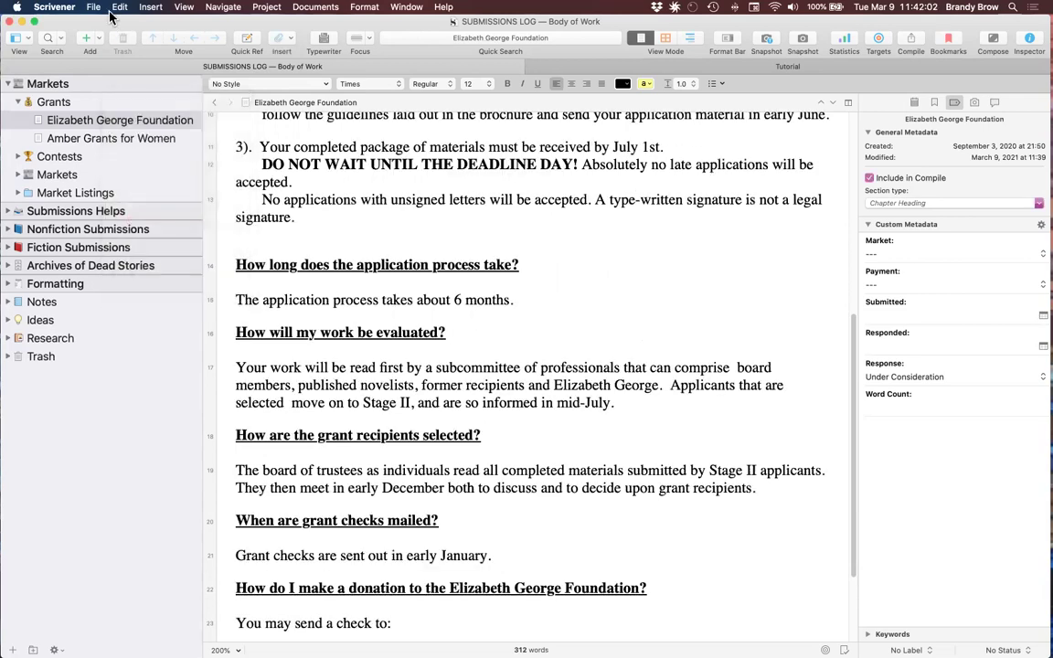
click(120, 8)
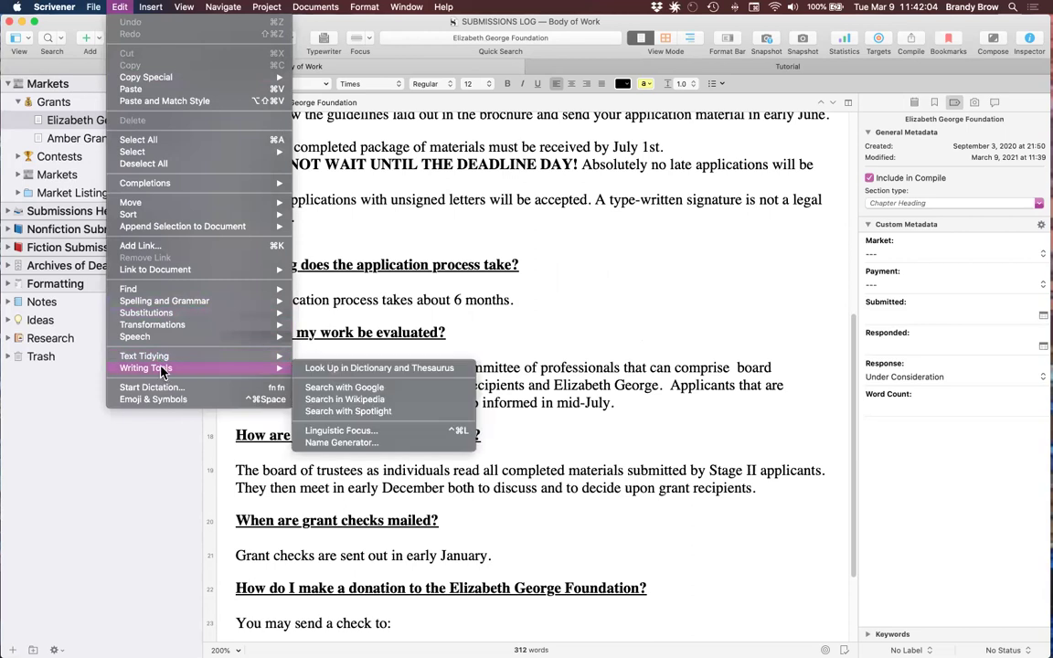
mouse_move(280, 375)
click(351, 444)
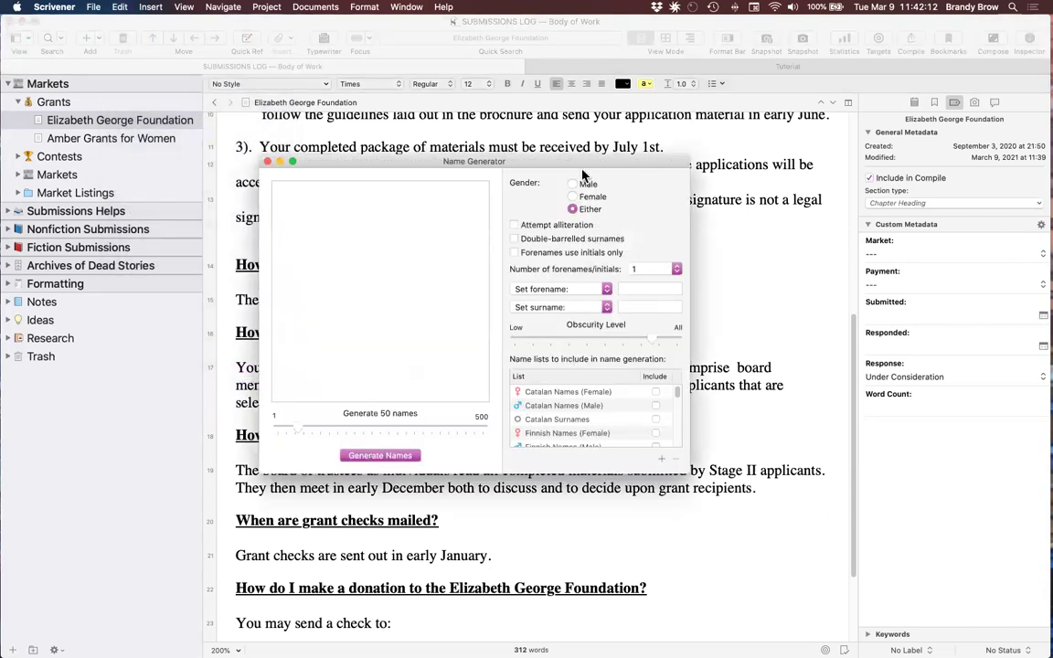
scroll(579, 407, down, 3)
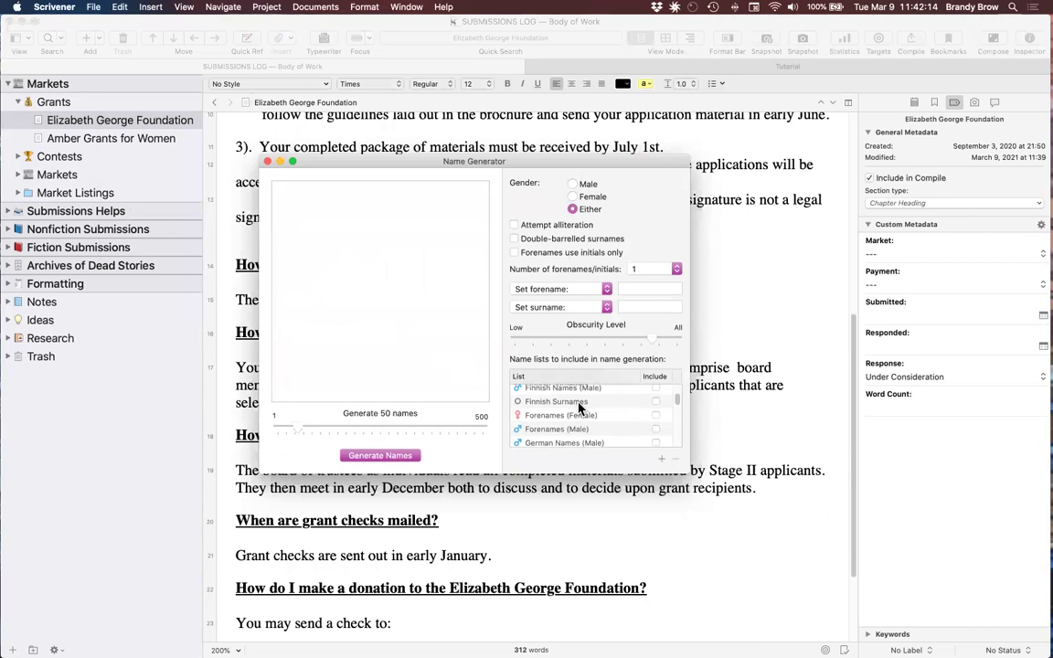
scroll(579, 407, down, 3)
scroll(579, 407, up, 6)
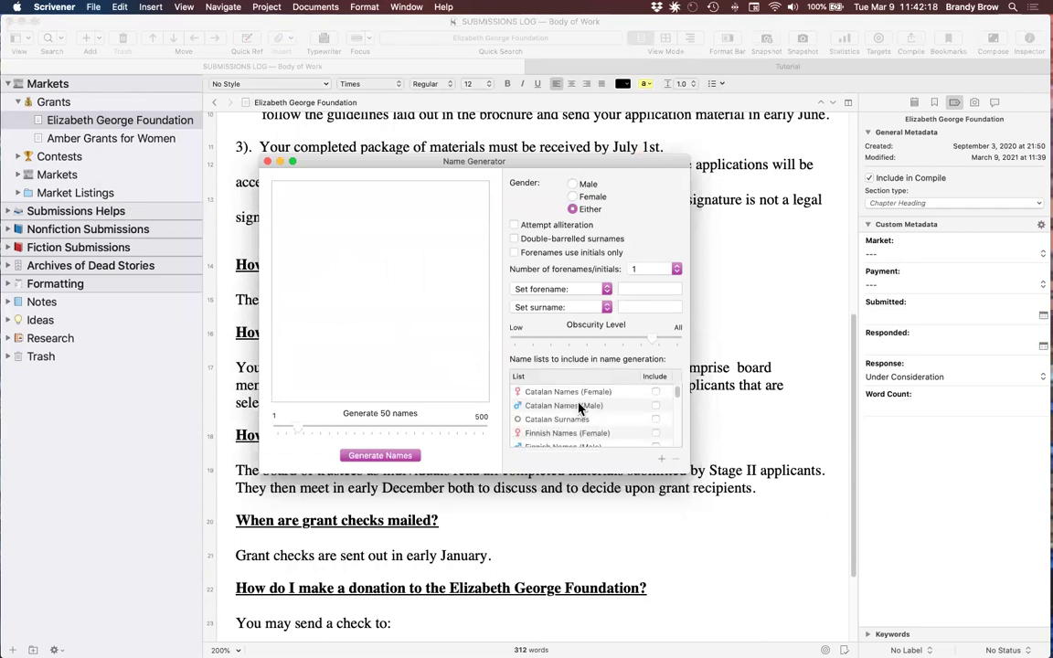
scroll(581, 406, down, 2)
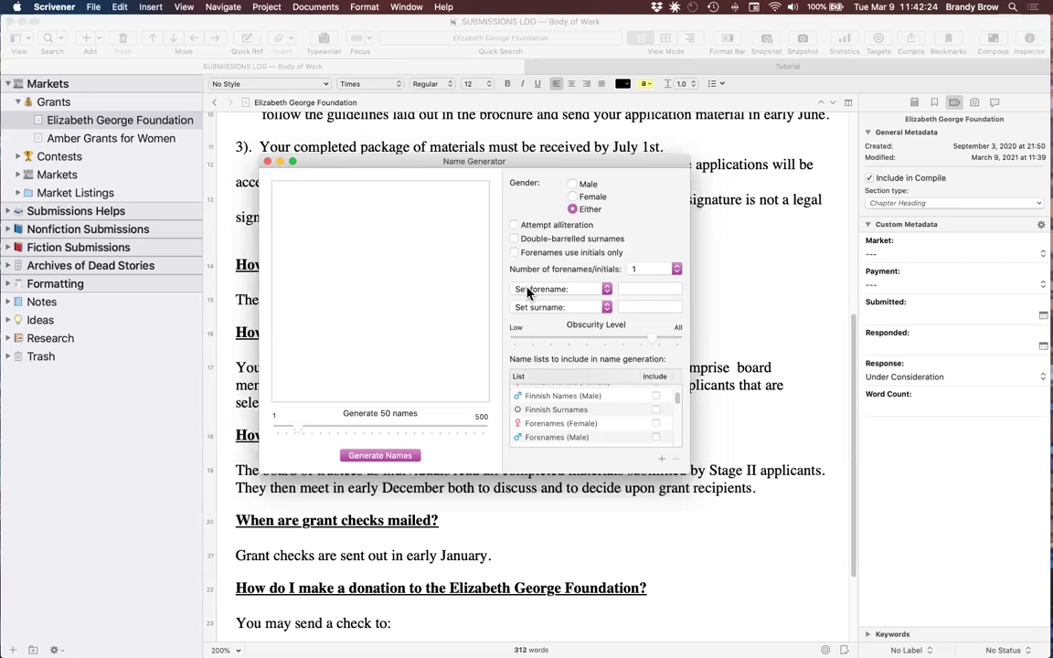
click(514, 225)
click(572, 197)
scroll(594, 416, down, 3)
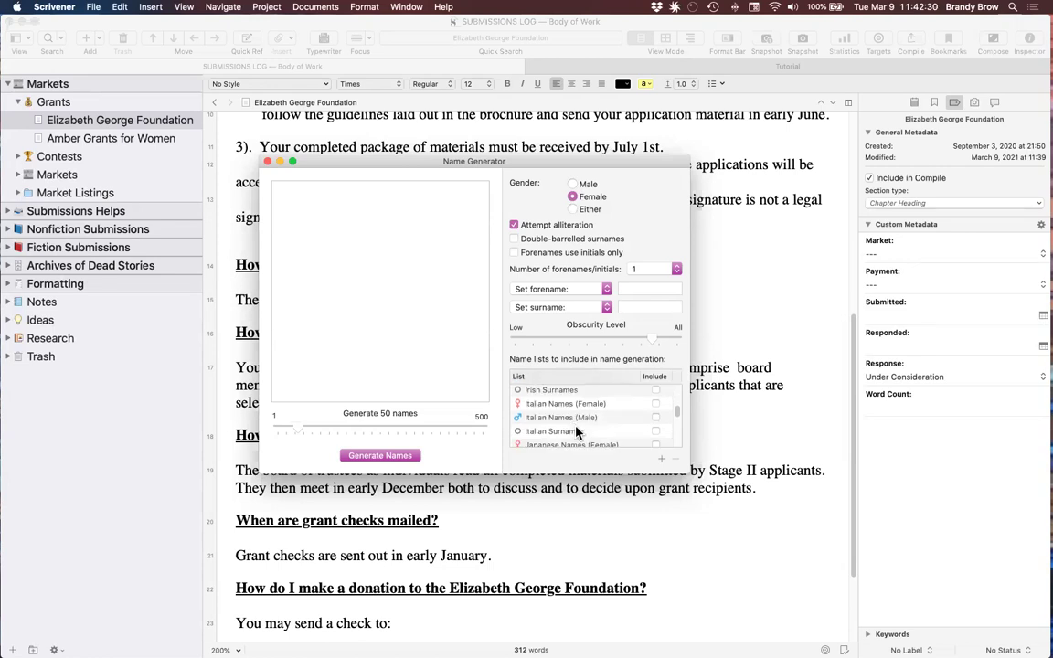
click(358, 455)
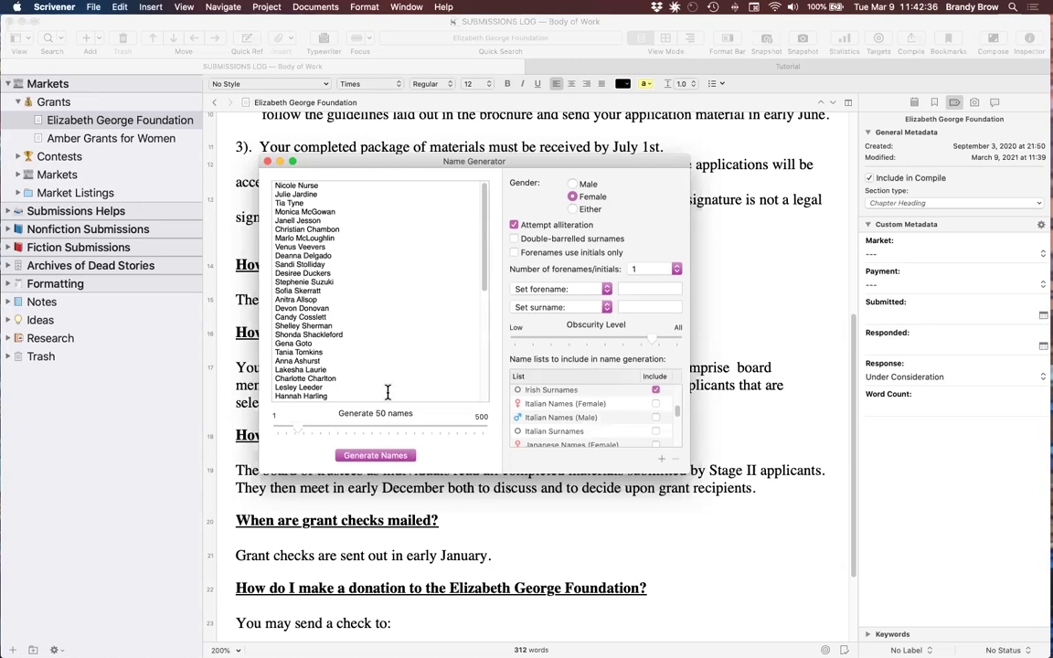
click(515, 226)
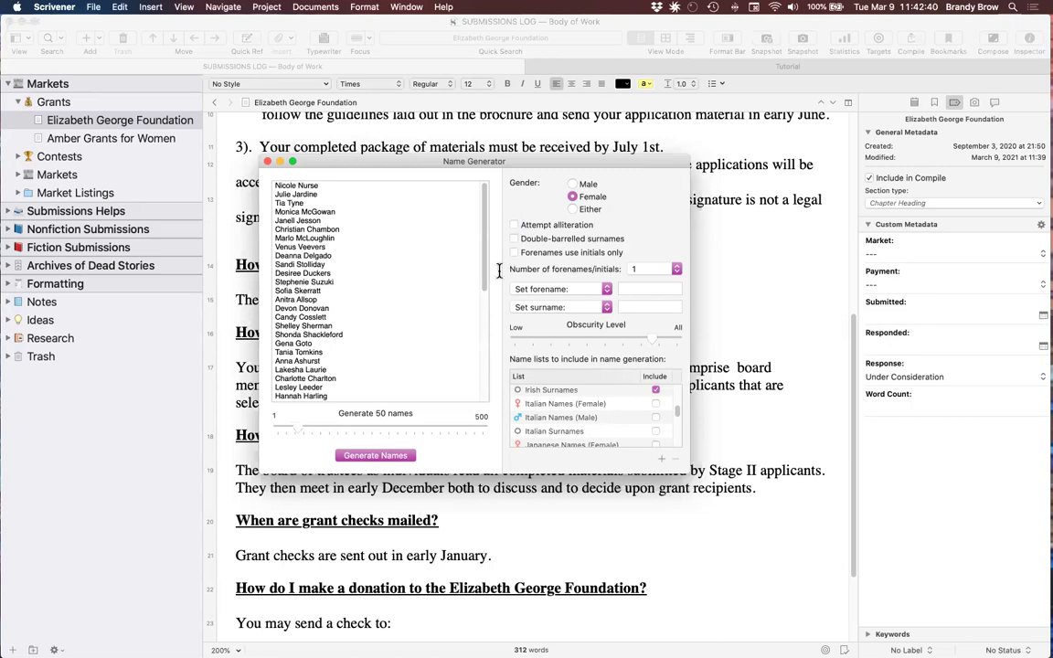
click(378, 456)
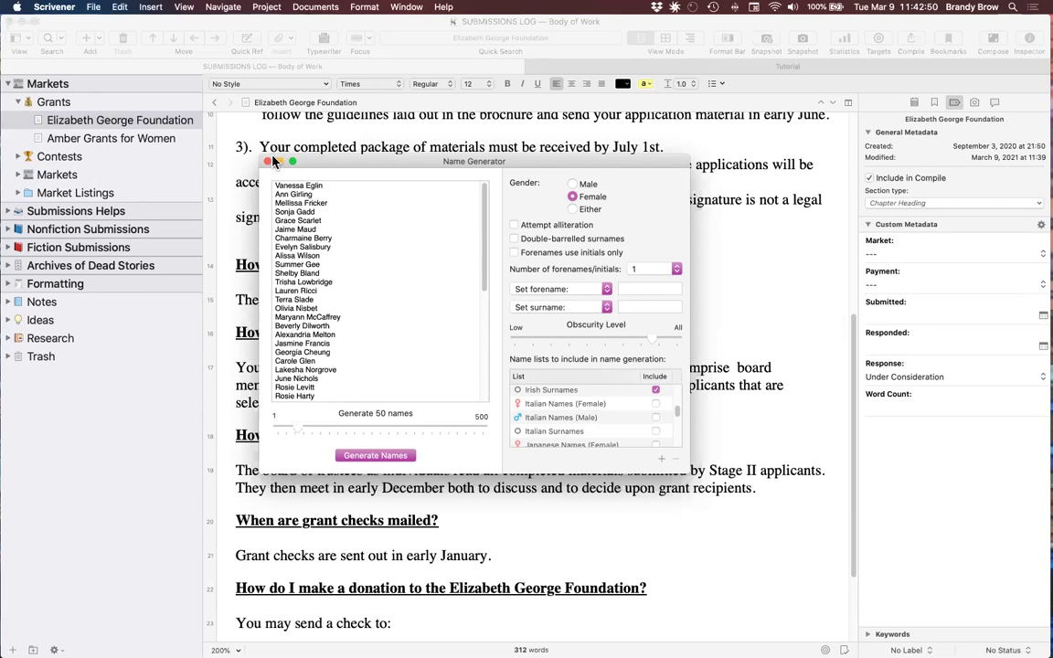
click(268, 160)
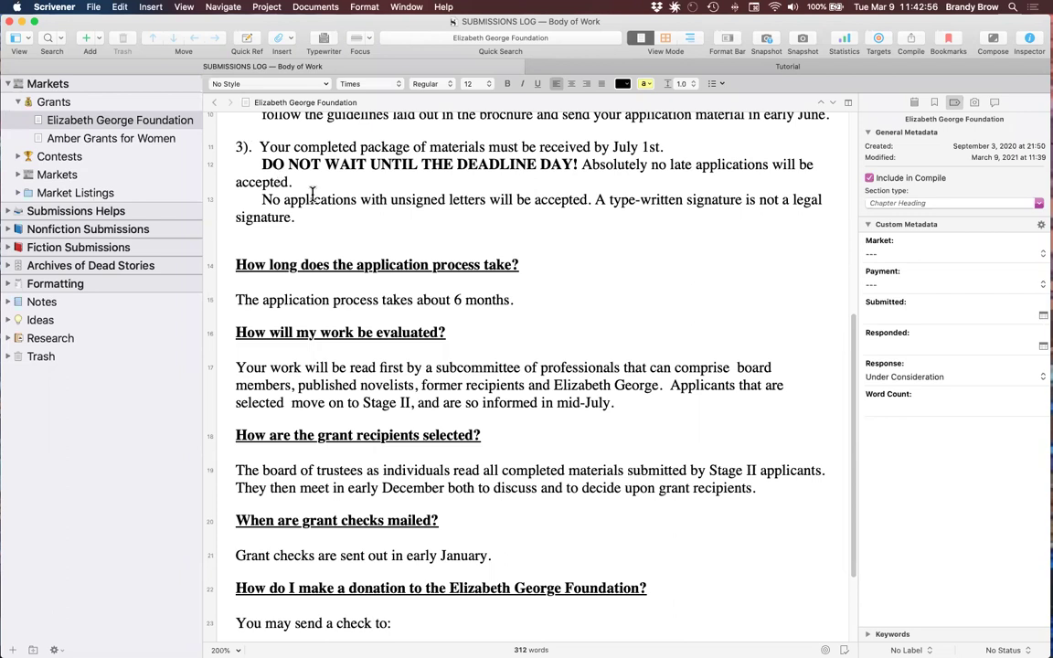
Browse the Formatting, Background Images, Backup and Special Folders pages of Project Settings
click(266, 7)
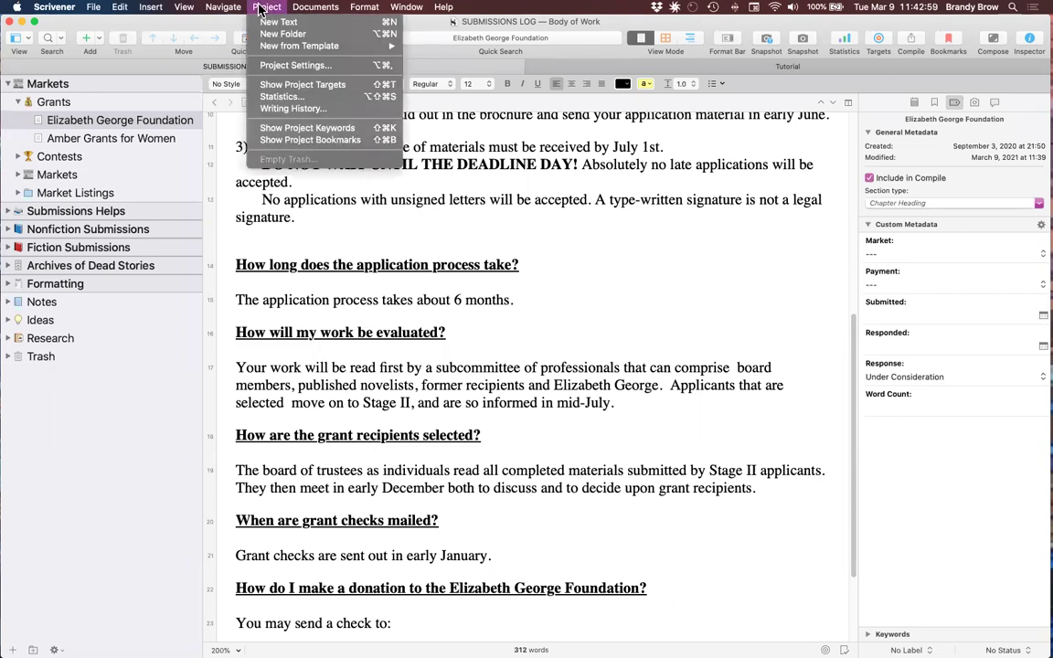
click(303, 68)
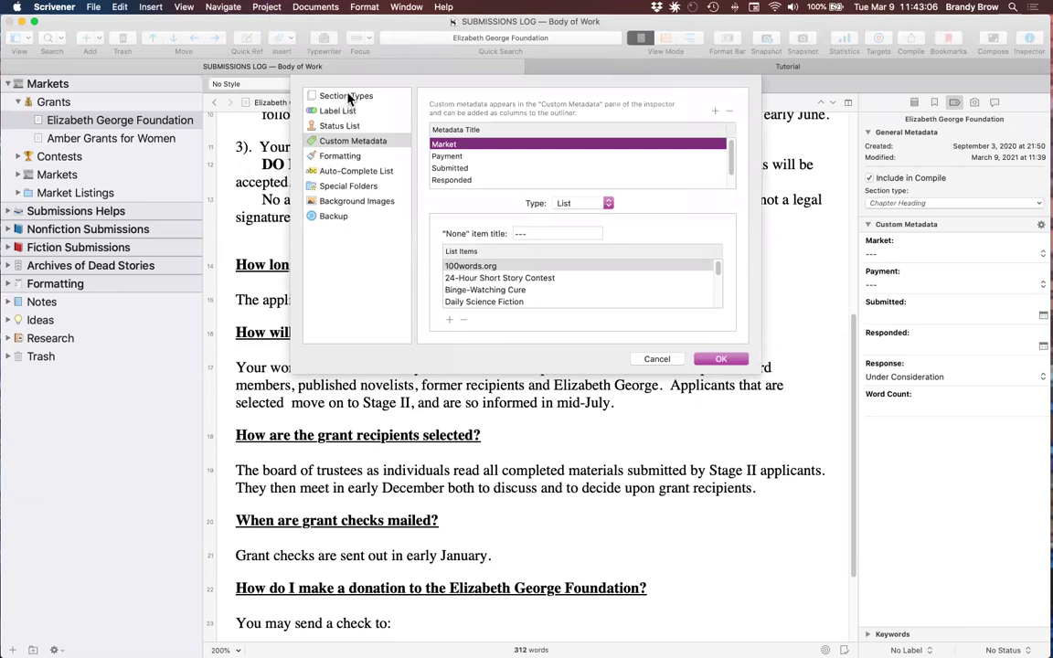
click(340, 155)
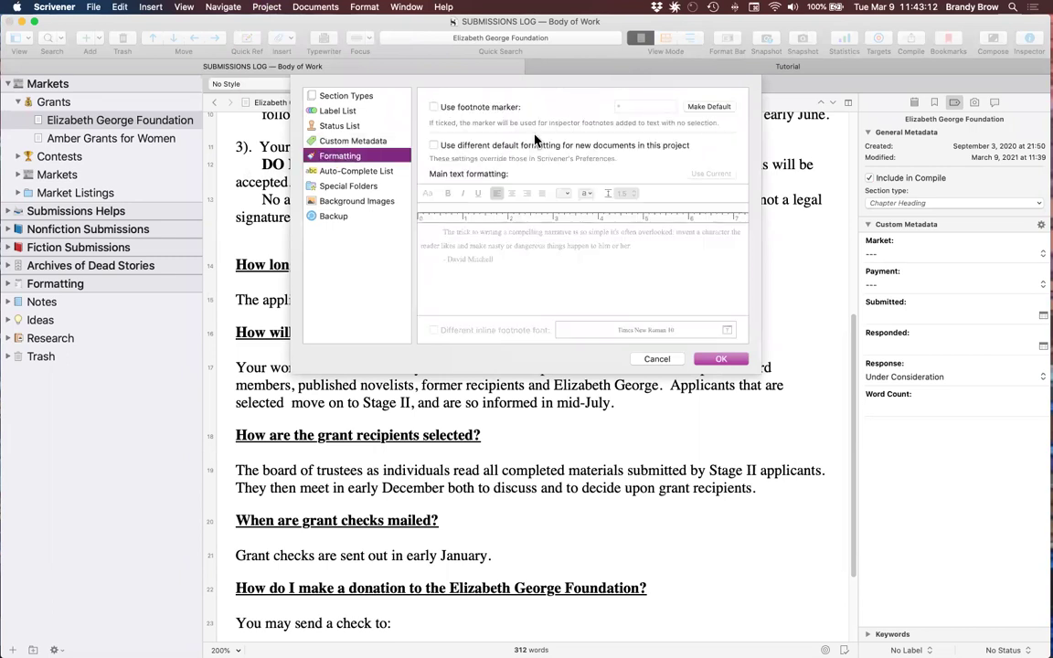
click(583, 251)
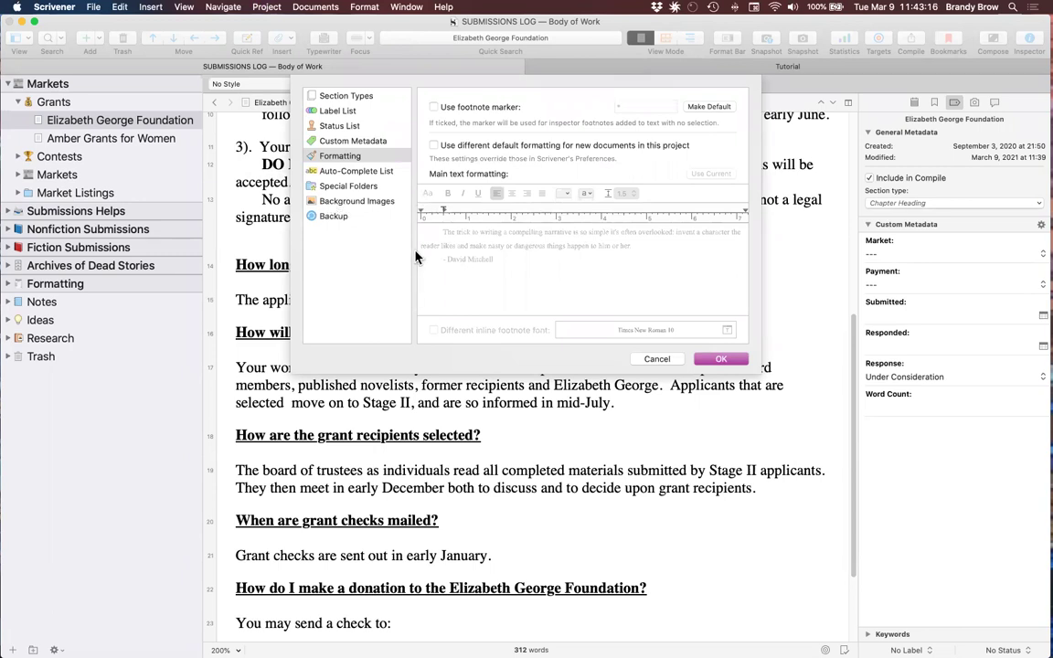
click(347, 201)
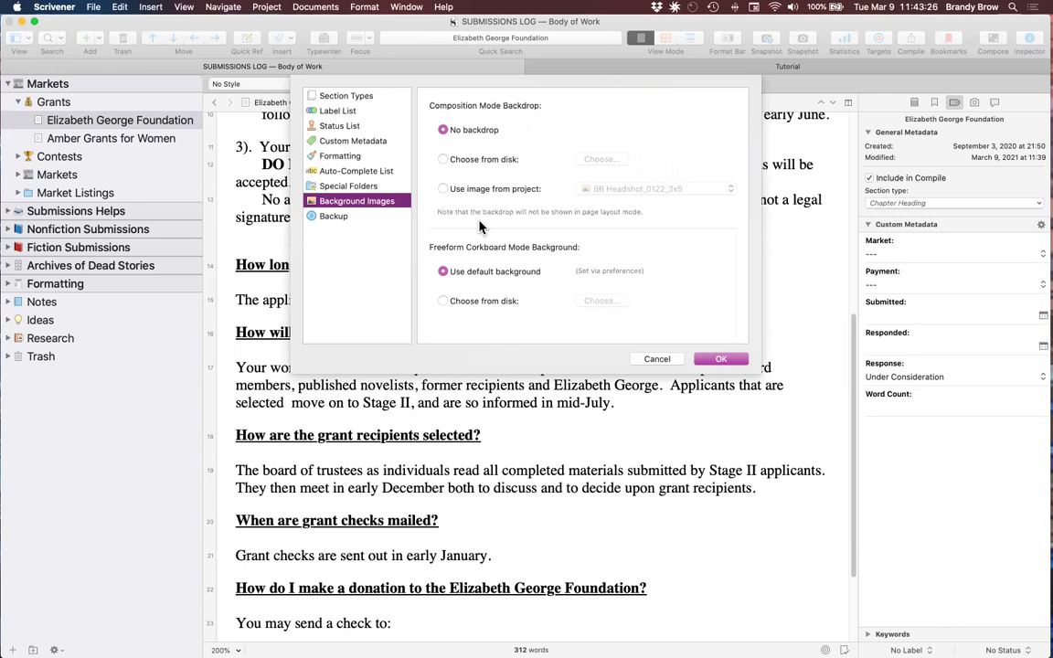
click(322, 223)
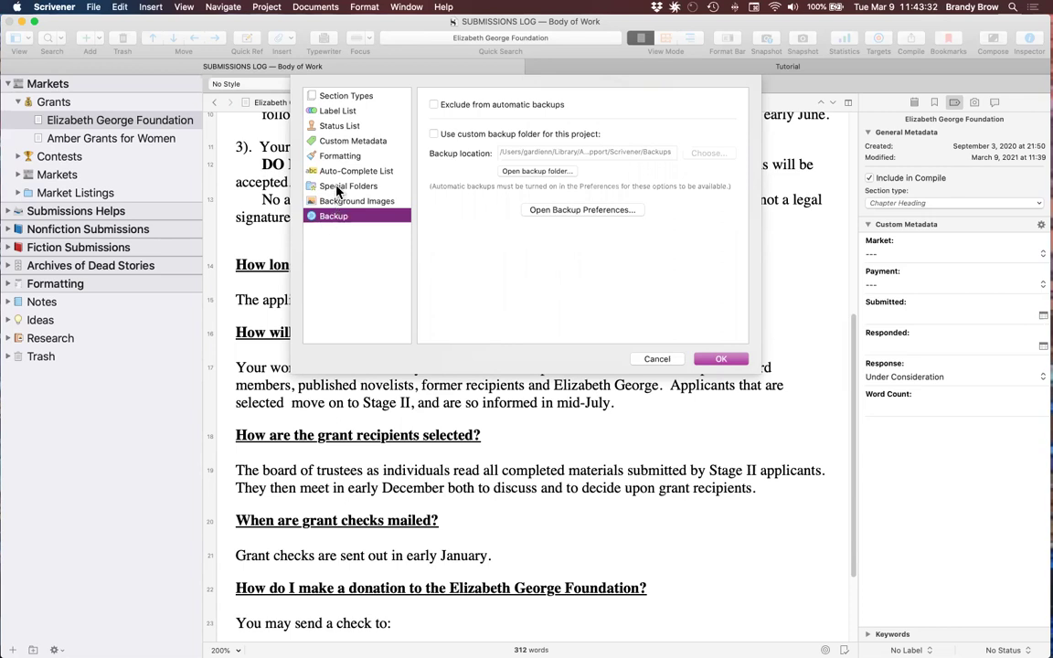
click(338, 188)
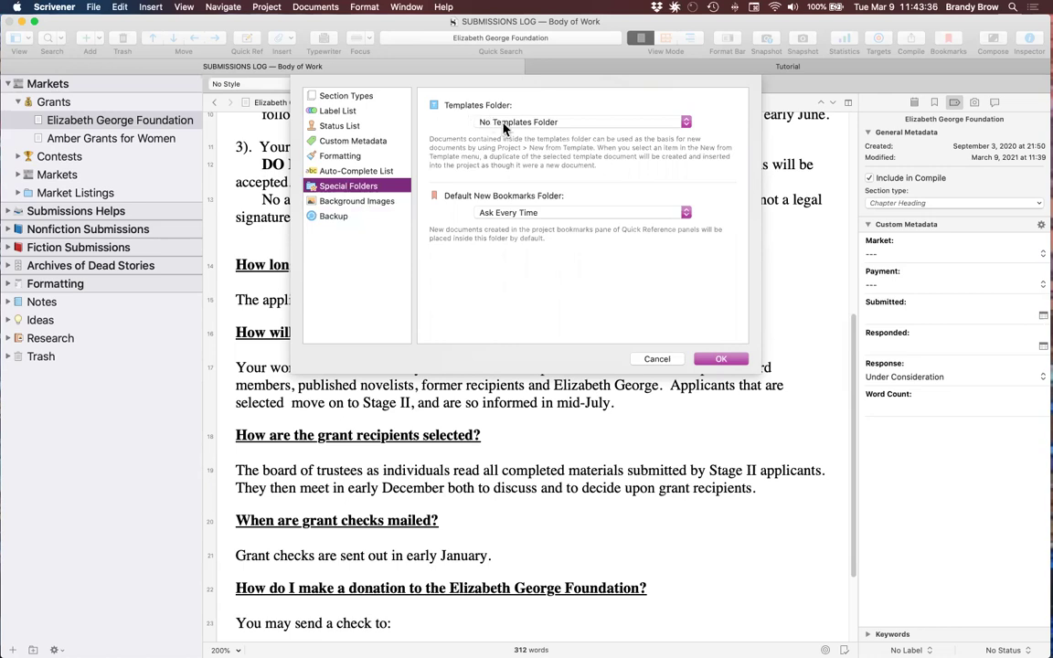
Close the Templates Folder choices and cancel settings unchanged, then switch to the Tutorial project
click(602, 127)
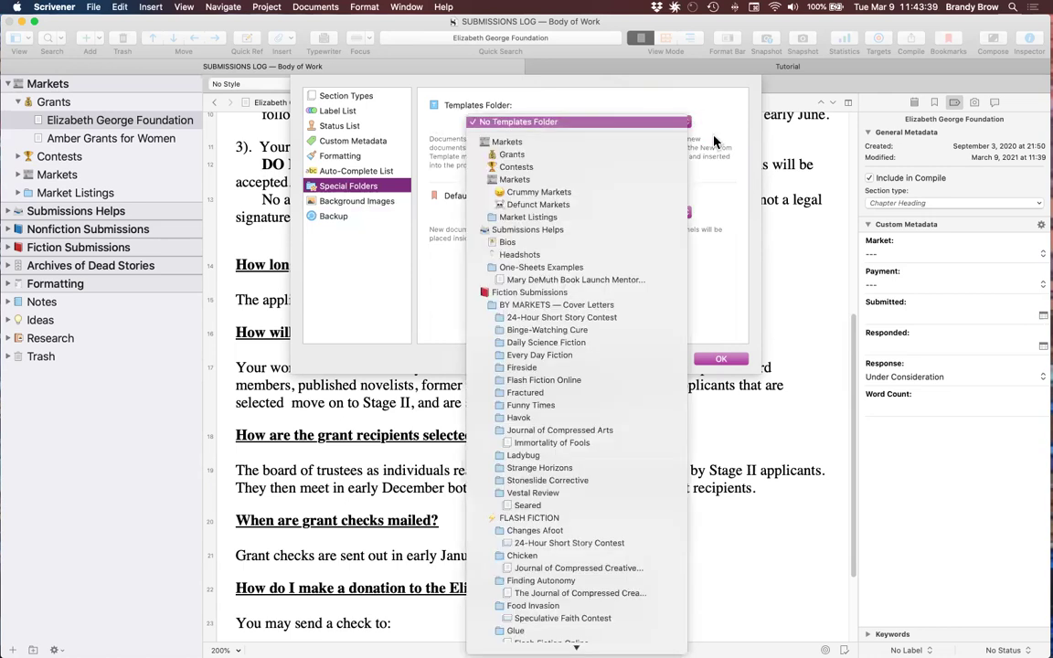
click(665, 359)
key(Escape)
click(620, 60)
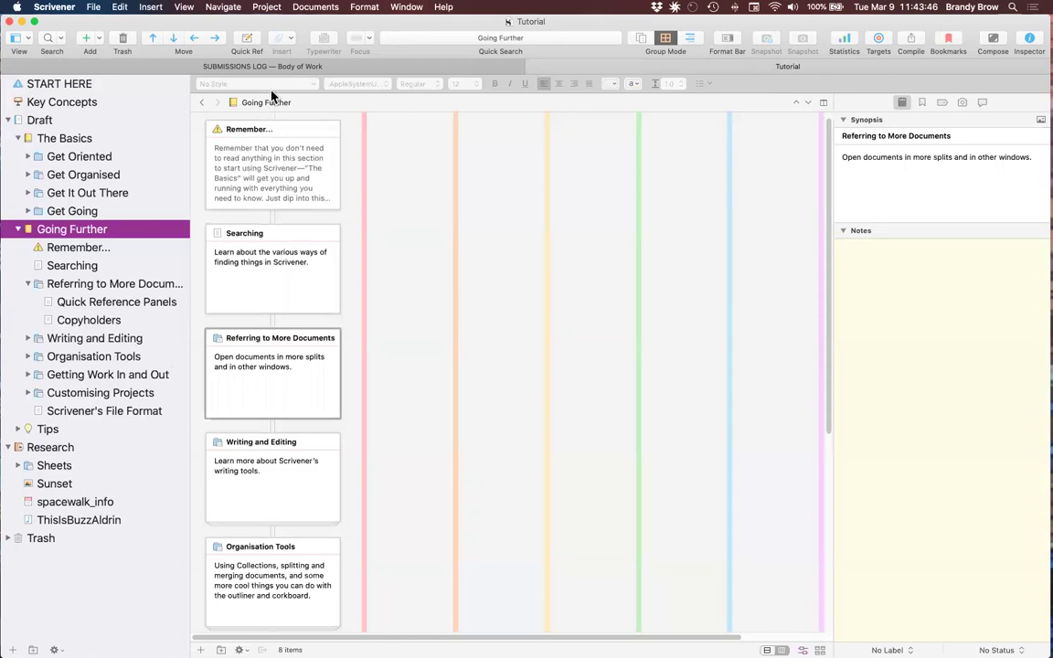
Set the Tutorial's Templates Folder to Sheets in Special Folders, then expand Sheets in the binder
click(268, 7)
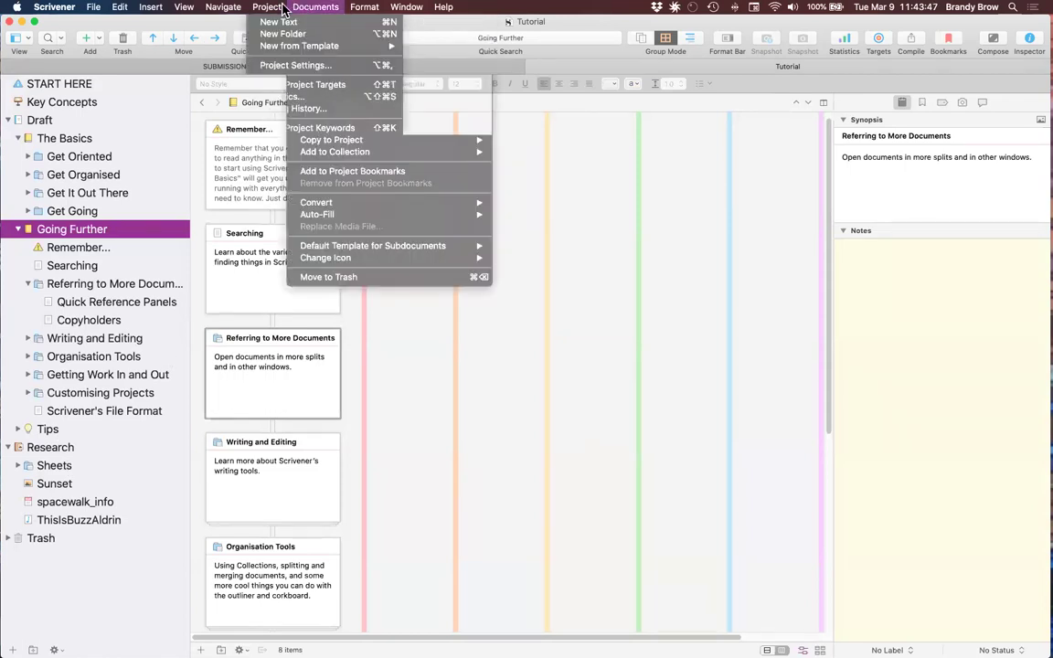
click(284, 65)
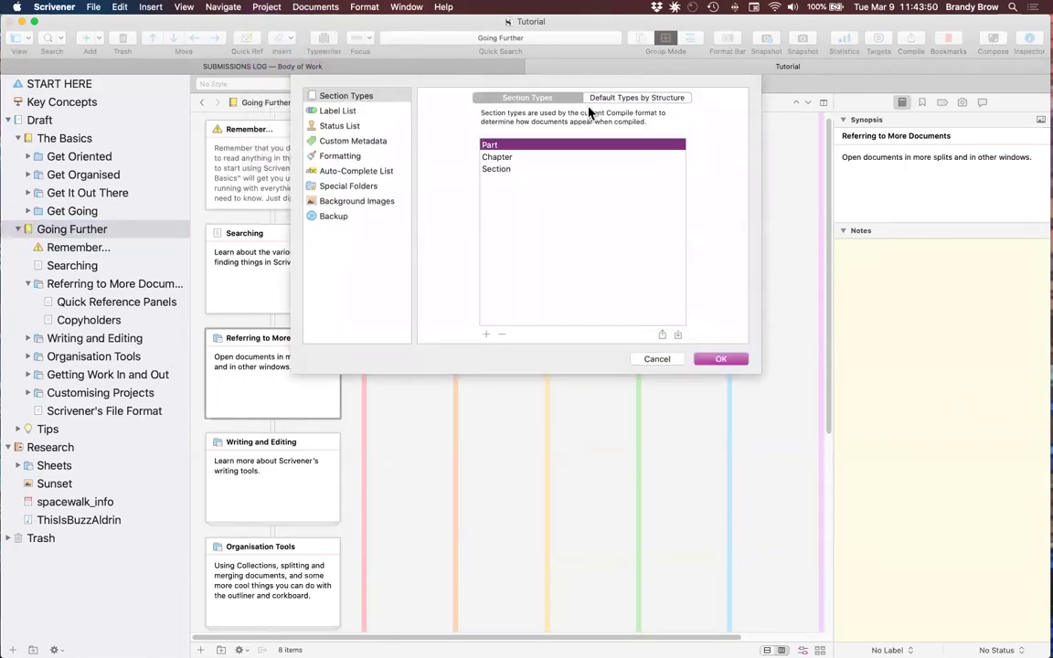
click(333, 186)
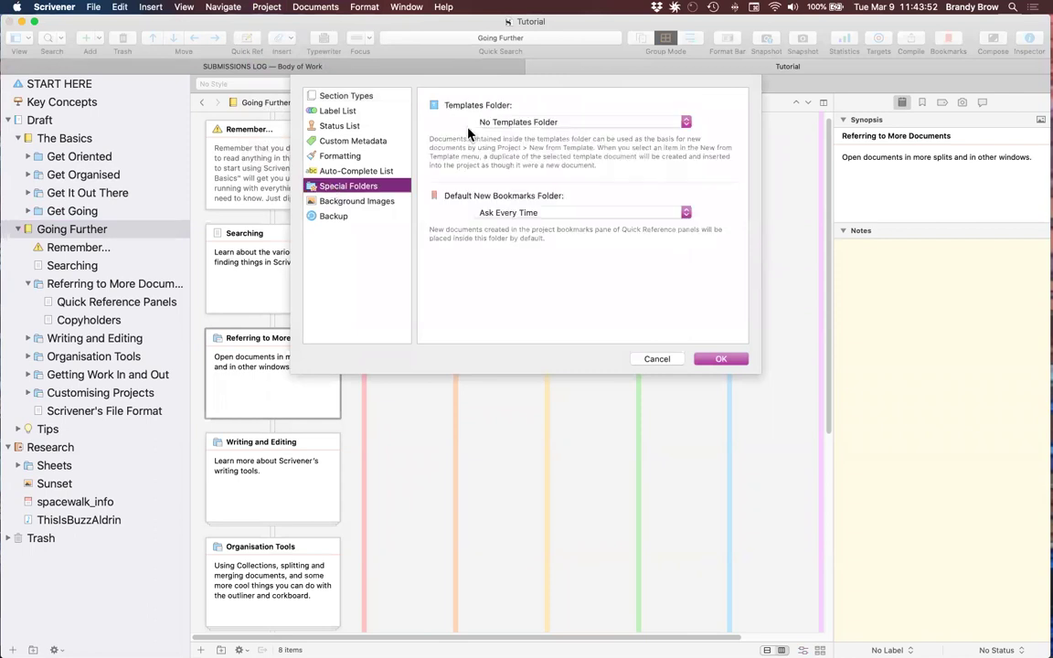
click(538, 124)
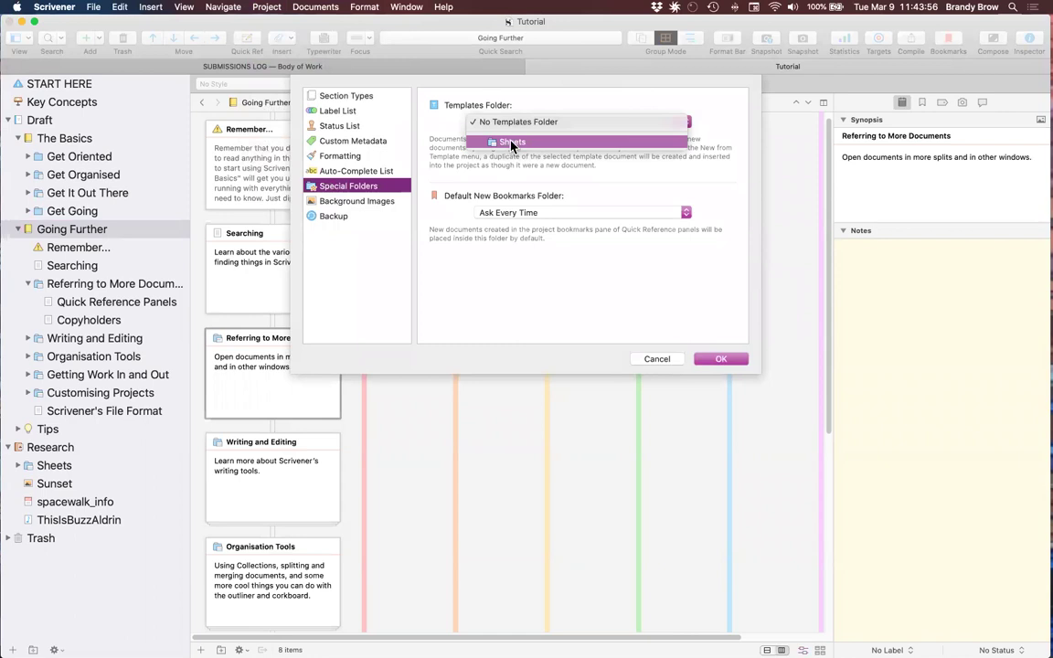
click(512, 143)
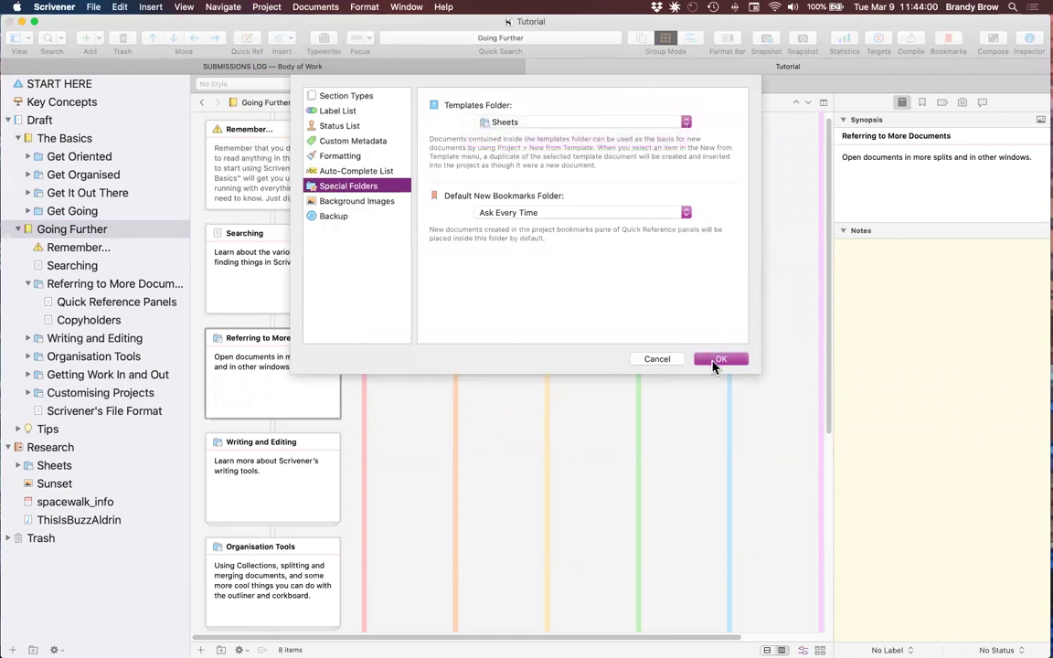
click(716, 359)
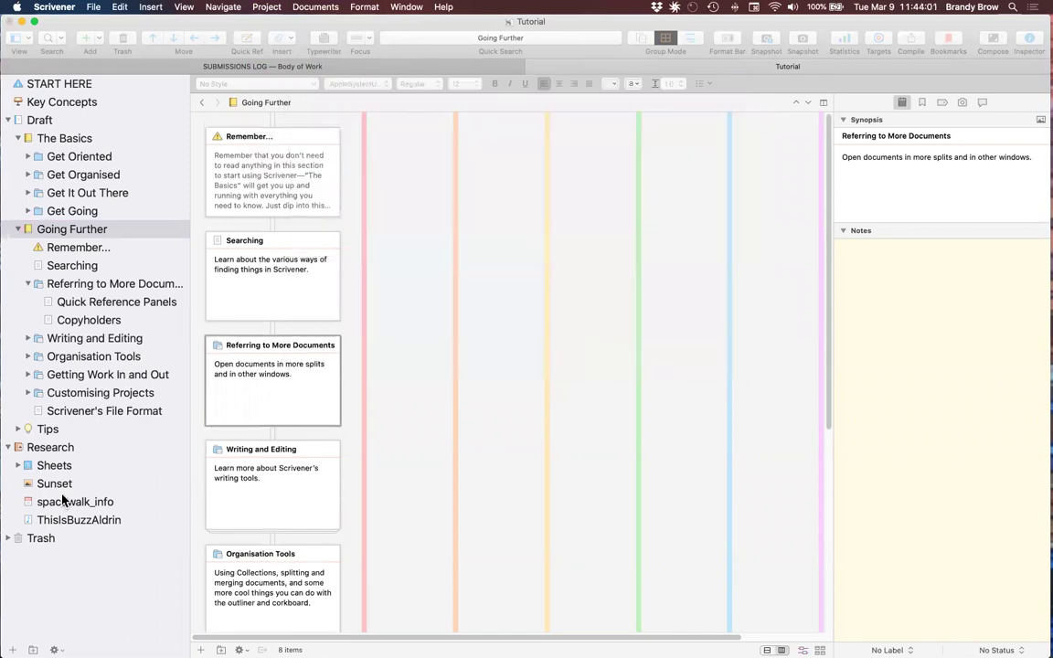
click(17, 465)
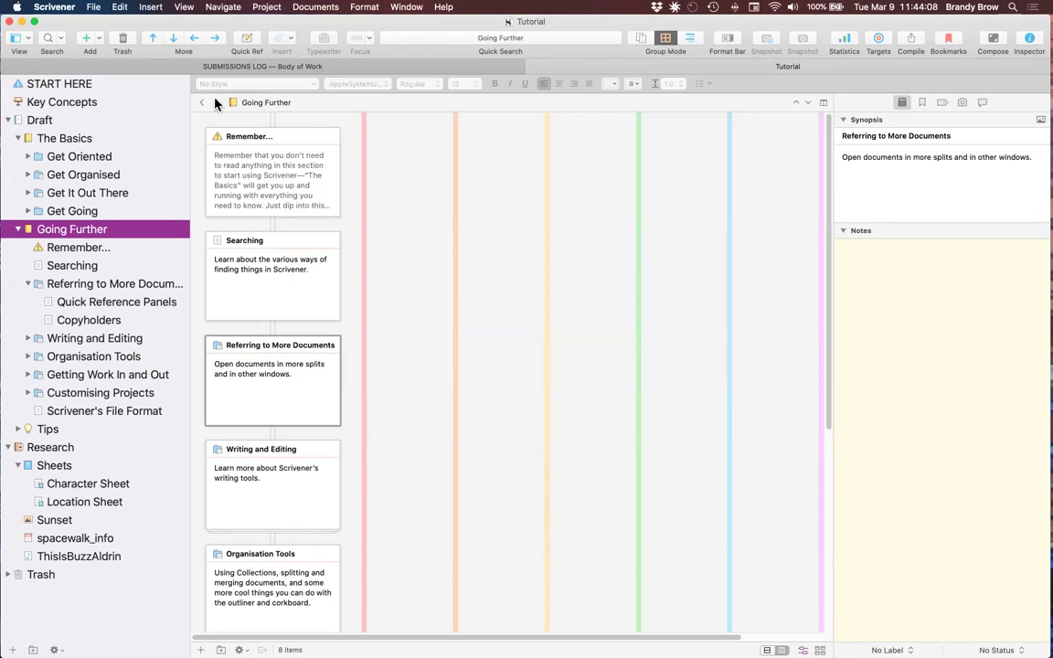
Browse Get Going and Quick Reference Panels, then select the Writing and Editing folder's own text
click(64, 212)
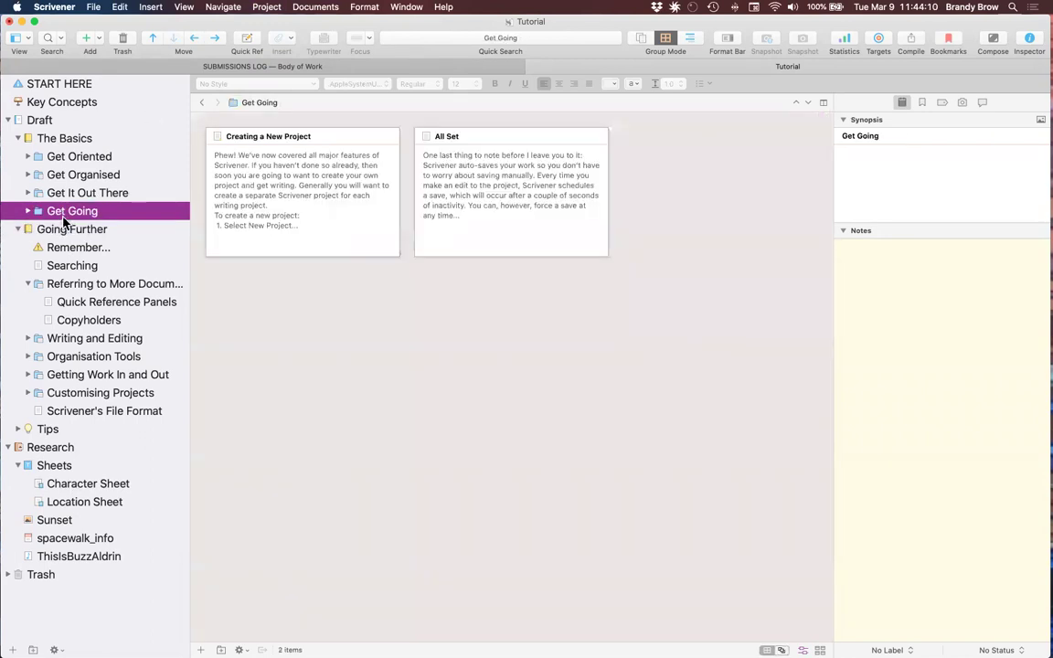
click(78, 303)
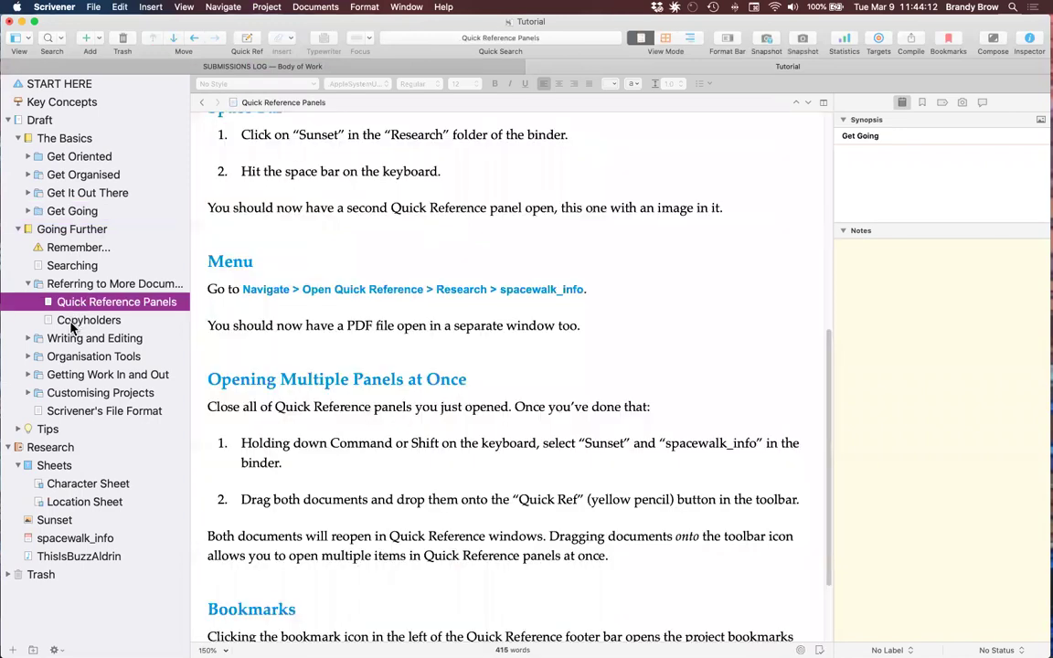
click(68, 340)
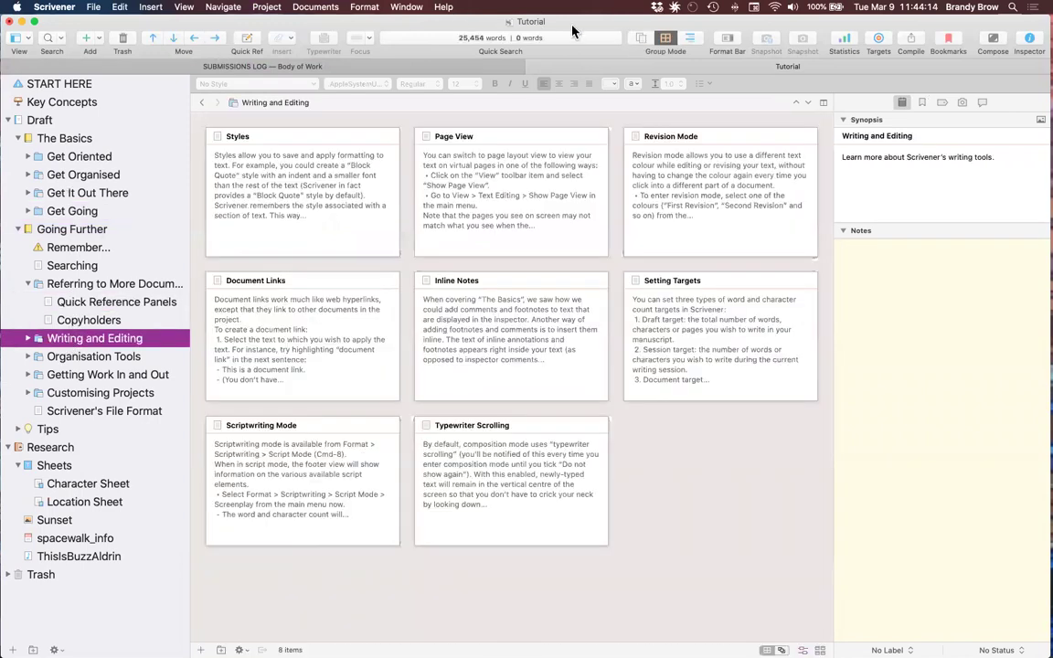
click(643, 38)
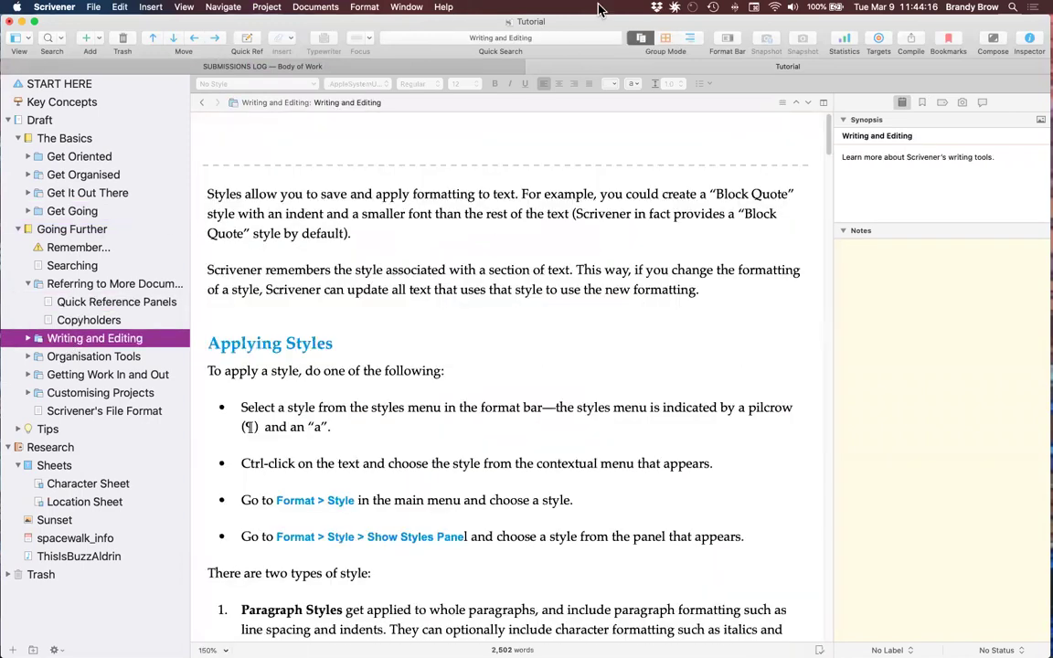
click(640, 40)
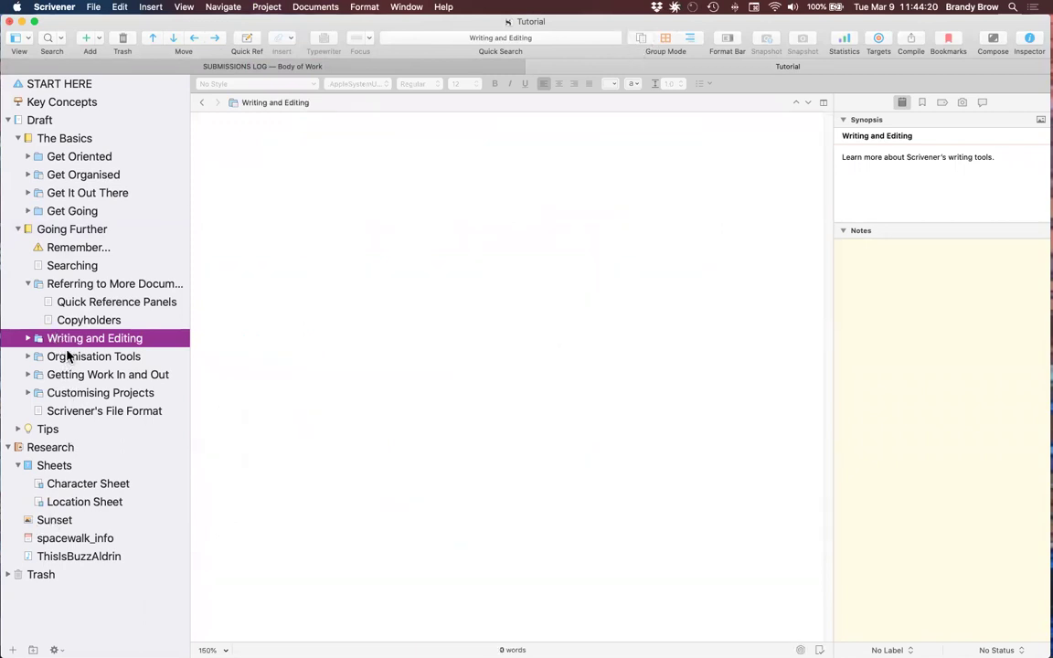
Create a Location Sheet from the Add dropdown's templates and view its setting headings
click(98, 39)
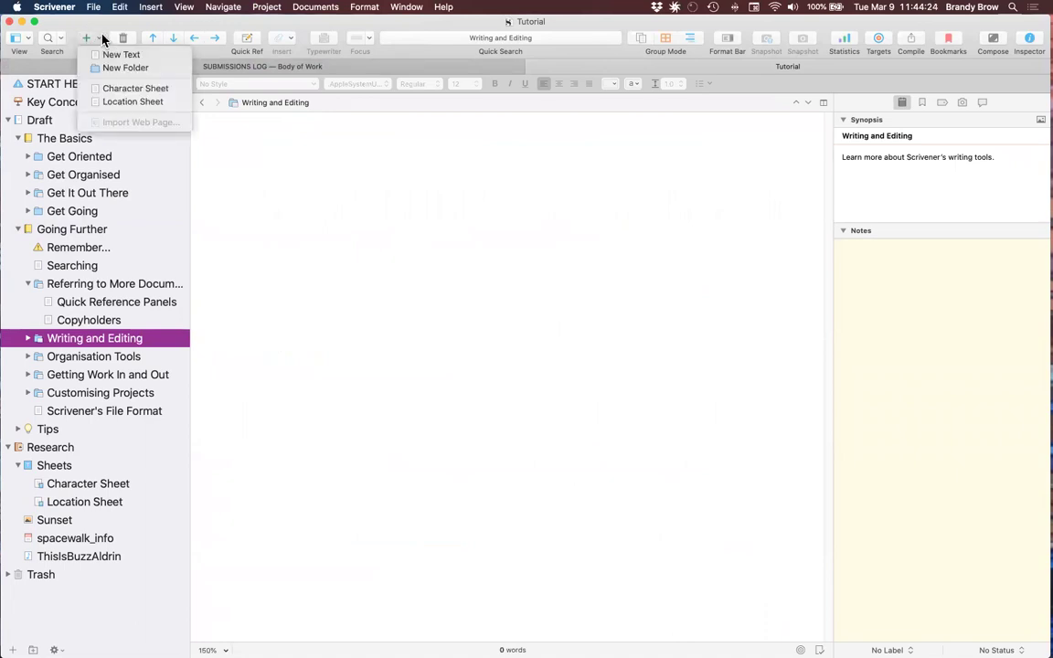
click(153, 103)
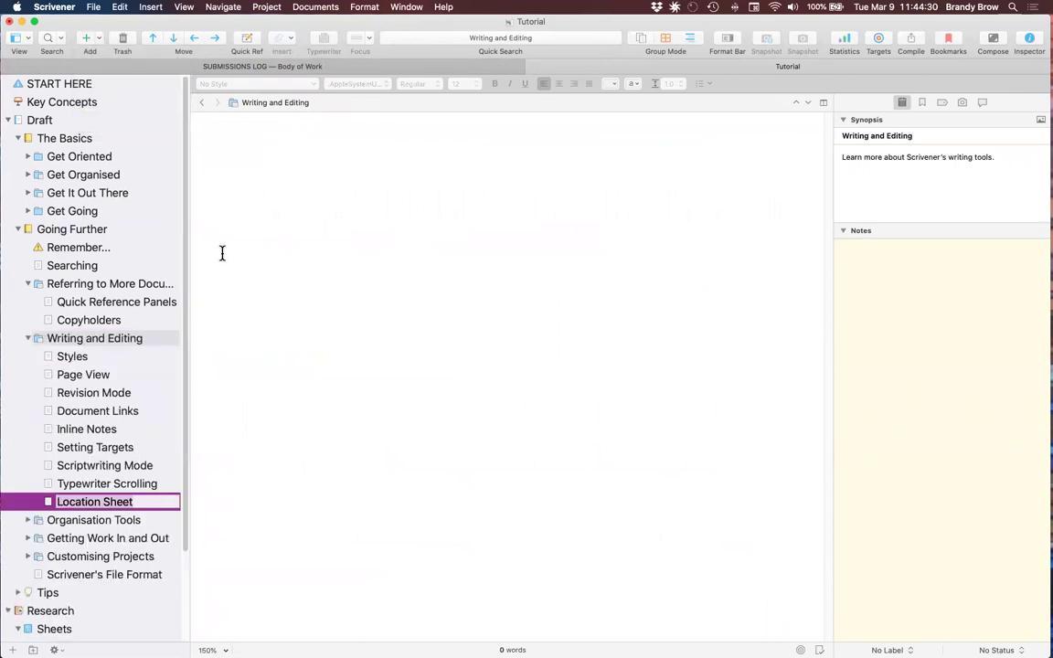
click(275, 319)
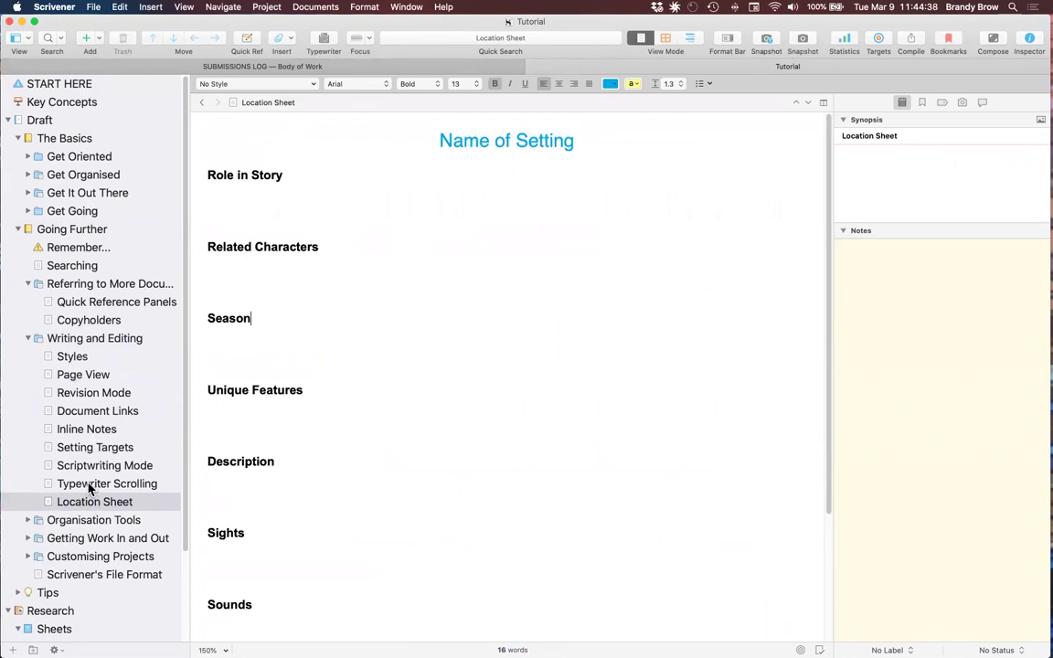
scroll(89, 489, down, 3)
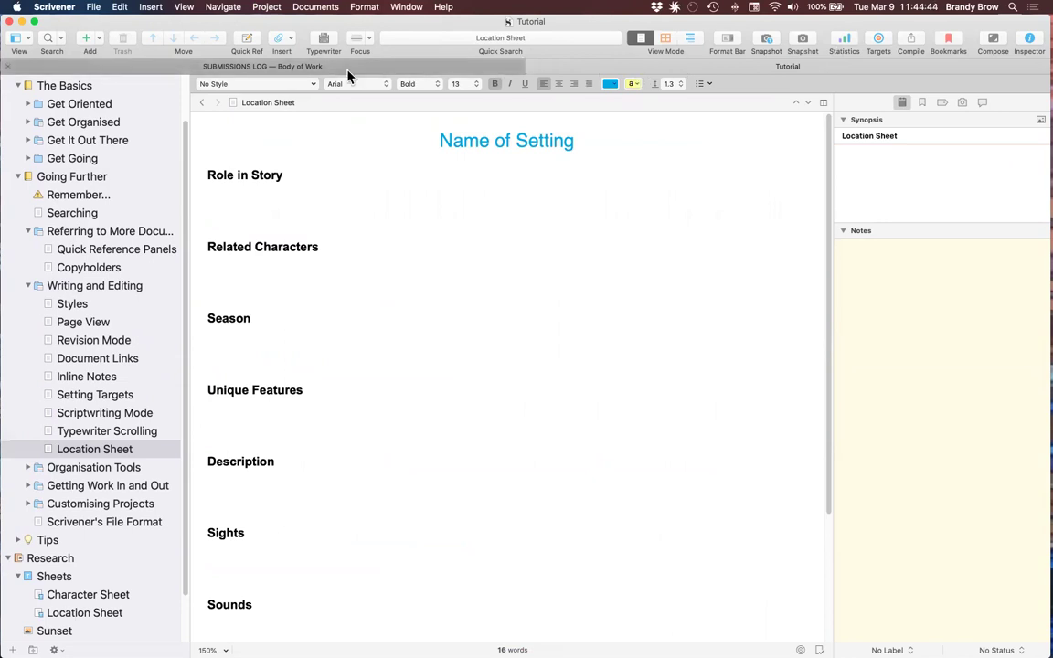
Check the Submissions Log's Add dropdown, then return to the Tutorial's Writing and Editing folder
click(133, 65)
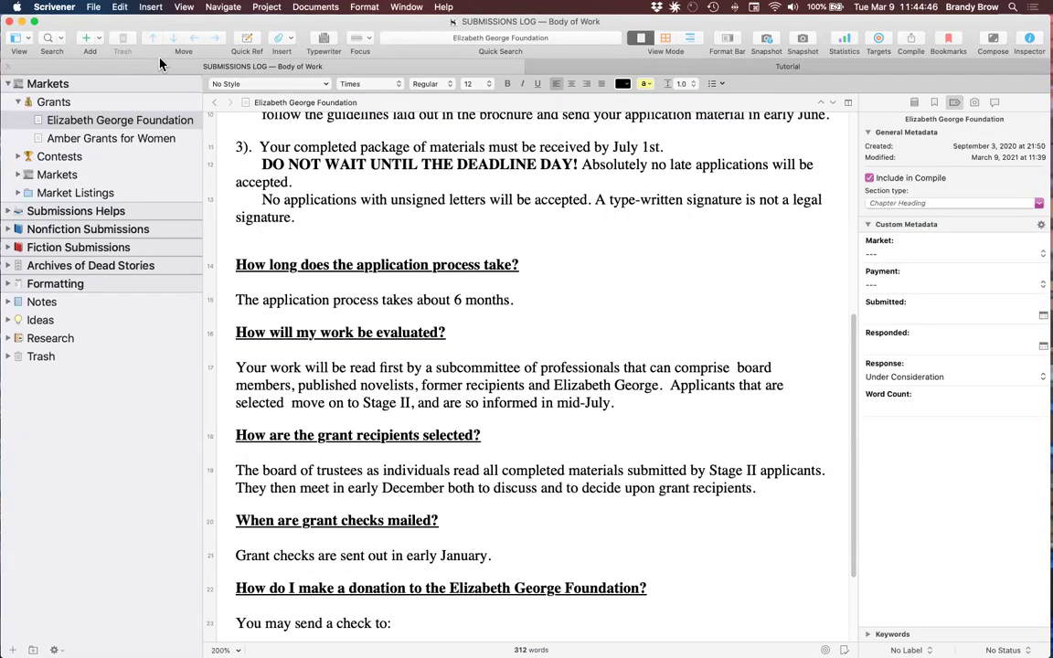
click(98, 39)
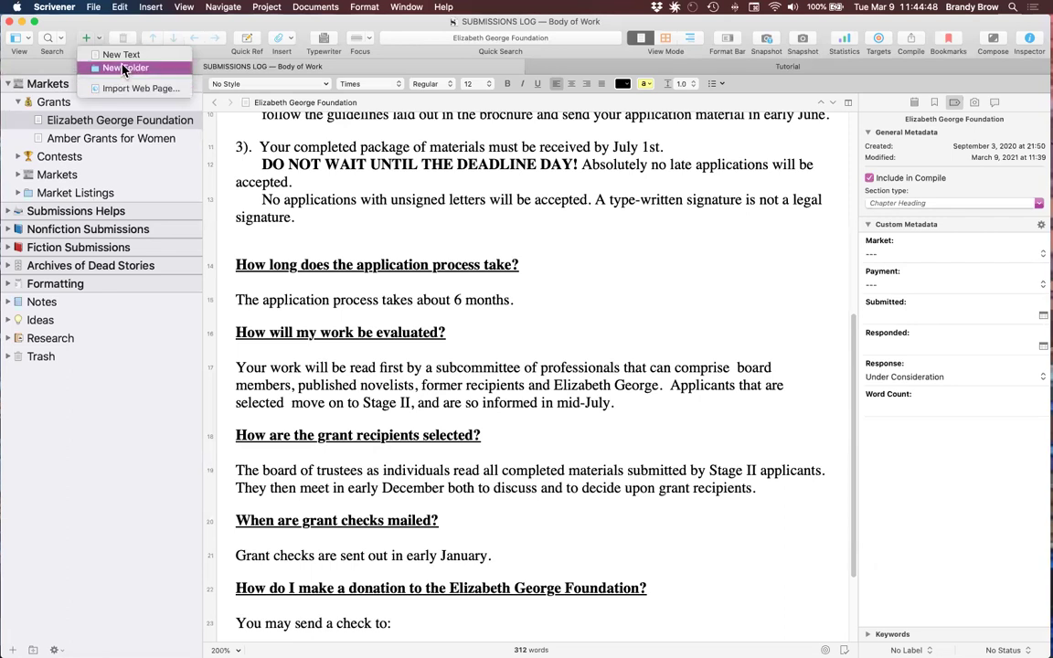
click(106, 13)
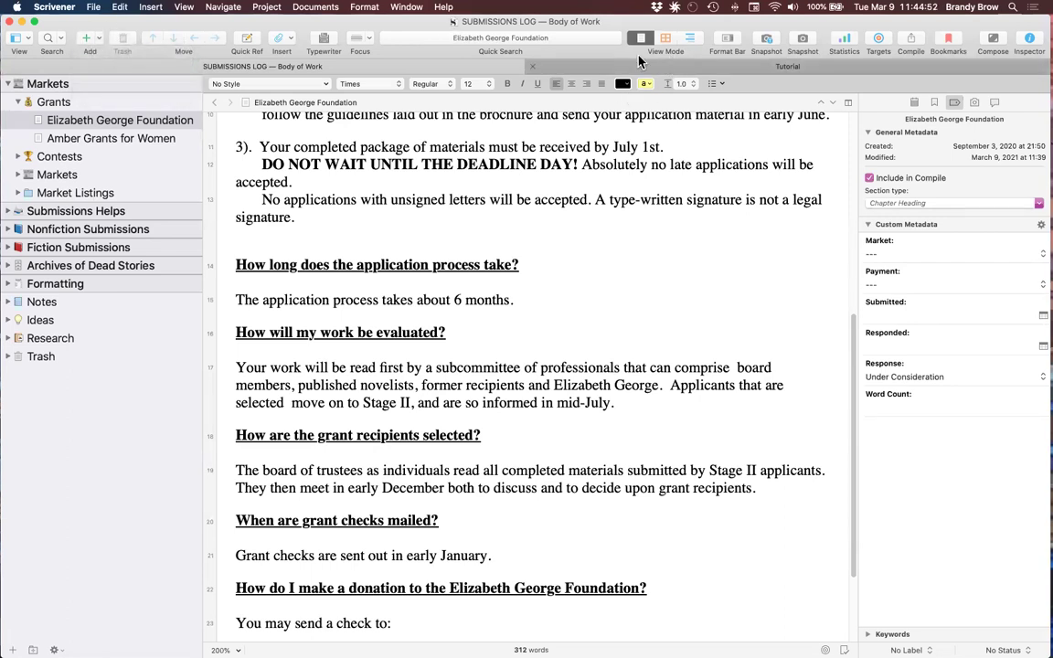
click(640, 66)
scroll(95, 465, down, 2)
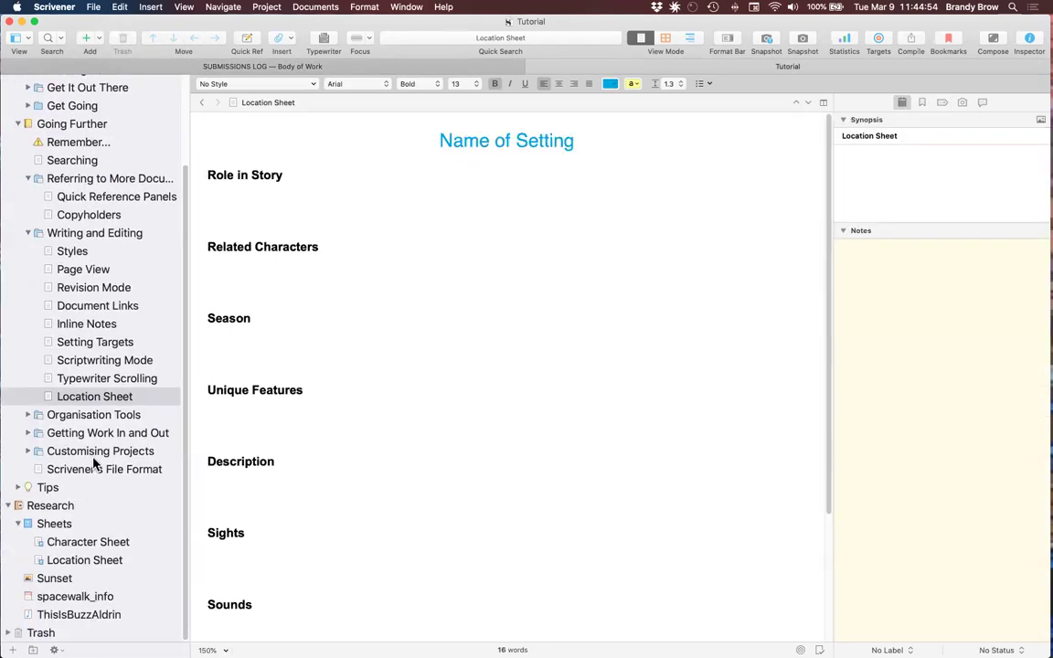
click(77, 235)
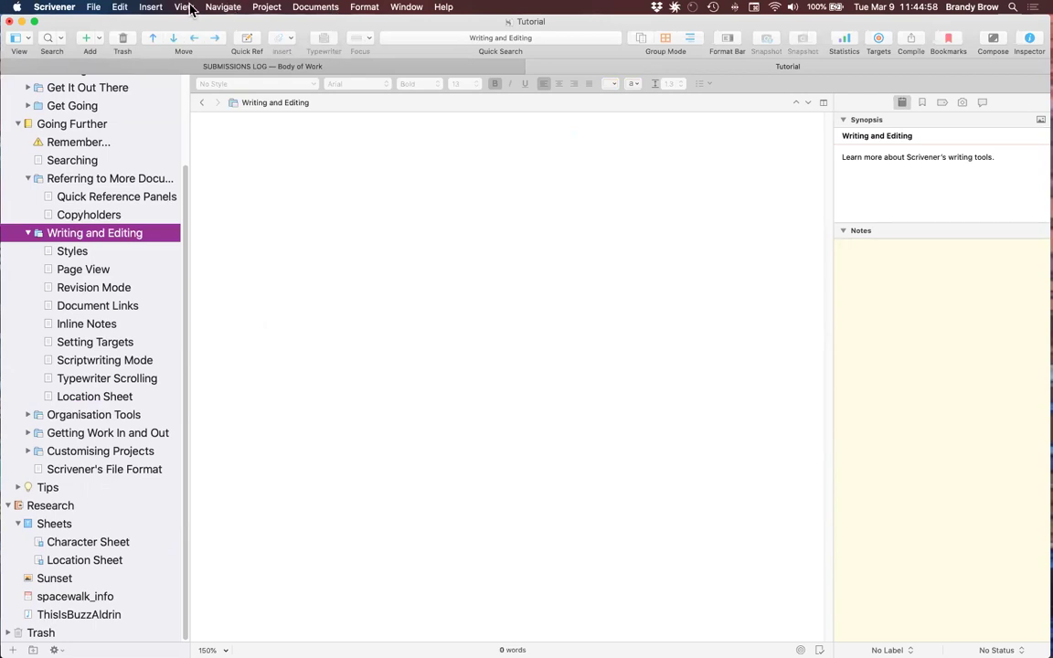
Make Character Sheet the default subdocument template and add one inside the Writing and Editing folder
click(251, 7)
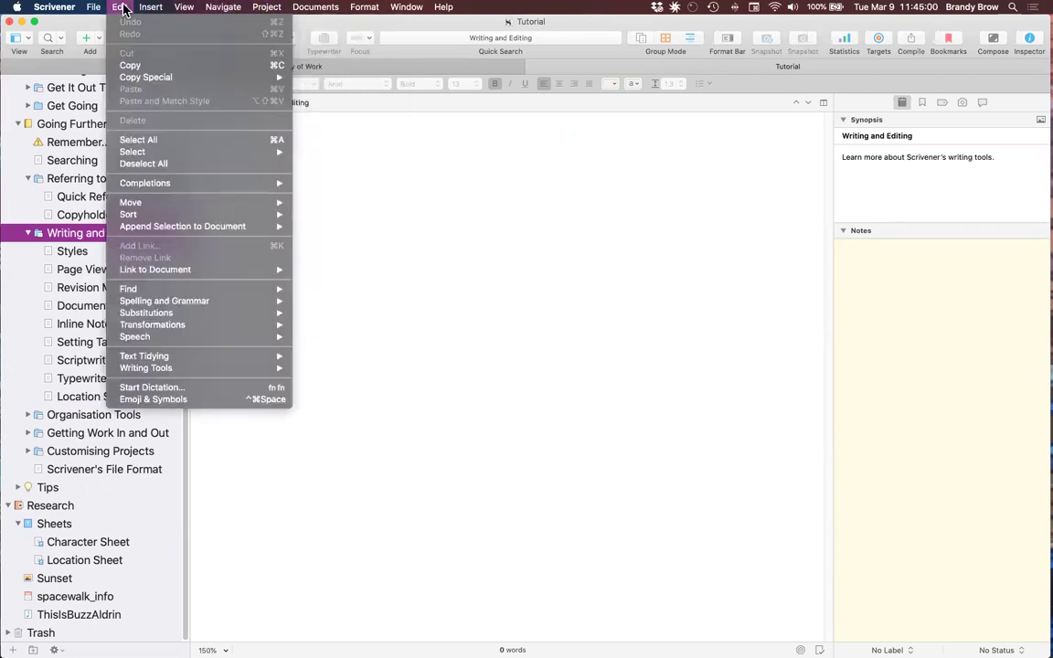
mouse_move(199, 8)
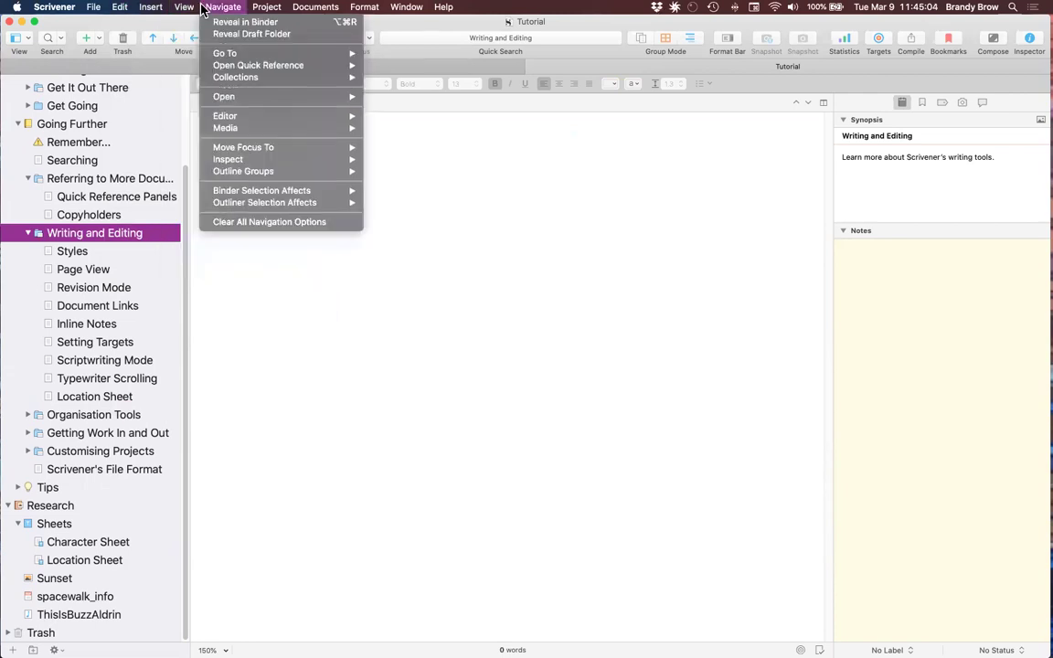
mouse_move(333, 9)
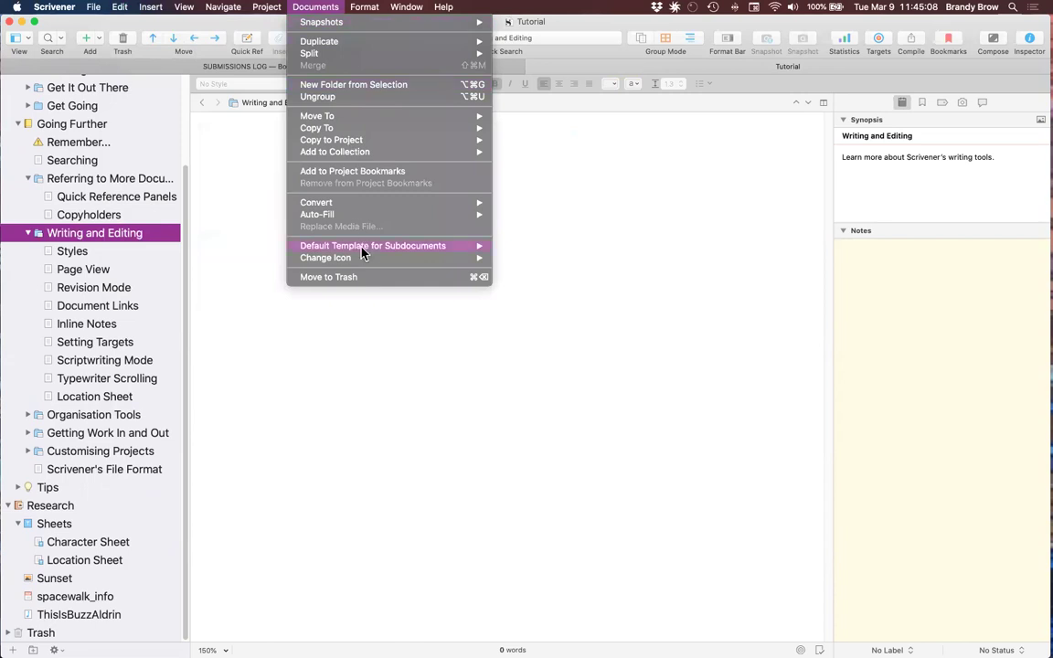
mouse_move(361, 250)
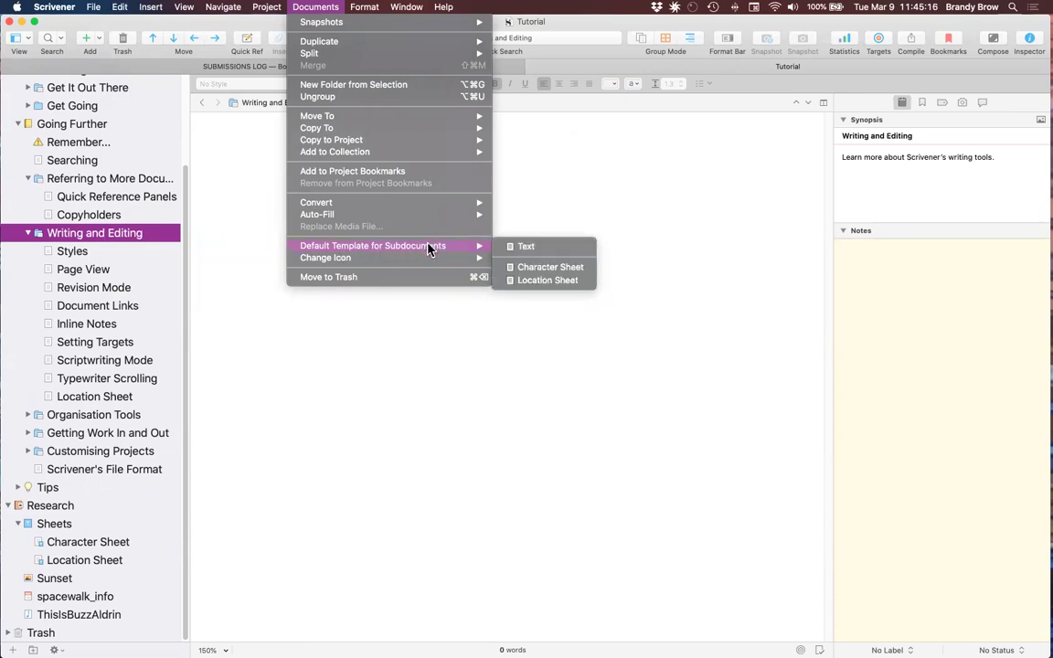
click(535, 273)
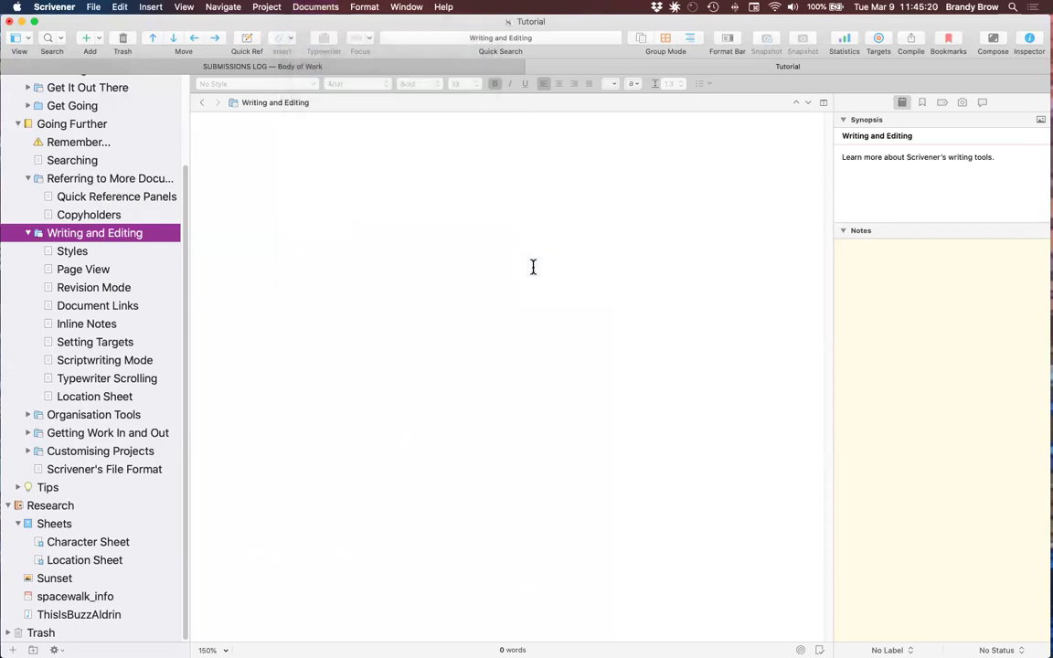
click(83, 236)
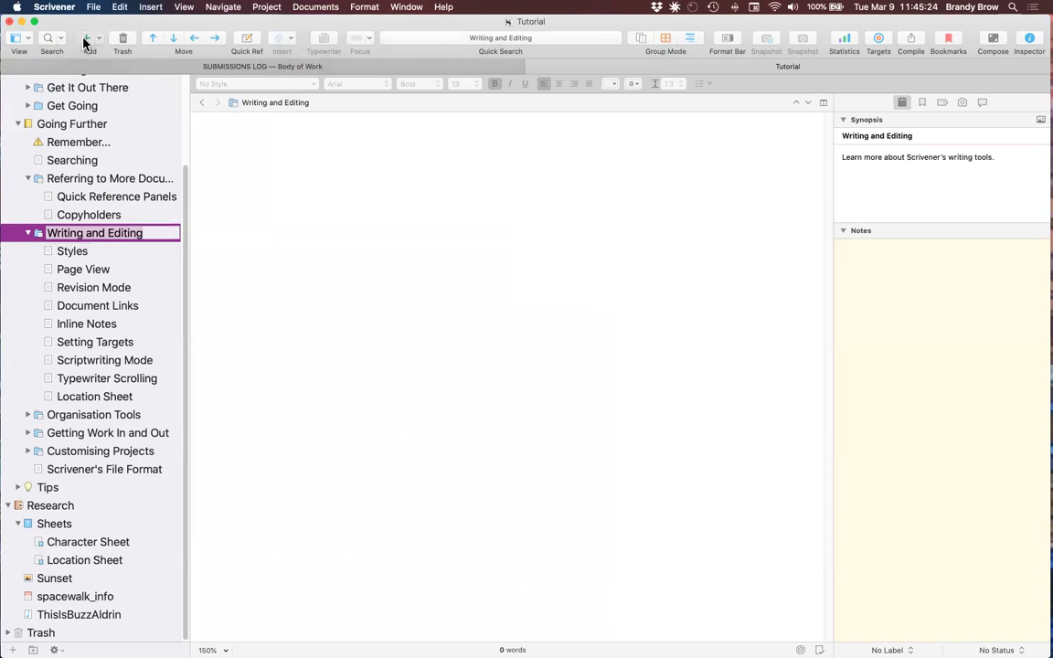
click(85, 40)
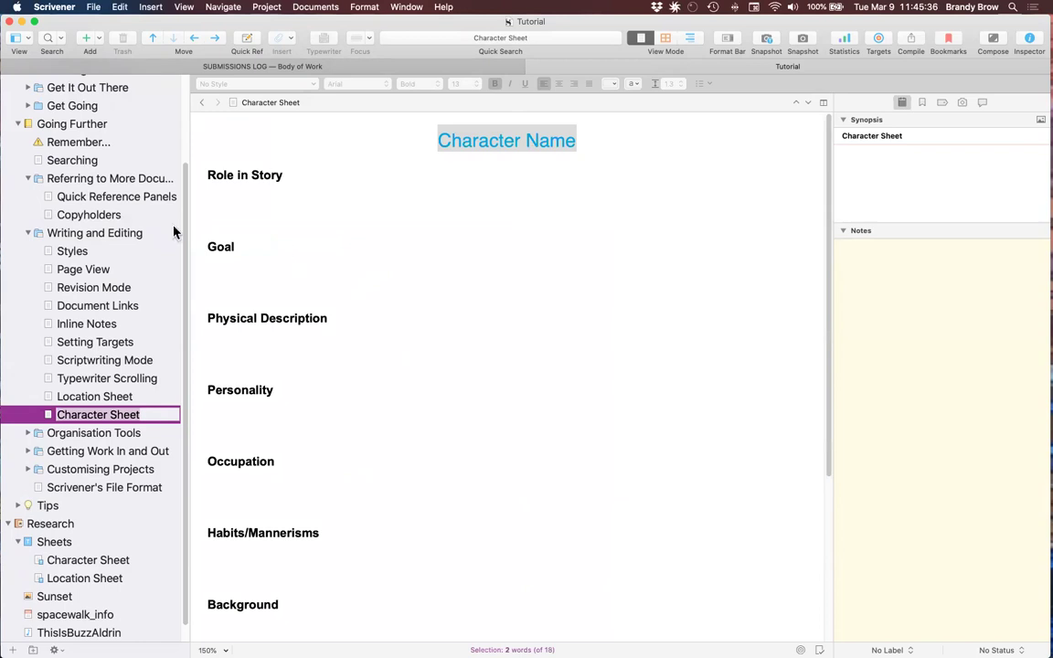
Open Scrivener Preferences and switch to the Editing pane
click(55, 7)
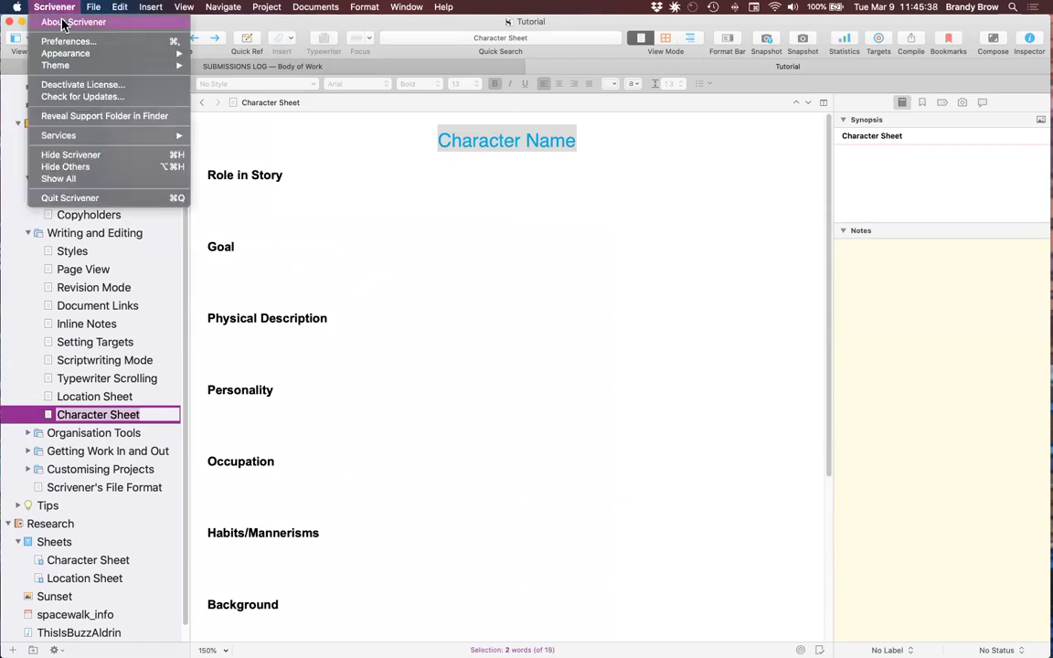
click(69, 41)
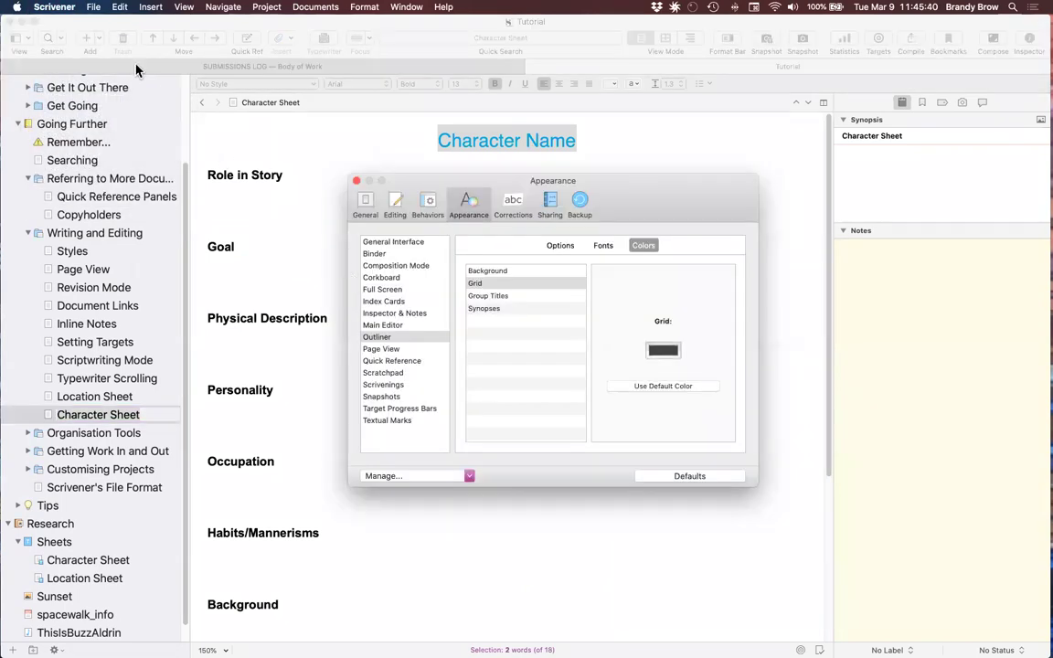
click(70, 9)
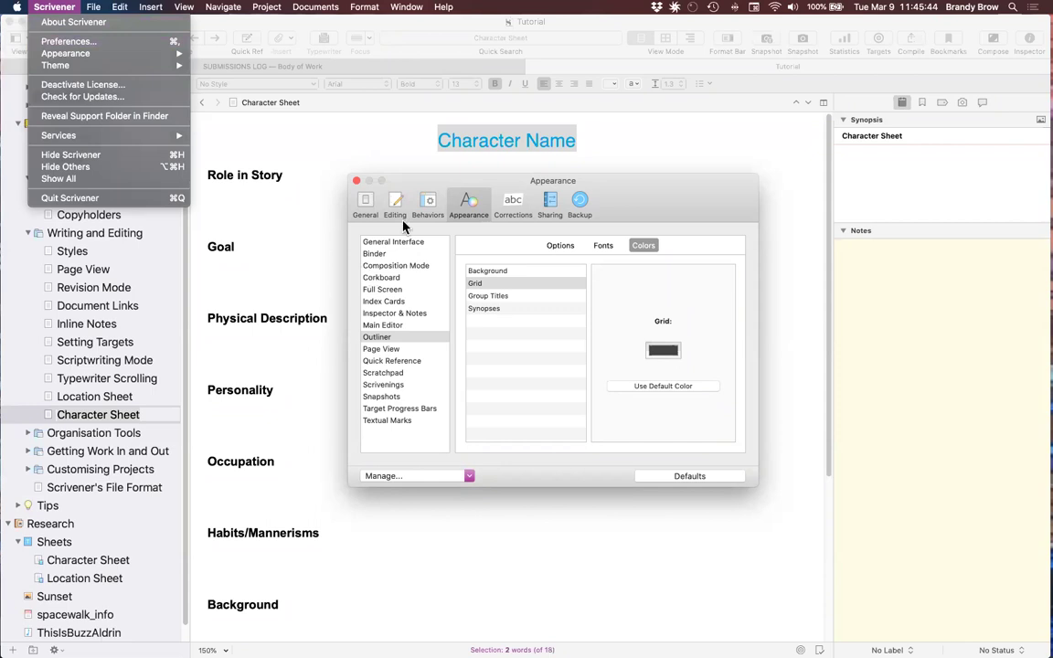
click(631, 200)
click(364, 203)
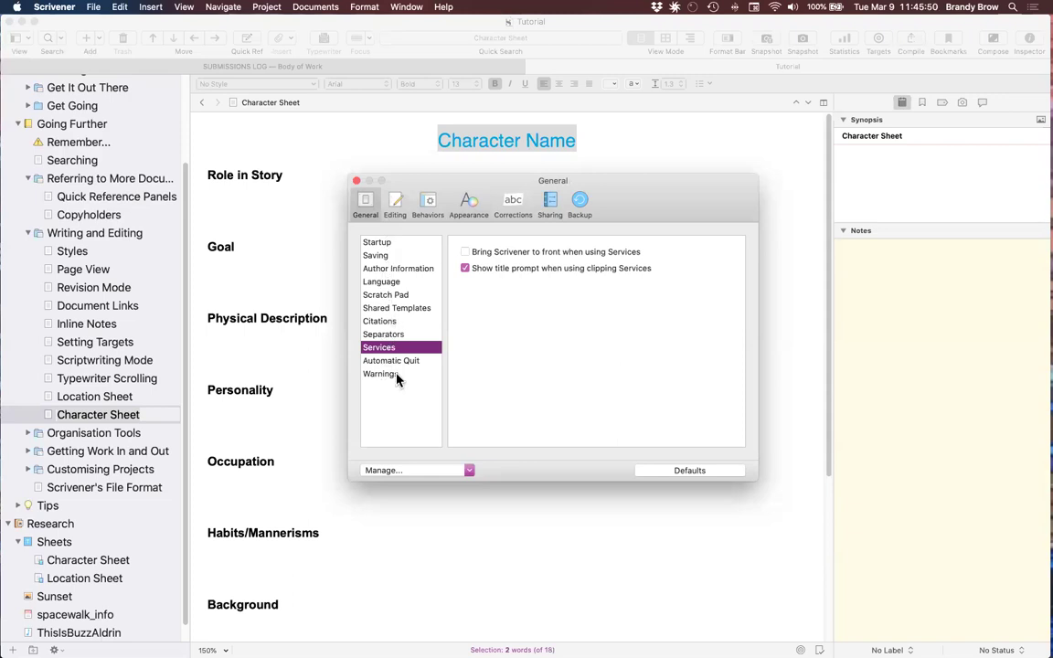
click(395, 205)
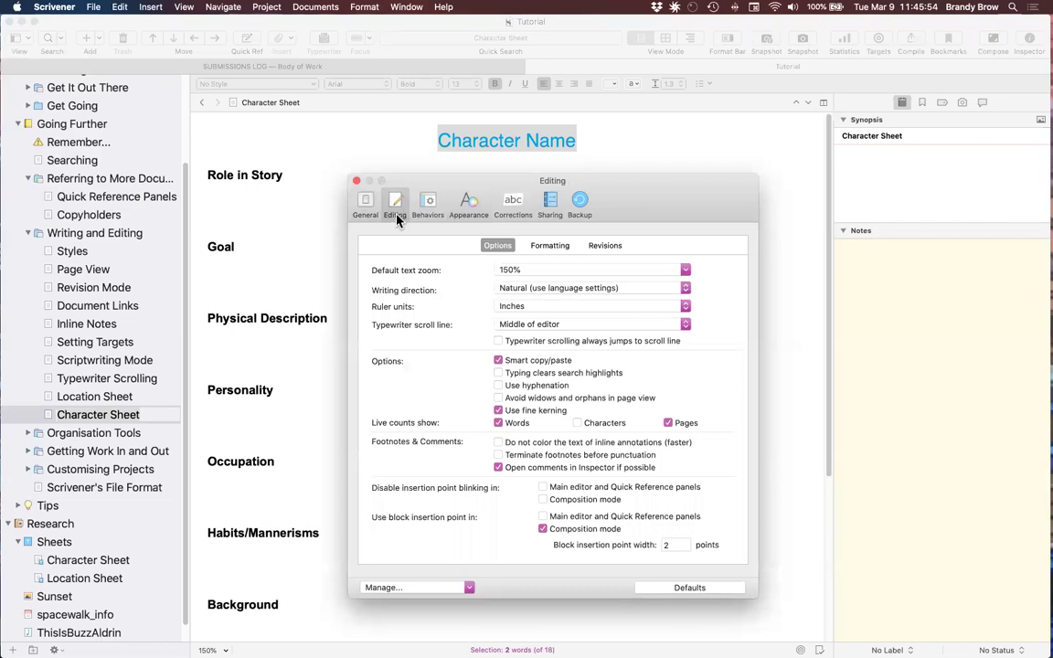
In Editing preferences, try 200% default text zoom, then set it back to 150%
click(494, 246)
click(683, 271)
click(622, 331)
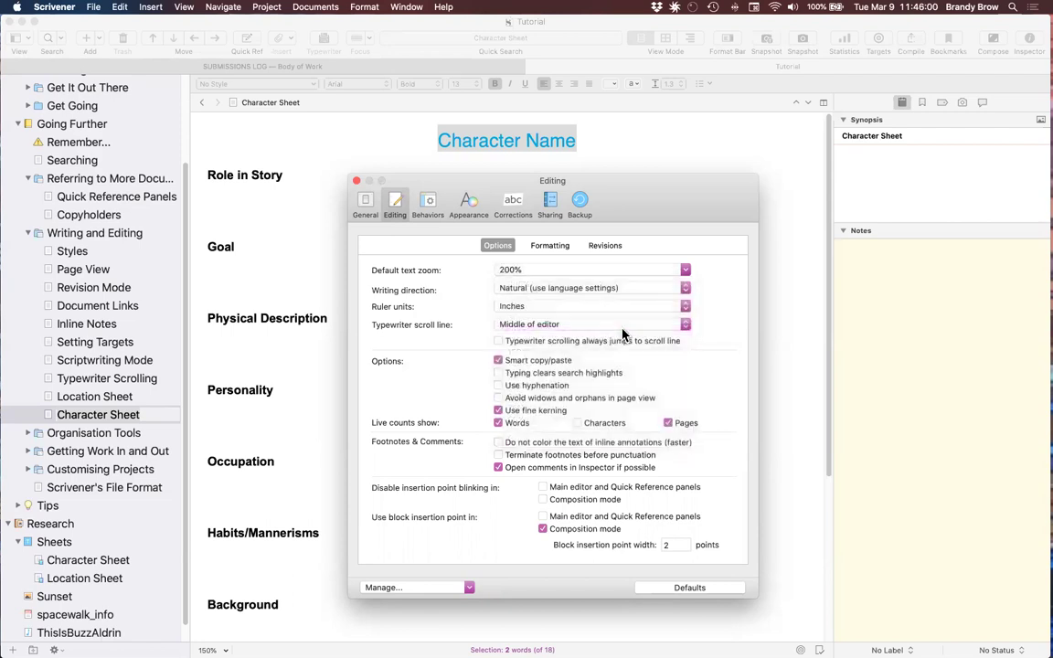
click(688, 271)
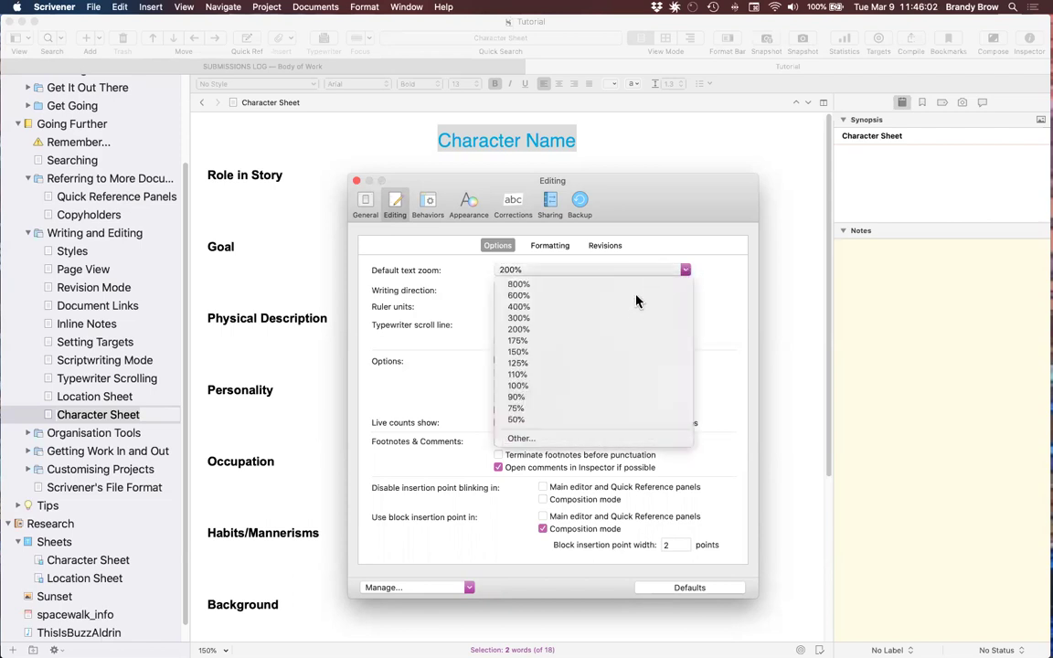
click(615, 354)
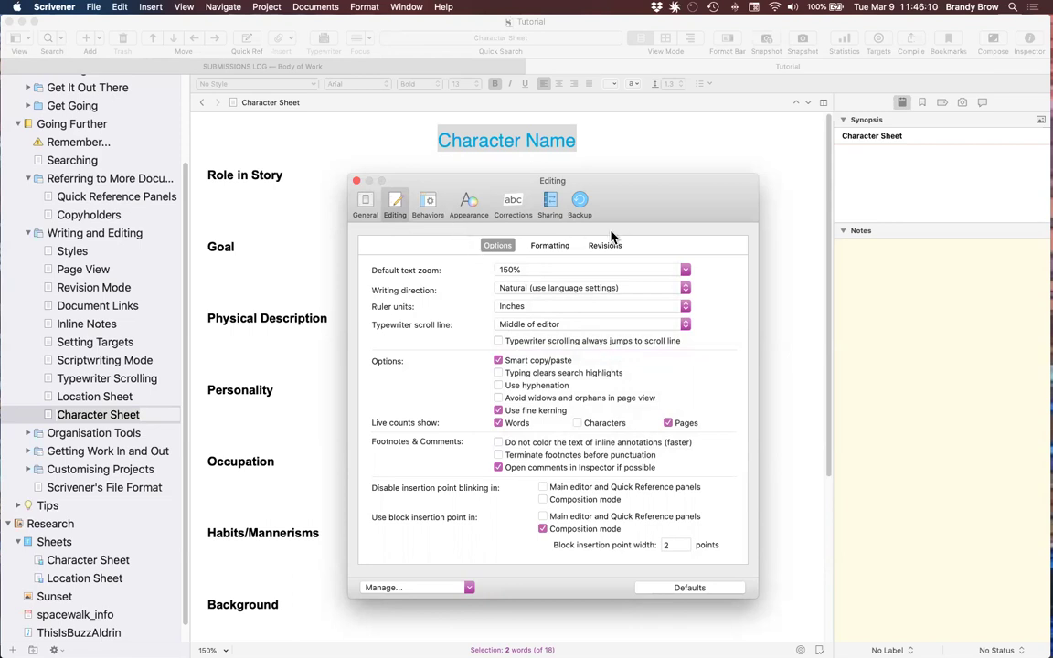
click(561, 248)
click(605, 245)
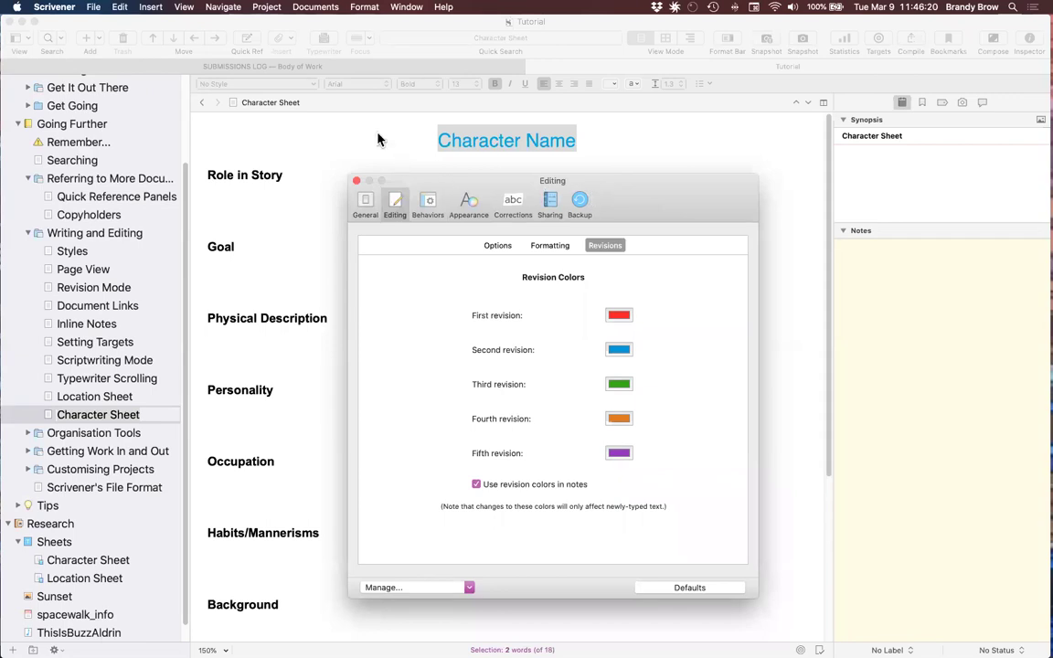
Review the Behaviors and Appearance panes, including the outliner Group Titles colour and fonts
click(430, 203)
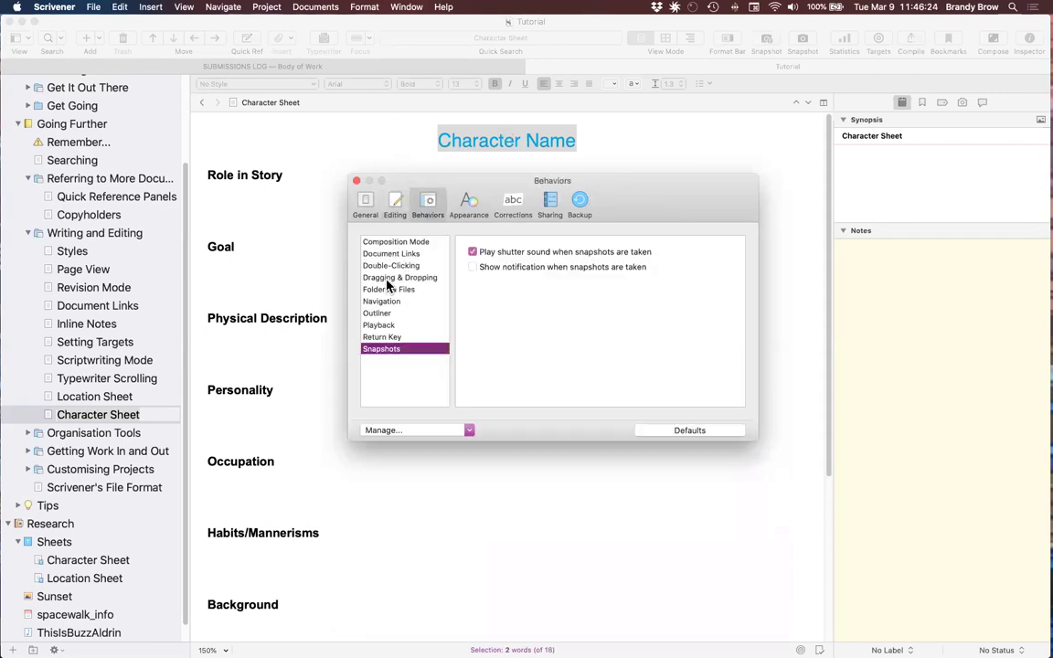
click(466, 201)
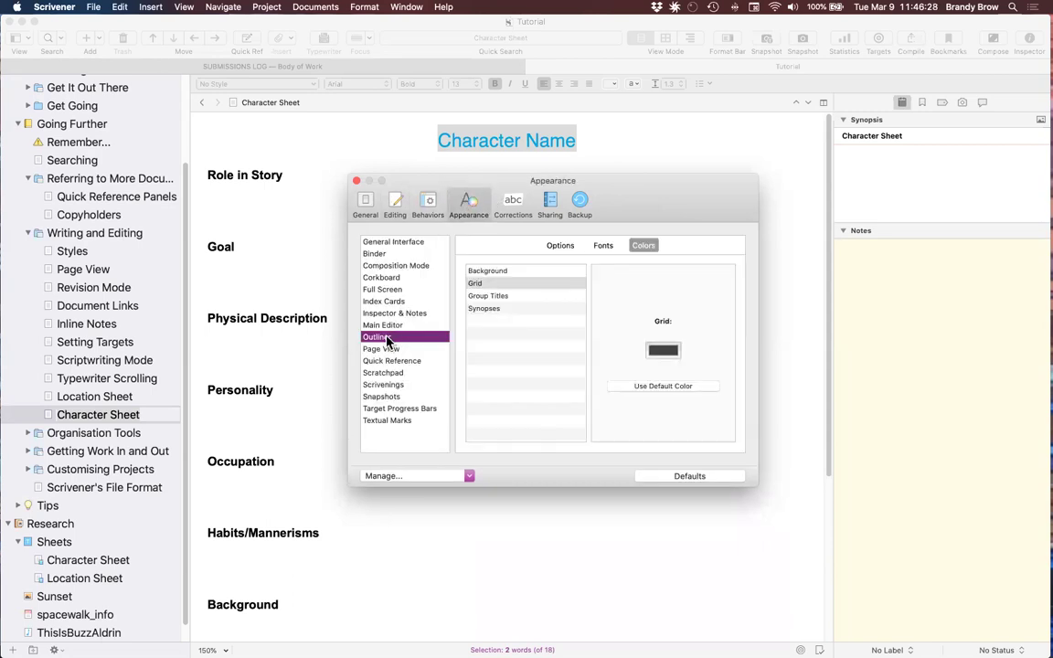
click(489, 295)
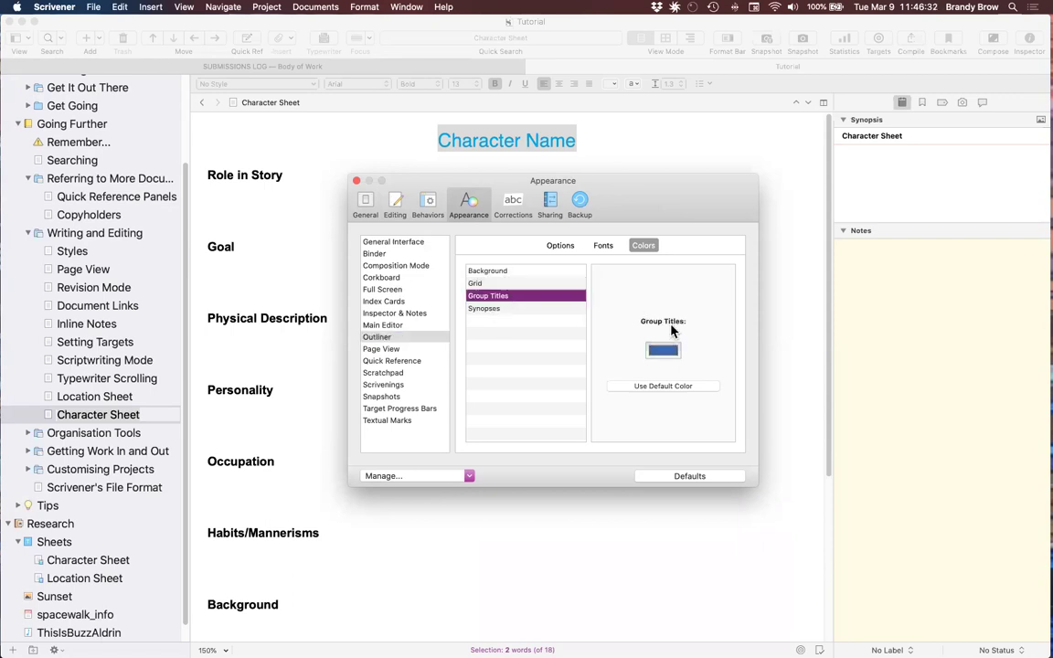
click(666, 351)
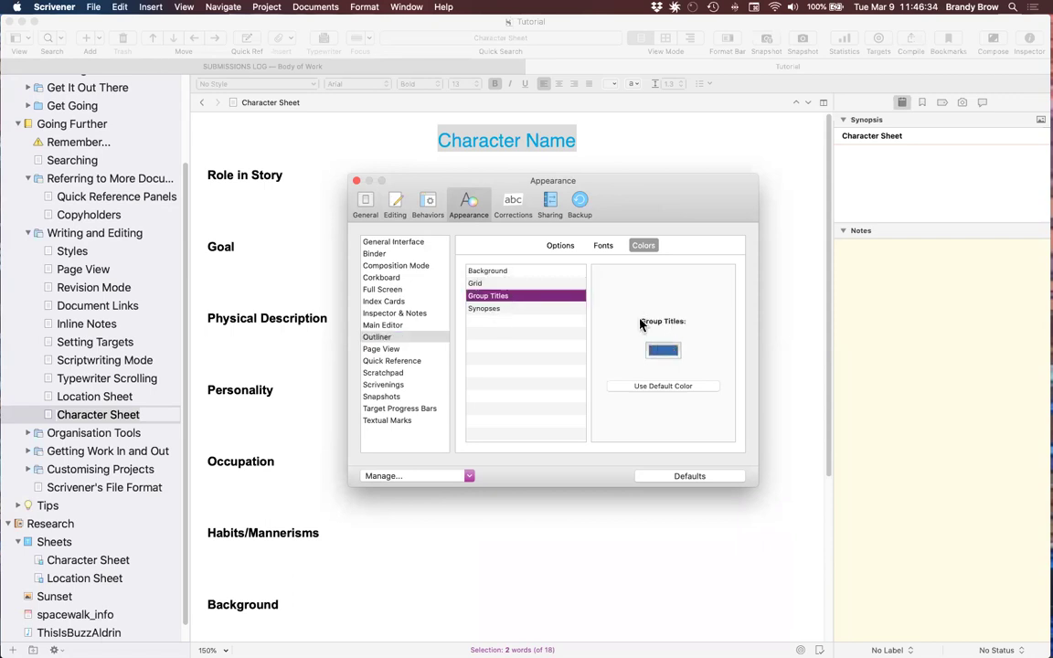
click(604, 245)
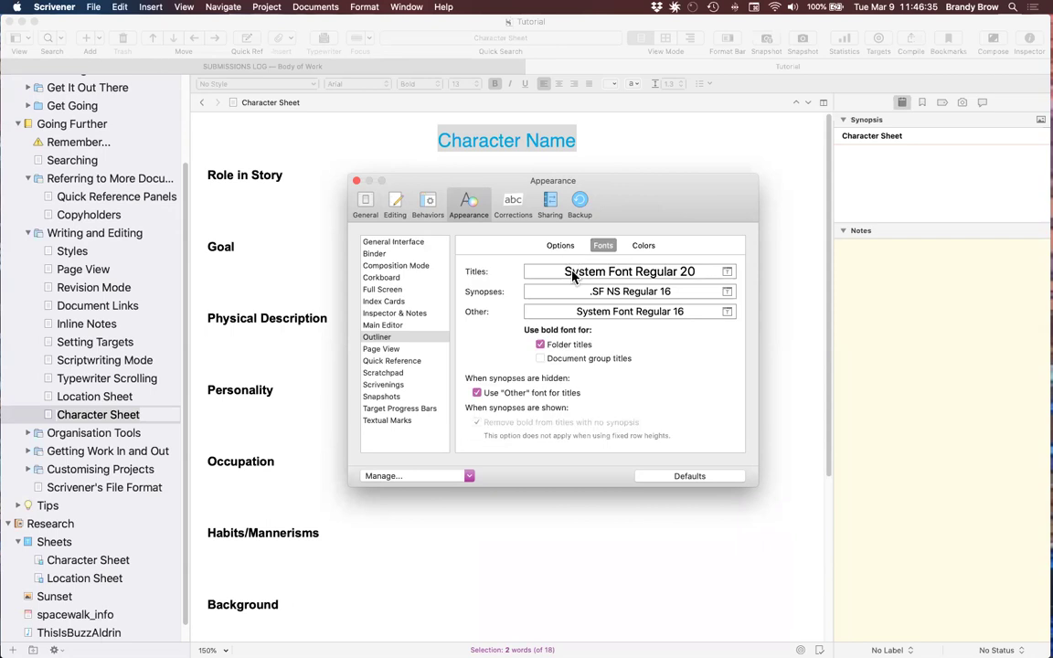
click(623, 274)
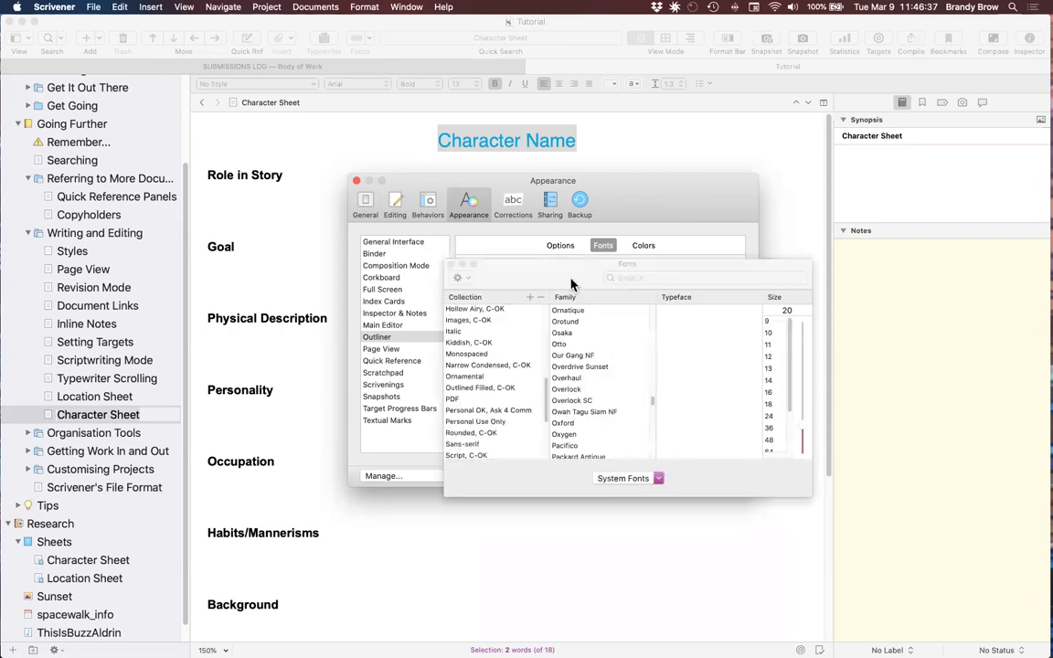
click(462, 264)
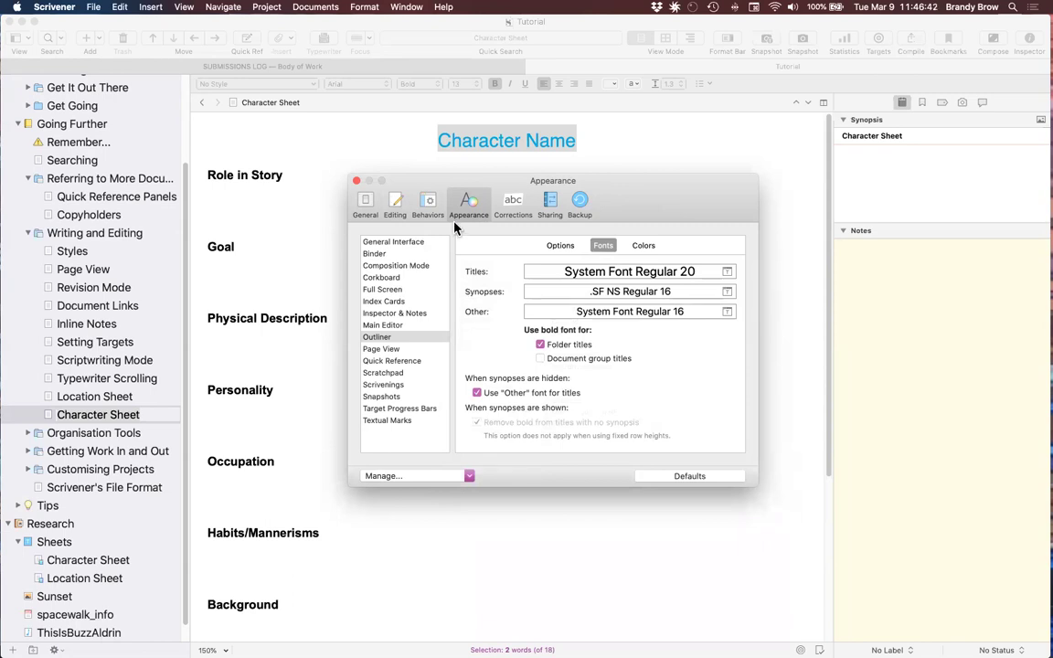
Check the Corrections pane, close Preferences and return to the Character Sheet document
click(517, 200)
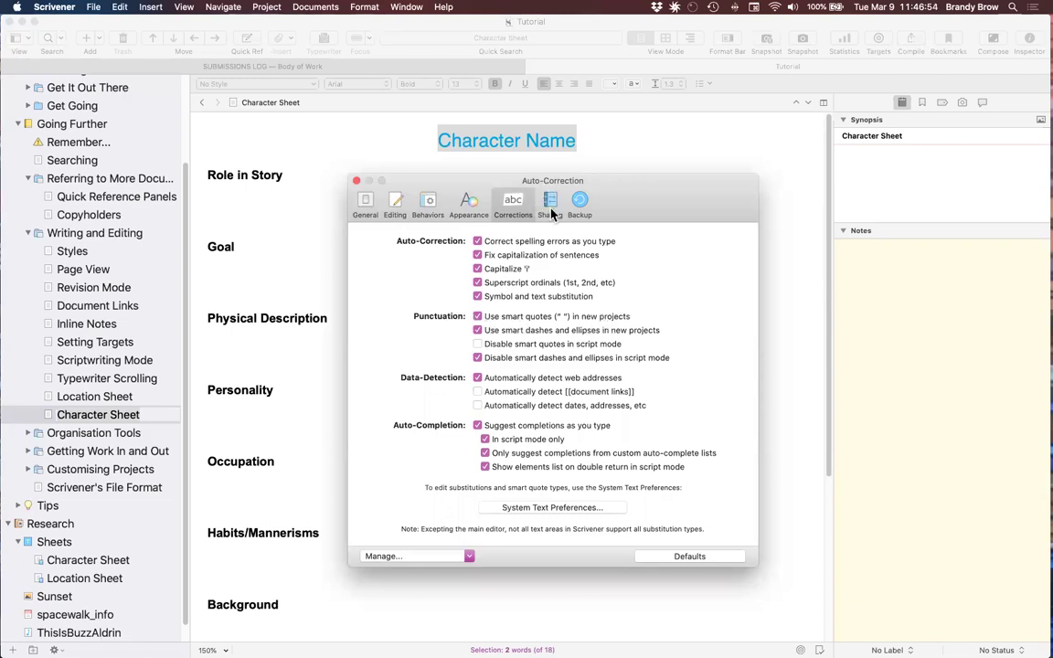
click(356, 179)
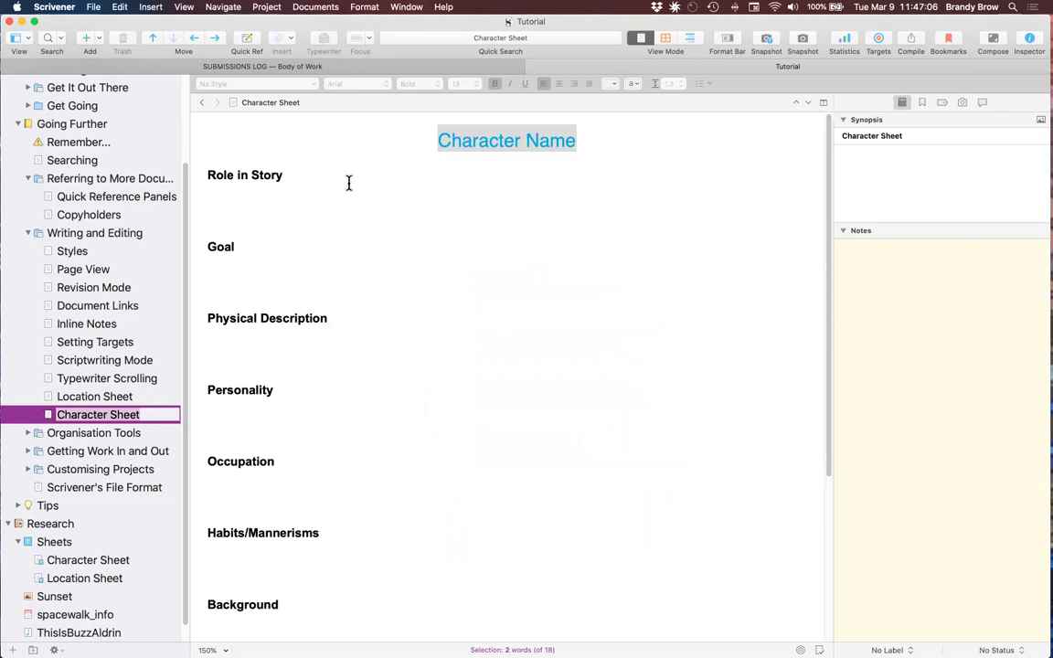
click(426, 213)
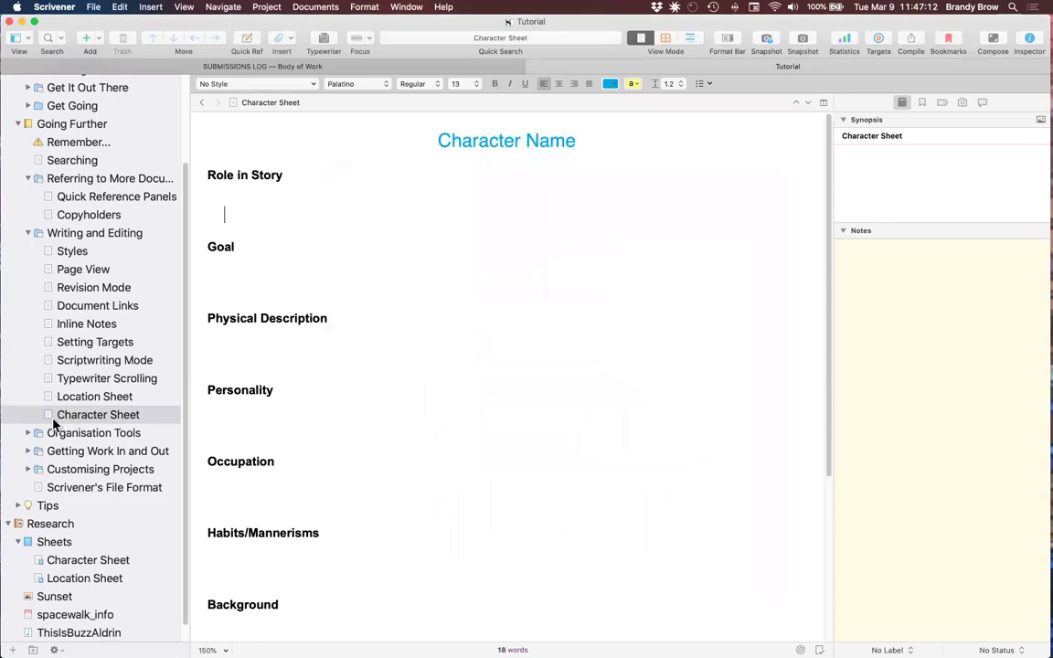
Start making a custom icon from a text character for the Writing and Editing folder
right_click(50, 236)
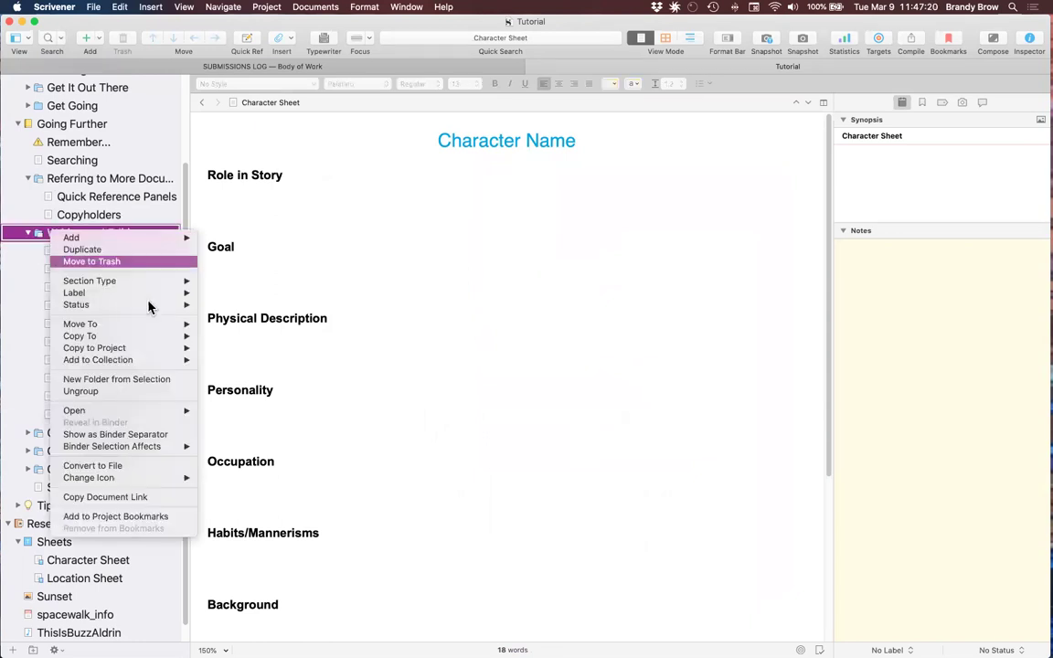
mouse_move(128, 478)
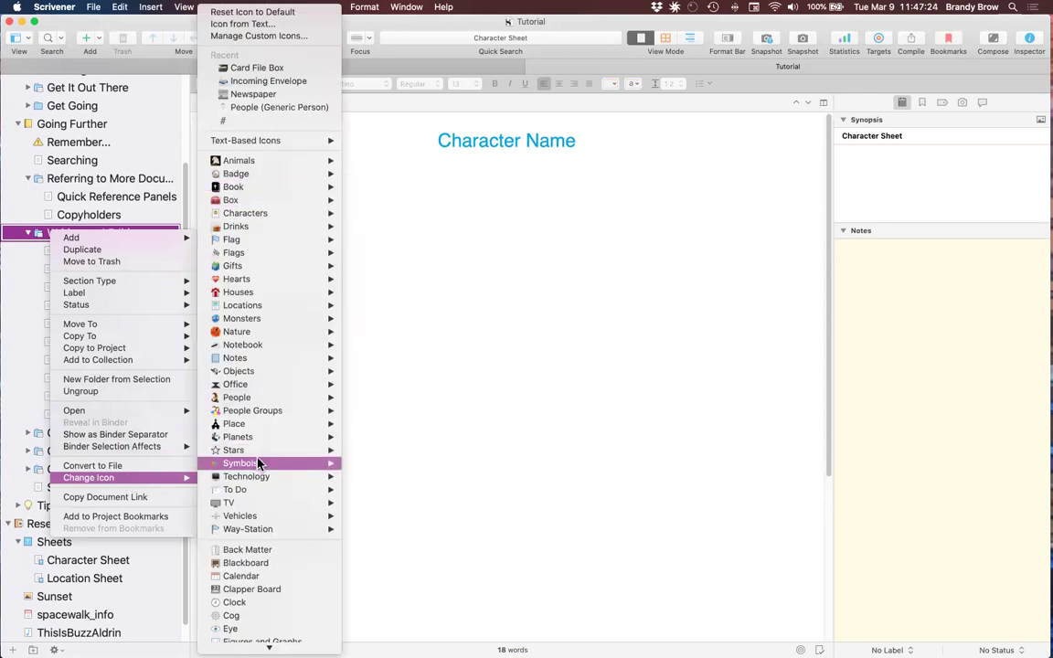
scroll(258, 465, down, 5)
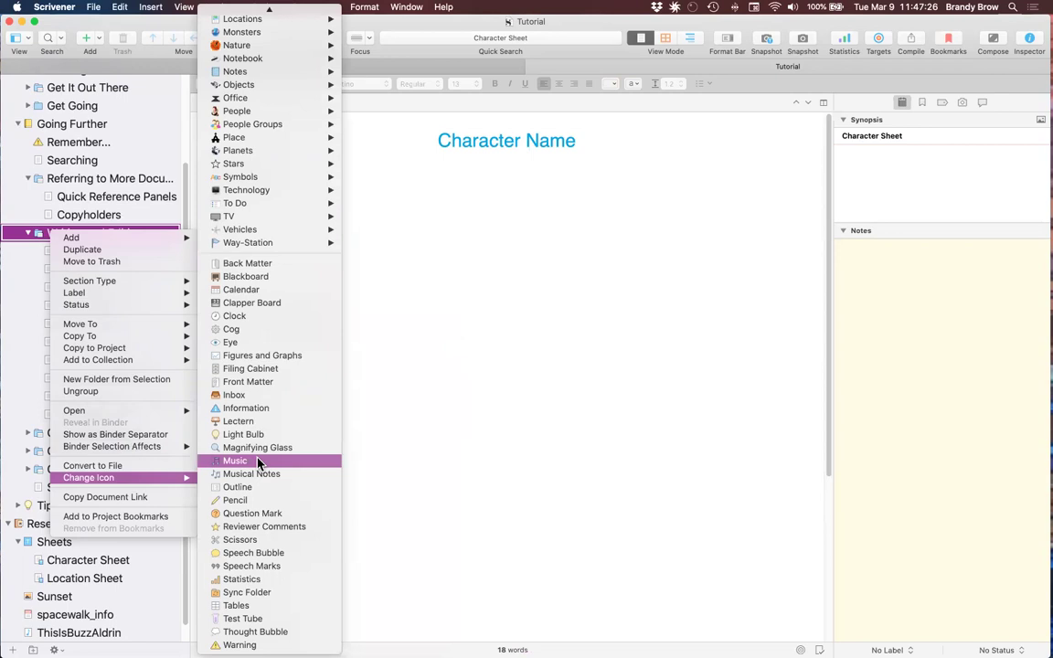
scroll(257, 465, up, 5)
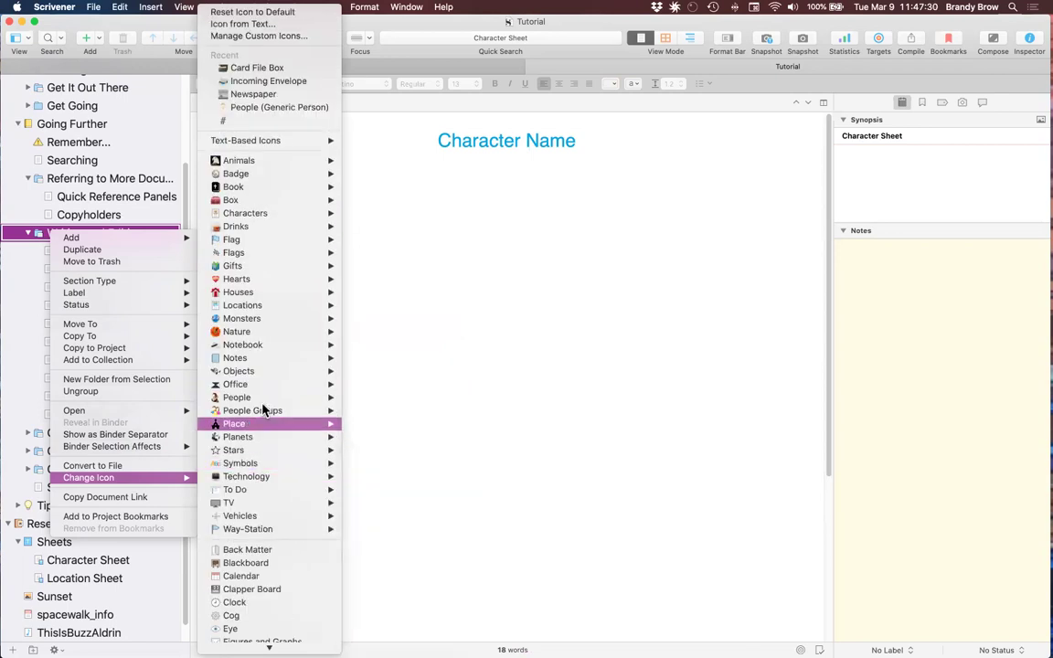
mouse_move(261, 402)
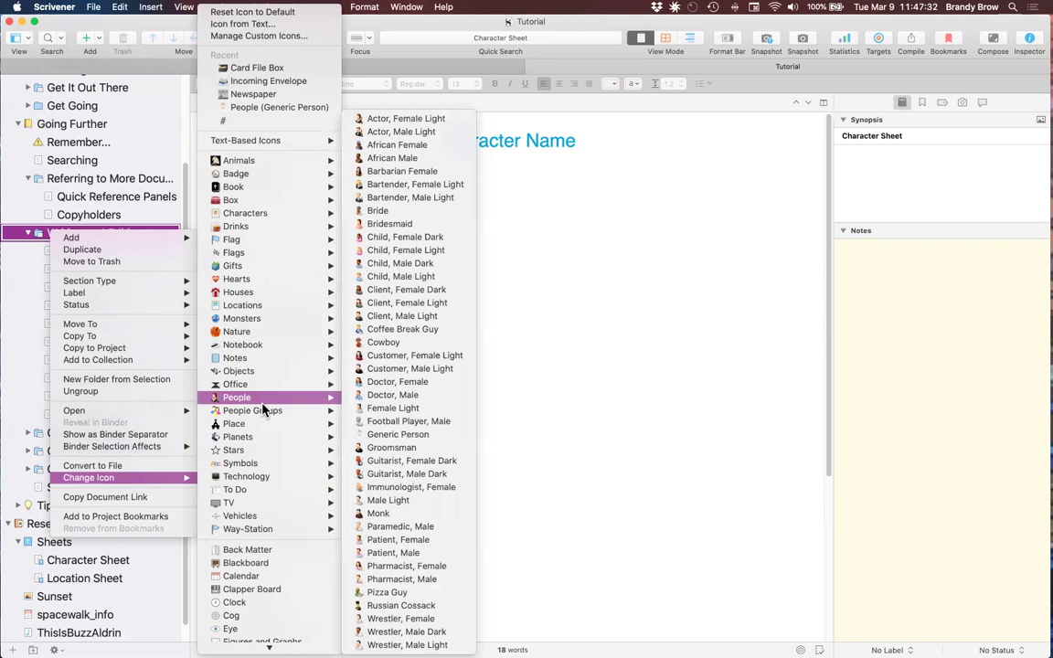
mouse_move(247, 271)
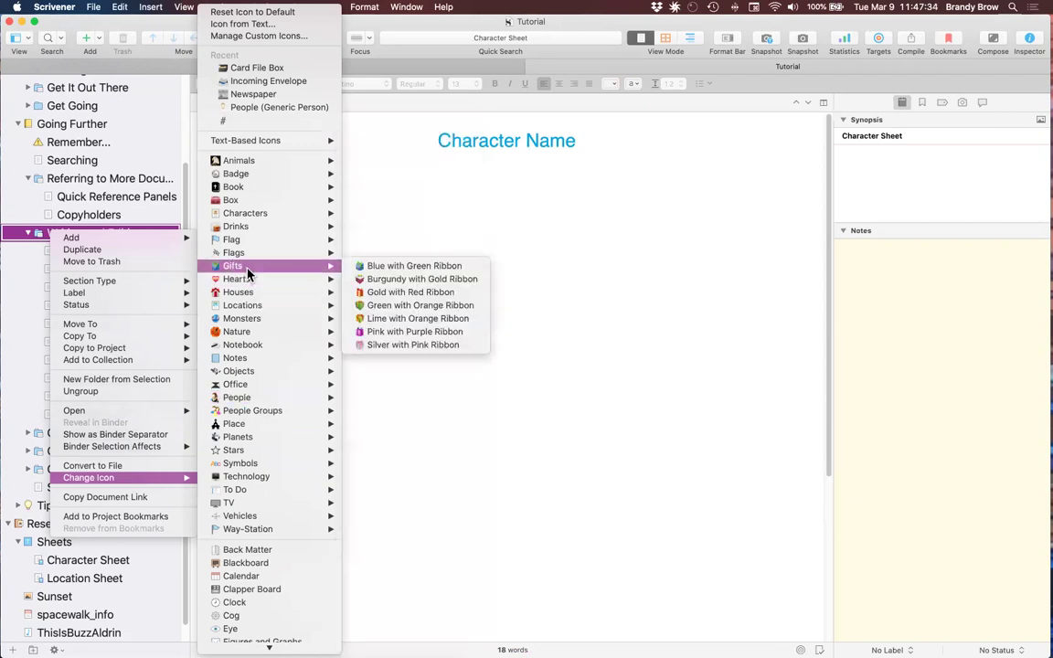
mouse_move(256, 183)
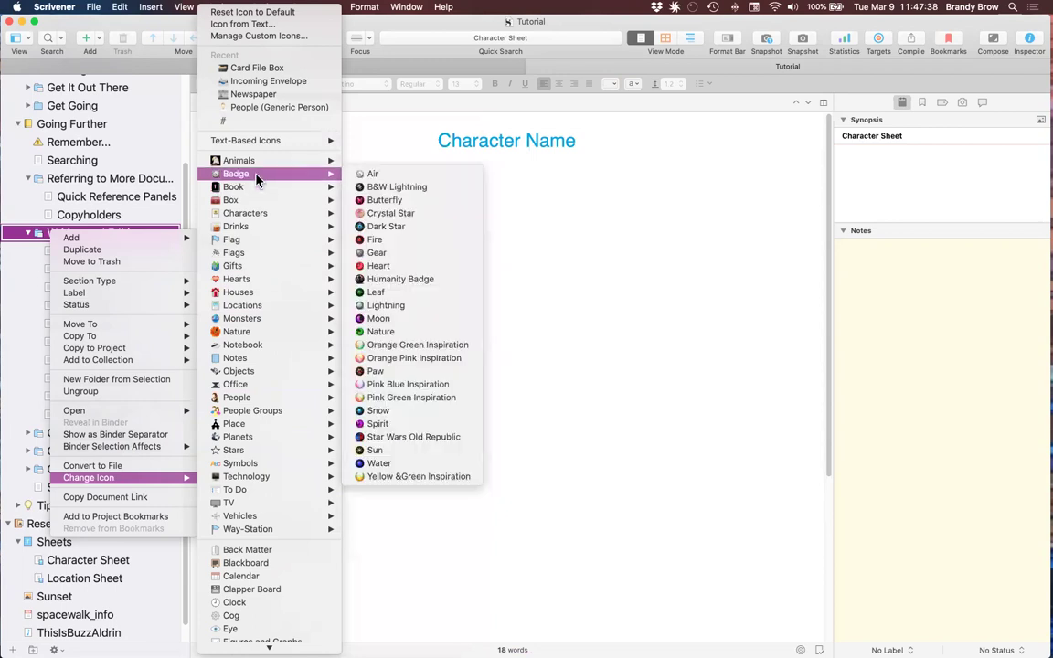
mouse_move(289, 143)
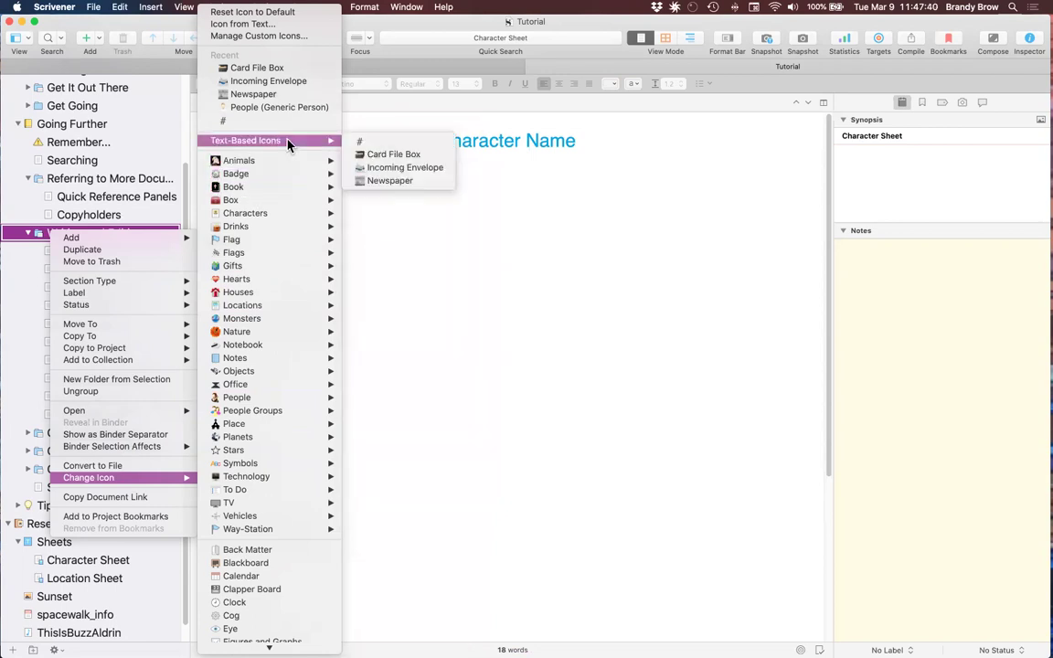
click(246, 26)
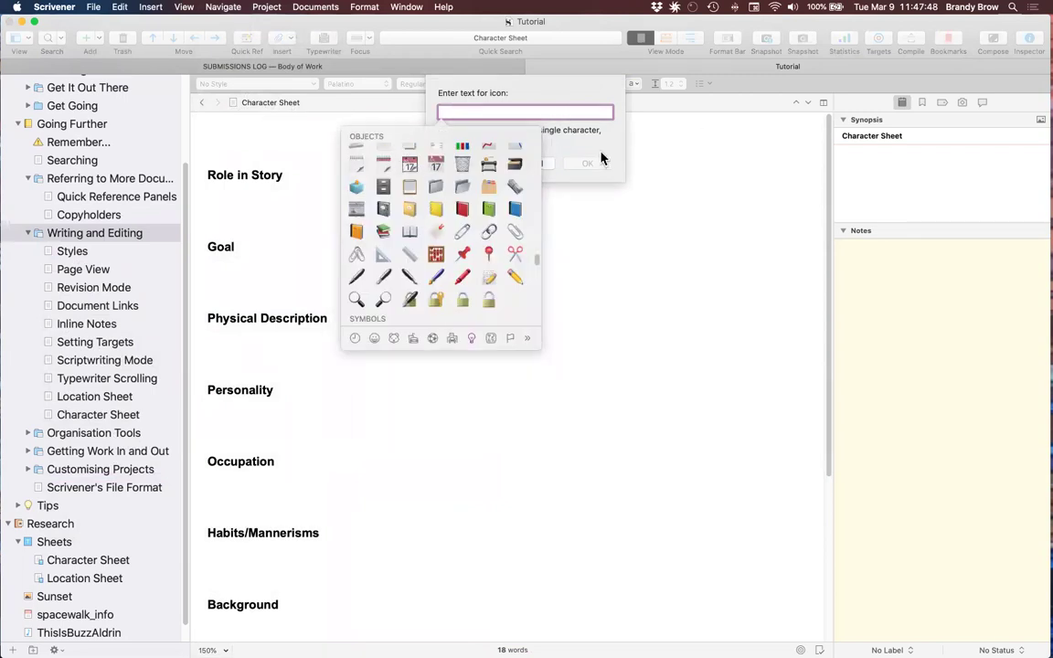
Apply the party-popper emoji as the folder icon, then open the Styles document
key(Escape)
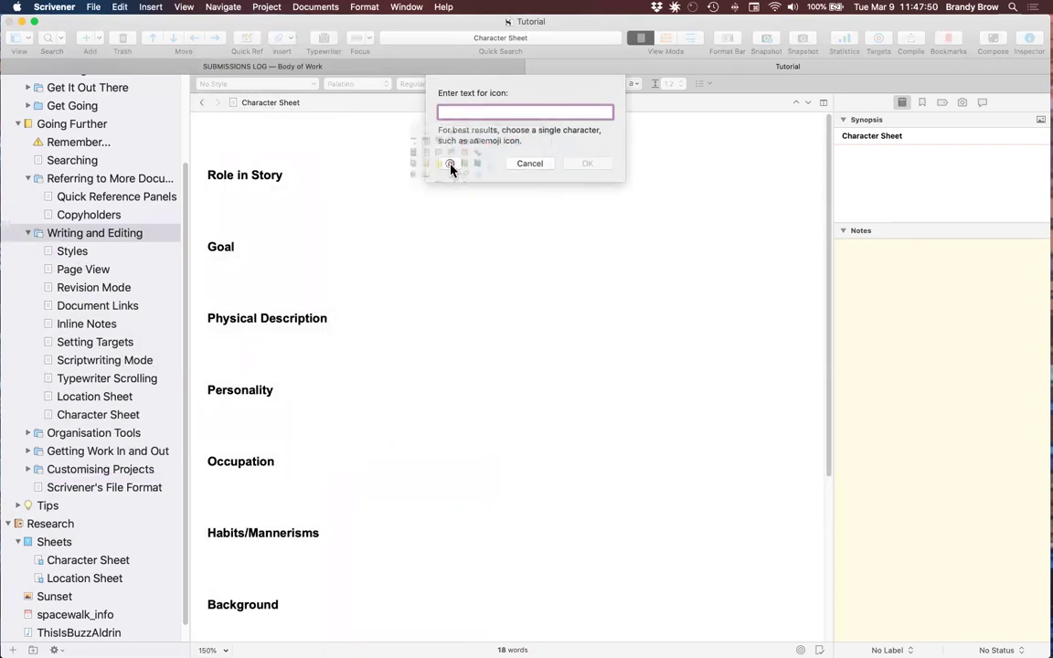
scroll(417, 277, down, 10)
scroll(417, 277, down, 15)
scroll(417, 277, up, 20)
scroll(417, 271, up, 3)
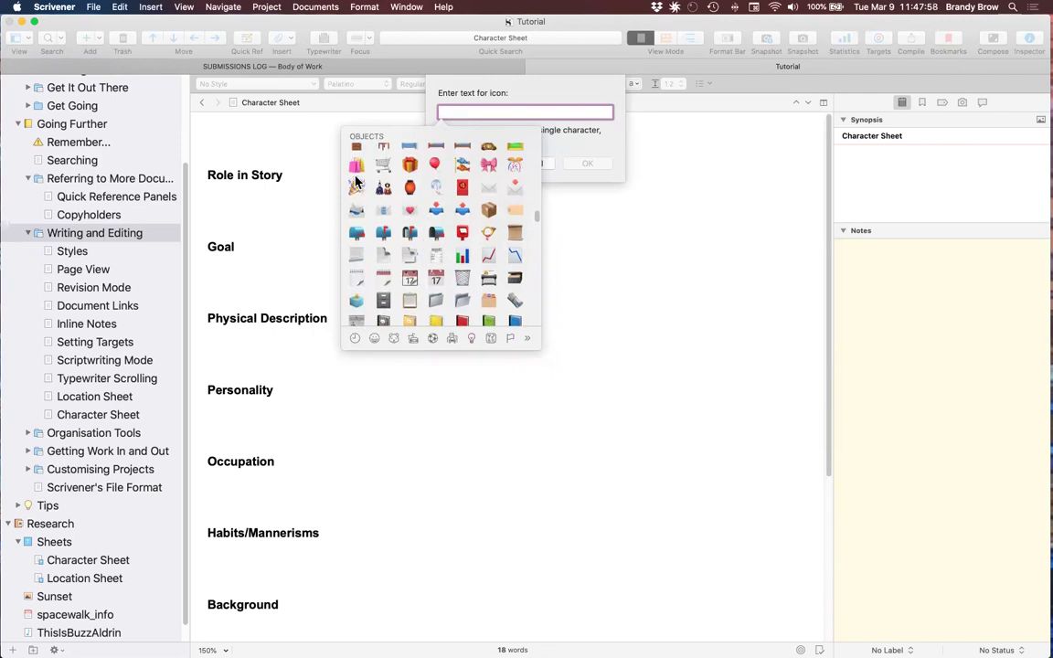
click(356, 185)
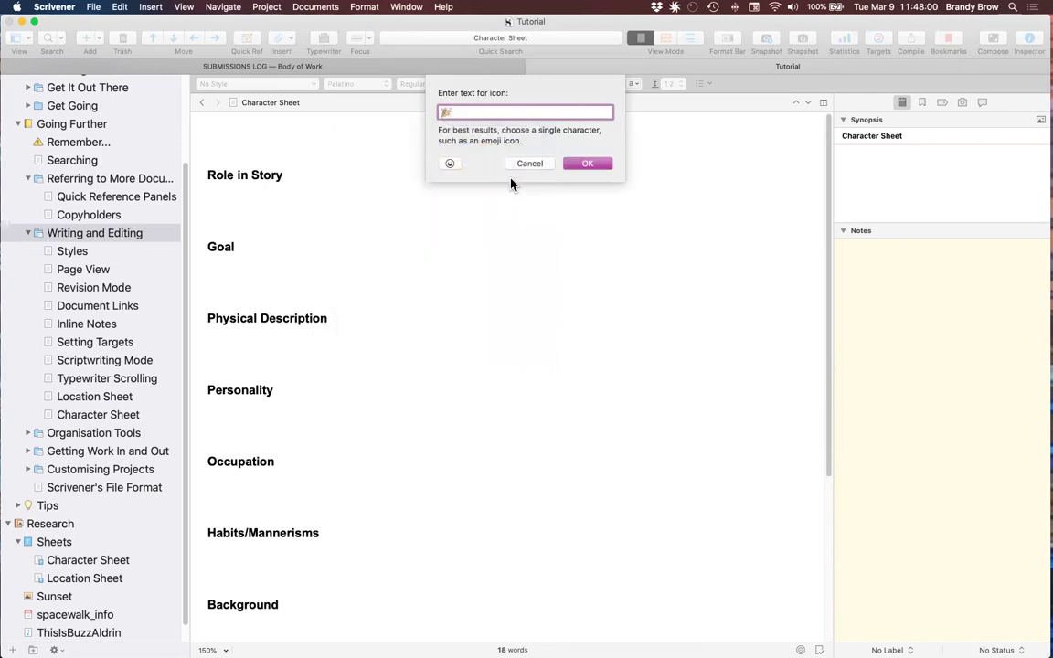
click(588, 162)
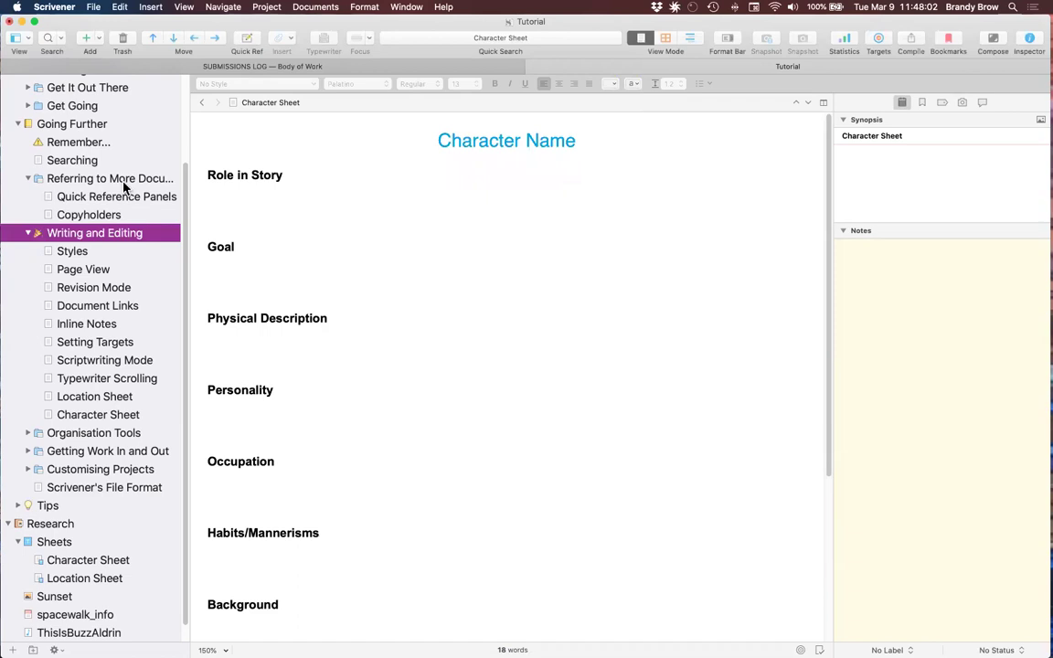
click(43, 247)
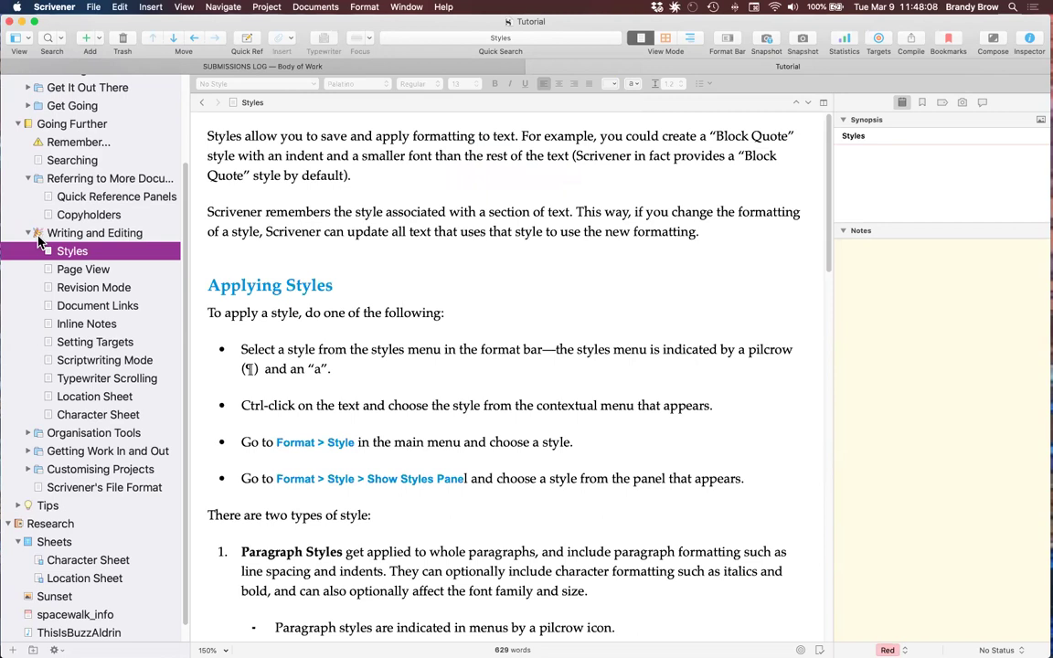
Bring the SUBMISSIONS LOG — Body of Work project window to the front
click(285, 65)
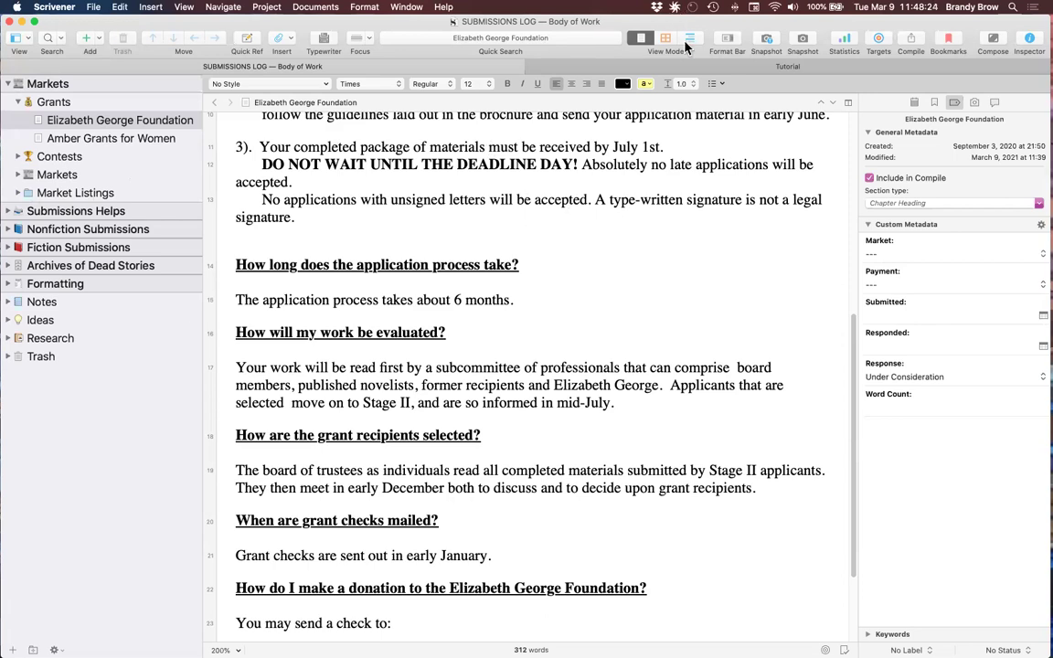
In the Tutorial project, try the Dark appearance, then switch back to Light
click(631, 66)
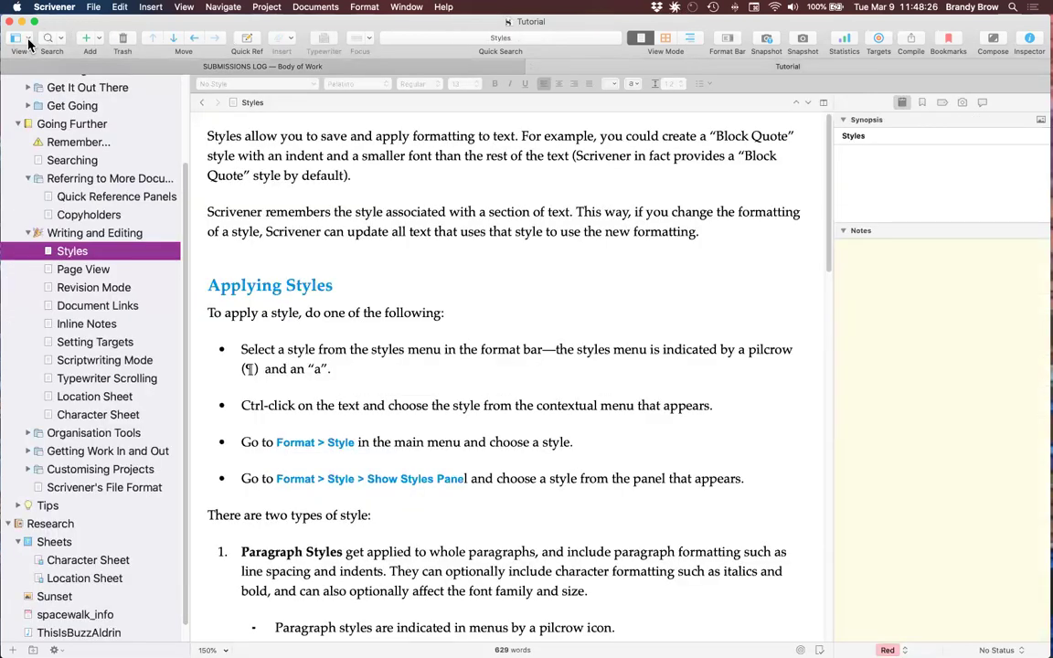
click(88, 8)
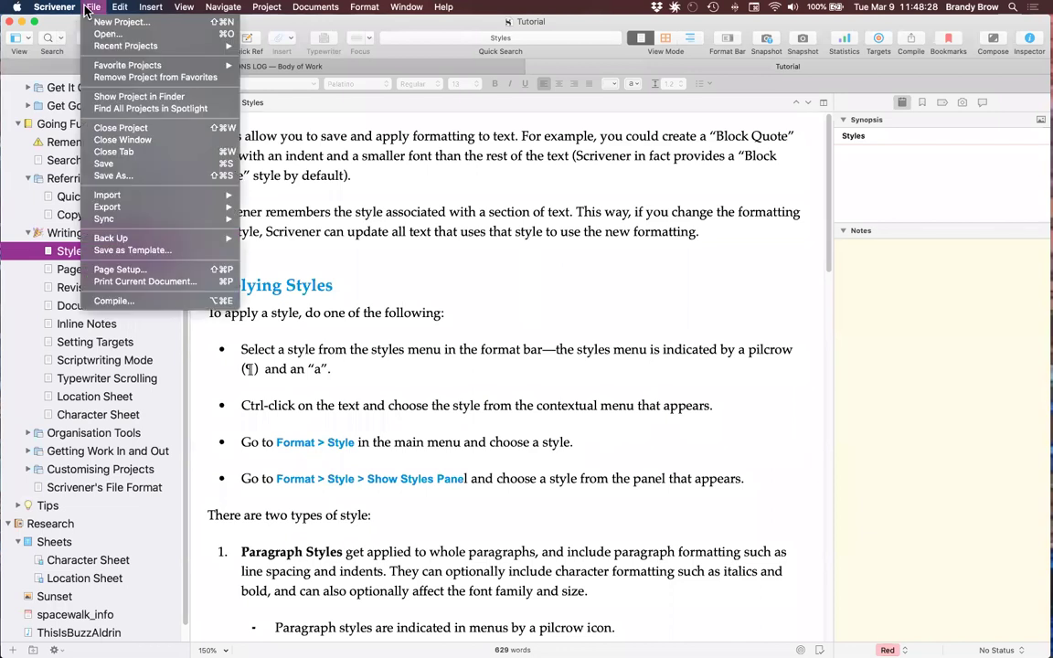
mouse_move(77, 8)
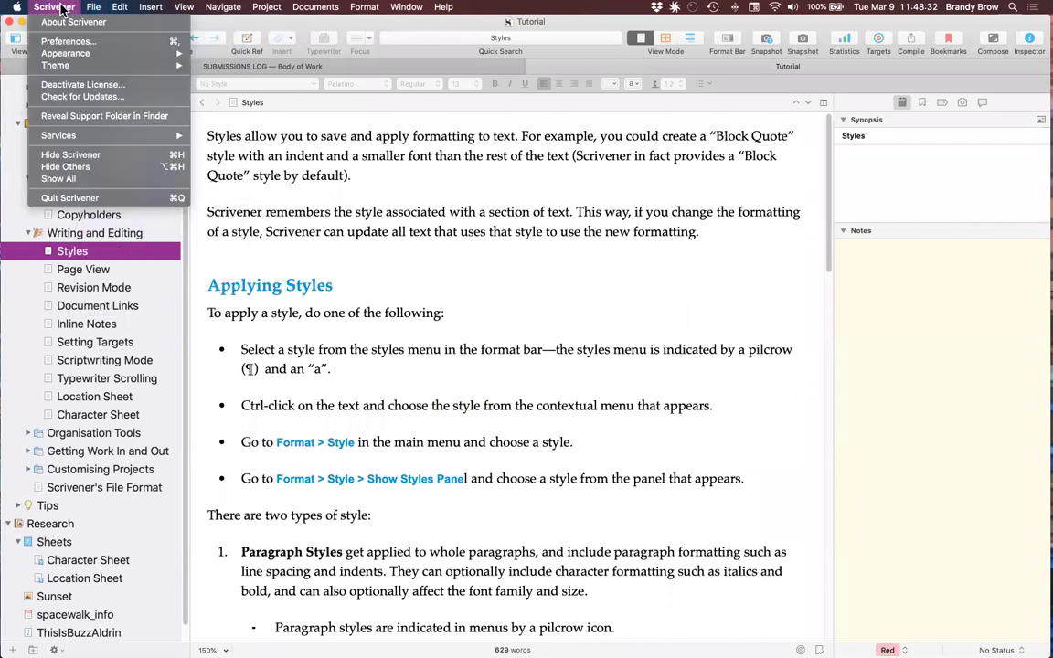
mouse_move(87, 53)
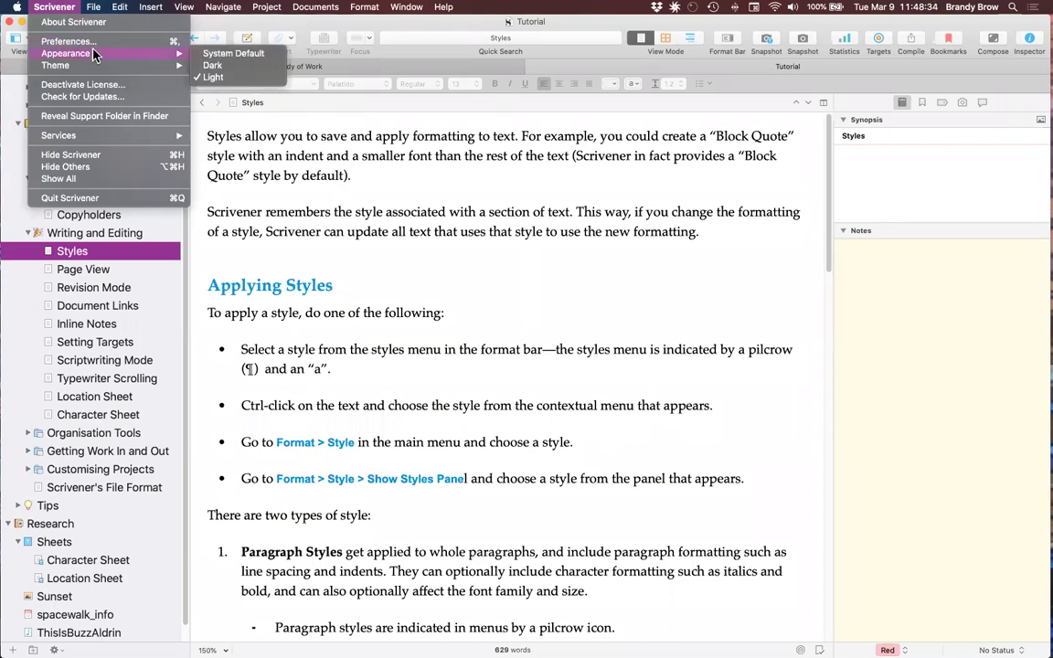
click(229, 66)
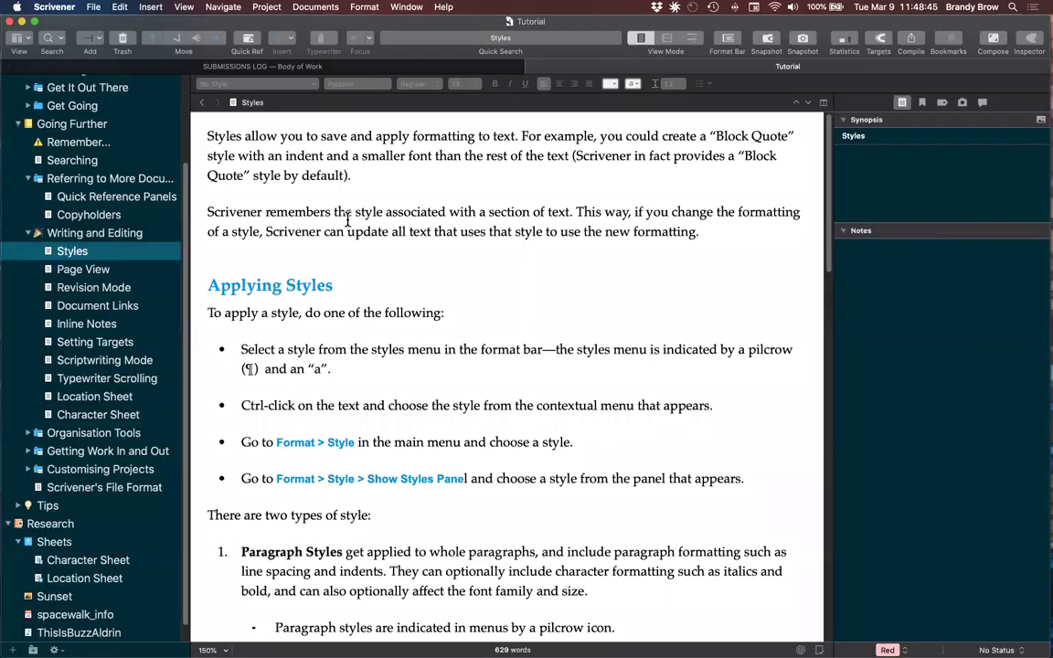
click(91, 7)
mouse_move(119, 7)
mouse_move(55, 8)
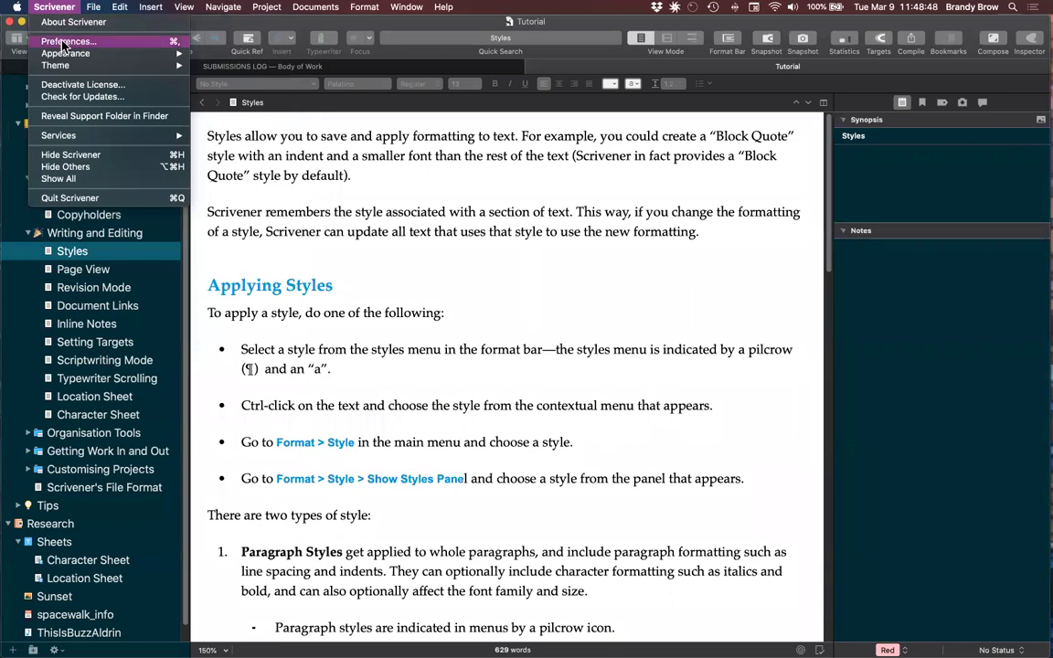
click(216, 66)
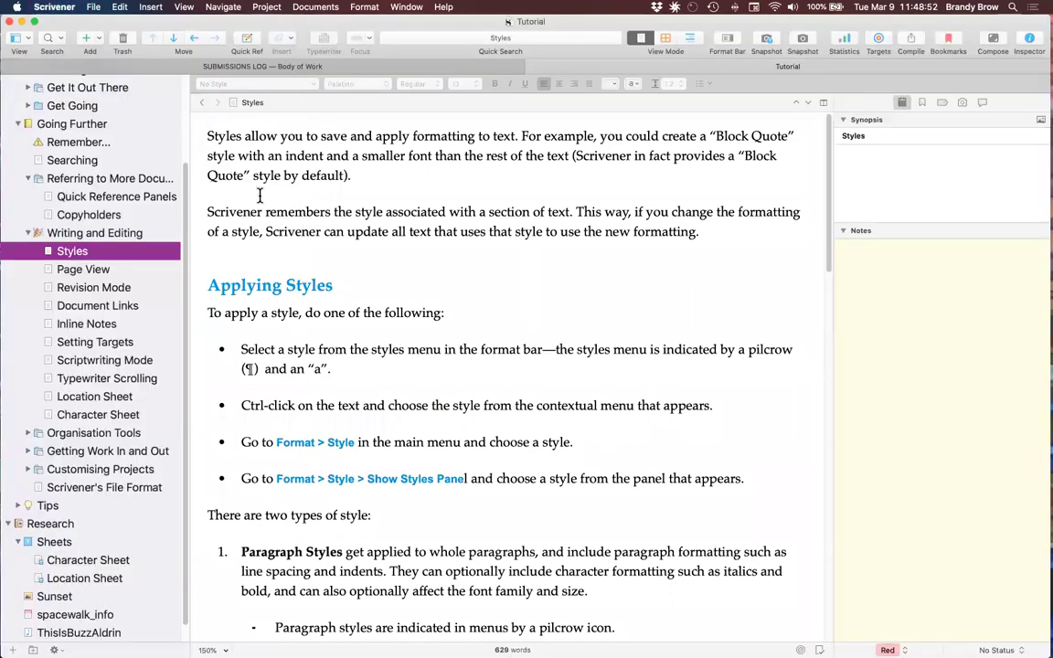
Try the Purple Haze theme, then apply Solarized Light instead
click(91, 8)
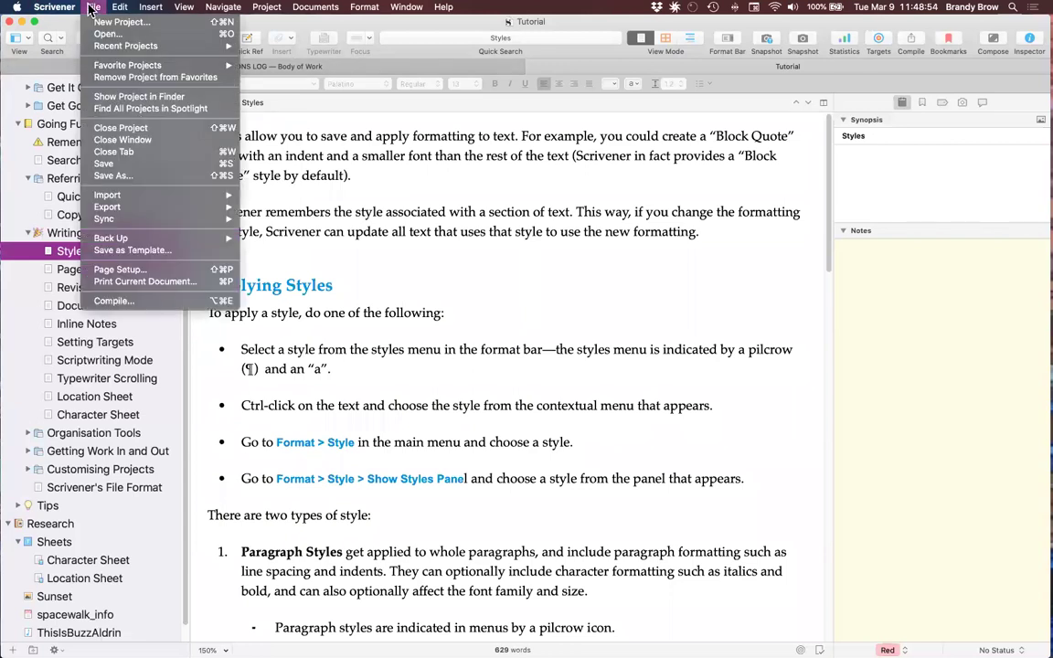
mouse_move(55, 8)
mouse_move(71, 66)
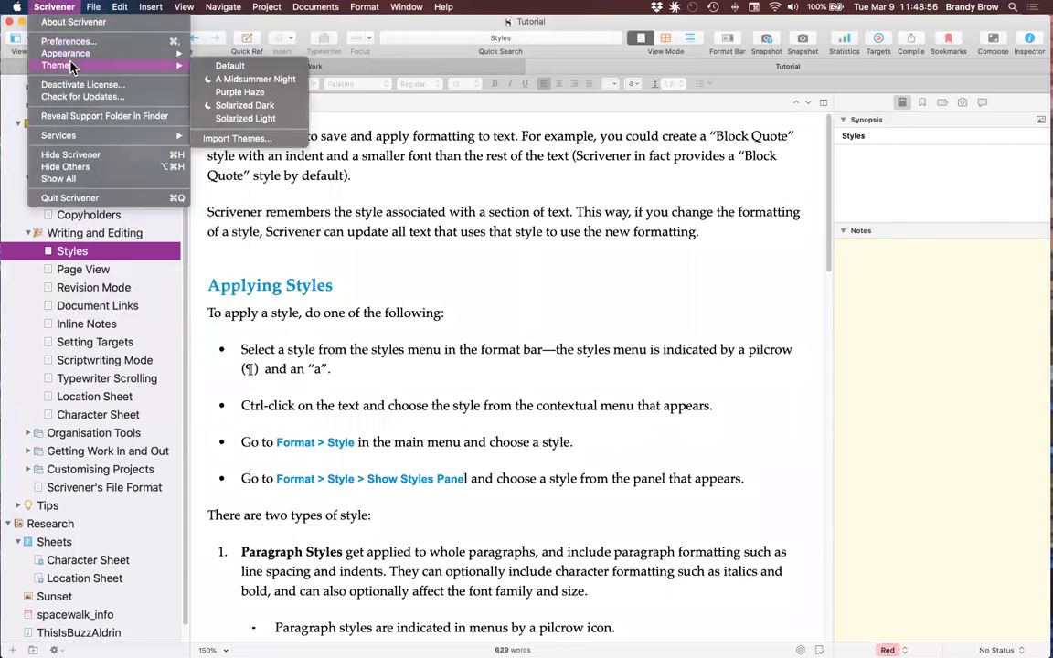
click(265, 94)
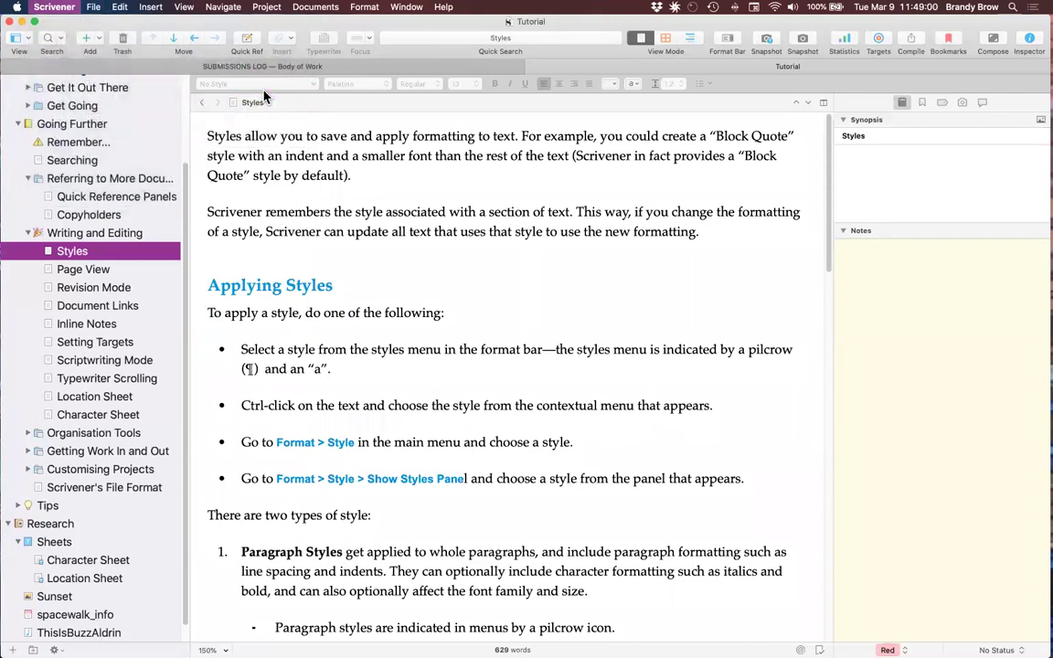
scroll(359, 335, down, 1)
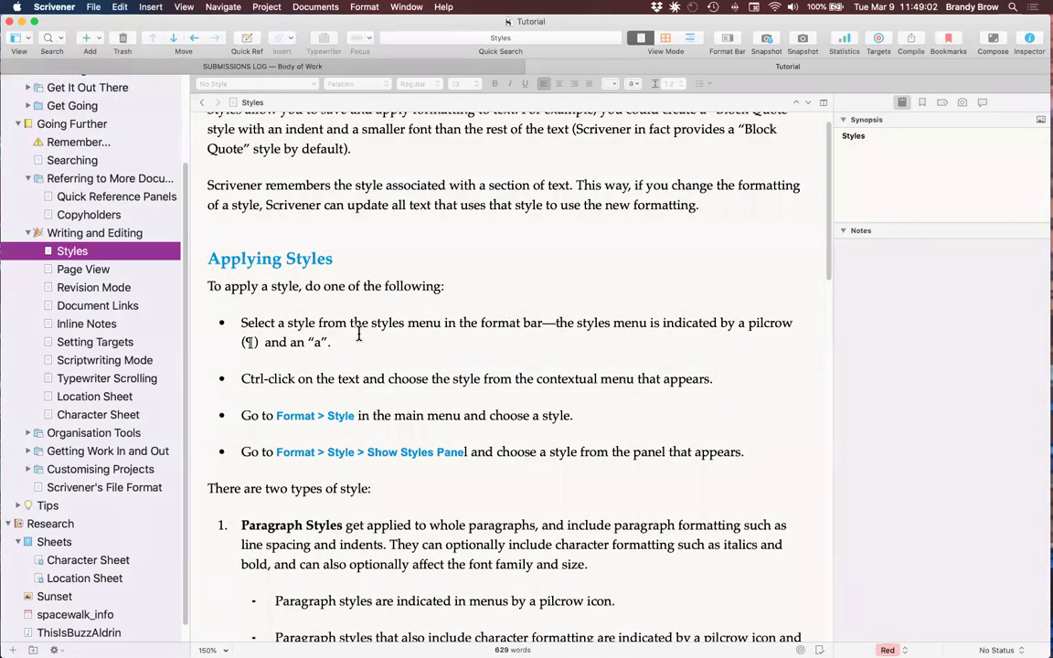
scroll(350, 250, up, 1)
scroll(351, 250, down, 2)
scroll(209, 122, up, 3)
click(91, 7)
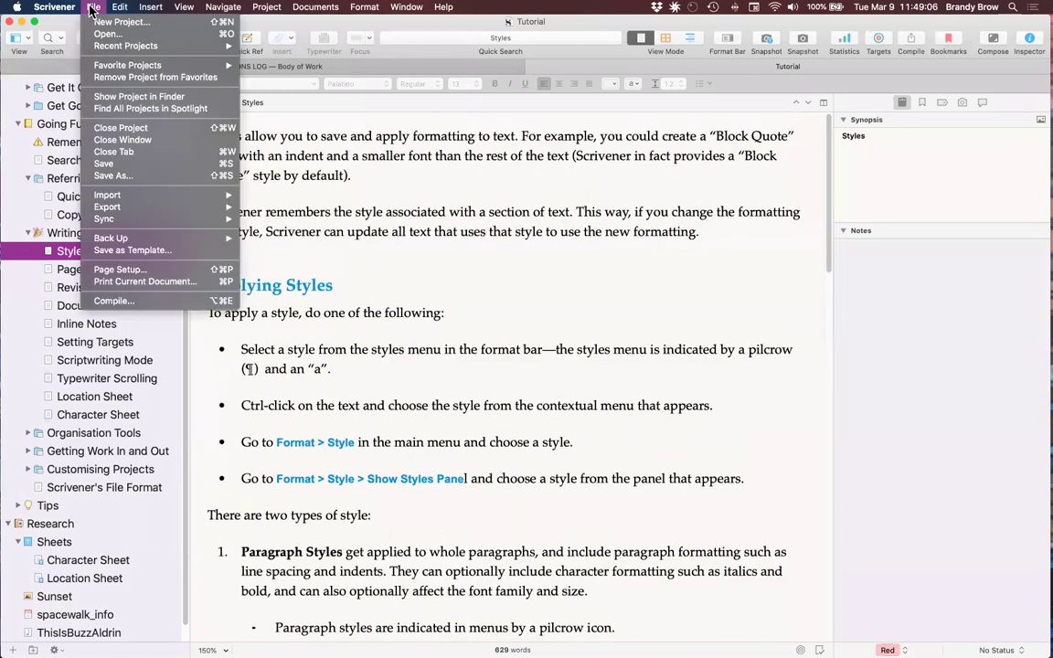
mouse_move(73, 7)
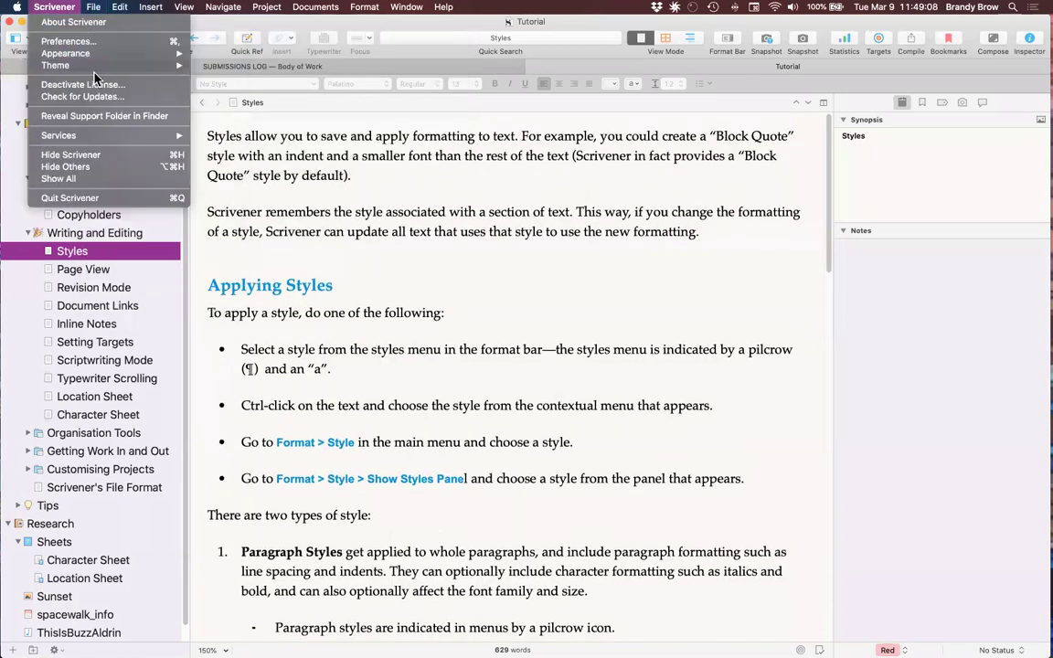
mouse_move(98, 69)
click(240, 118)
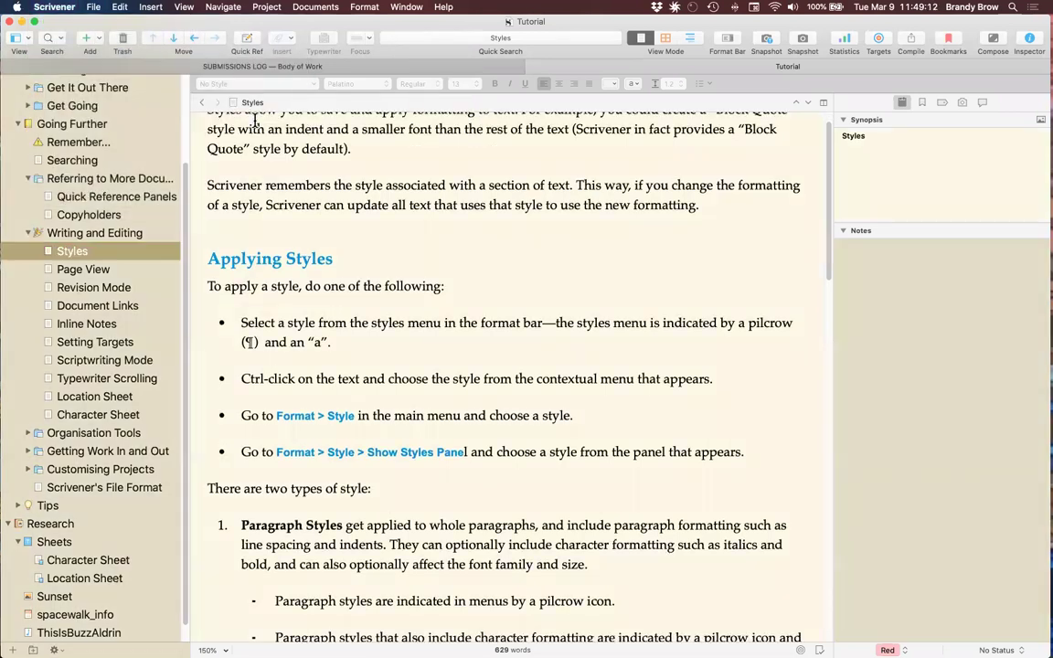
scroll(108, 249, up, 5)
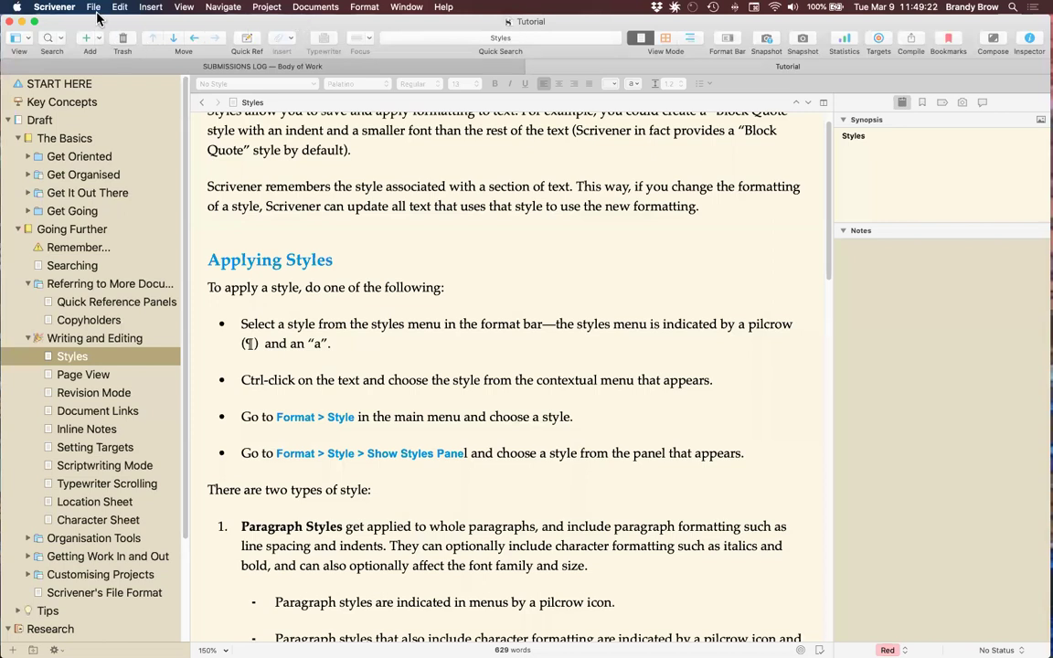
right_click(274, 25)
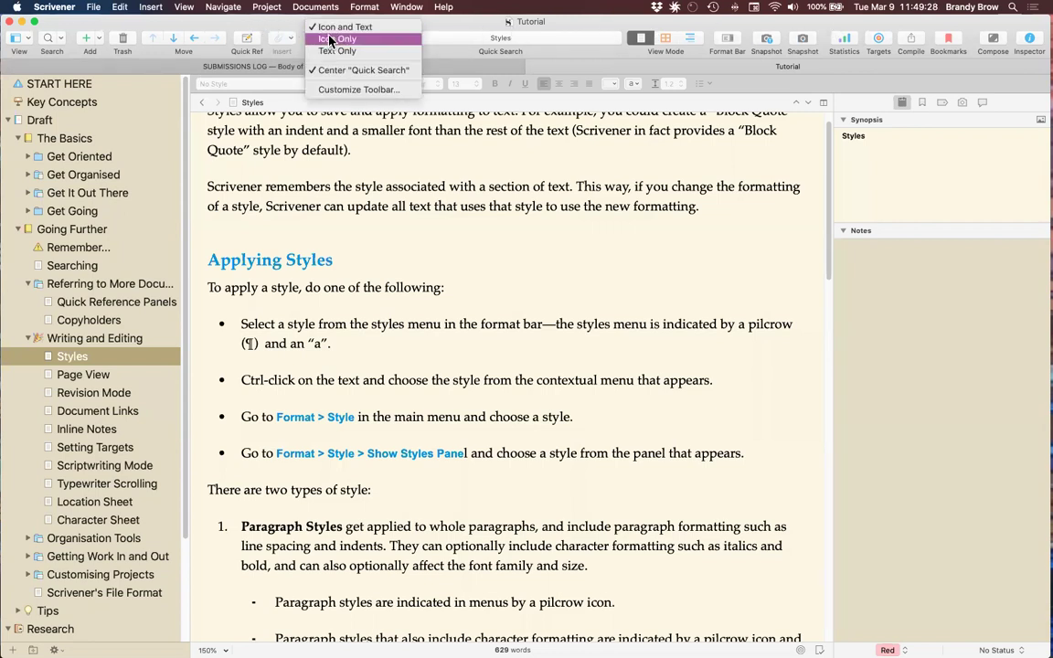
click(331, 91)
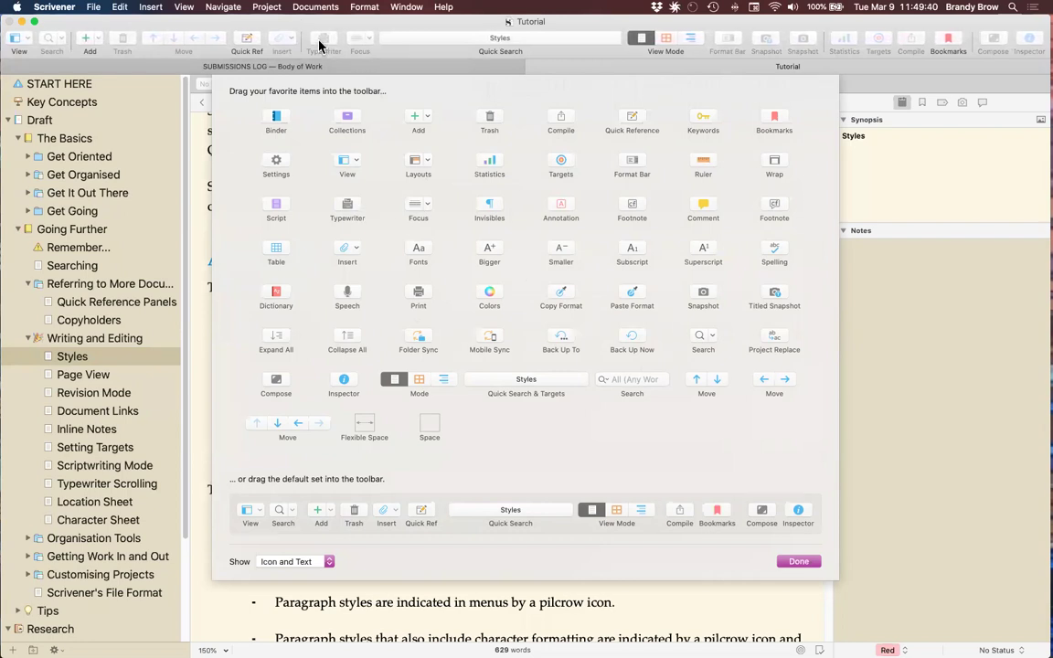
drag(325, 41, 403, 256)
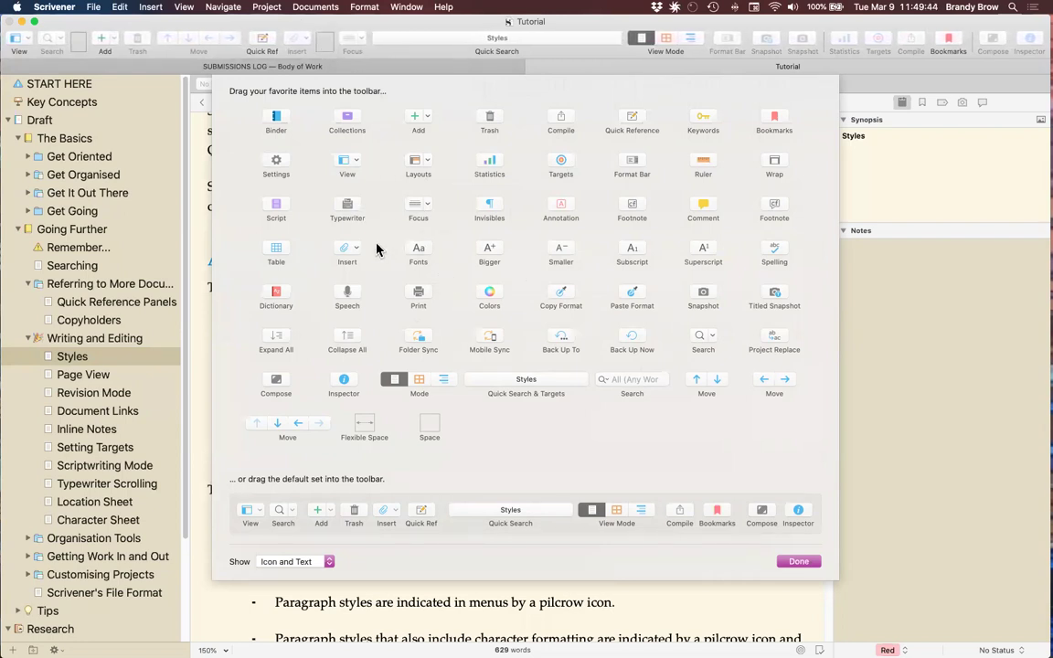
drag(354, 209, 346, 42)
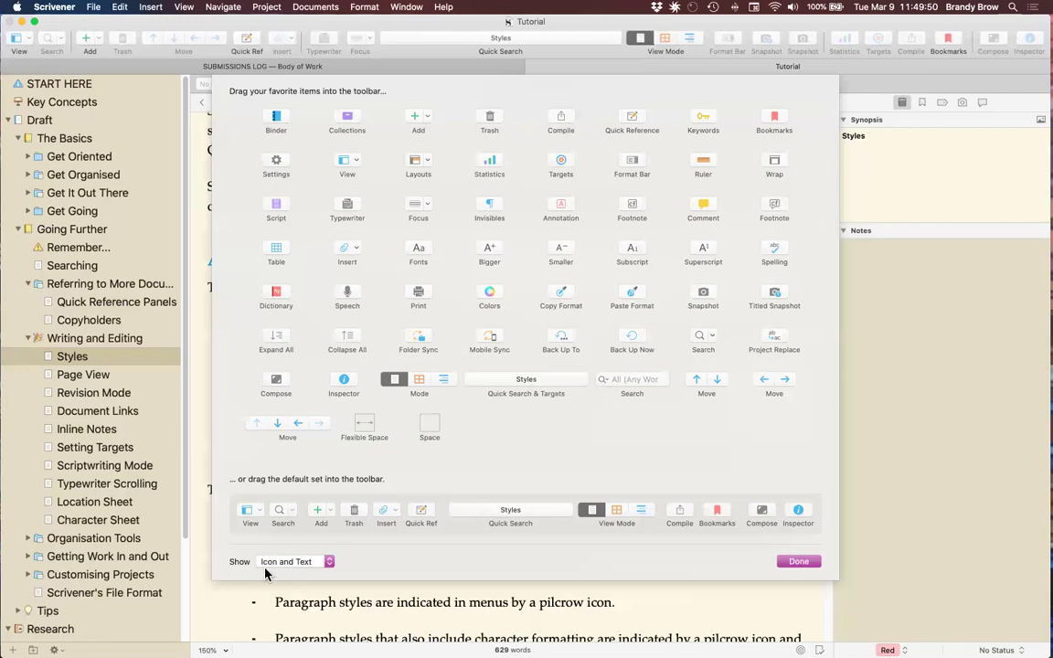
click(325, 564)
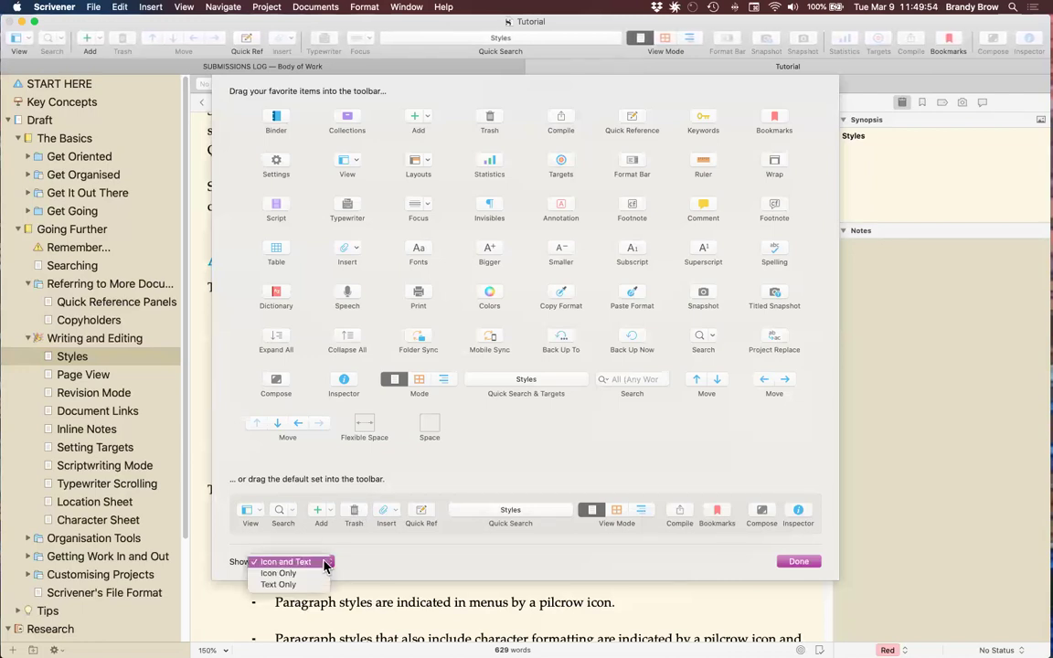
click(324, 562)
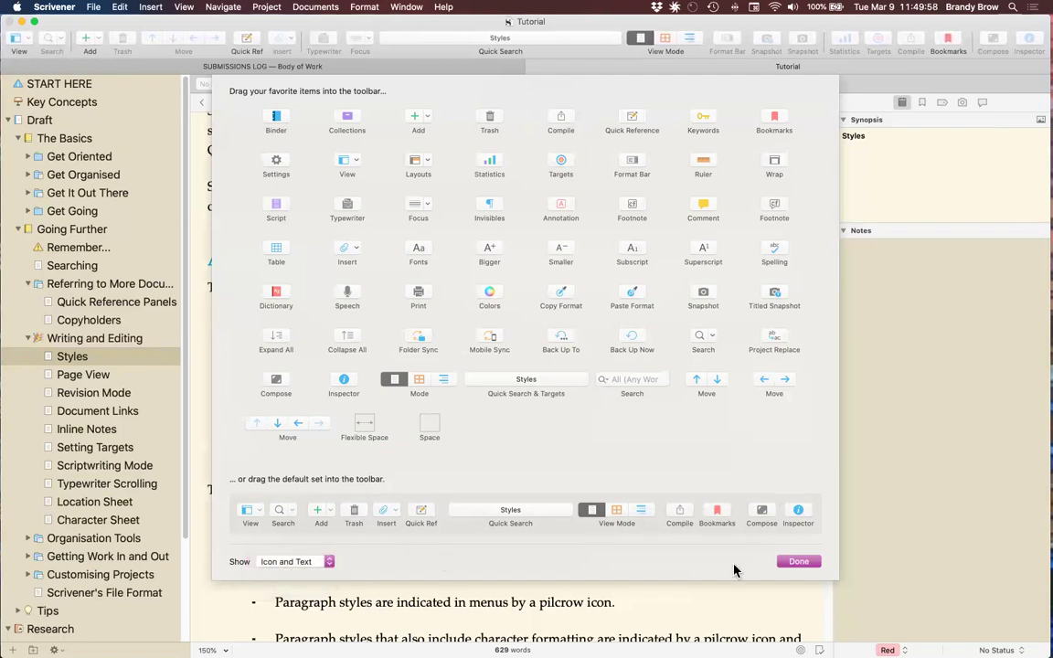
click(798, 561)
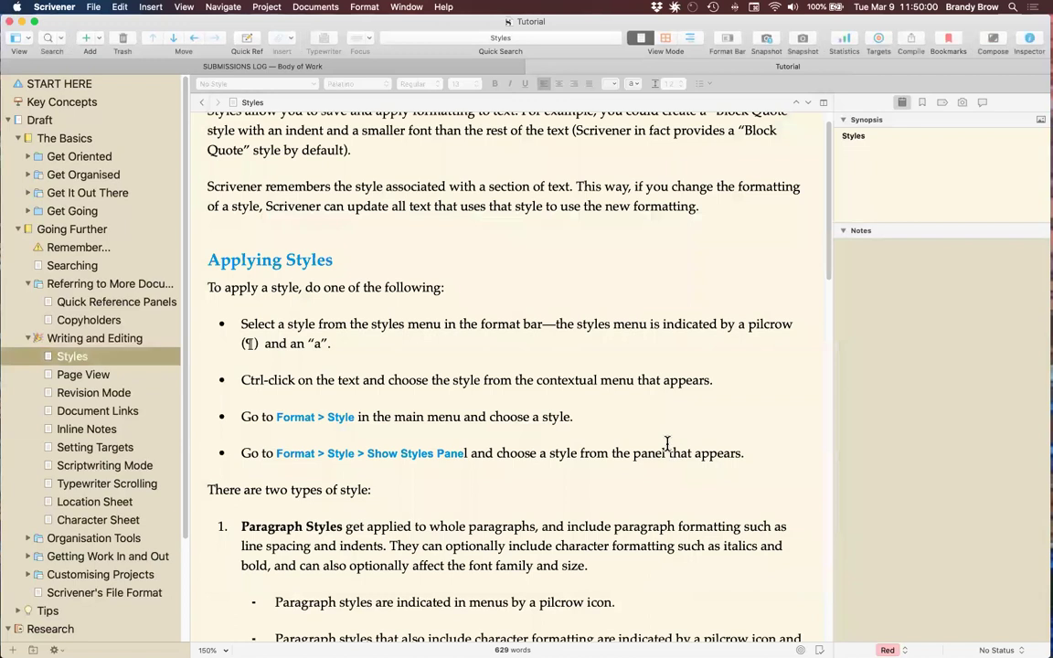